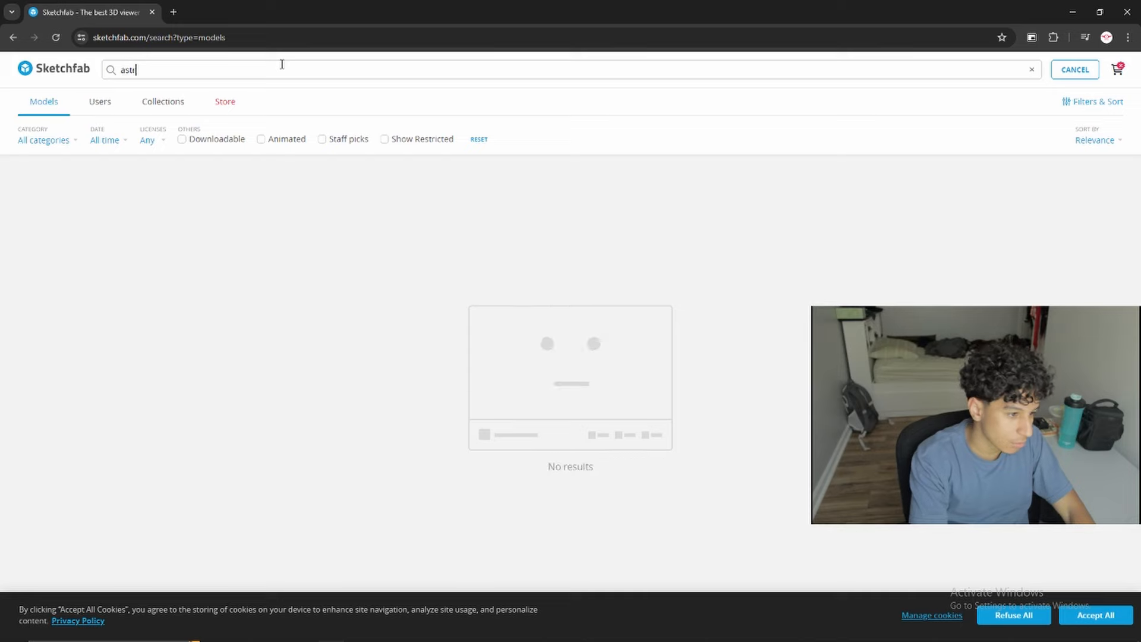
Step: Search the Sketchfab models for "astronaut lowpoly", limiting the results to downloadable ones
text(onaut)
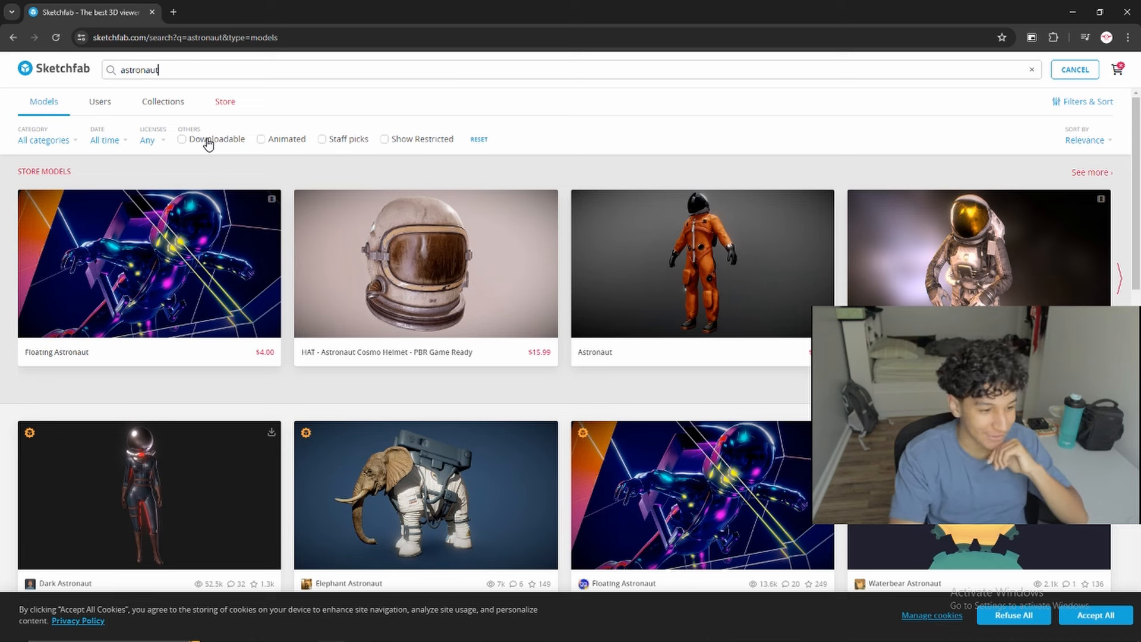
click(182, 139)
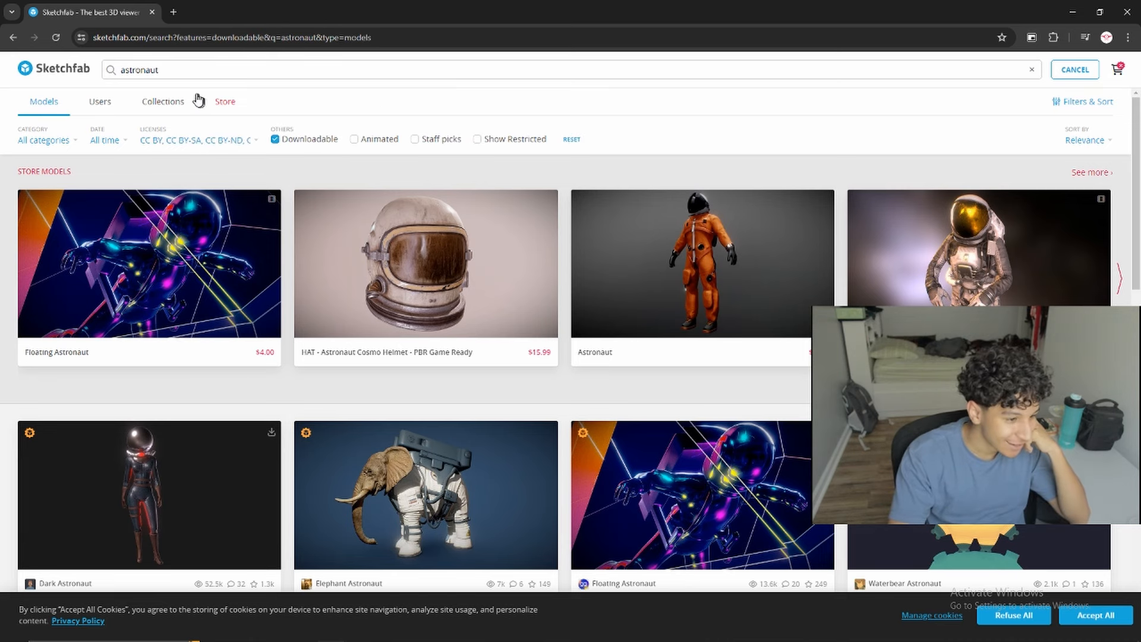
click(302, 71)
text(lowpoly)
key(Return)
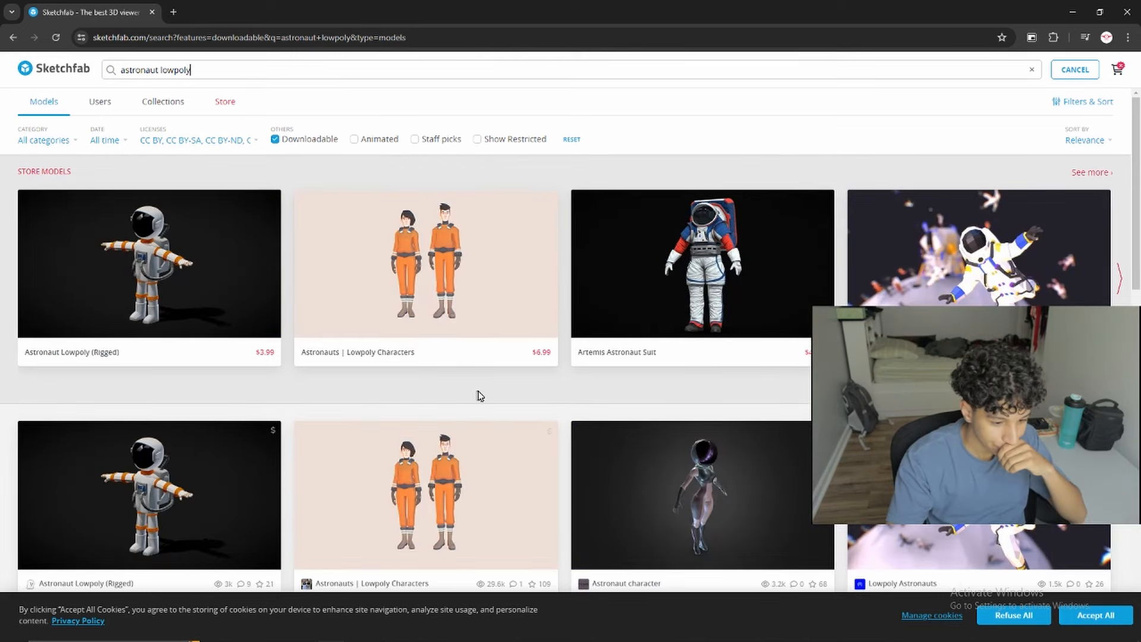
Step: Browse the astronaut results and inspect the "Astronaut Lowpoly (Rigged)" model in a separate browser tab, closing it when done
scroll(480, 395, down, 1)
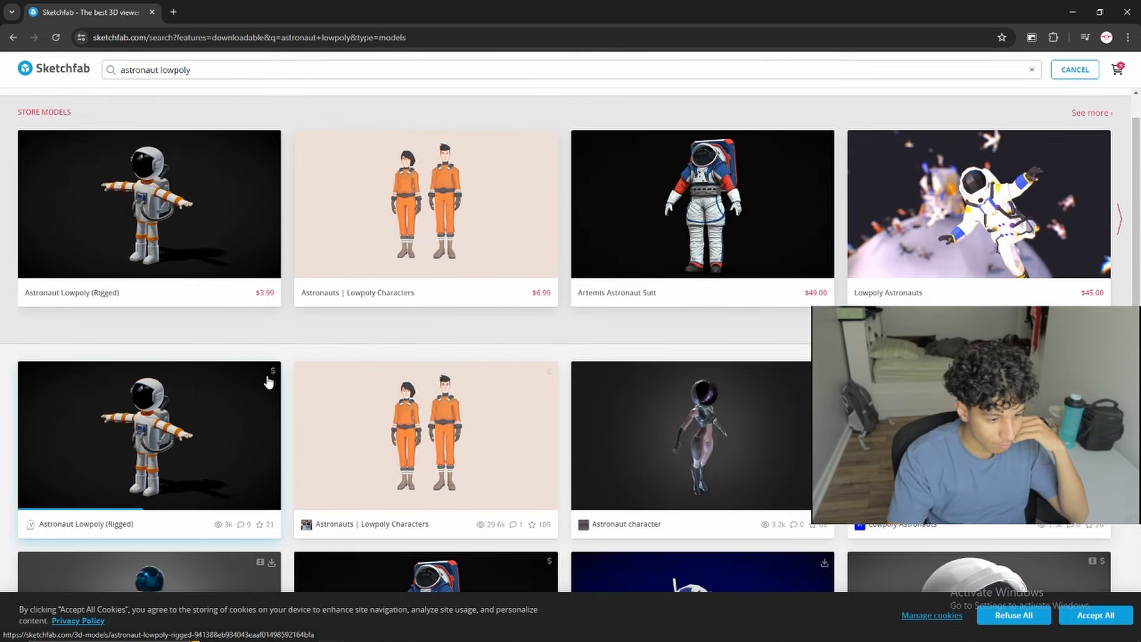
scroll(269, 382, down, 2)
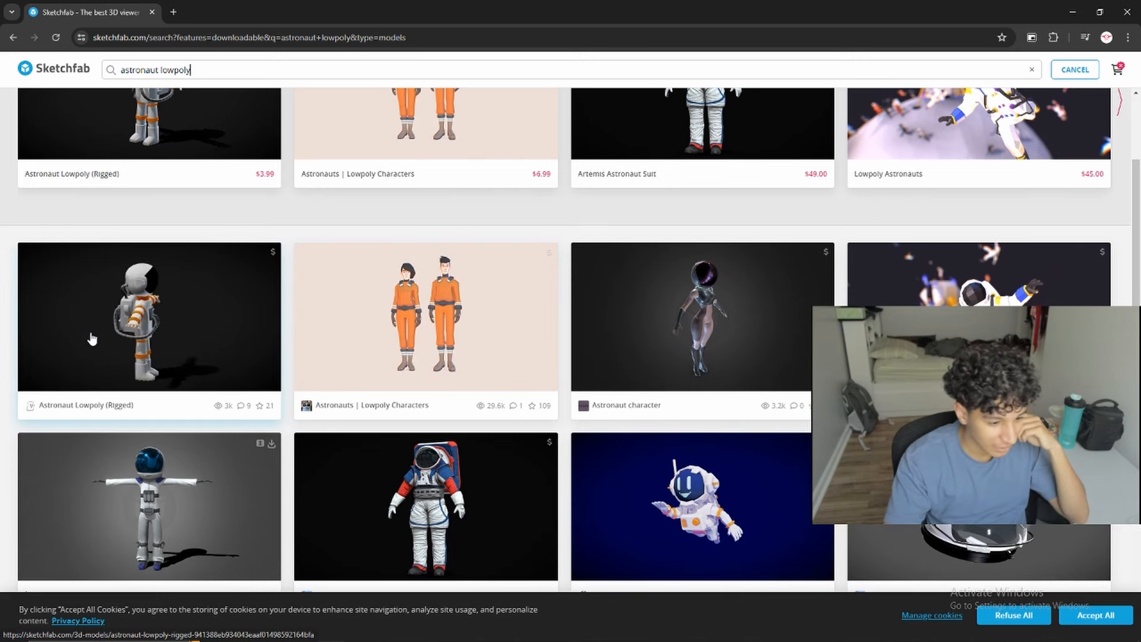
scroll(279, 208, down, 1)
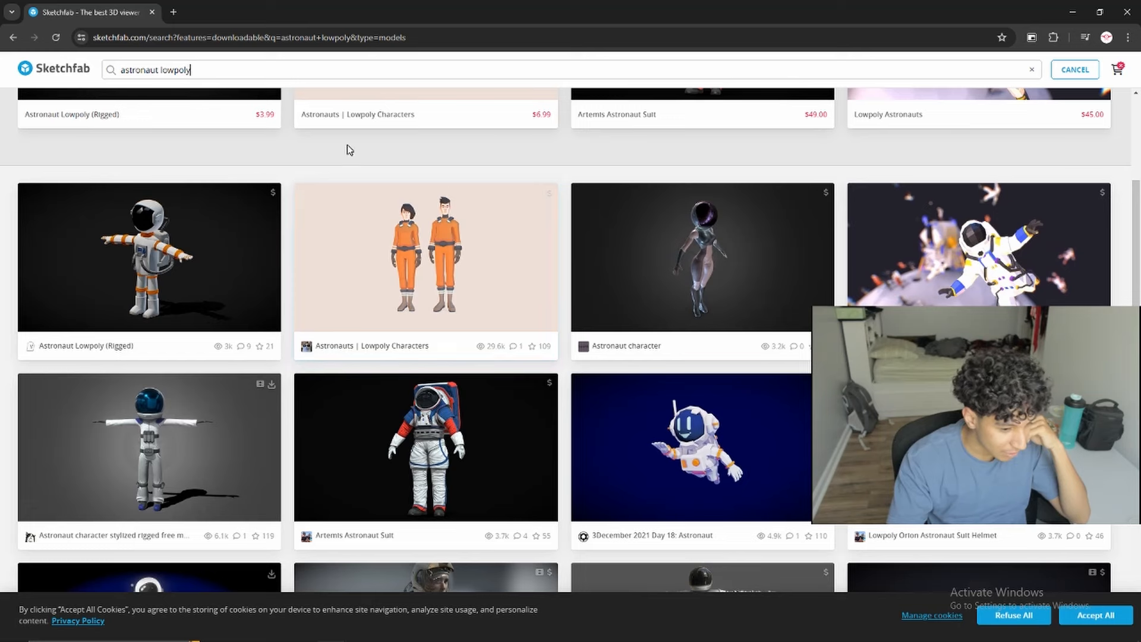
scroll(349, 150, down, 1)
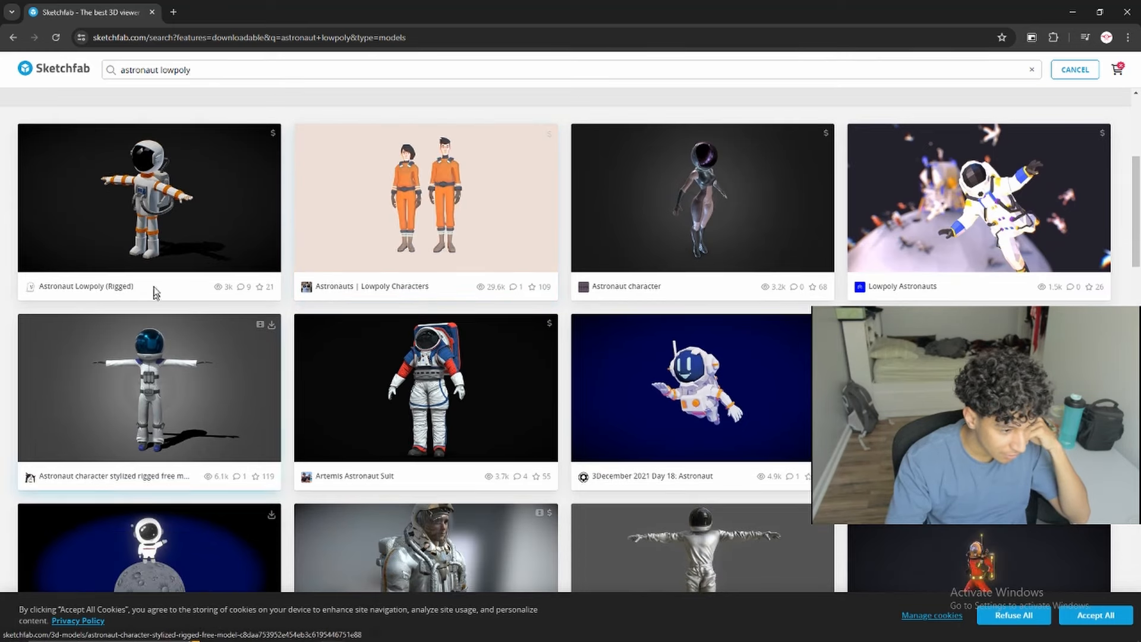
middle_click(182, 217)
click(229, 7)
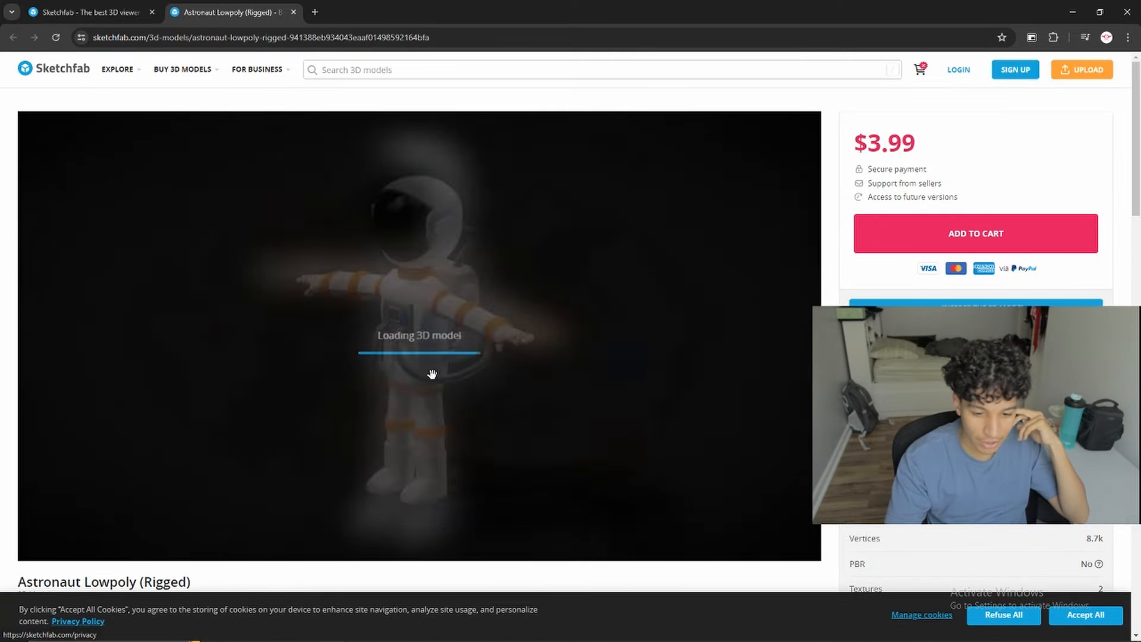
mouse_move(460, 308)
mouse_down()
mouse_move(389, 328)
mouse_move(497, 363)
mouse_move(368, 212)
mouse_up()
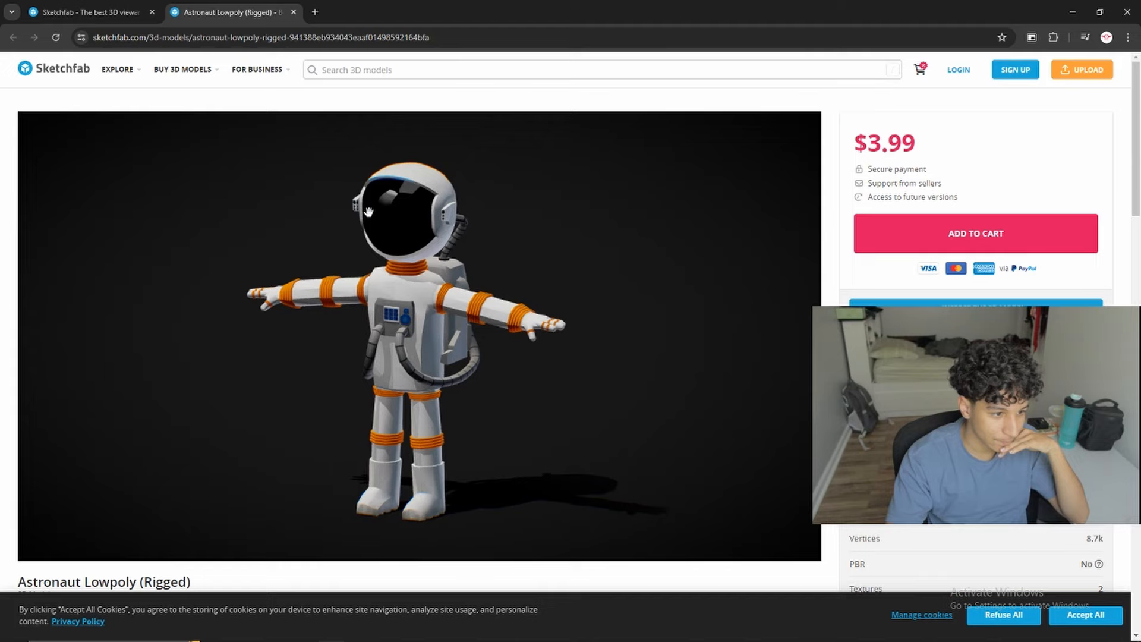
click(294, 12)
scroll(321, 381, down, 3)
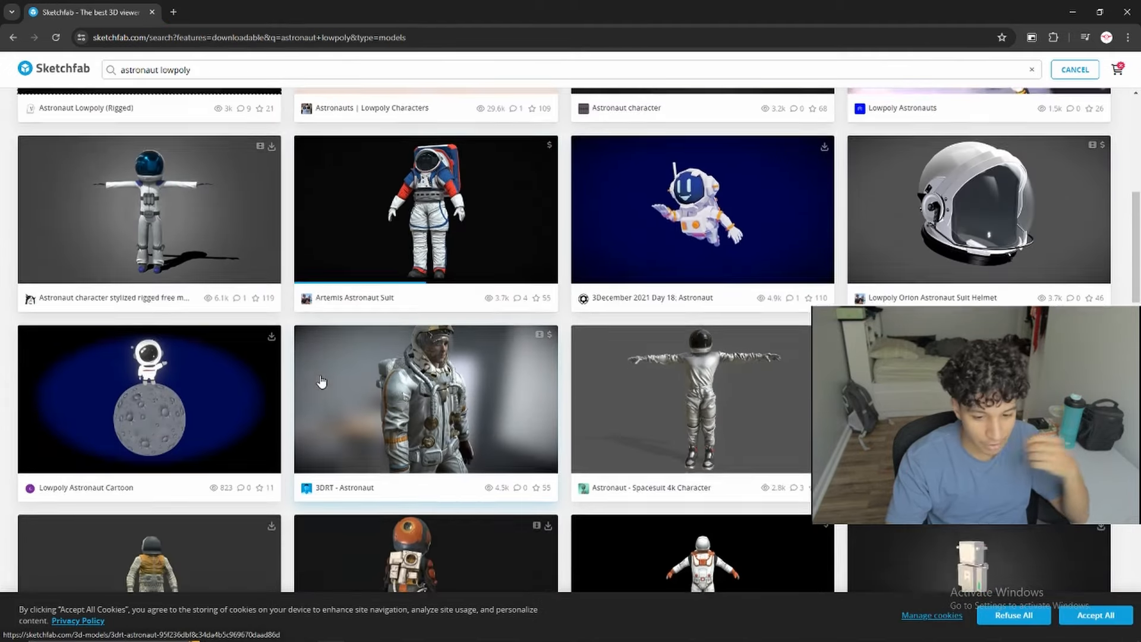
scroll(322, 381, down, 3)
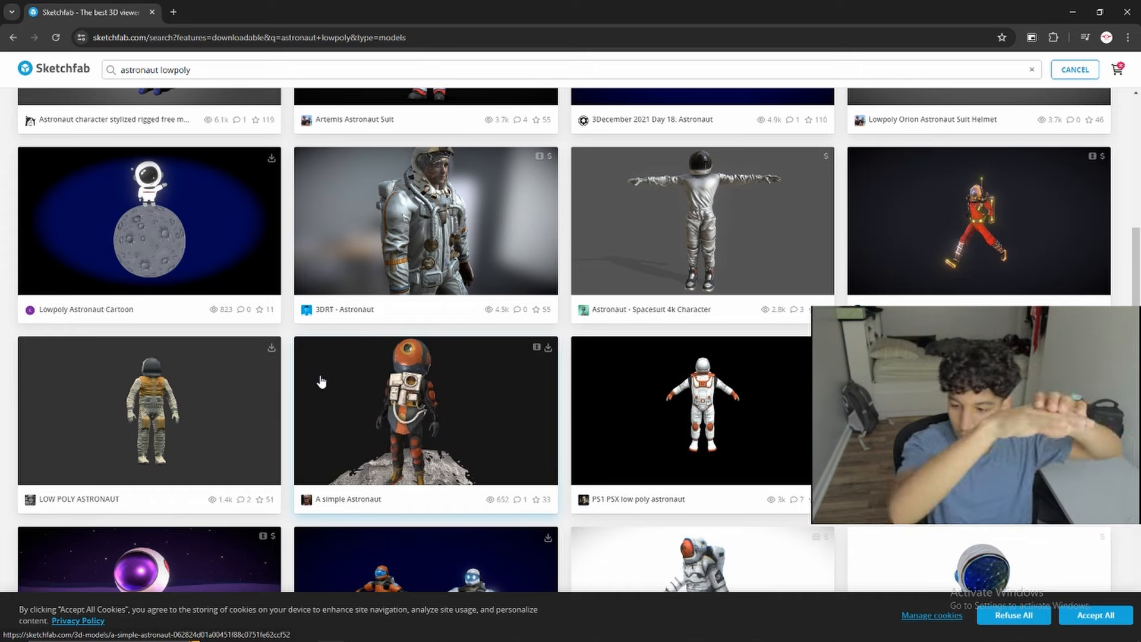
Step: Search Google Images for "space hut" in a new browser tab
click(173, 12)
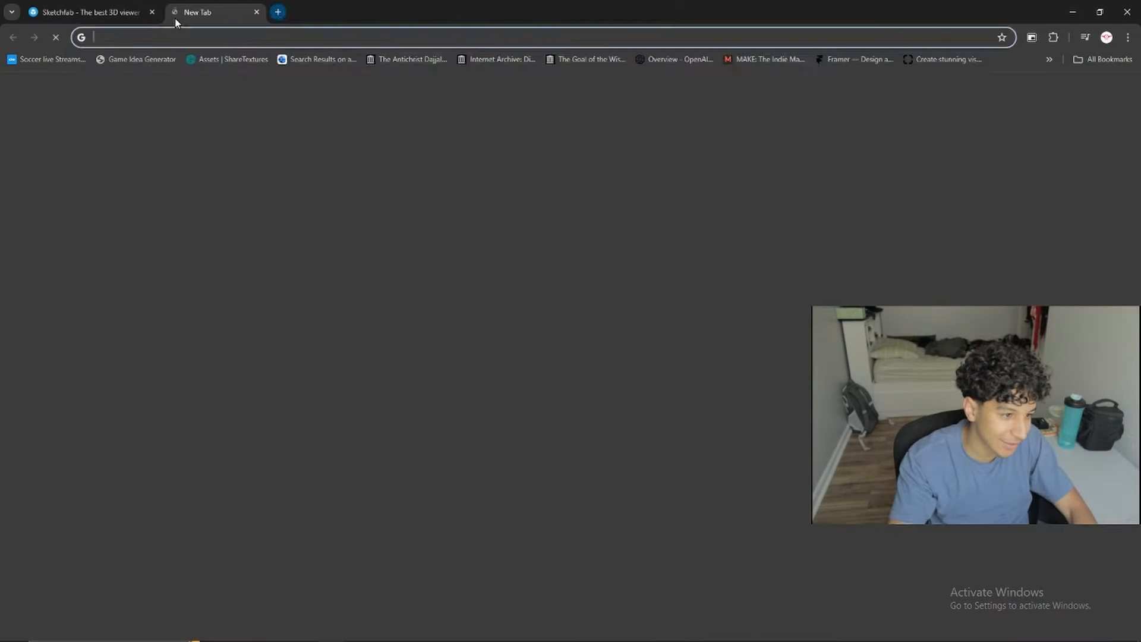
text(space hut)
key(Return)
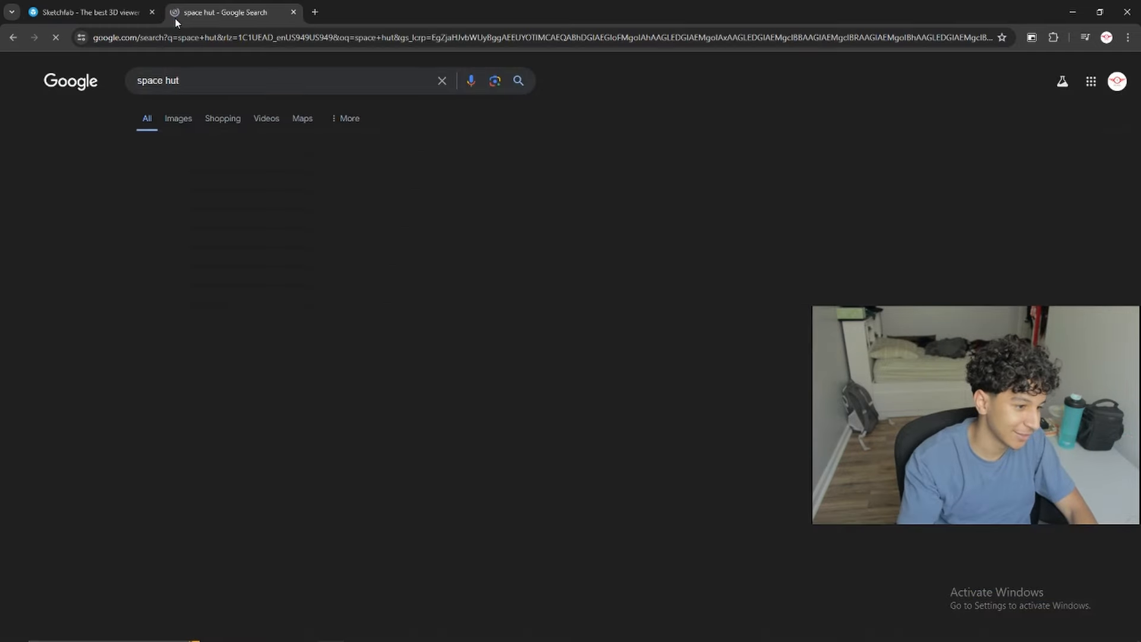
click(180, 118)
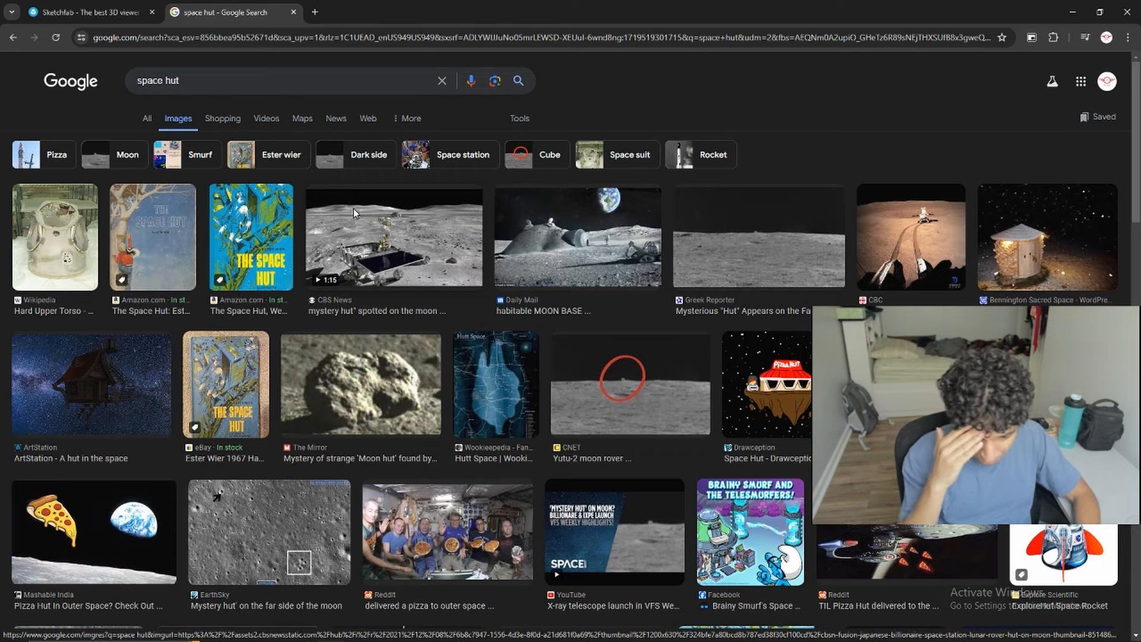
Step: Change the image search to "space base" and look through the reference pictures
click(277, 84)
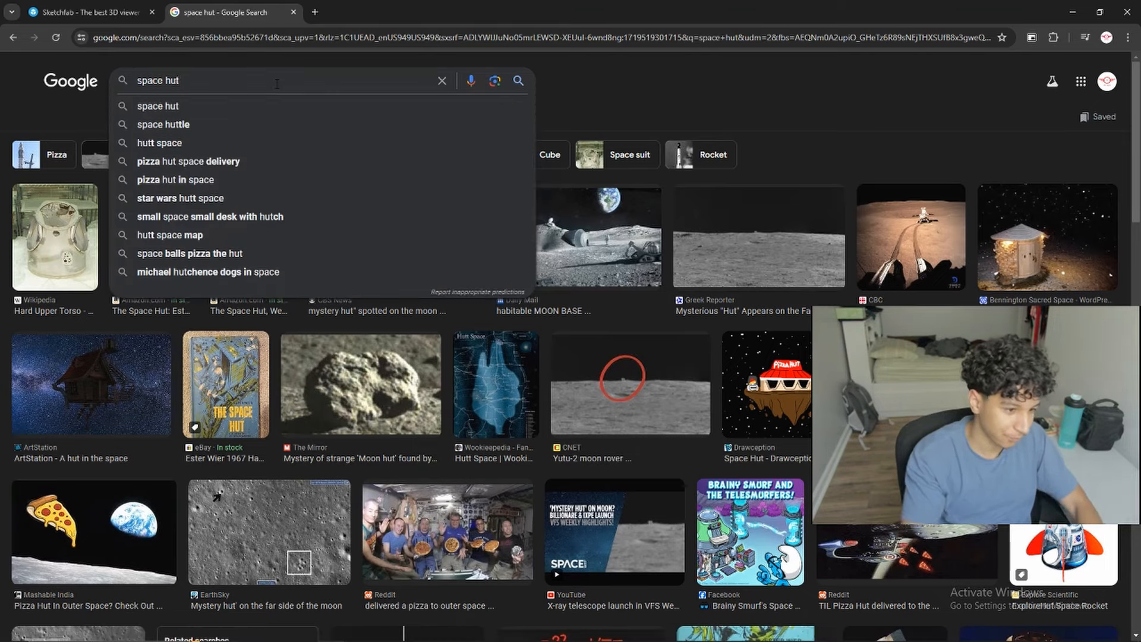
key(BackSpace)
key(BackSpace)
key(BackSpace)
key(BackSpace)
key(BackSpace)
key(BackSpace)
key(BackSpace)
key(BackSpace)
key(BackSpace)
text(mars)
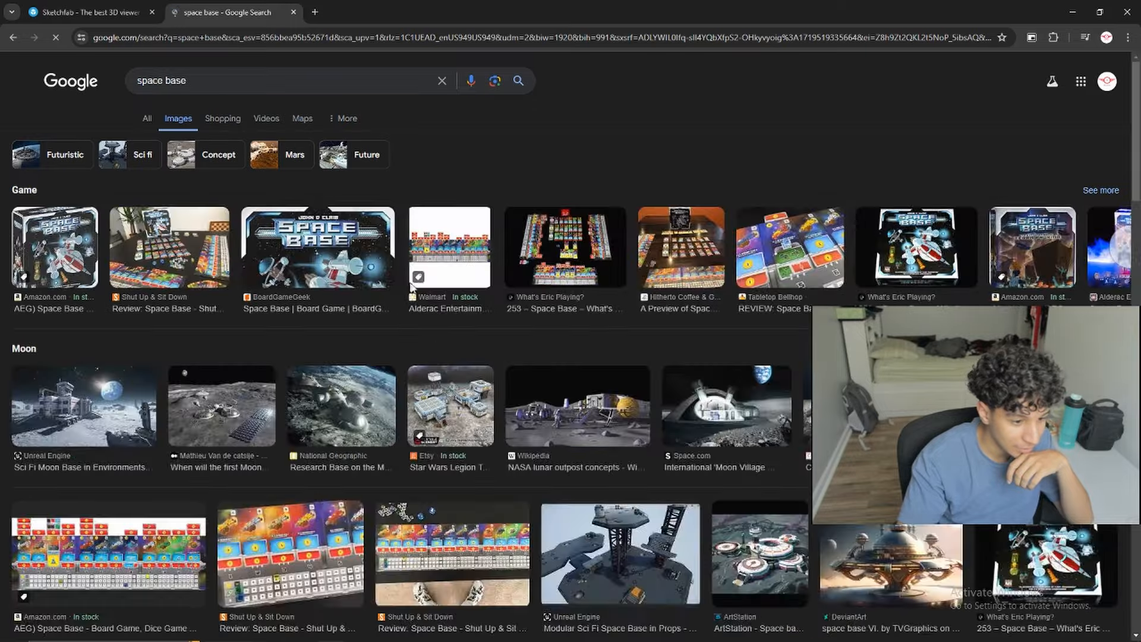
scroll(617, 354, down, 2)
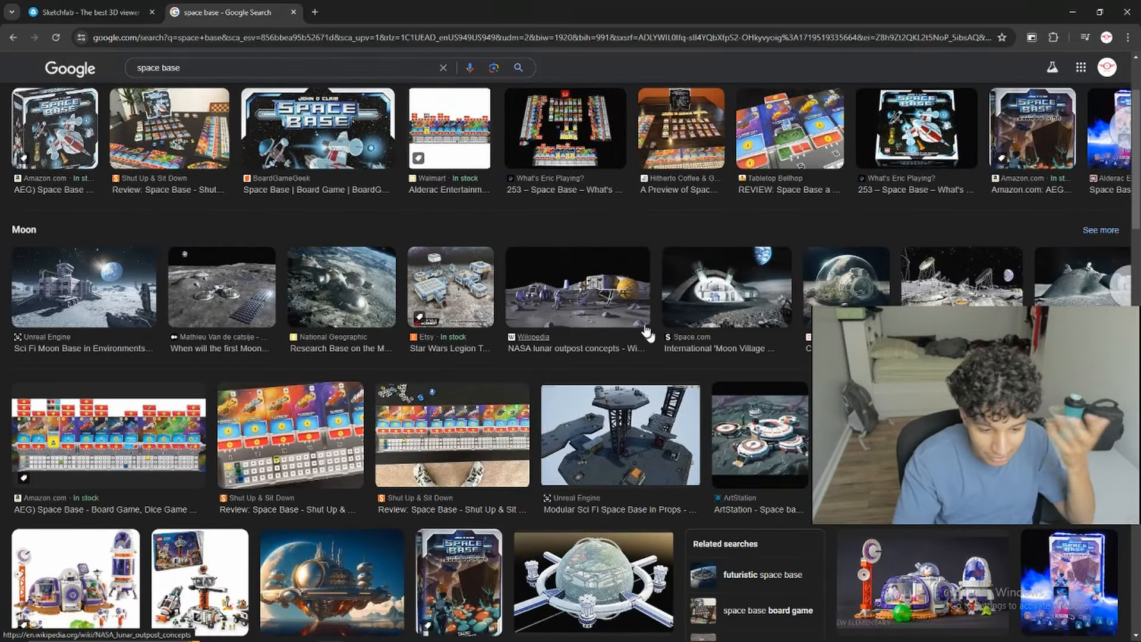
scroll(581, 281, up, 2)
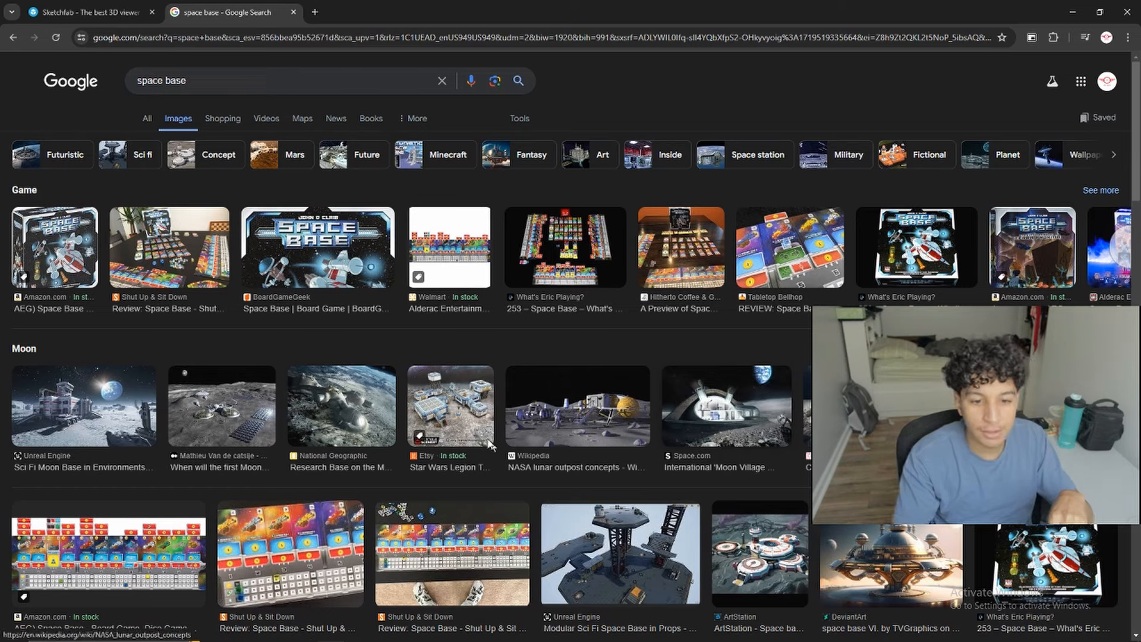
Step: Return to the Sketchfab astronaut results, check the sorting and filter options, and look through the downloadable models
click(95, 13)
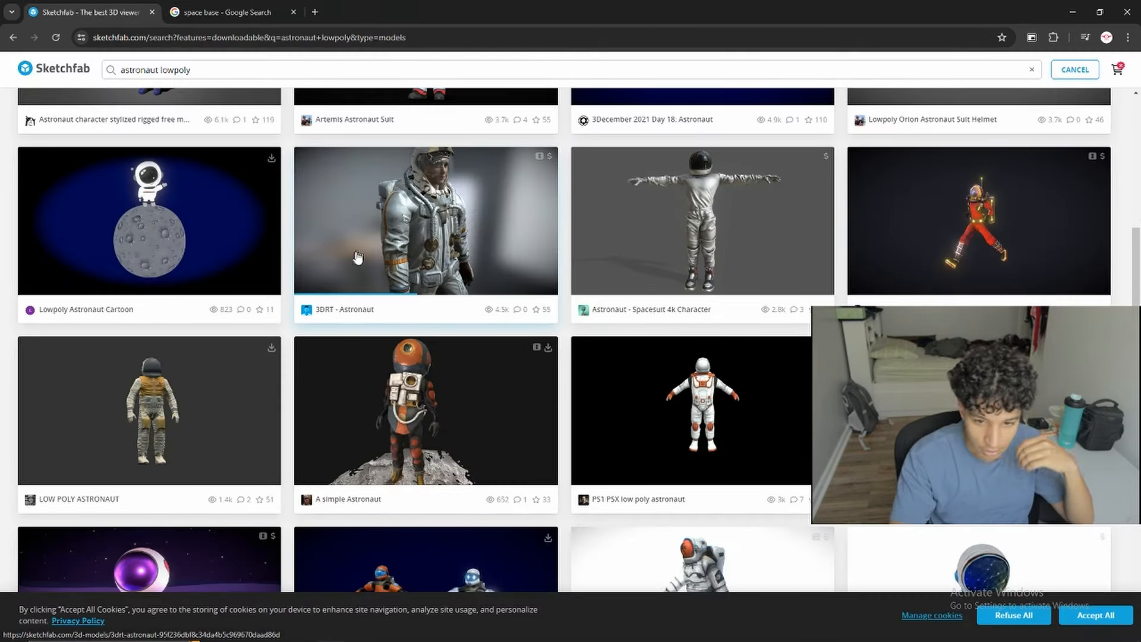
scroll(351, 252, up, 7)
scroll(351, 252, up, 4)
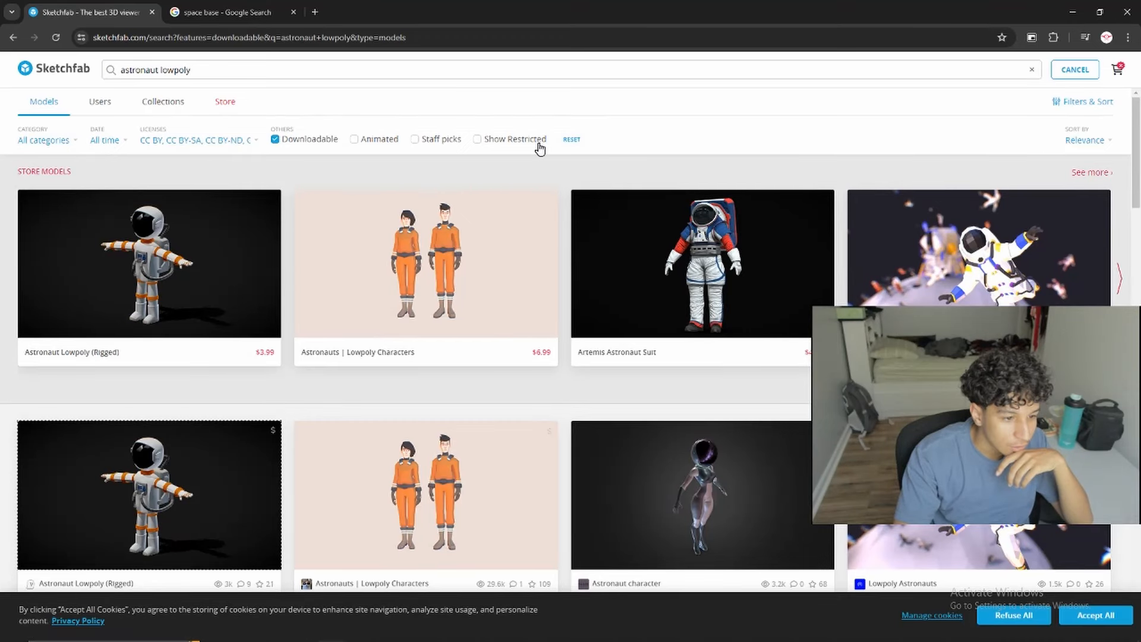
click(1086, 142)
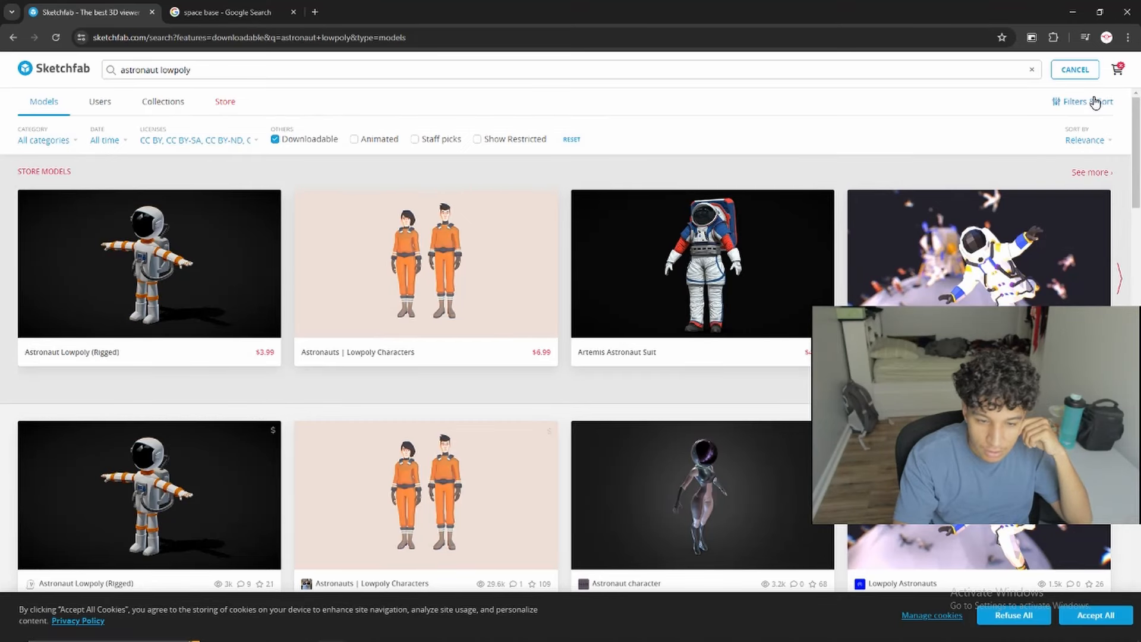
click(1095, 102)
click(1093, 104)
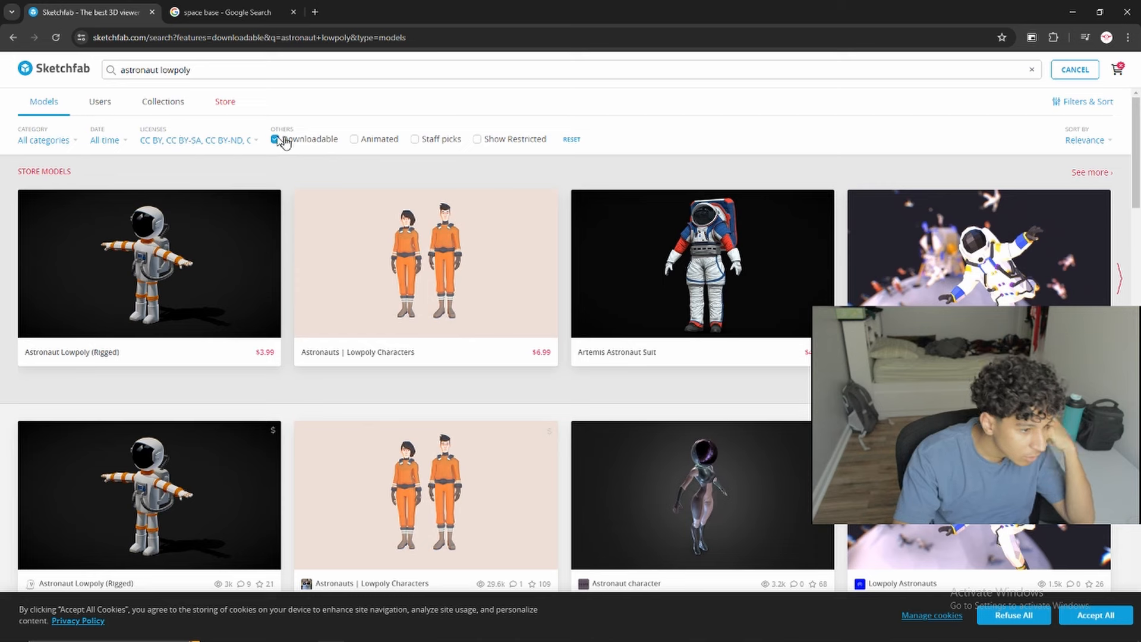
scroll(808, 291, down, 10)
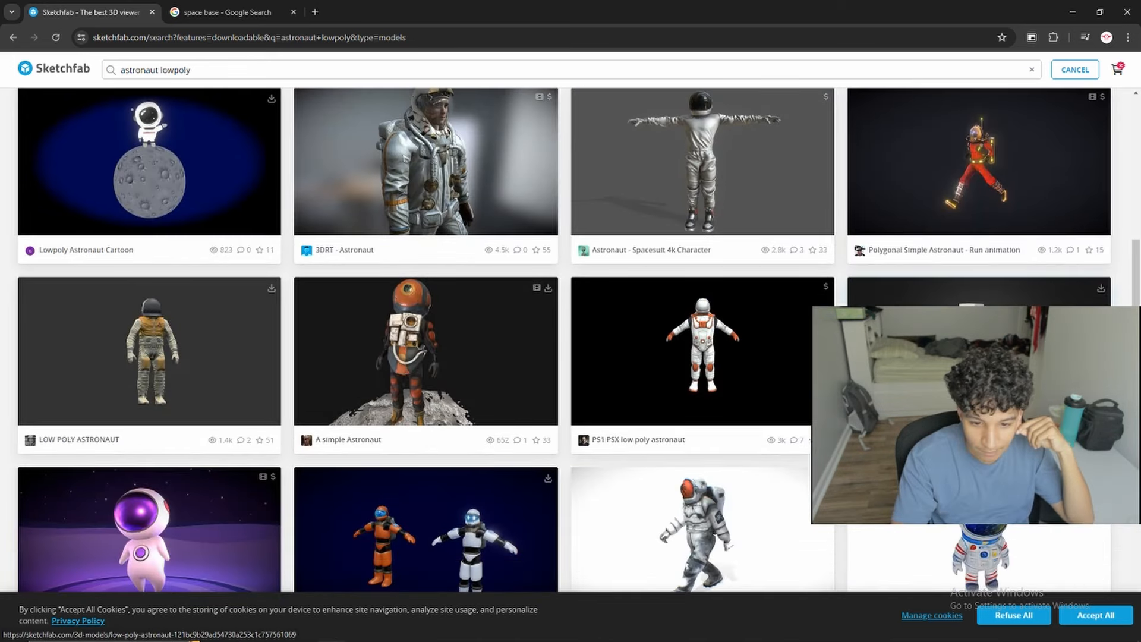
scroll(257, 365, up, 1)
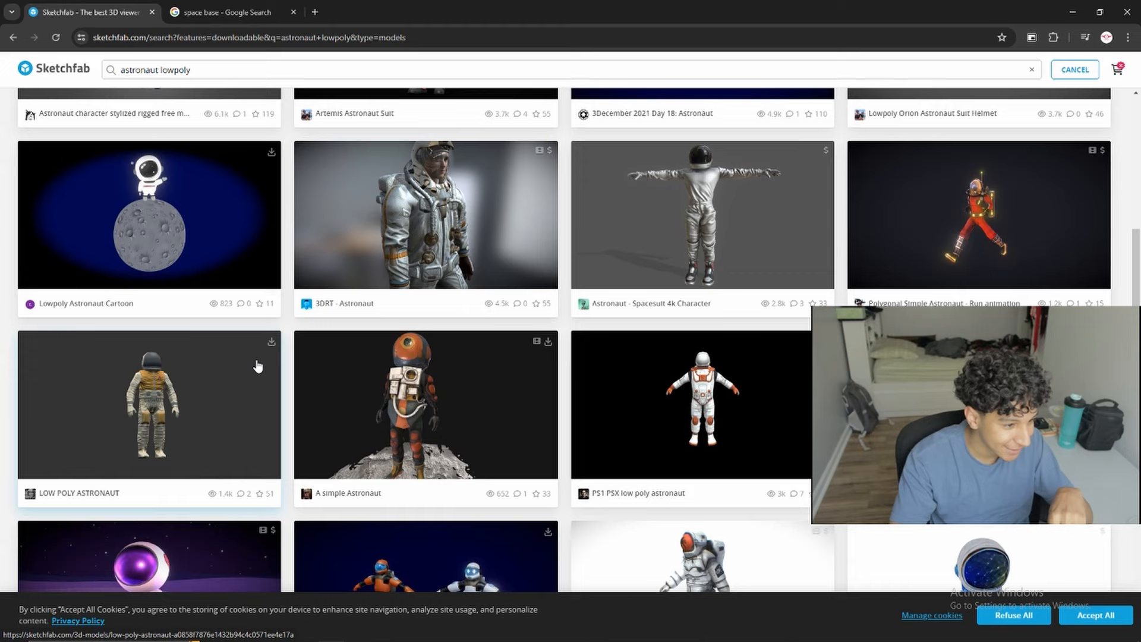
Step: Open "Astronaut character stylized rigged free model" in a separate browser tab, inspect it up close from several angles, and close it
scroll(189, 336, up, 5)
middle_click(189, 337)
click(256, 5)
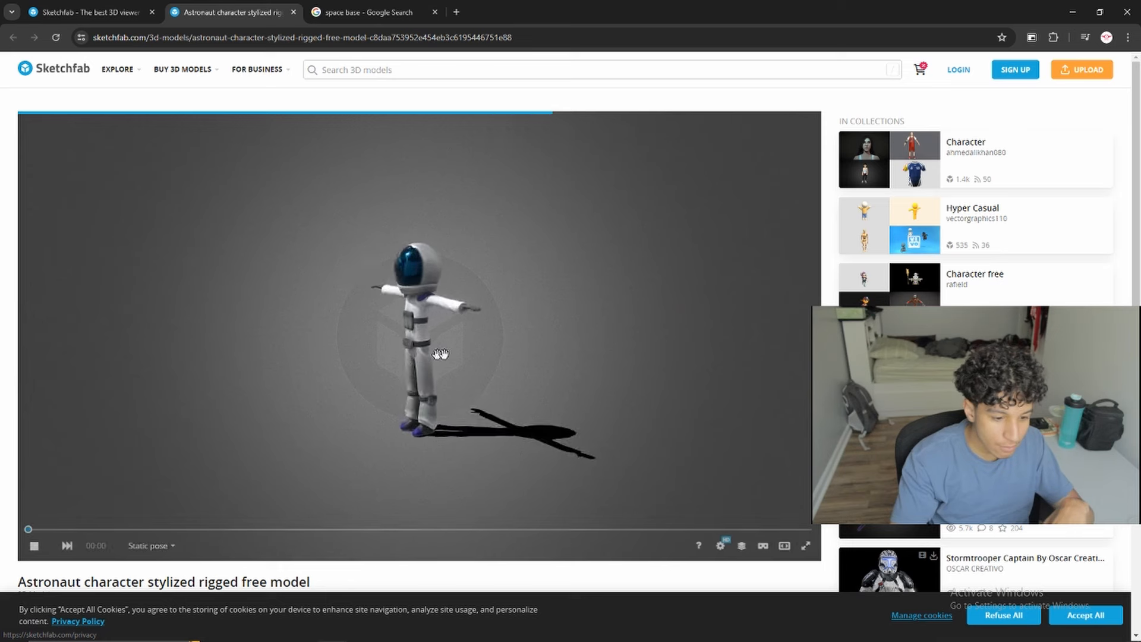
drag(469, 395, 394, 317)
scroll(395, 316, up, 5)
drag(417, 353, 349, 356)
scroll(372, 324, up, 4)
scroll(422, 343, down, 5)
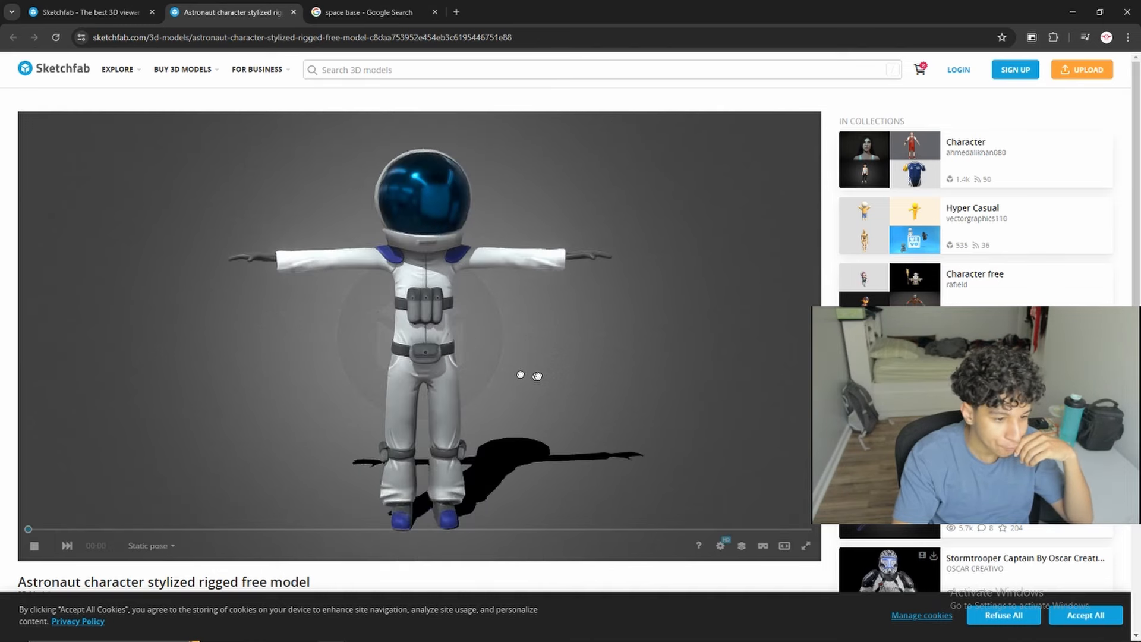
drag(537, 376, 476, 353)
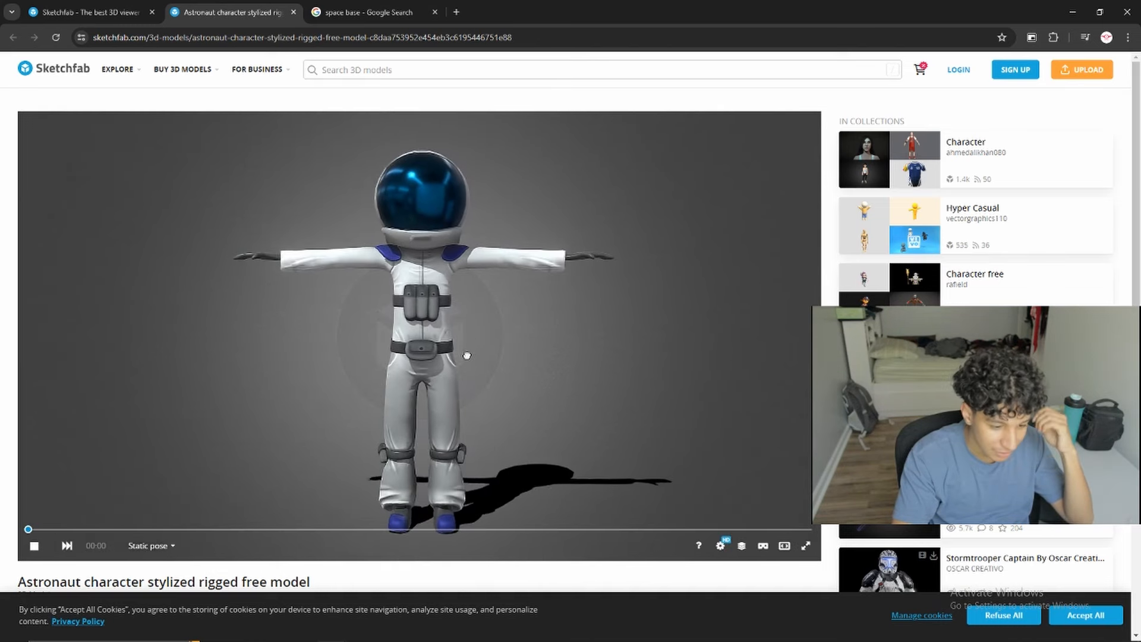
click(293, 12)
Step: Find the "LOW POLY ASTRONAUT" model in the results, open its page, and inspect the model from another angle
scroll(584, 433, down, 4)
scroll(585, 433, down, 2)
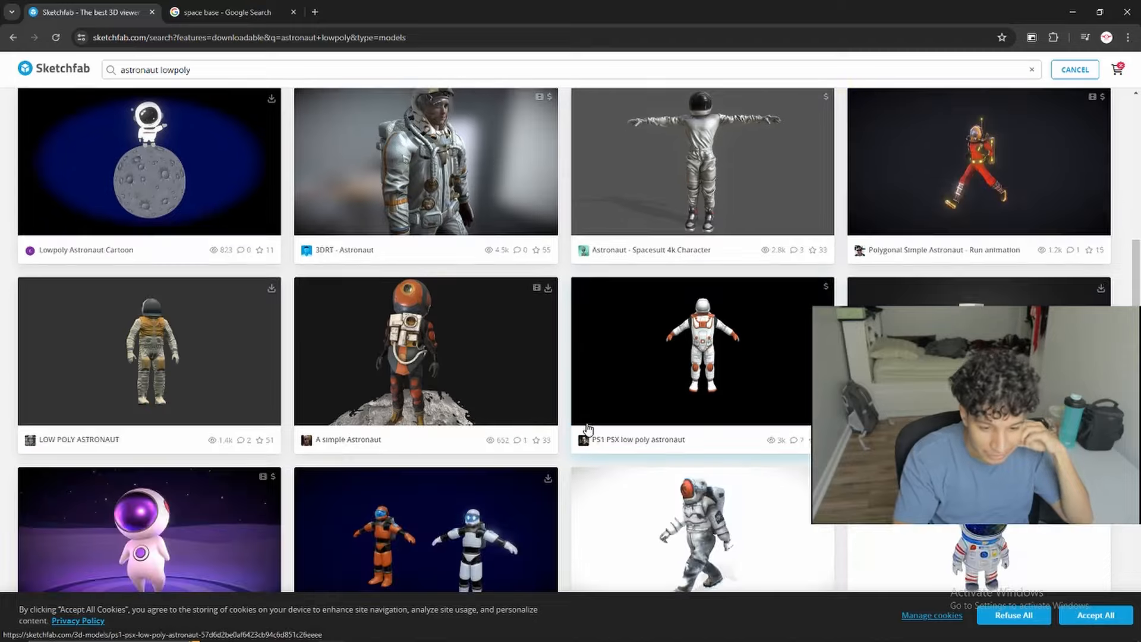
scroll(580, 392, down, 7)
scroll(567, 379, up, 6)
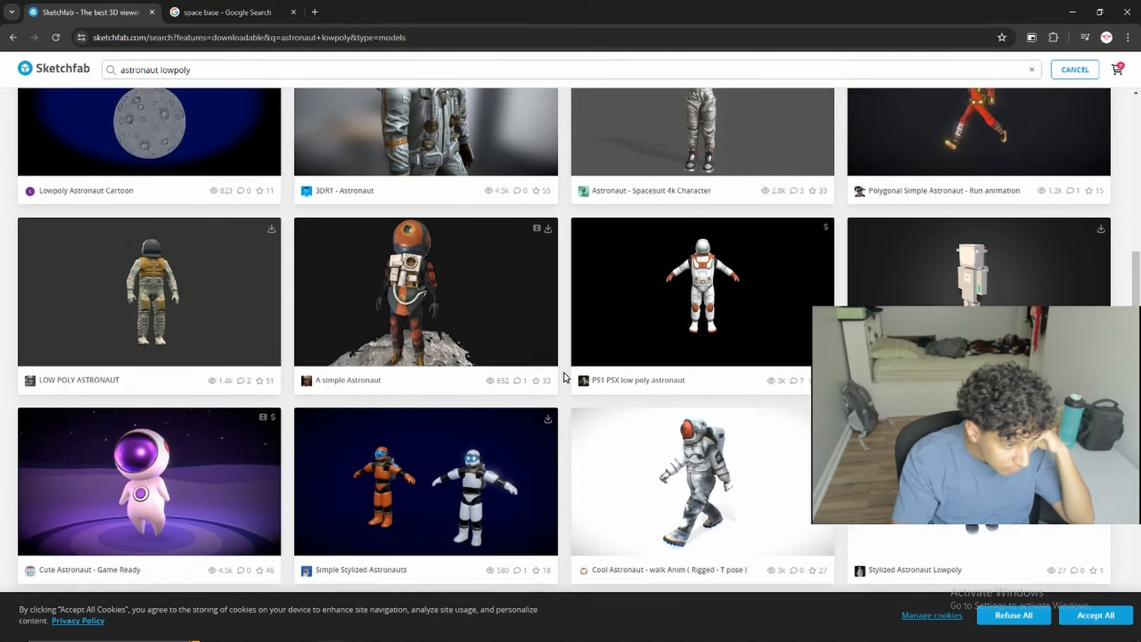
click(124, 305)
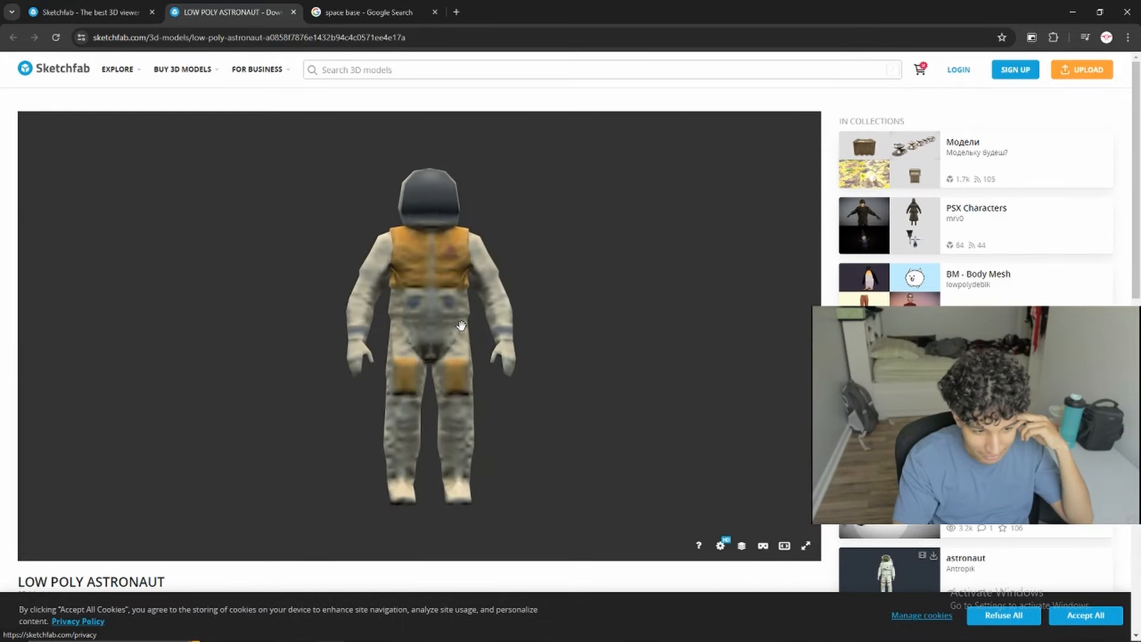
mouse_move(509, 339)
mouse_down()
mouse_move(458, 338)
mouse_move(509, 357)
mouse_move(624, 362)
mouse_move(505, 345)
mouse_up()
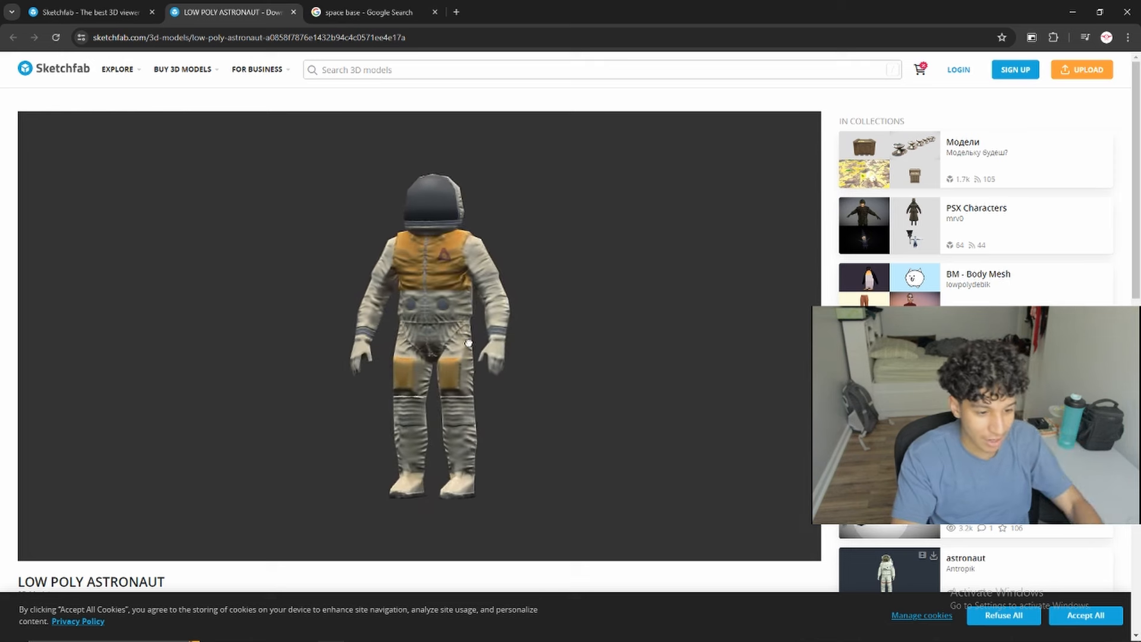
scroll(305, 567, down, 2)
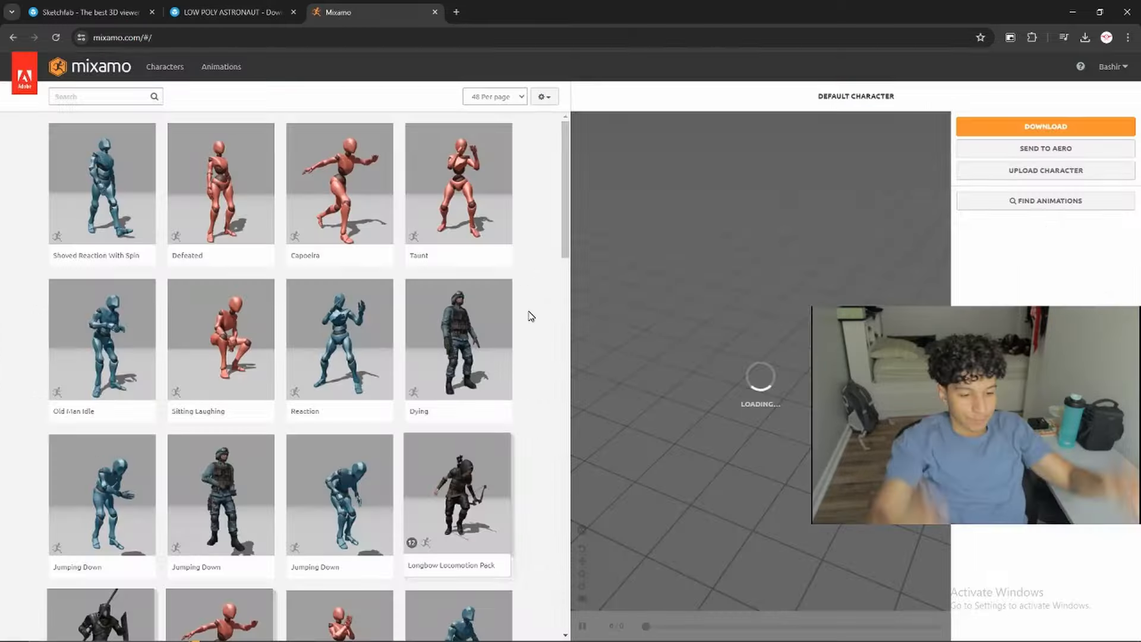
Step: Upload LOW POLY ASTRONAUGHT.fbx from the low-poly-astronaut source folder to Mixamo as a new character
click(1046, 171)
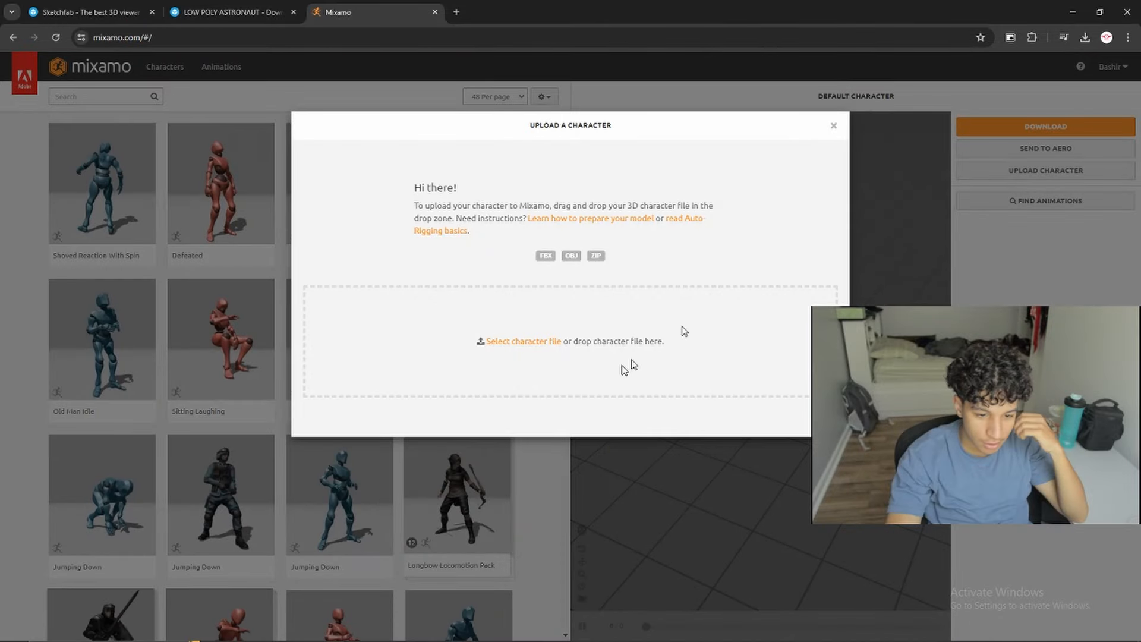
key(alt+Tab)
drag(404, 283, 327, 288)
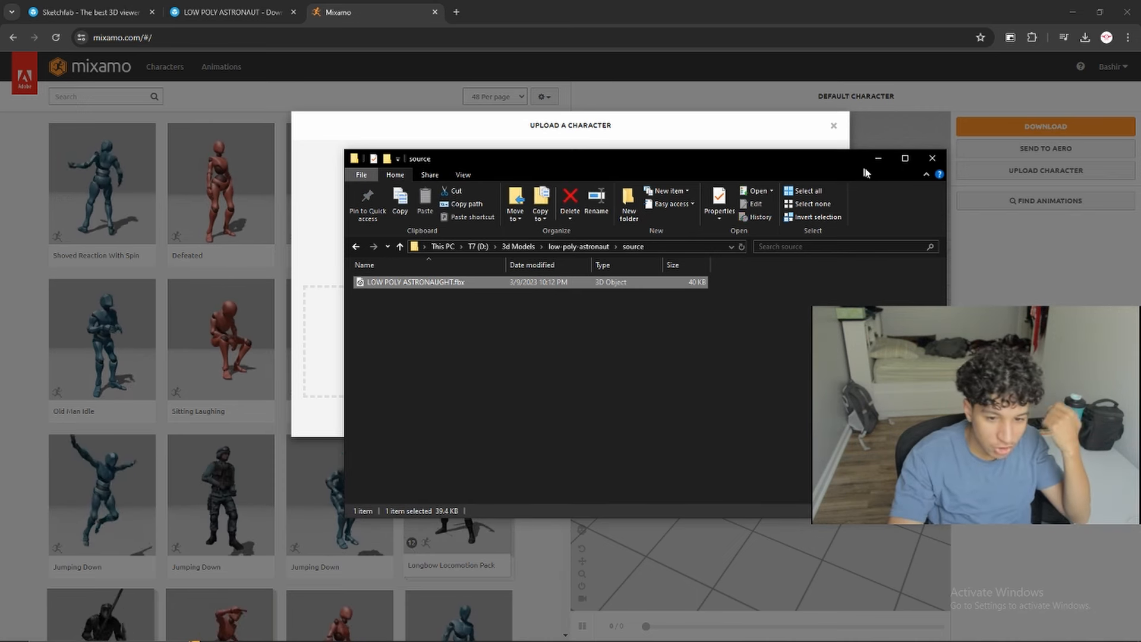
drag(564, 284, 339, 324)
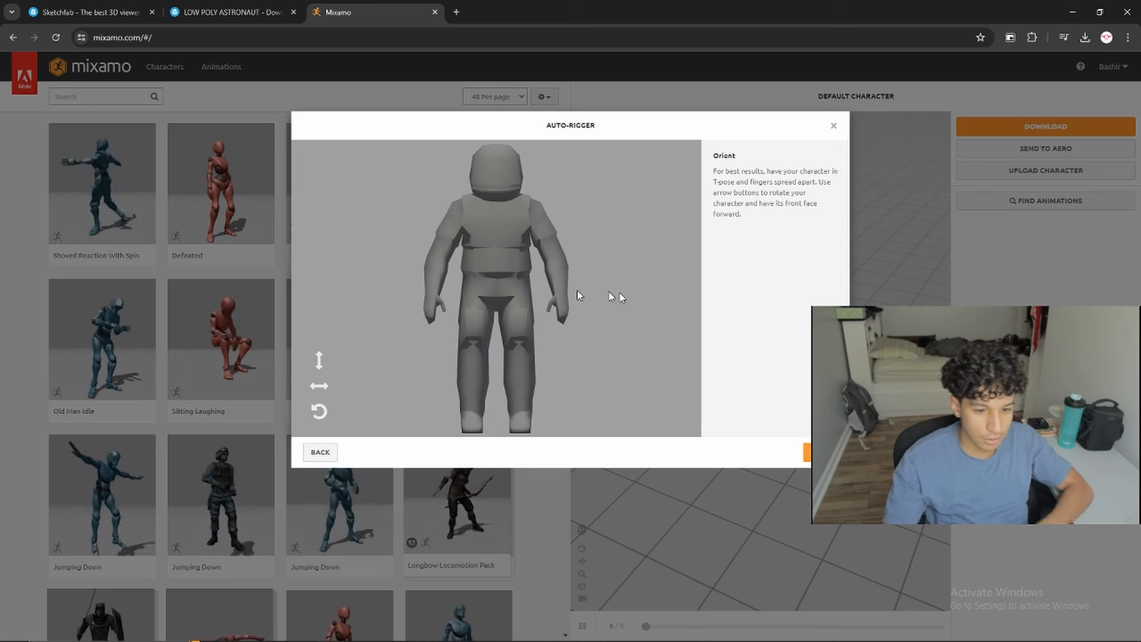
Step: Accept the astronaut's orientation and place the auto-rigger markers on its chin, wrists, elbows, knees and groin
click(827, 452)
mouse_move(357, 300)
mouse_down()
mouse_move(489, 216)
mouse_move(498, 196)
mouse_move(535, 309)
mouse_move(561, 299)
mouse_up()
mouse_move(384, 348)
mouse_down()
mouse_move(524, 295)
mouse_move(554, 266)
mouse_up()
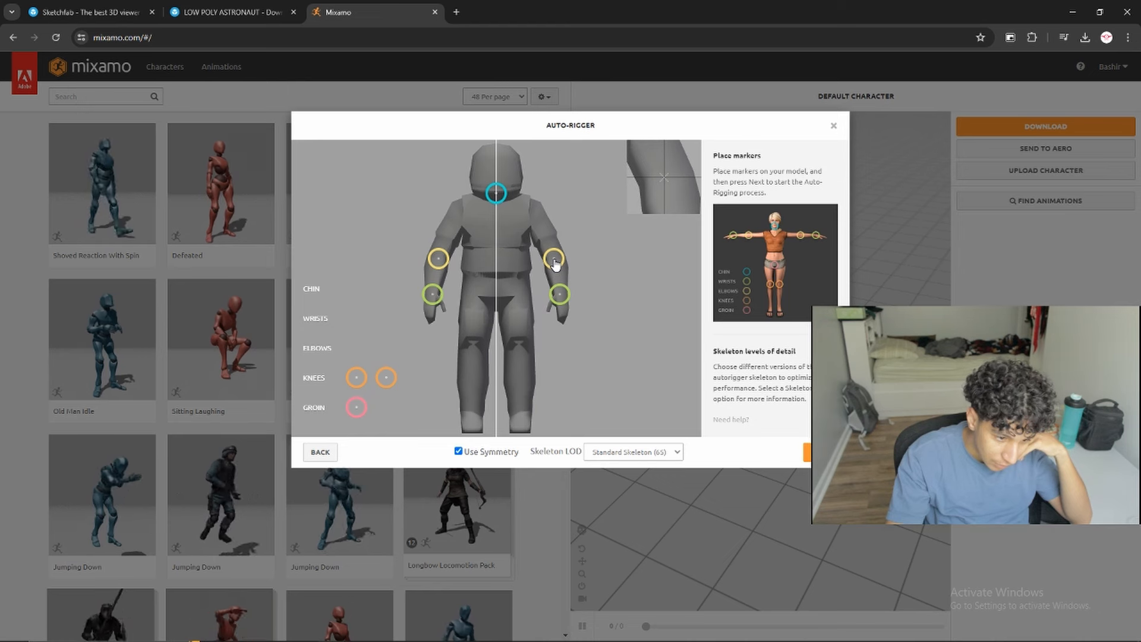
drag(555, 263, 554, 260)
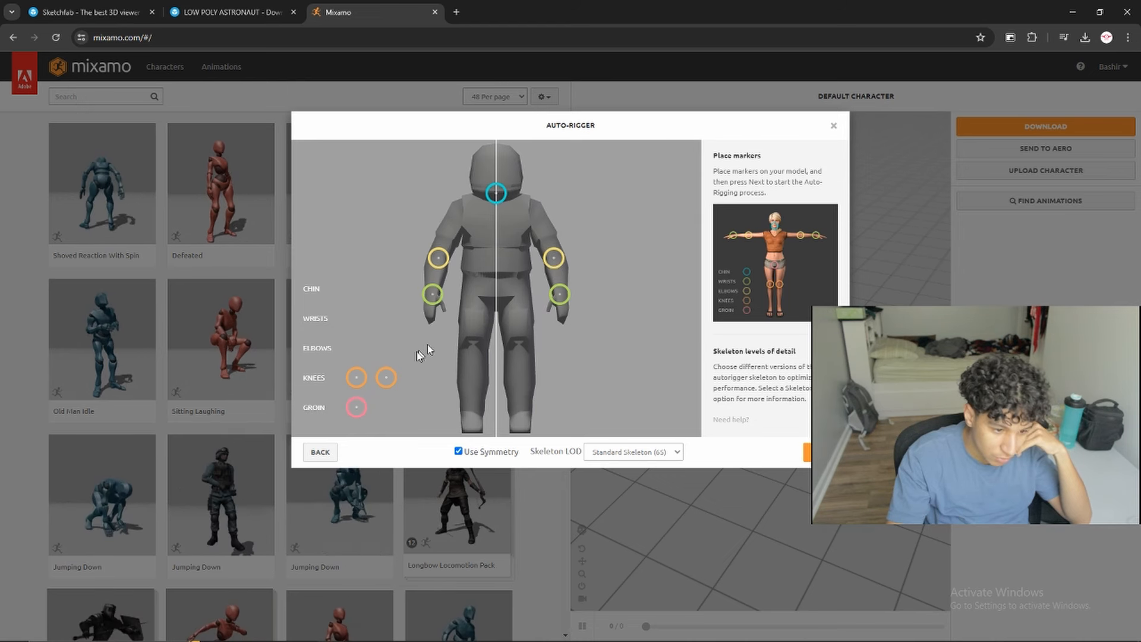
mouse_move(365, 384)
mouse_down()
mouse_move(500, 351)
mouse_move(521, 357)
mouse_up()
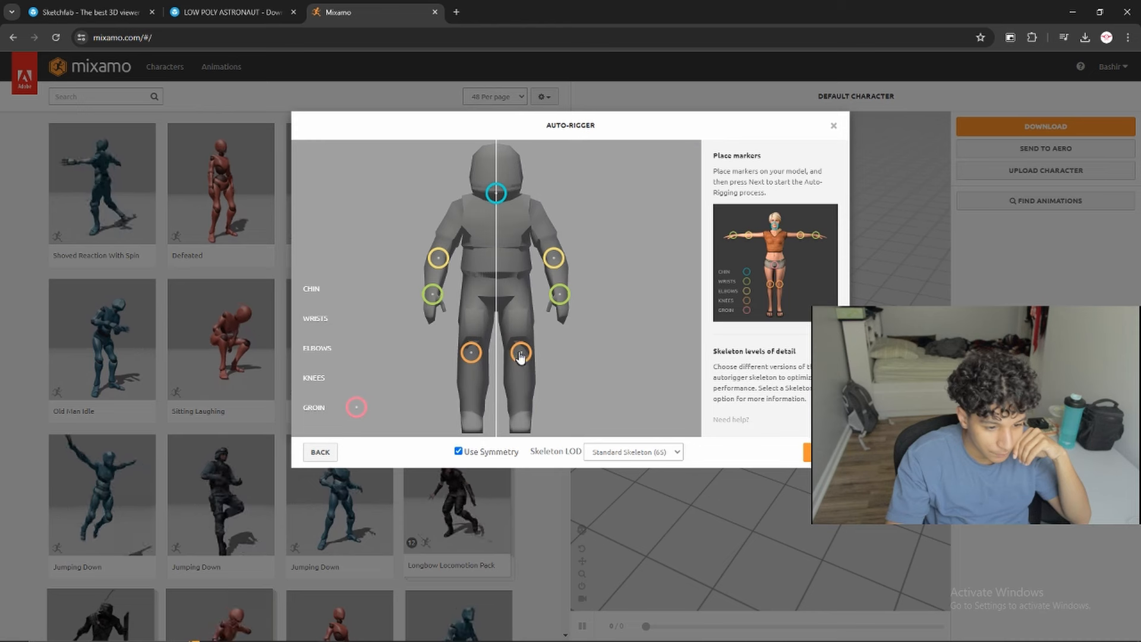
drag(554, 261, 555, 260)
mouse_move(356, 407)
mouse_down()
mouse_move(398, 393)
mouse_move(497, 310)
mouse_up()
Step: Set the skeleton level of detail to No Fingers (25), run the auto-rigging, and accept the rigged astronaut
click(649, 451)
click(628, 494)
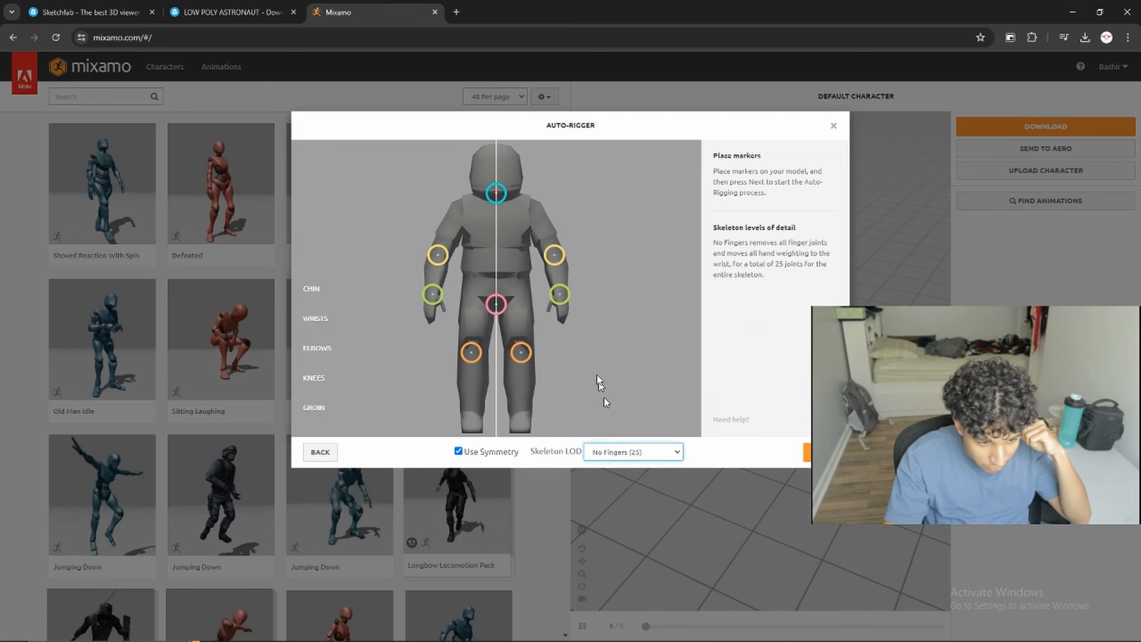
click(821, 452)
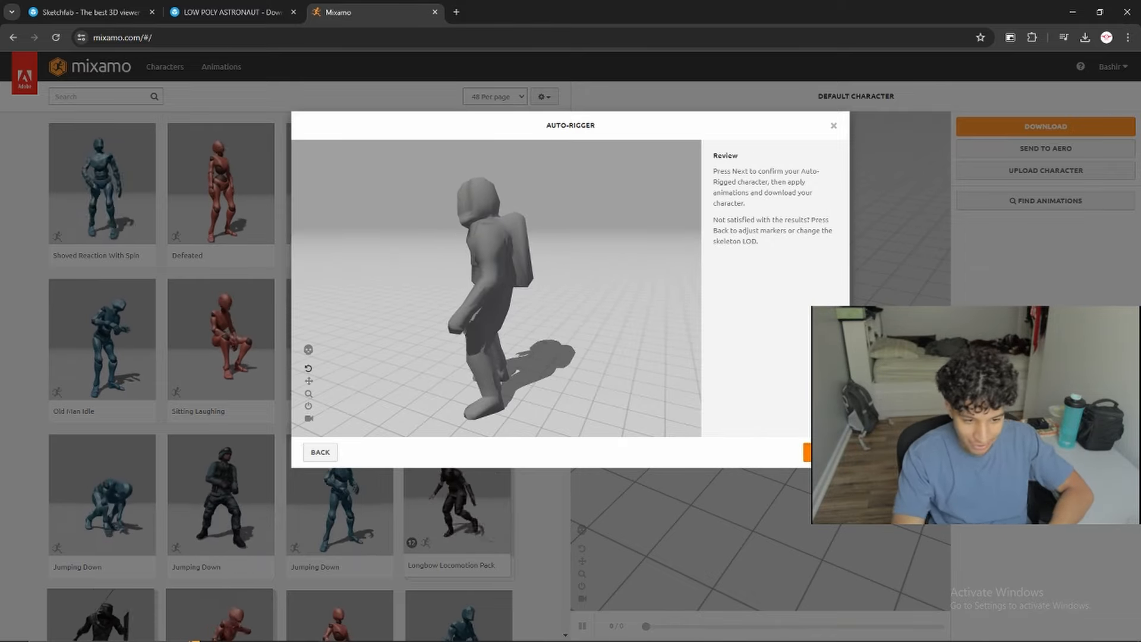
click(807, 452)
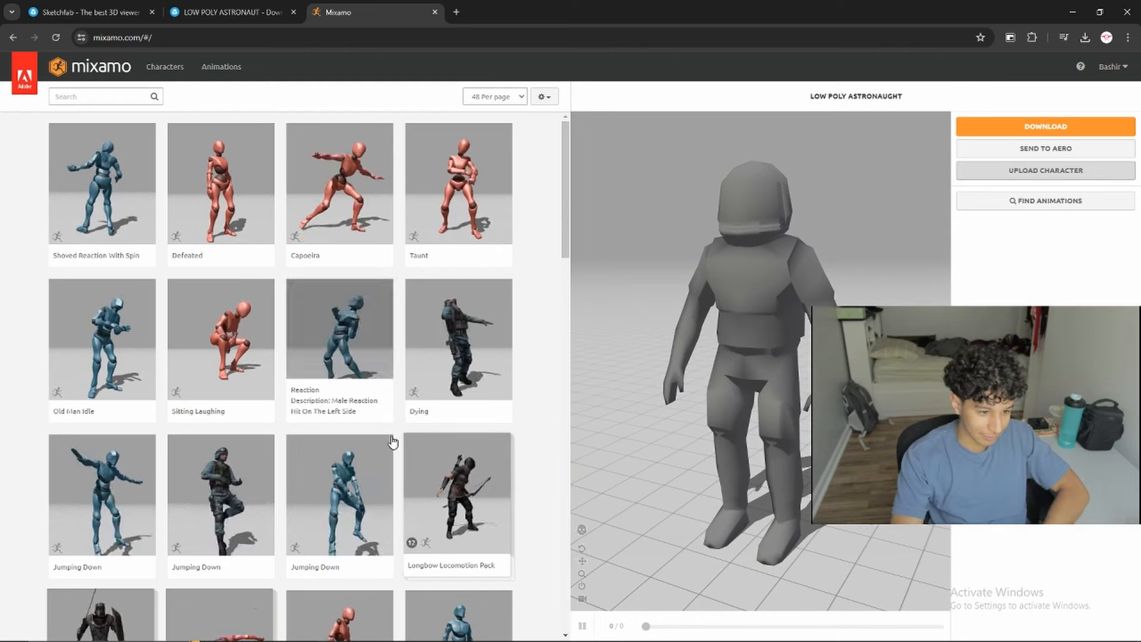
Step: Try a search for "walking", switch to the general Animations listing, and look through the available motions
click(98, 97)
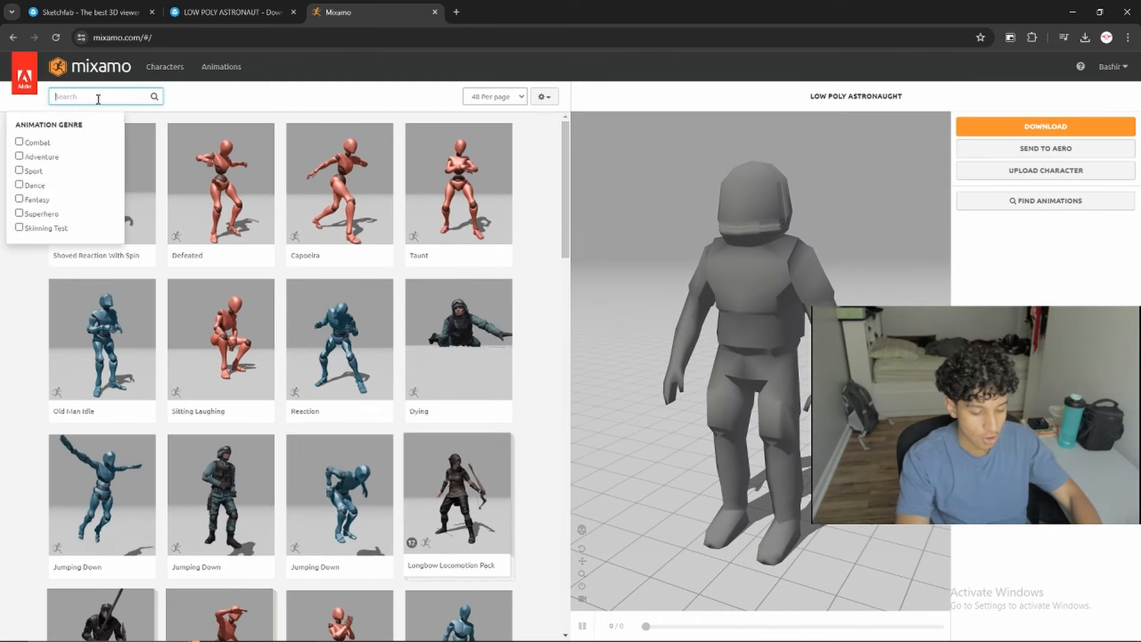
text(walking)
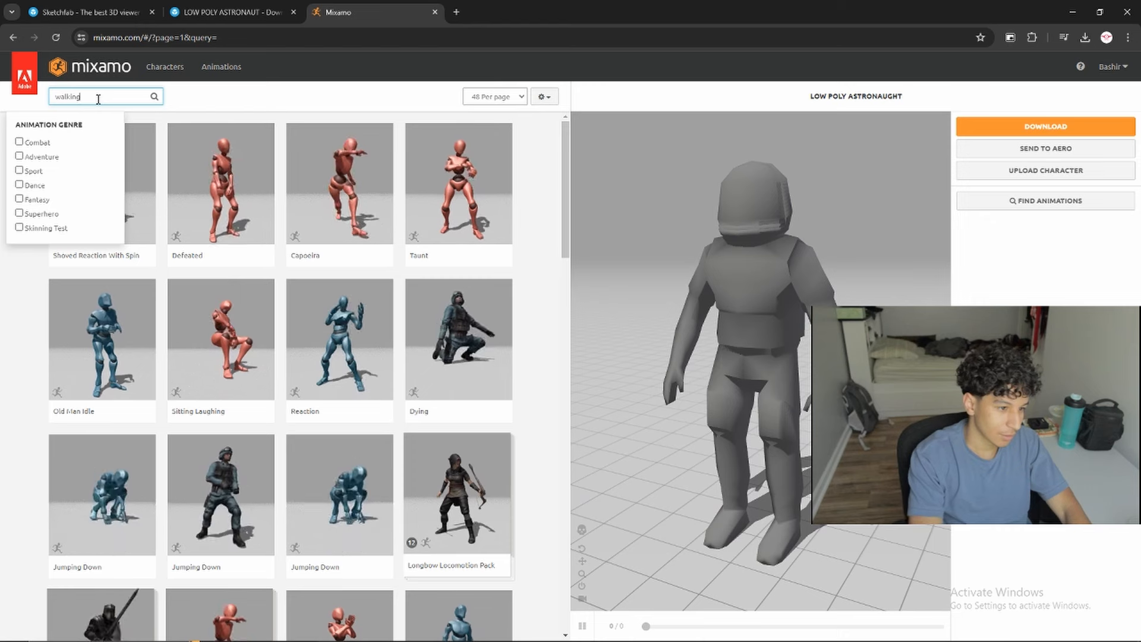
click(220, 77)
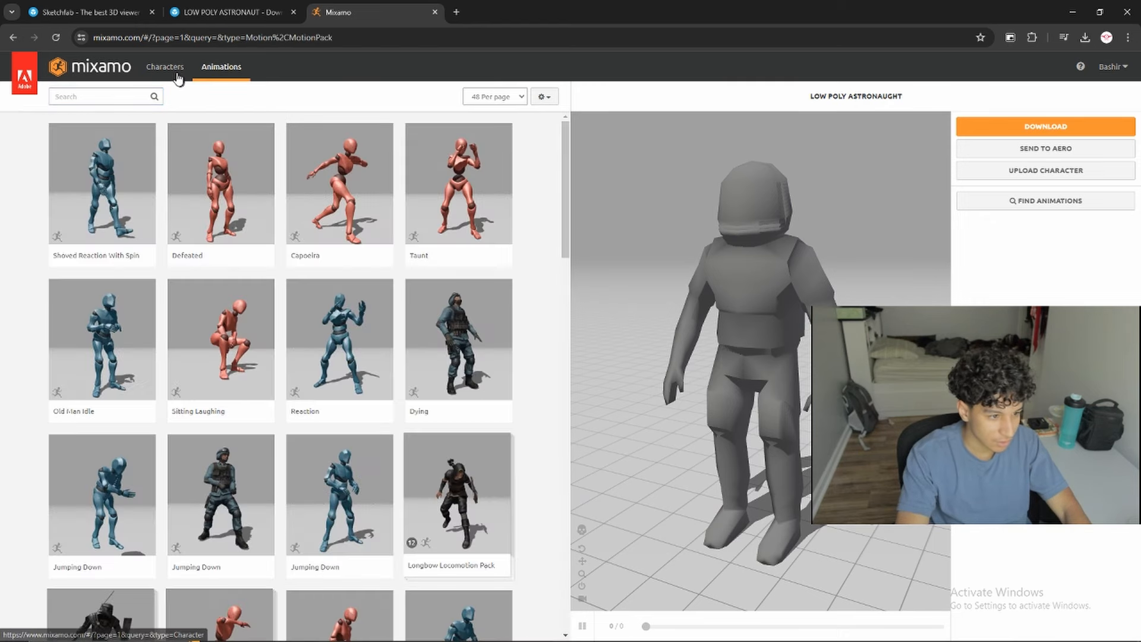
scroll(466, 465, down, 1)
scroll(466, 466, down, 2)
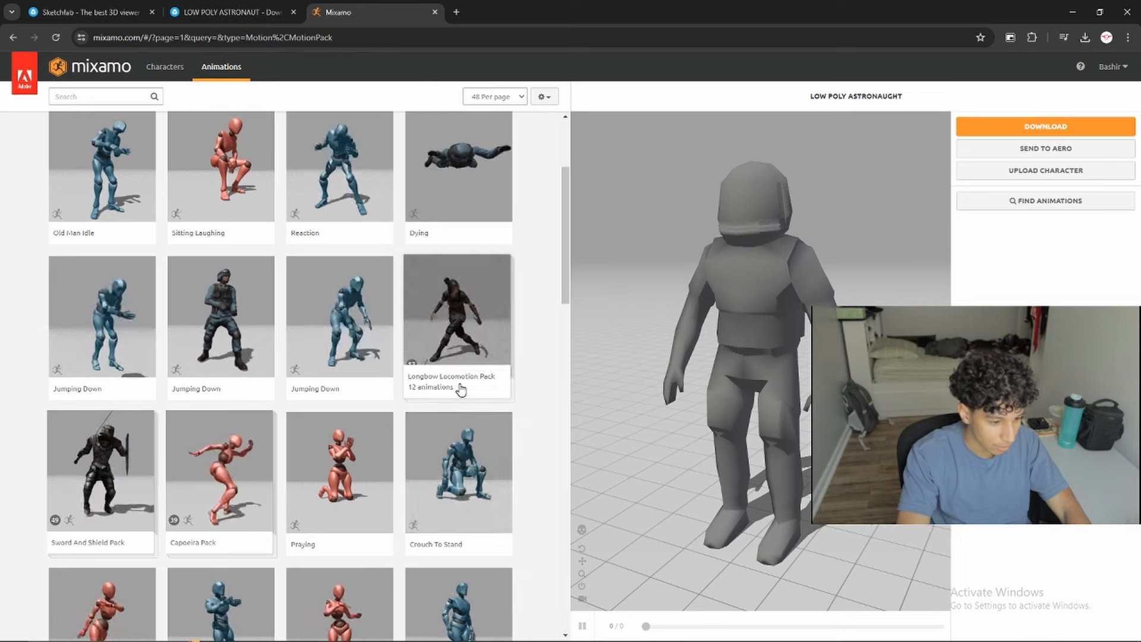
Step: Search the animations for "locomotion", apply the Locomotion Pack to the astronaut, and preview it with the follow camera enabled
click(114, 98)
text(locomotion)
key(Return)
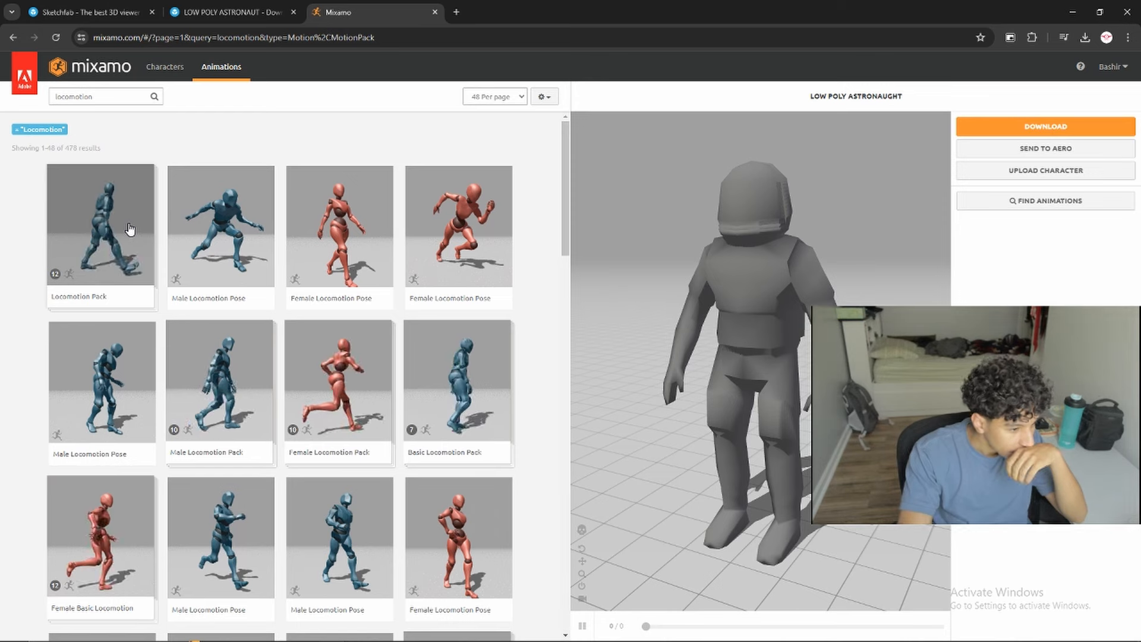
click(130, 229)
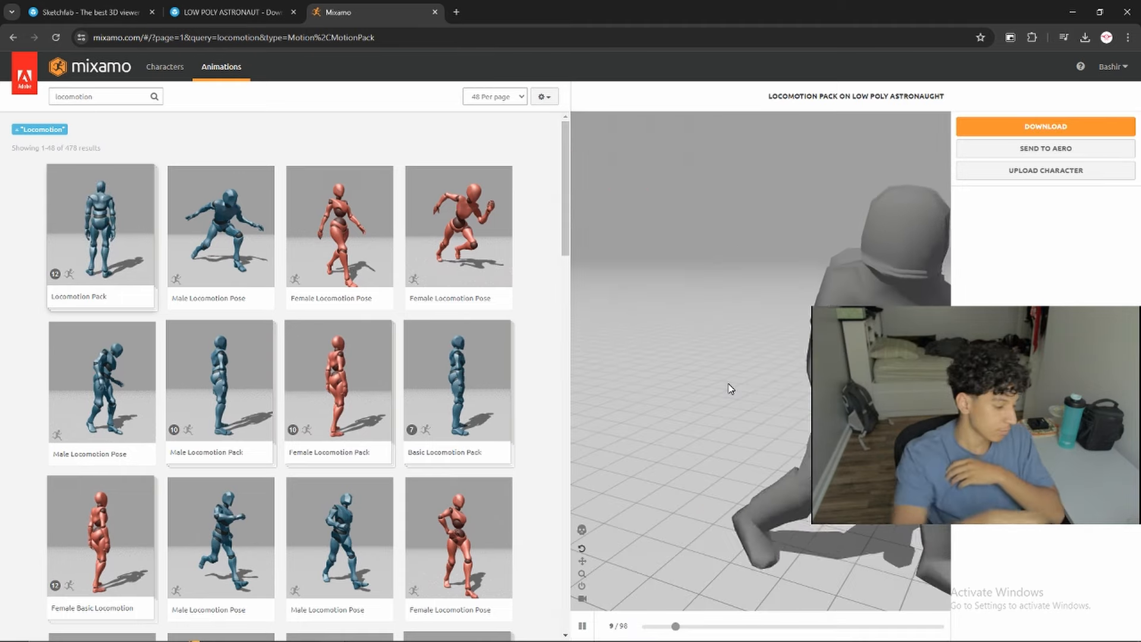
click(583, 600)
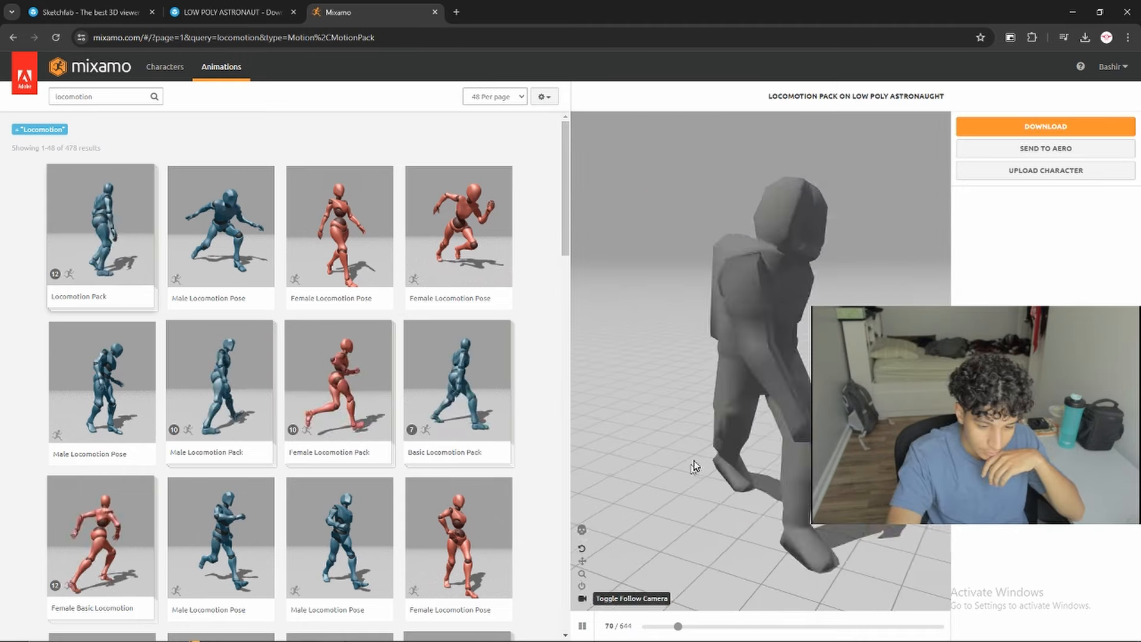
scroll(734, 444, down, 3)
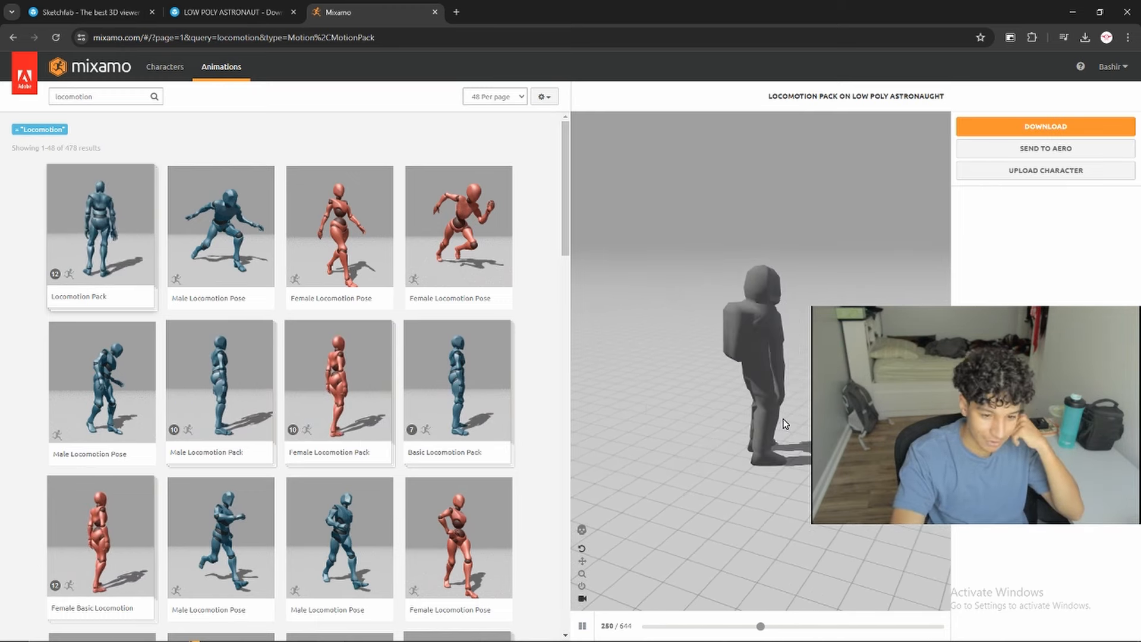
Step: Close the Mixamo page, search Google for "space base" in a new browser tab, and close the two Sketchfab pages
key(ctrl+w)
key(ctrl+t)
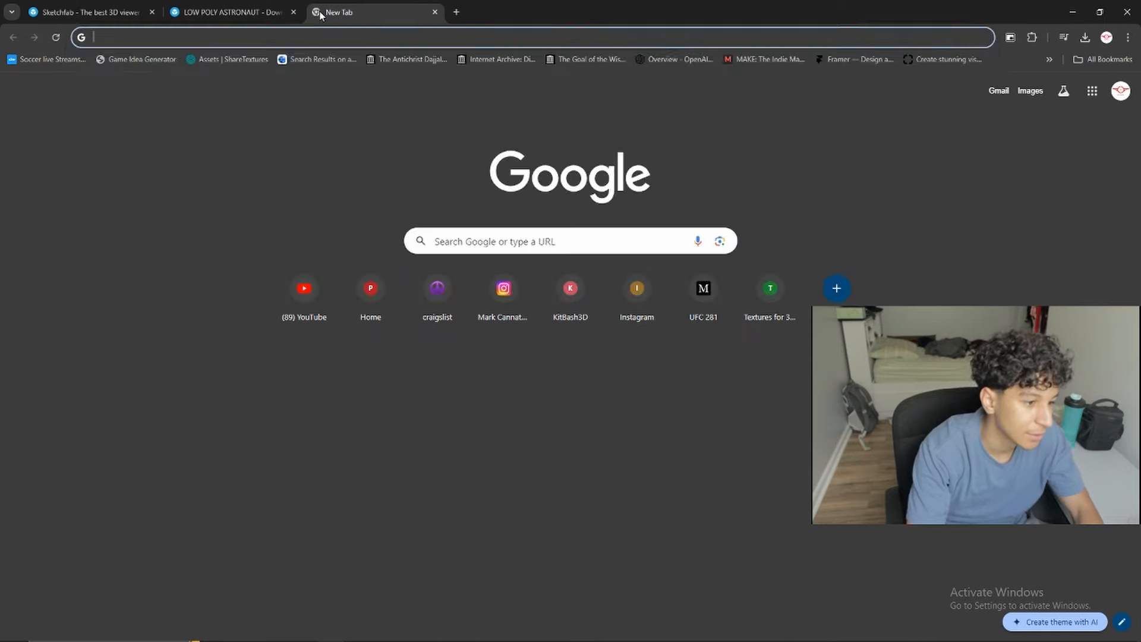
text(space base)
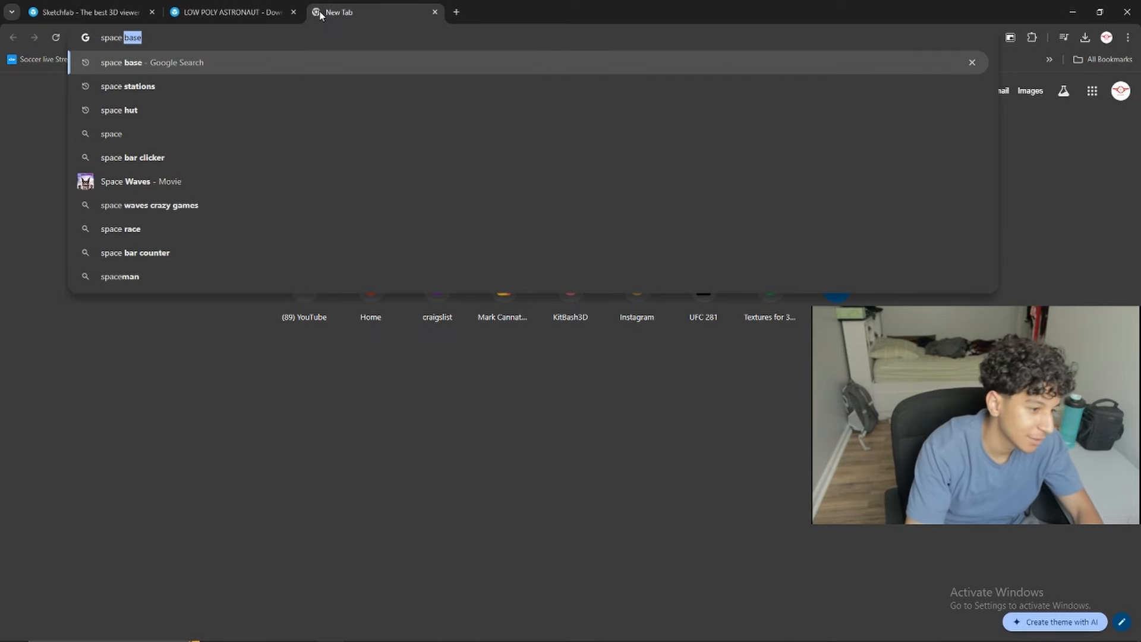
key(Return)
click(293, 12)
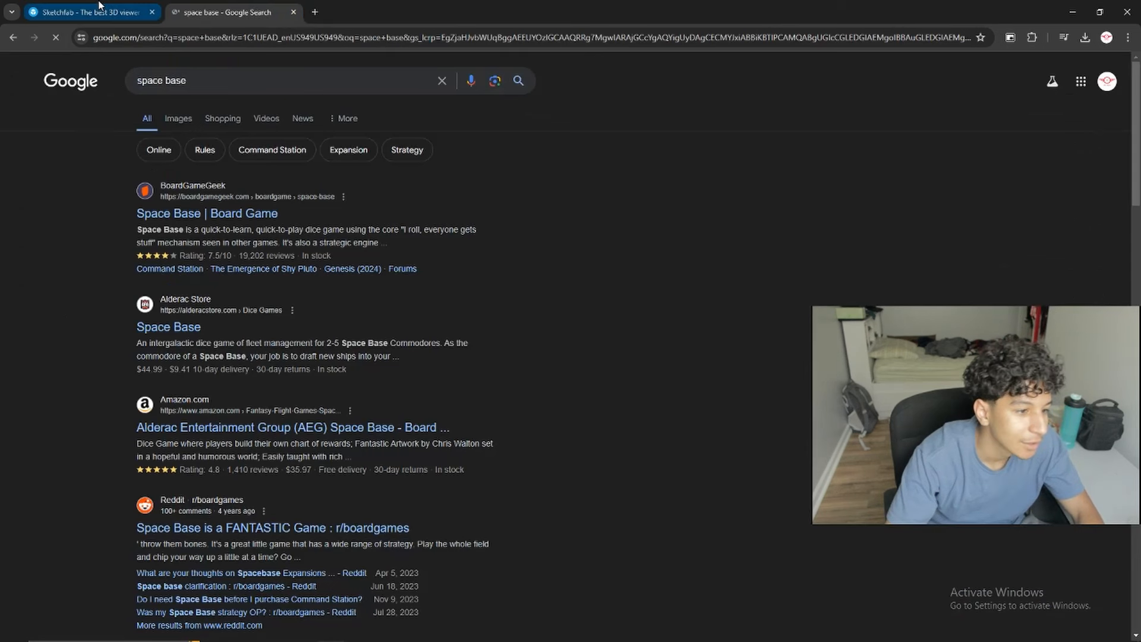
click(152, 12)
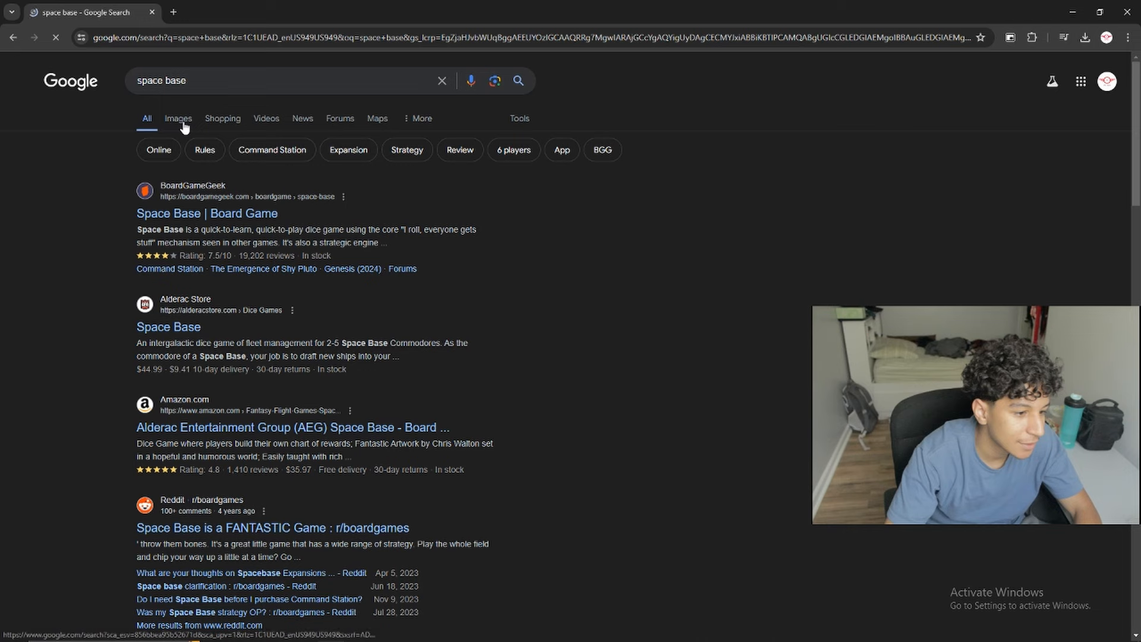
Step: Search Google Images for "low poly space base" and preview the Unity Asset Store Low Poly SPACE Base and ArtStation Low Poly Space Pack images
click(179, 118)
click(233, 81)
text(low poly)
key(Return)
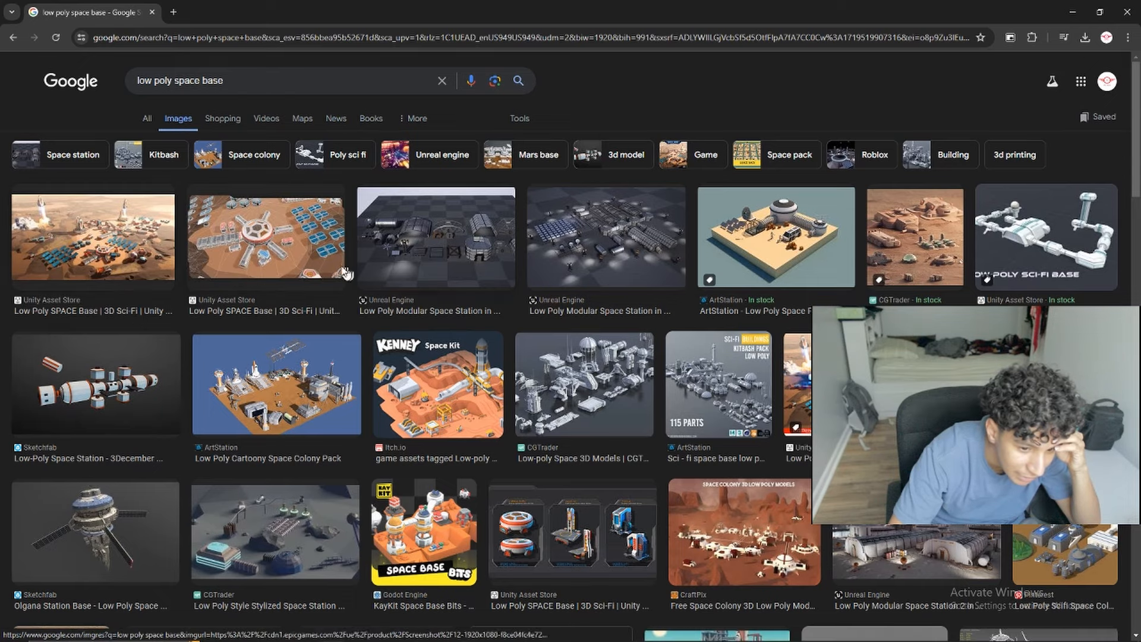
click(268, 244)
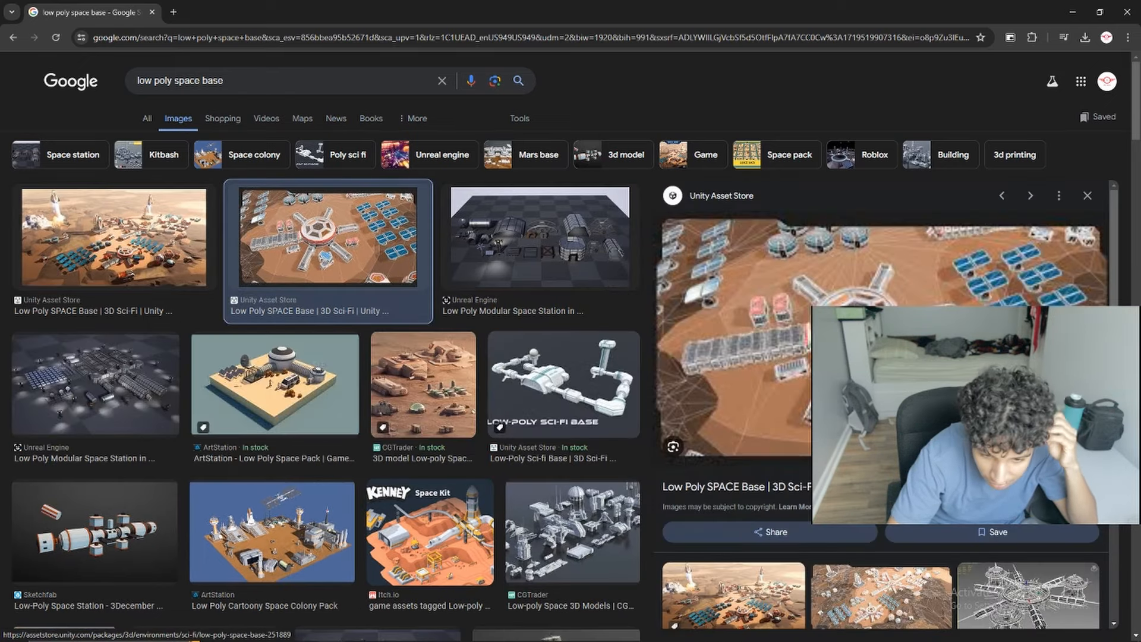
click(316, 386)
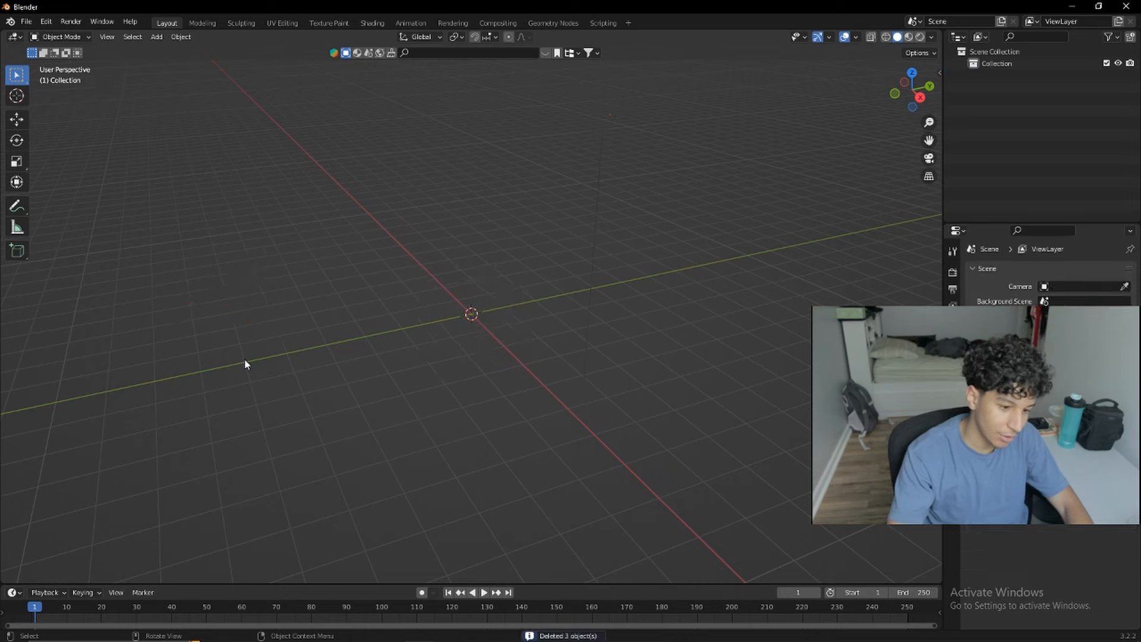
Step: Start saving the empty Blender scene and change the destination folder to D:\Coding\
middle_drag(244, 364, 485, 340)
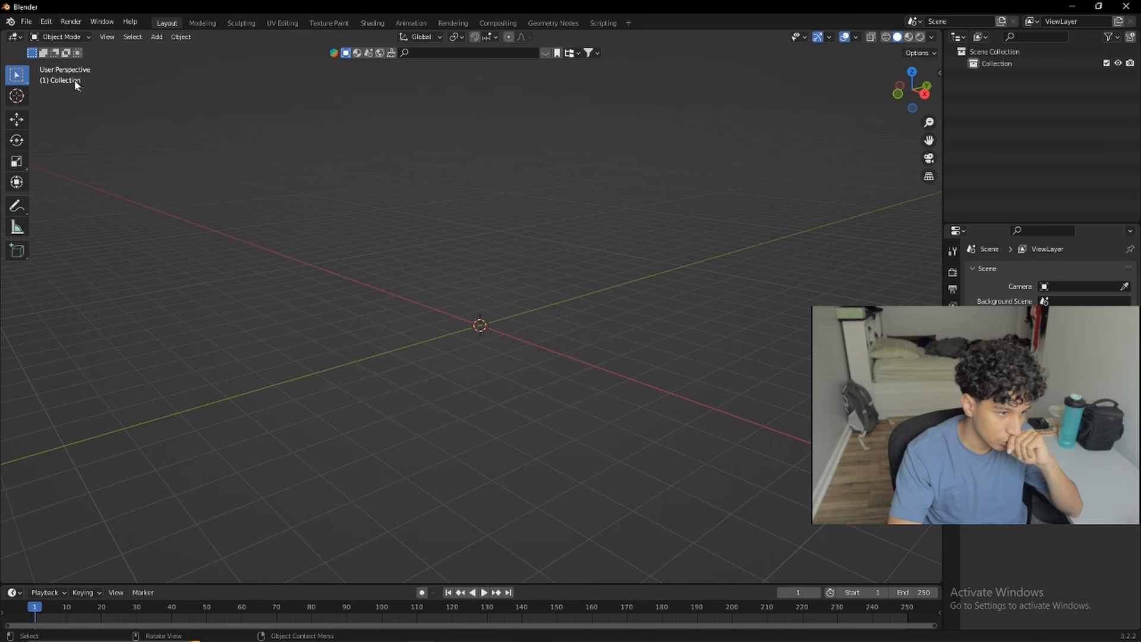
click(26, 21)
click(75, 112)
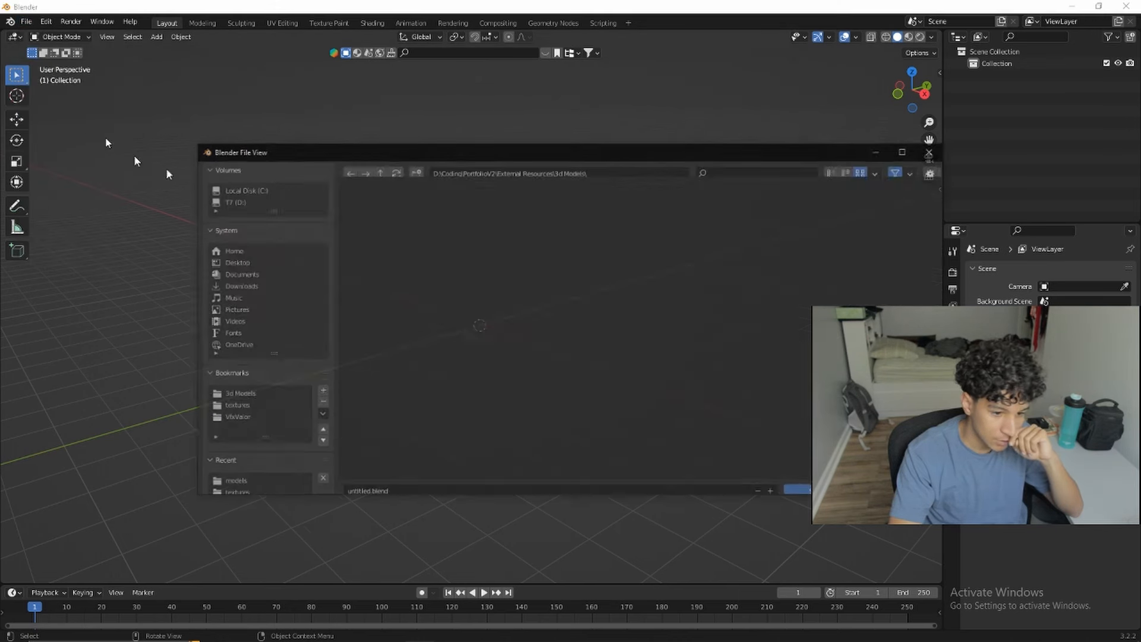
click(652, 175)
drag(653, 173, 465, 182)
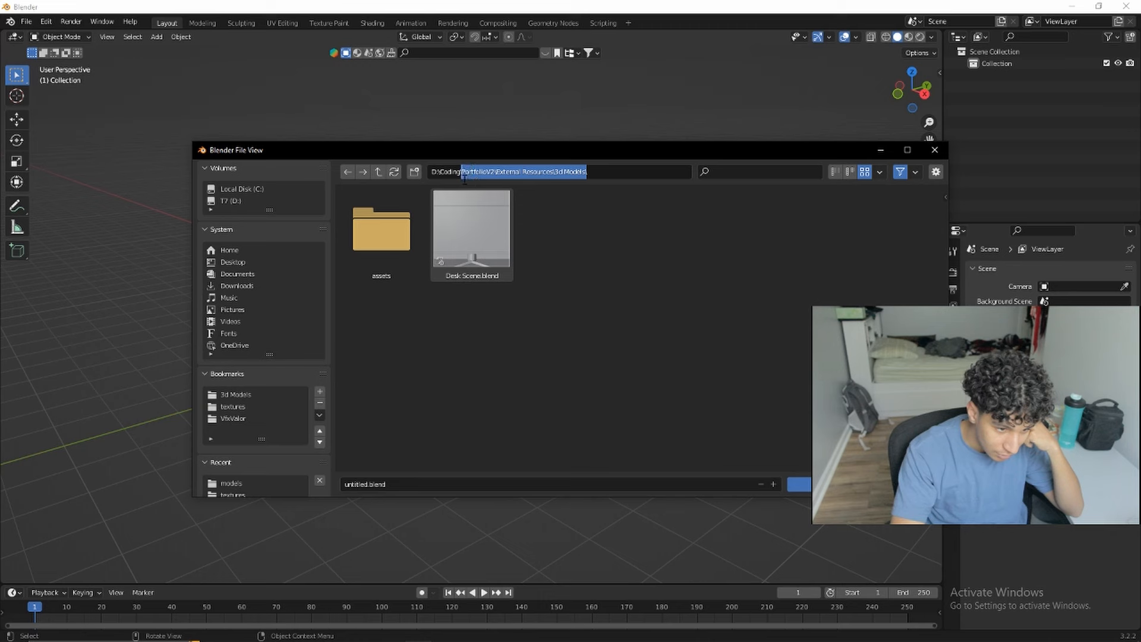
key(BackSpace)
key(Return)
Step: Filter the folders by "god" and go into the assets folder inside Godot-Test
scroll(565, 277, down, 3)
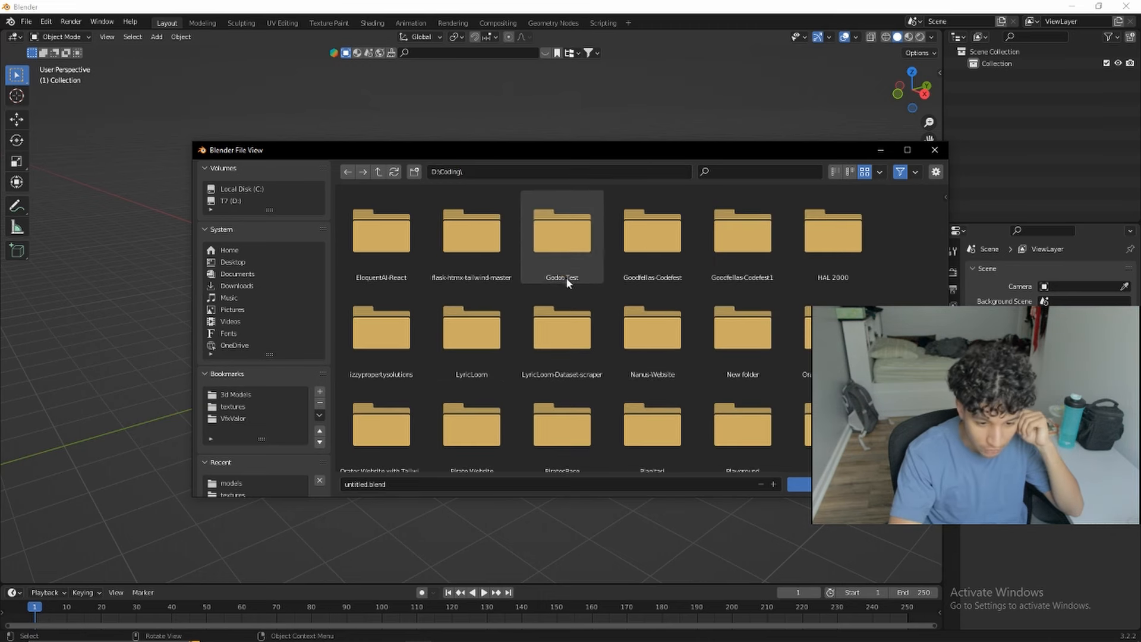
scroll(628, 359, down, 2)
click(794, 172)
text(god)
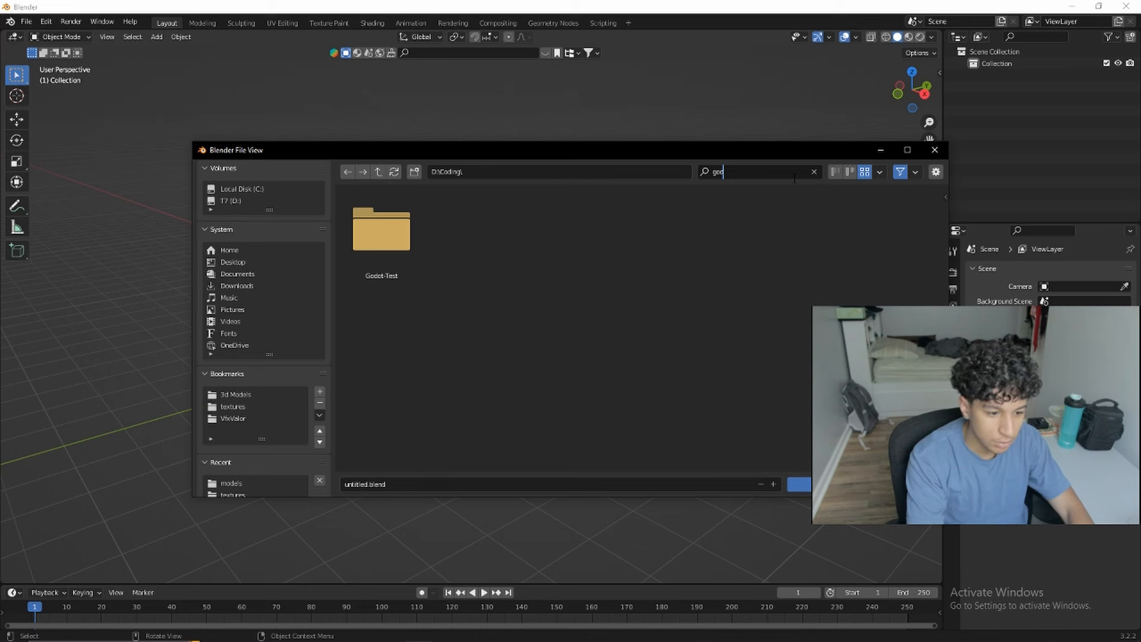
double_click(381, 231)
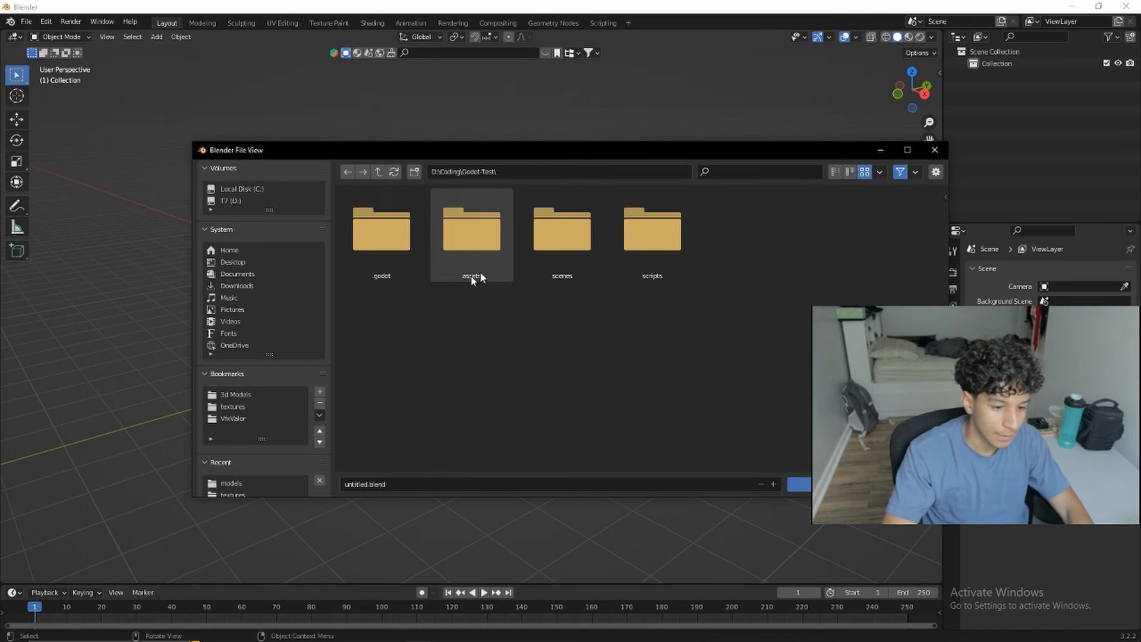
double_click(499, 247)
Step: Create a Models folder inside assets and save the scene in it as Space_Base.blend
click(414, 172)
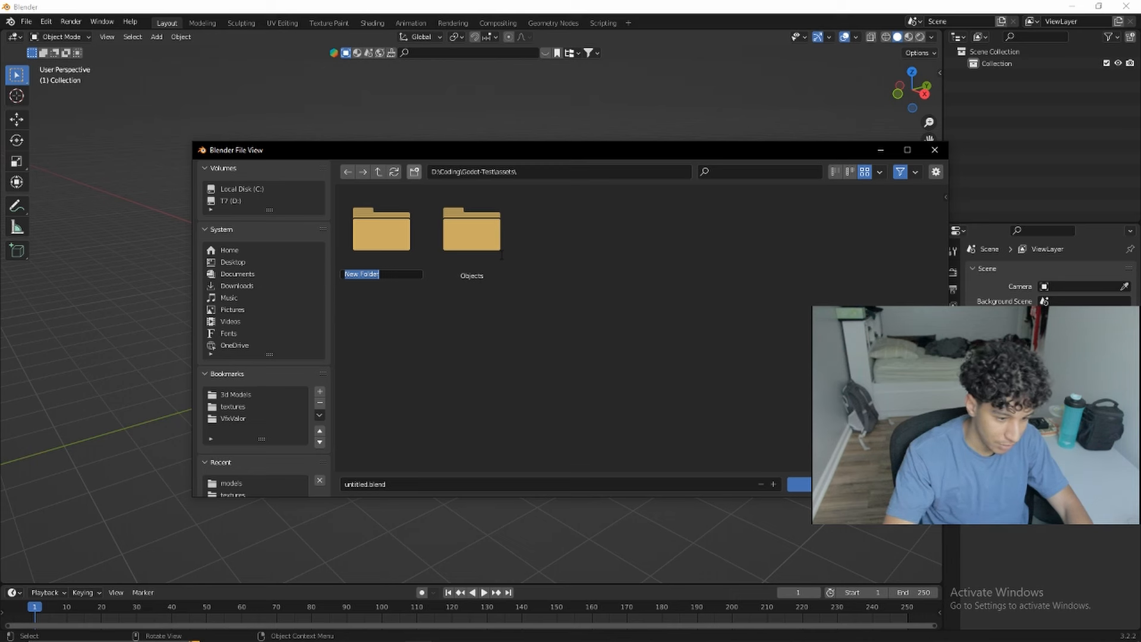
text(Models)
key(Return)
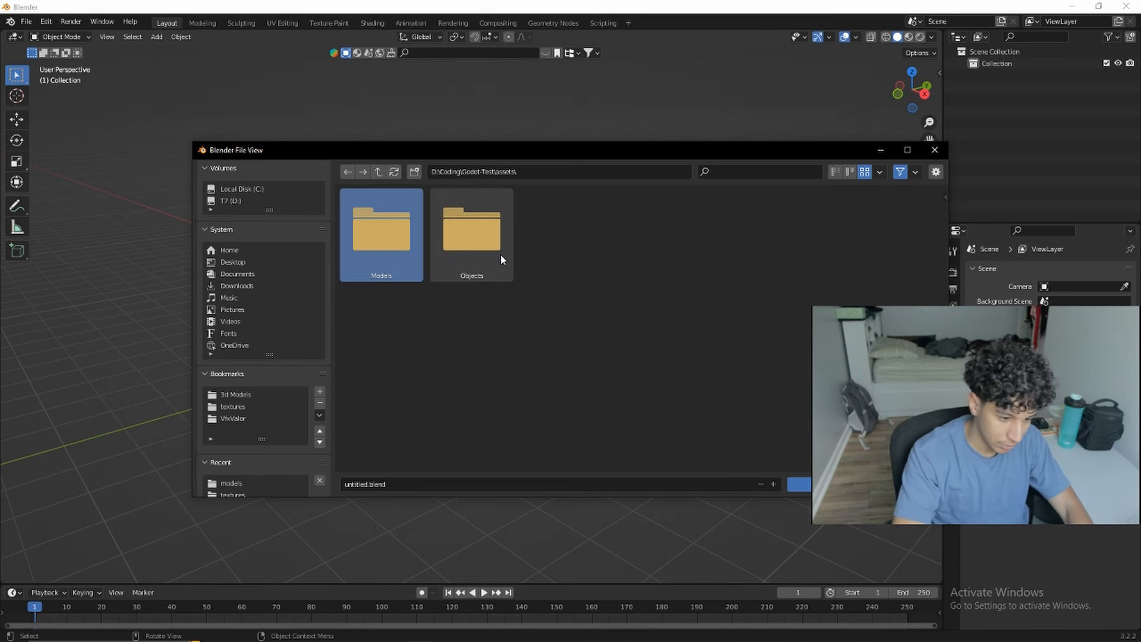
double_click(380, 229)
click(355, 484)
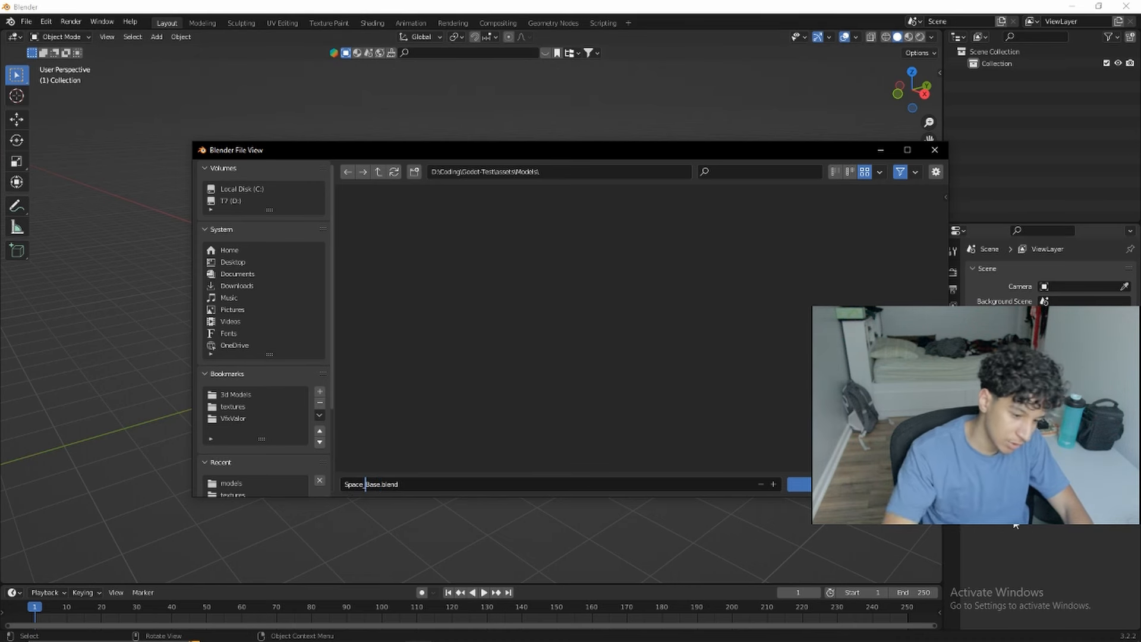
click(799, 485)
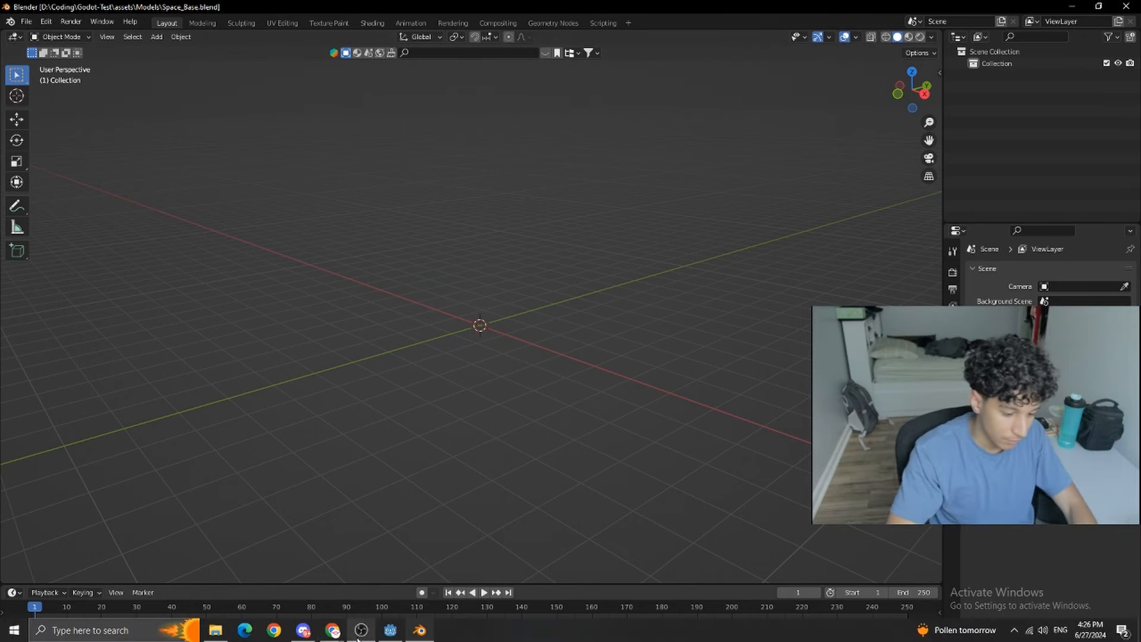
Step: Switch to Chrome, open the ArtStation Low Poly Space Pack image in its own browser tab, and enlarge it for reference
click(332, 630)
click(370, 589)
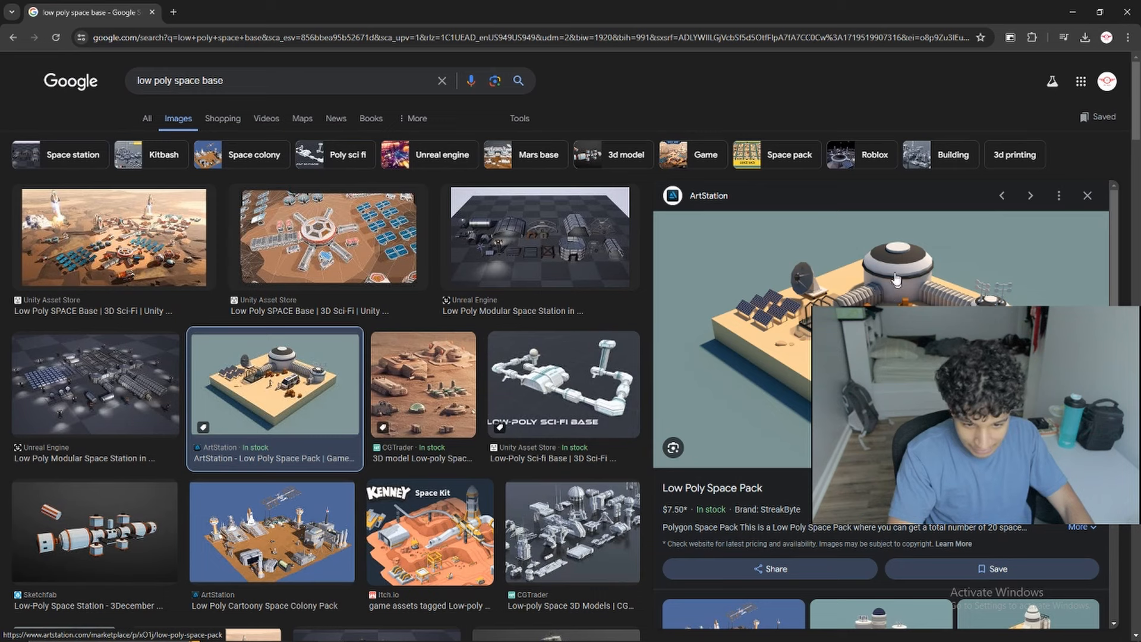
right_click(878, 301)
click(918, 420)
click(271, 5)
click(622, 247)
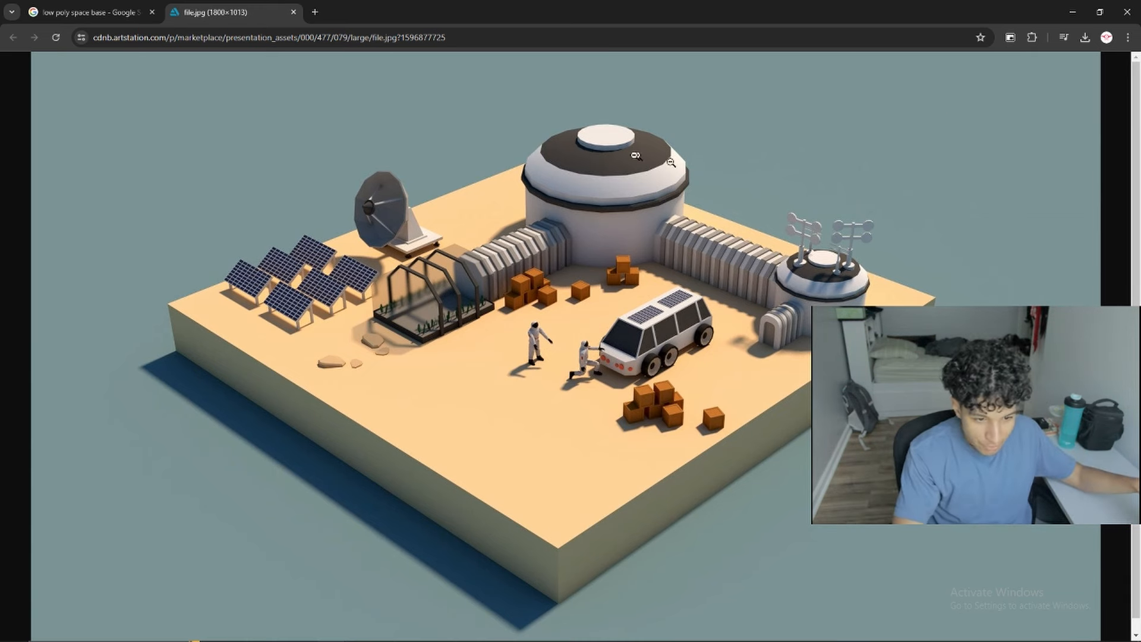
Step: Switch back to Blender and add a cube mesh at the world origin
click(1063, 15)
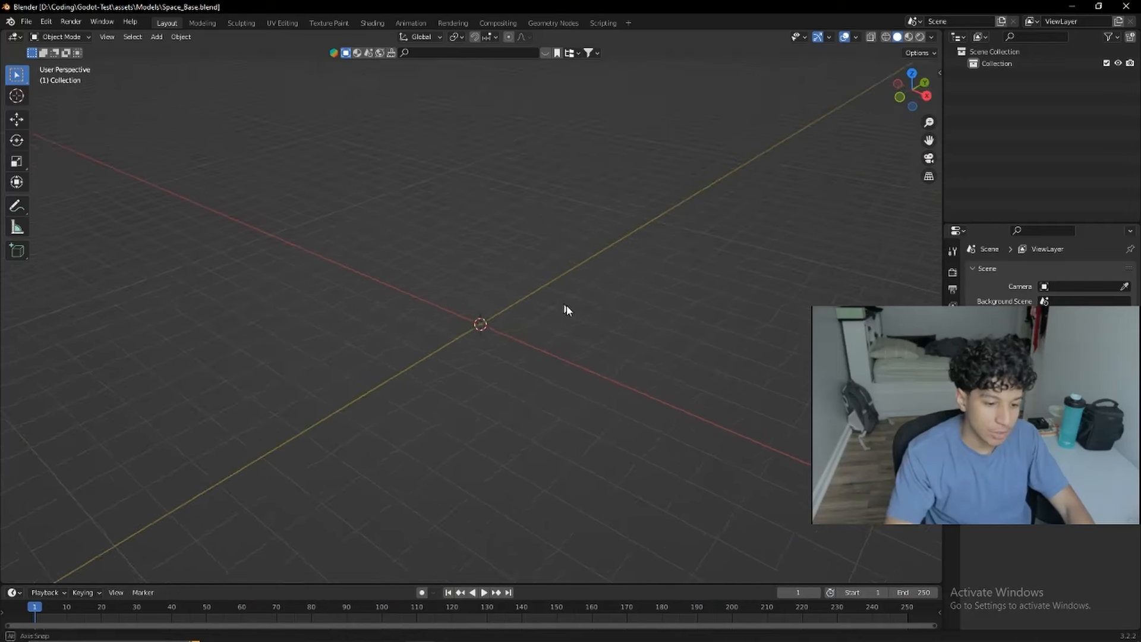
key(shift+a)
mouse_move(463, 311)
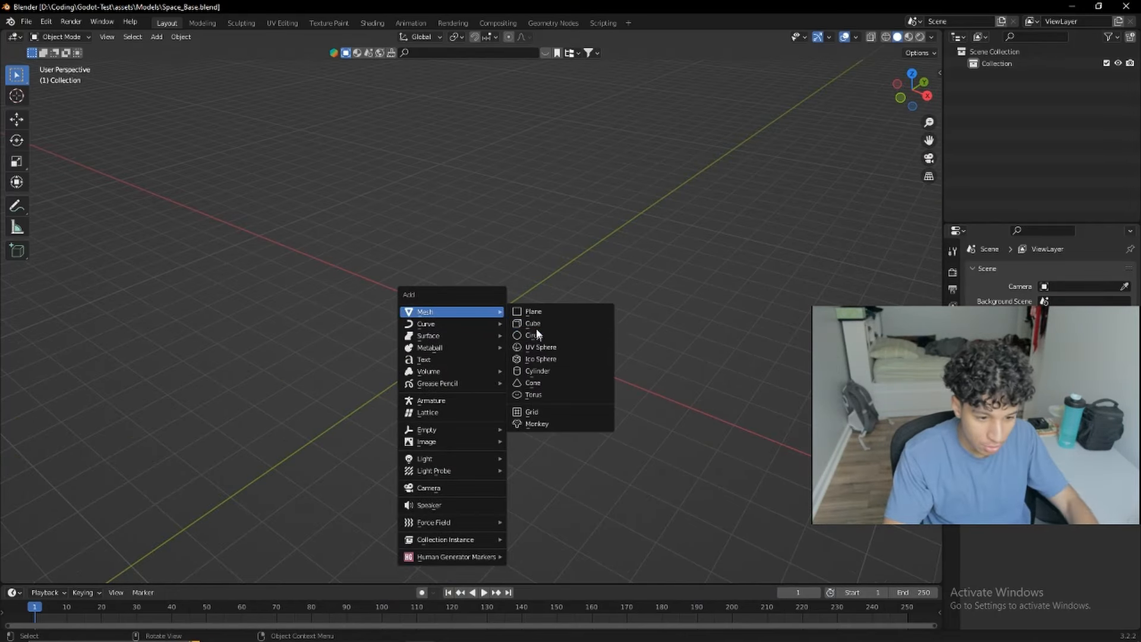
click(535, 325)
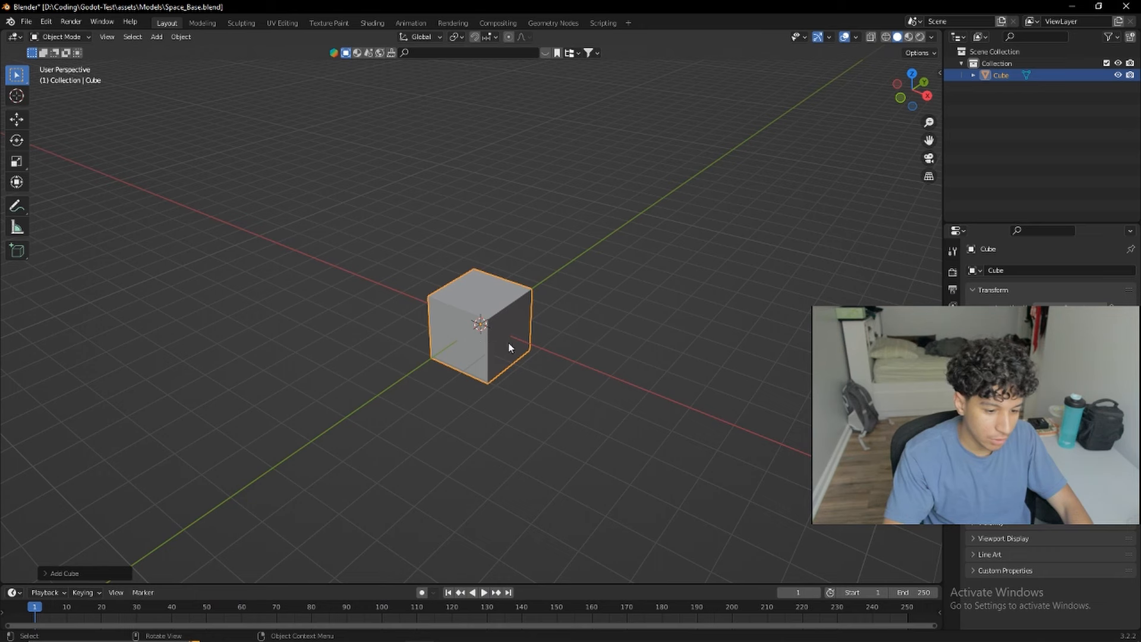
Step: Move the cube's whole geometry up 1 m along Z in Edit Mode, leaving its origin in place
key(Tab)
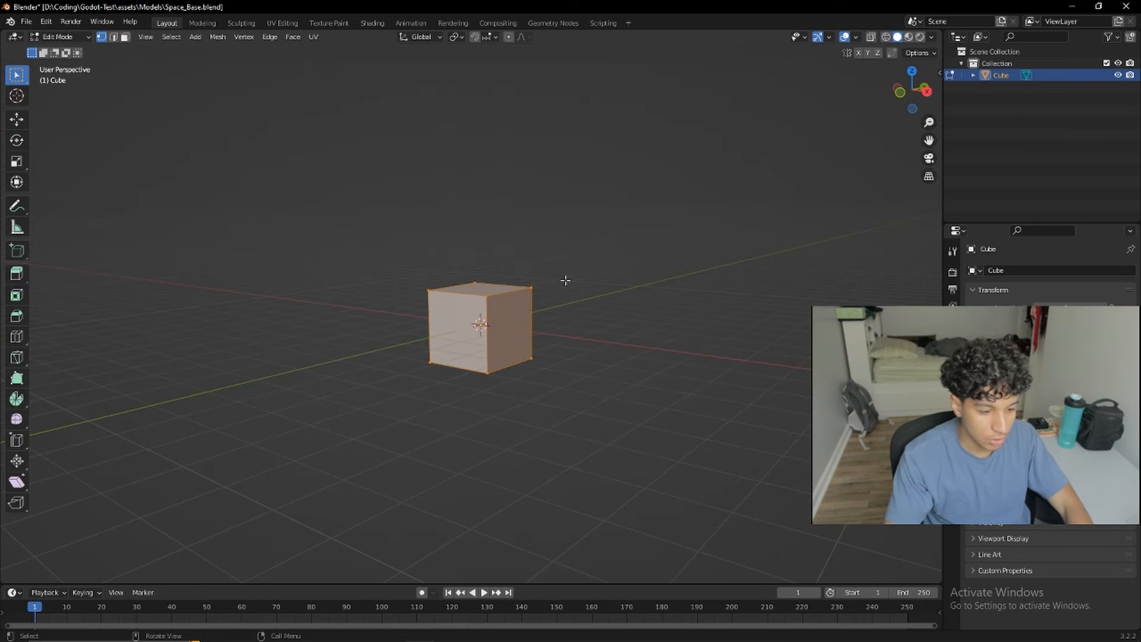
key(g)
key(z)
key(1)
key(Return)
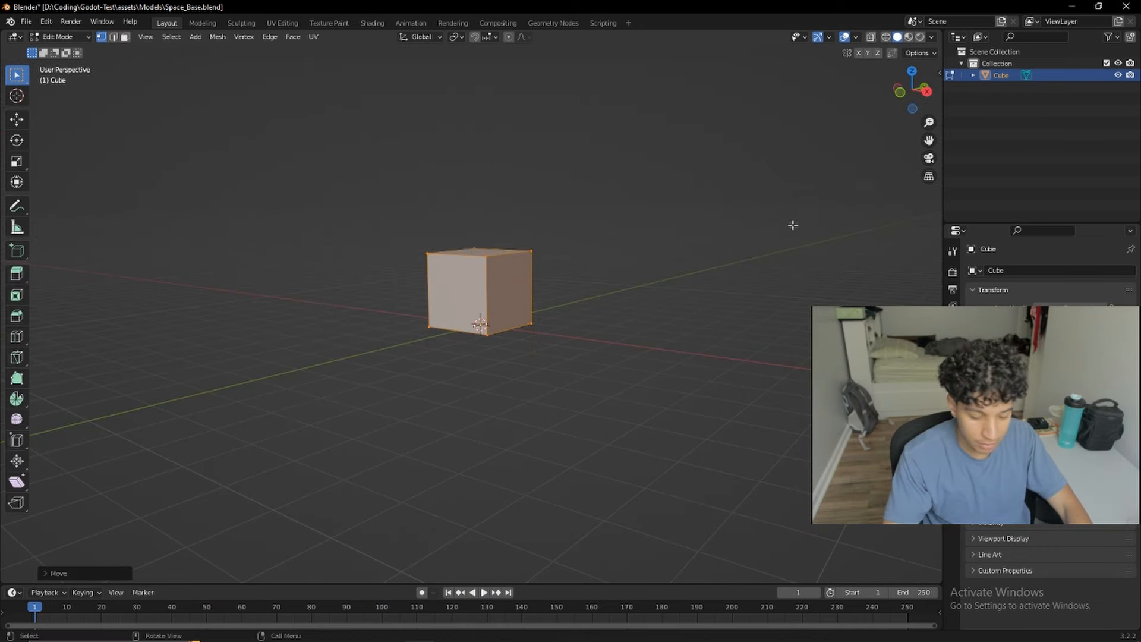
Step: Try to turn on Screencast Keys from the viewport sidebar, and collapse its settings
key(n)
click(927, 226)
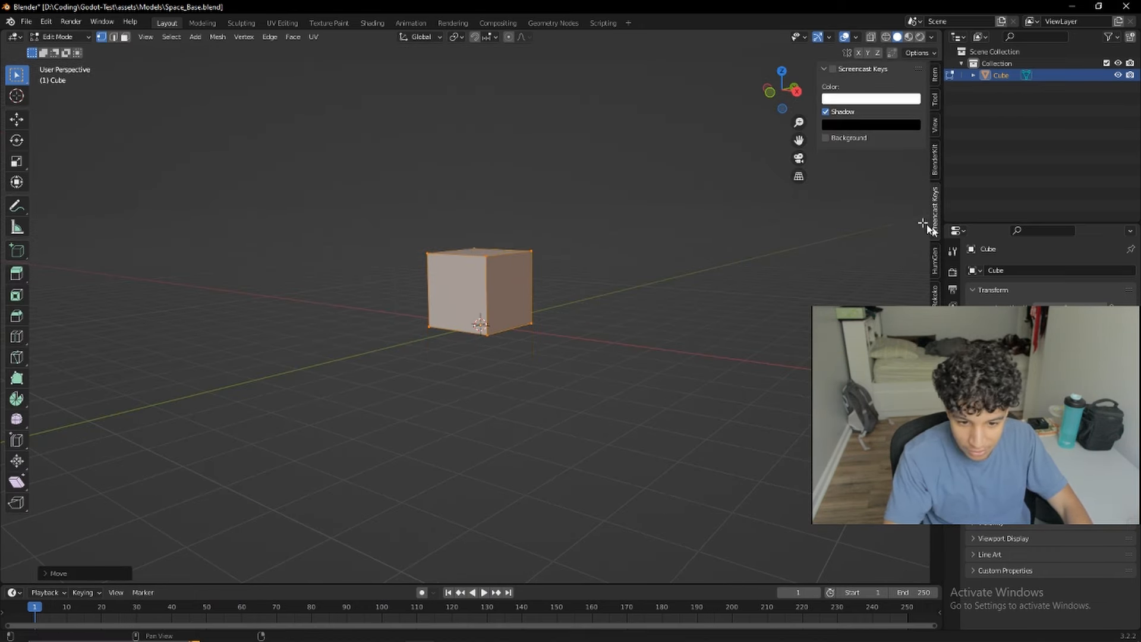
click(833, 69)
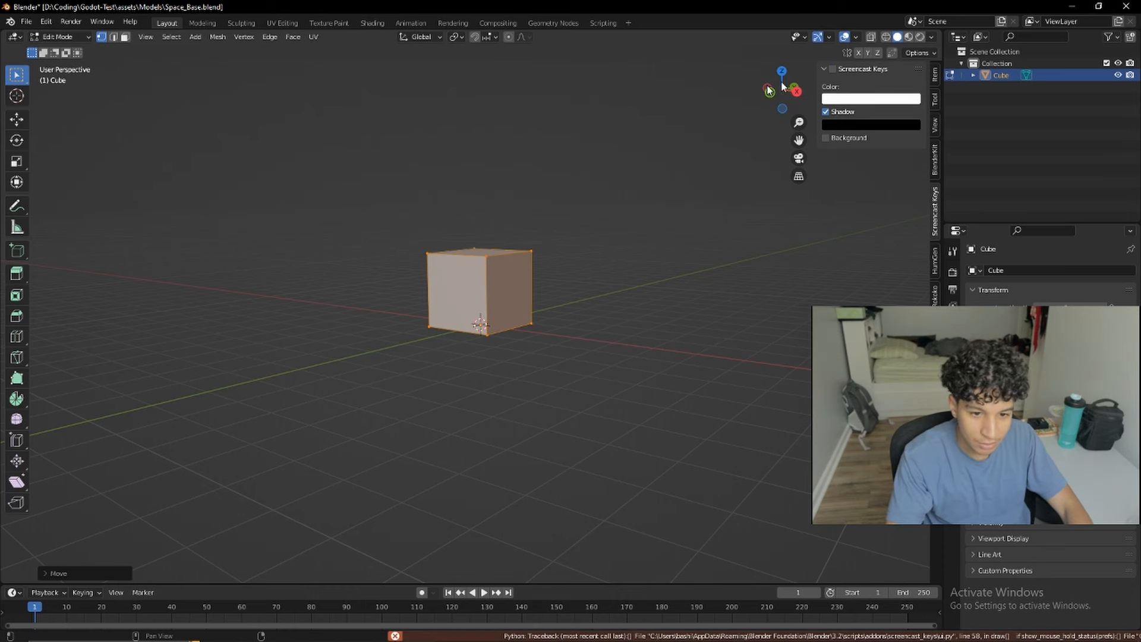
click(824, 69)
Step: Search the add-on preferences for "scre" and "keys", clear the search, and close the preferences
click(46, 21)
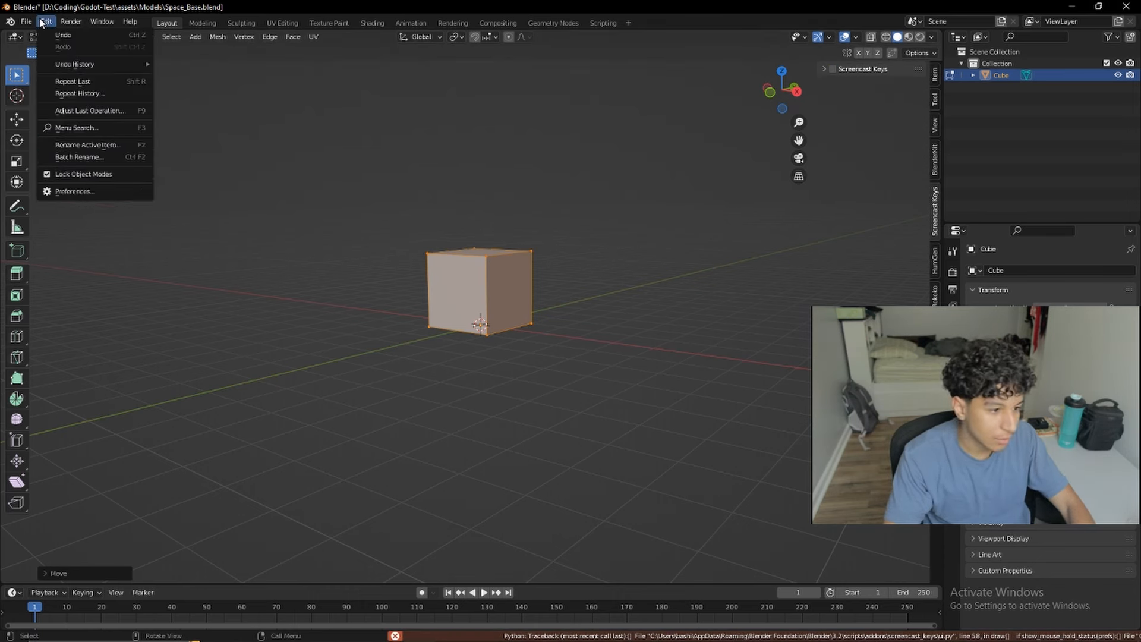
click(88, 193)
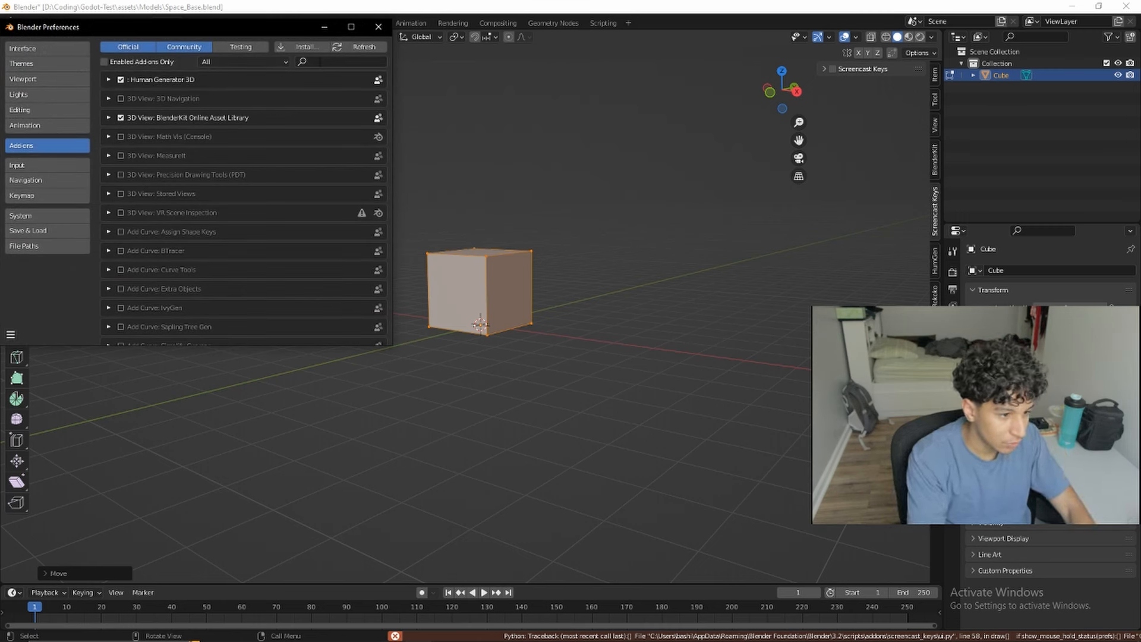
click(320, 62)
text(scre)
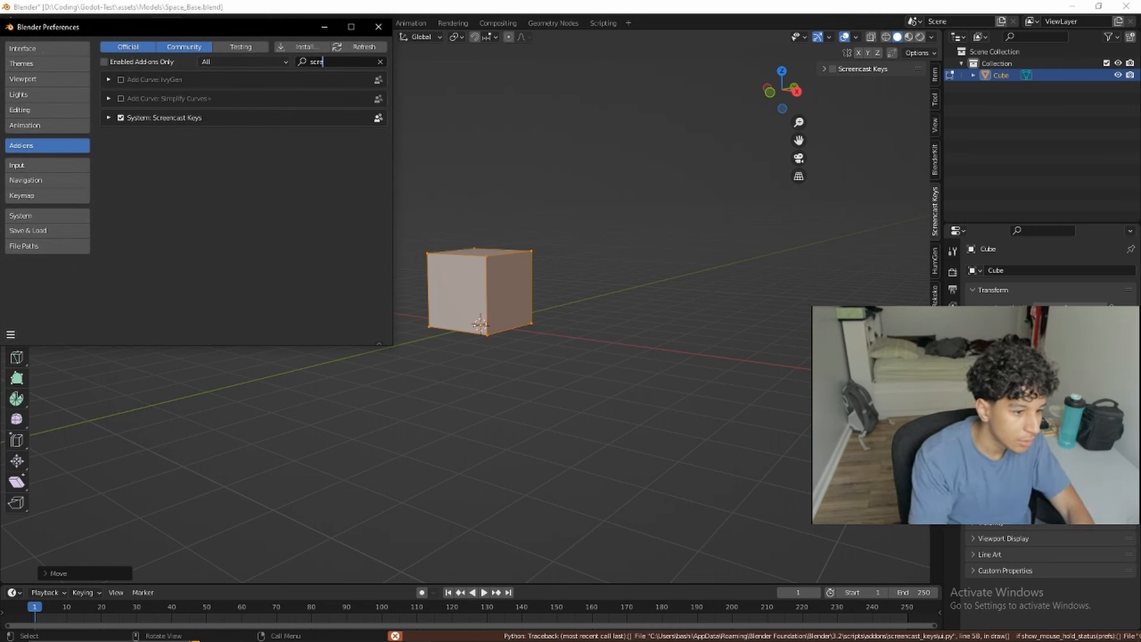
key(BackSpace)
key(BackSpace)
key(BackSpace)
key(BackSpace)
text(keys)
key(BackSpace)
key(BackSpace)
key(BackSpace)
key(BackSpace)
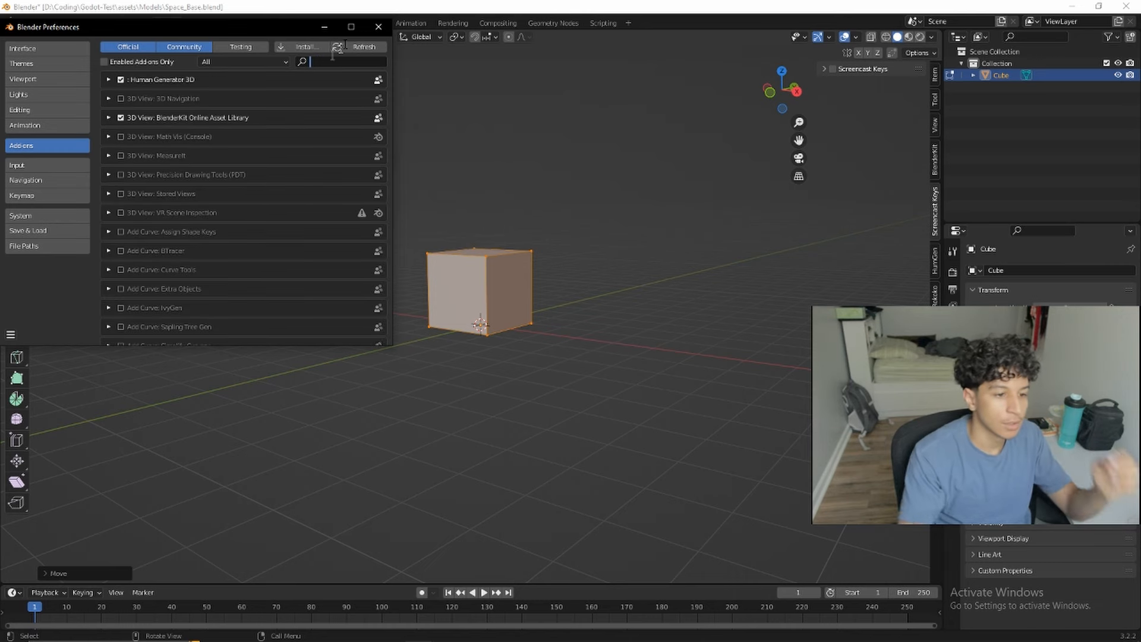
click(378, 26)
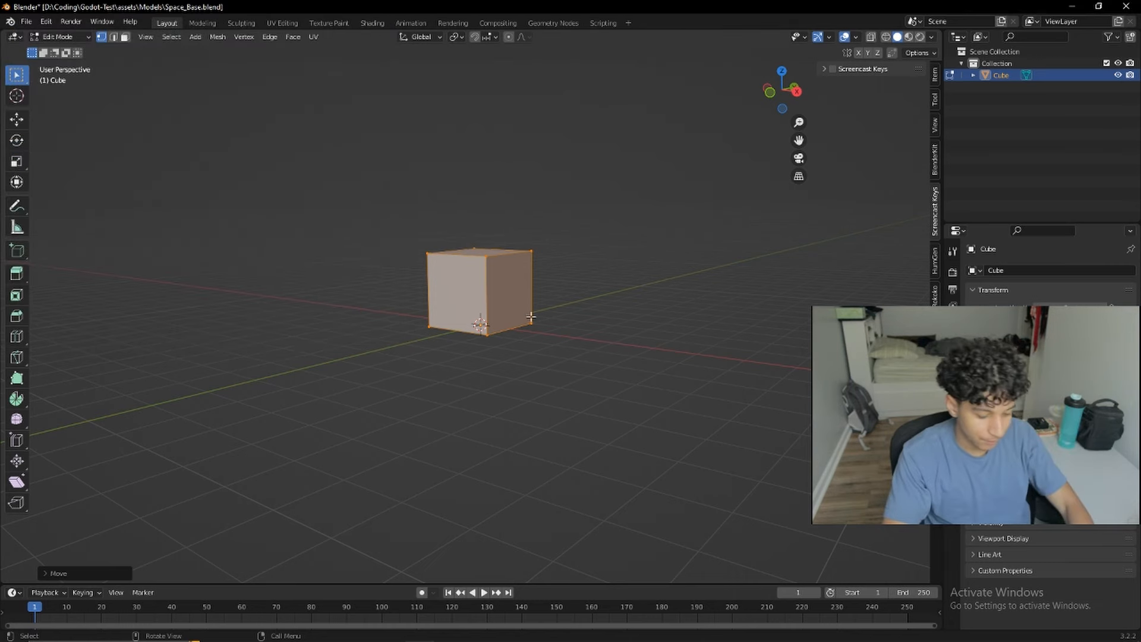
Step: Try scaling the whole cube by a factor of 2 in Object Mode and undo it
key(Tab)
middle_drag(555, 336, 530, 295)
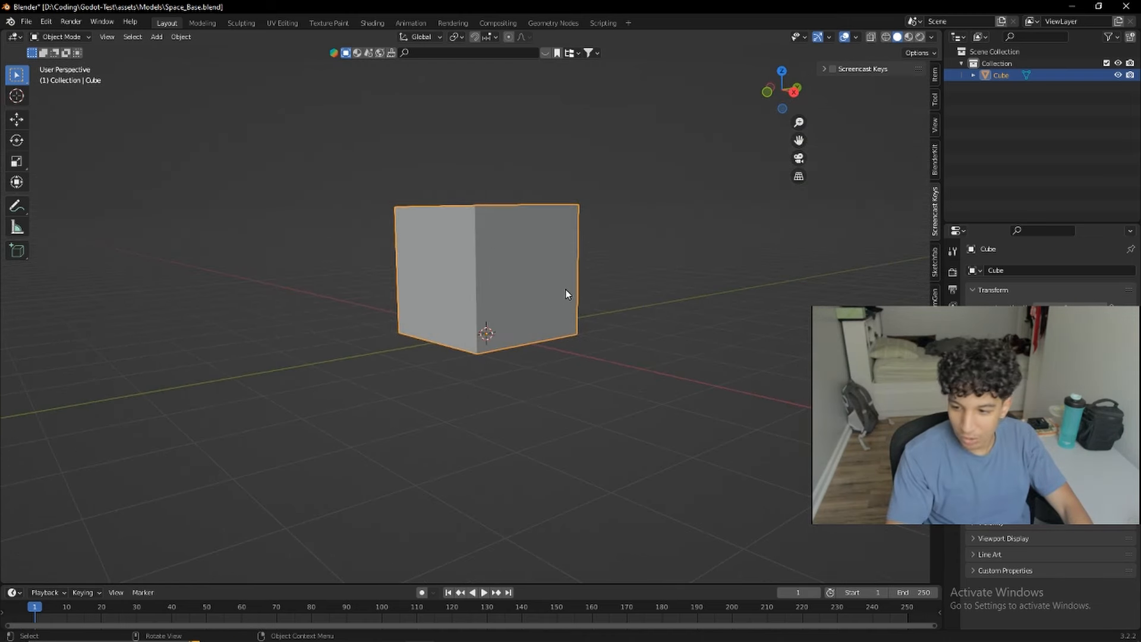
middle_drag(487, 296, 556, 259)
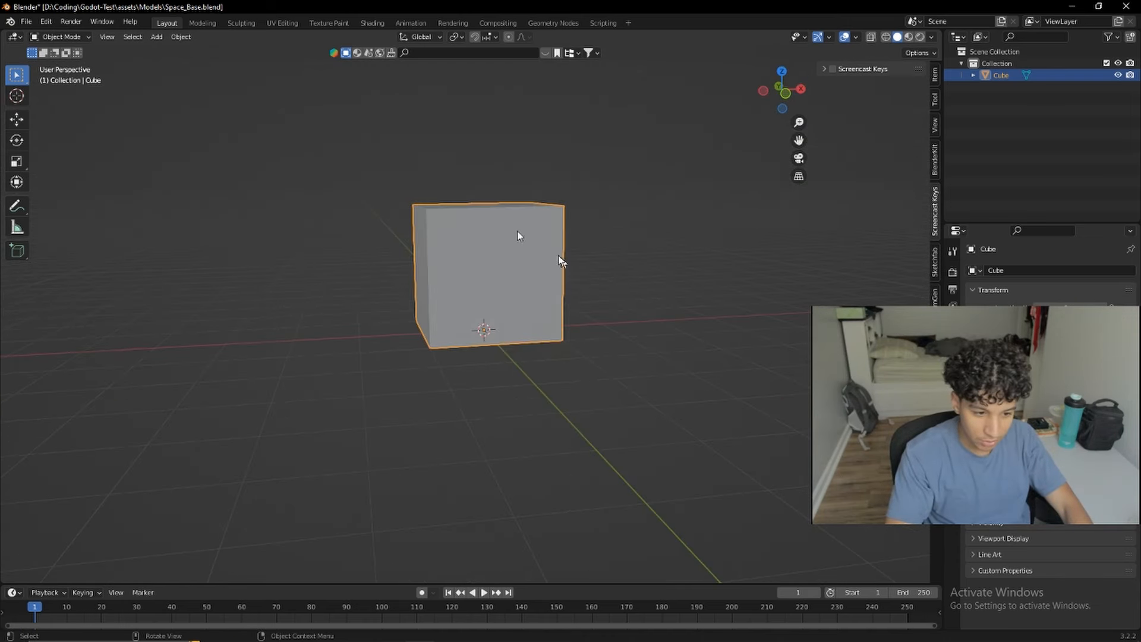
middle_drag(487, 285, 418, 277)
middle_drag(563, 290, 592, 300)
text(s2)
key(Return)
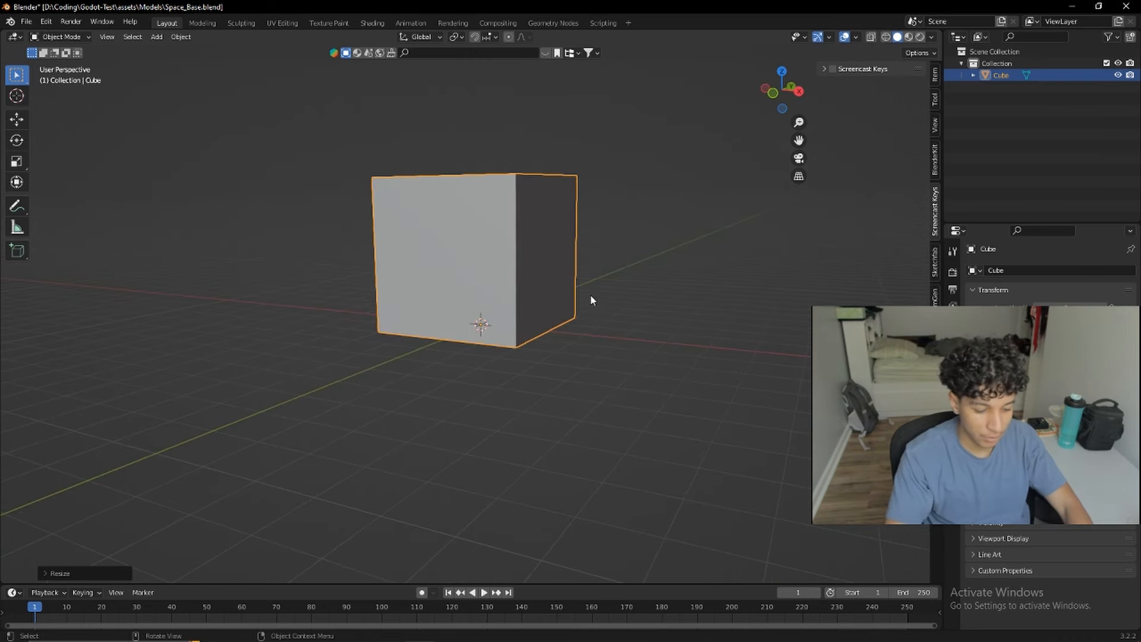
key(ctrl+z)
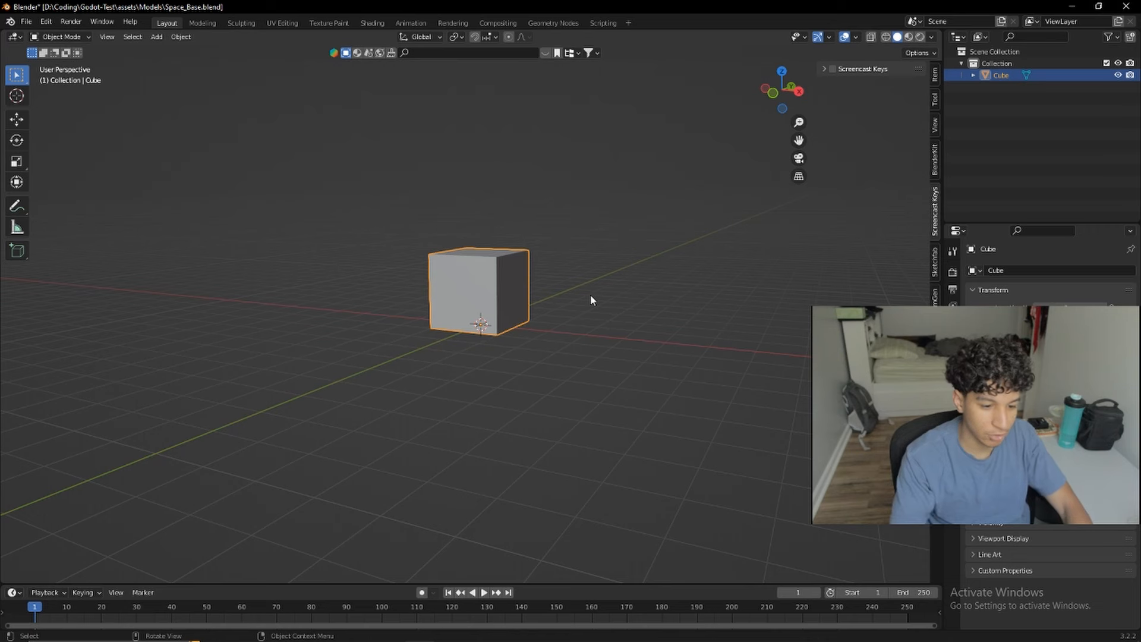
Step: Scale the cube uniformly by a factor of 3
text(s3)
key(Return)
middle_drag(582, 308, 517, 300)
scroll(573, 309, down, 4)
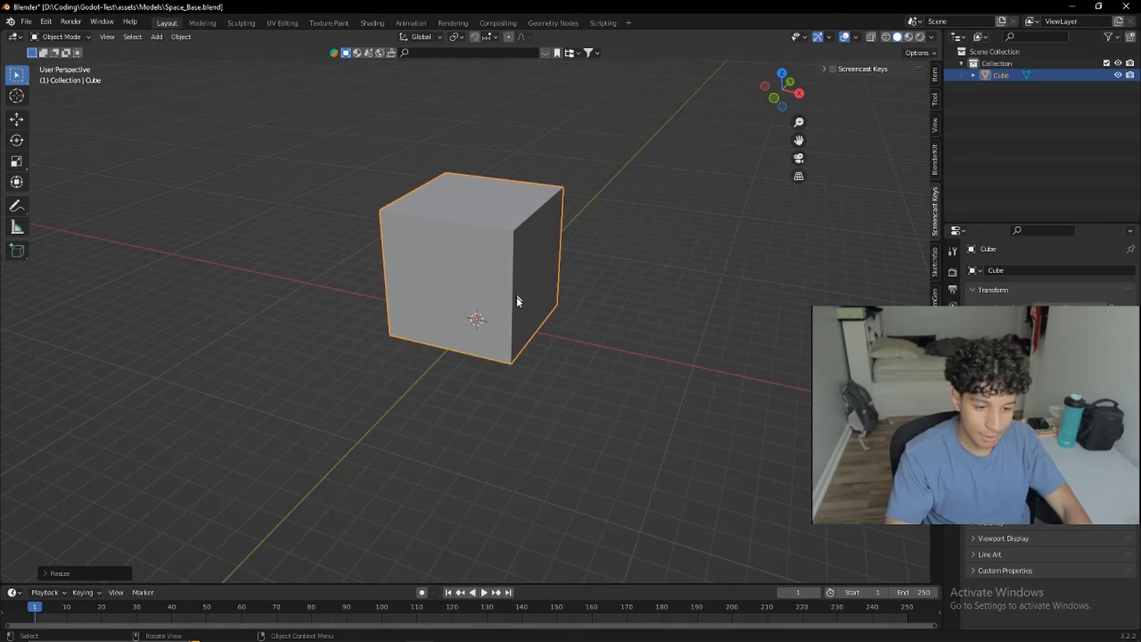
Step: Switch to Chrome to examine the buildings in the space base reference image, and return to Blender
key(Tab)
key(Tab)
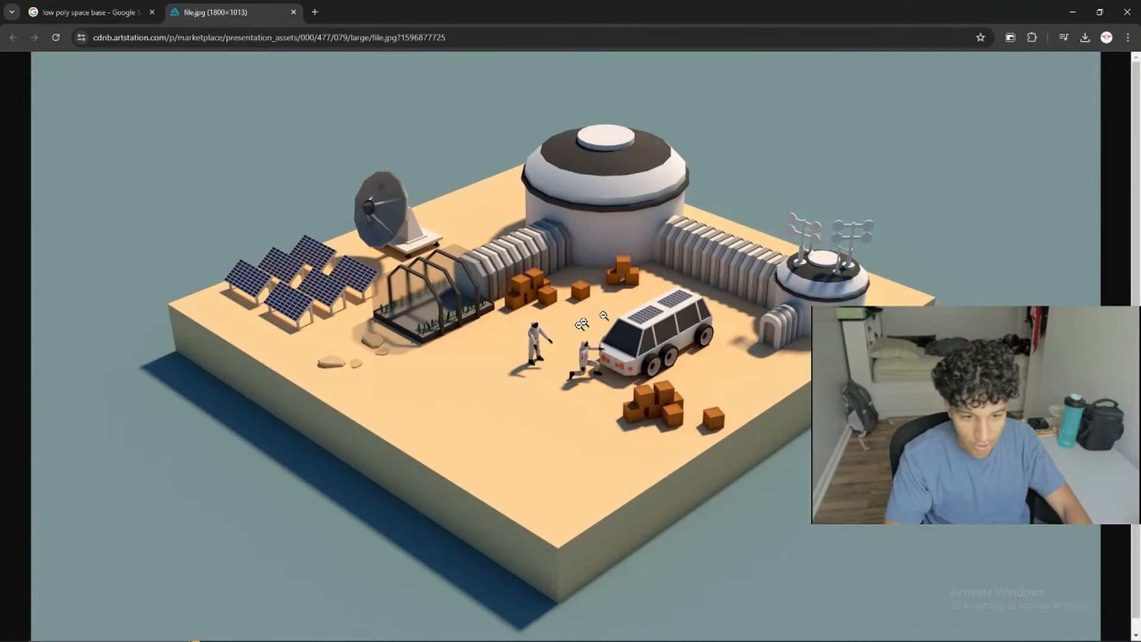
mouse_move(333, 630)
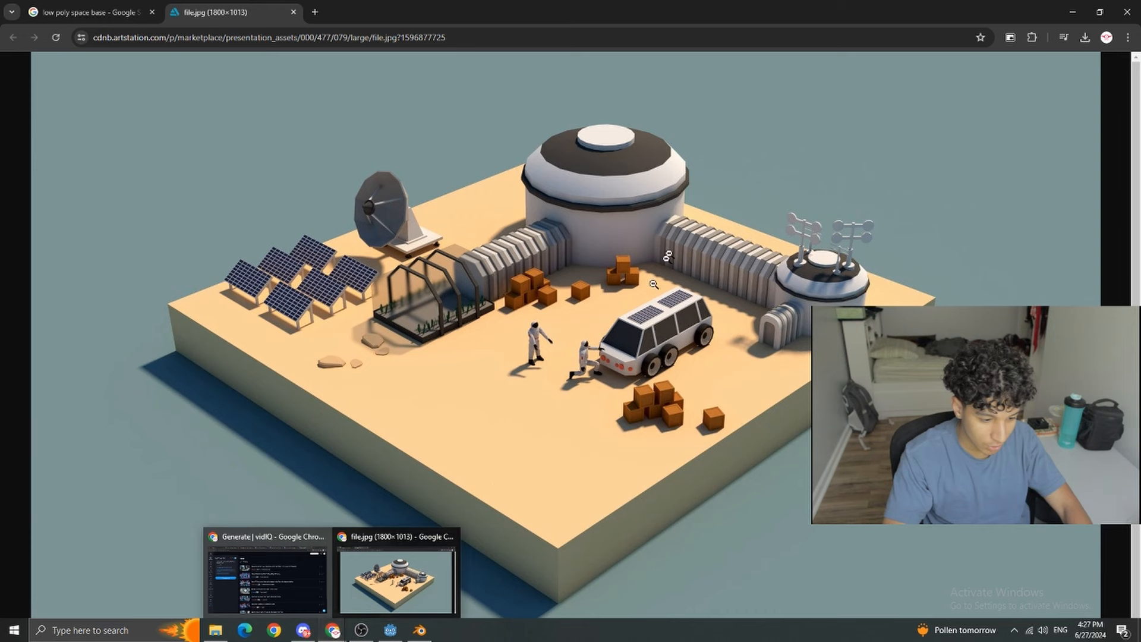
click(1071, 18)
Step: Select the cube's four vertical edges in Edit Mode using edge selection
click(113, 37)
click(516, 286)
middle_drag(473, 298, 536, 288)
shift+click(473, 264)
middle_drag(447, 285, 491, 338)
shift+click(417, 278)
shift+click(389, 227)
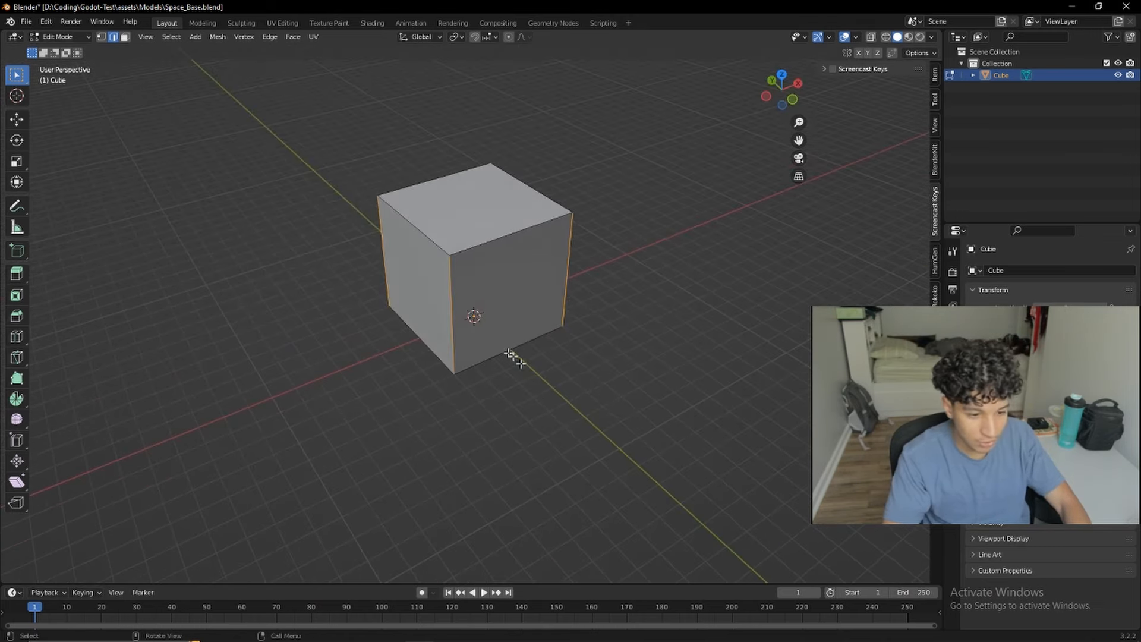
Step: Return to Object Mode and apply the cube's scale
key(Tab)
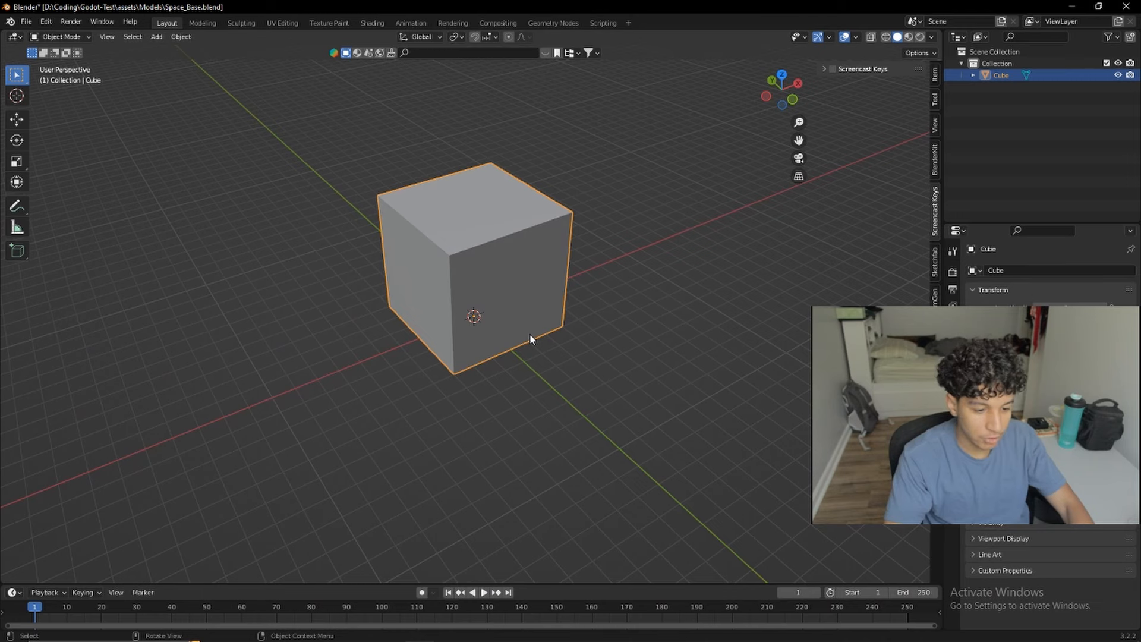
key(ctrl+a)
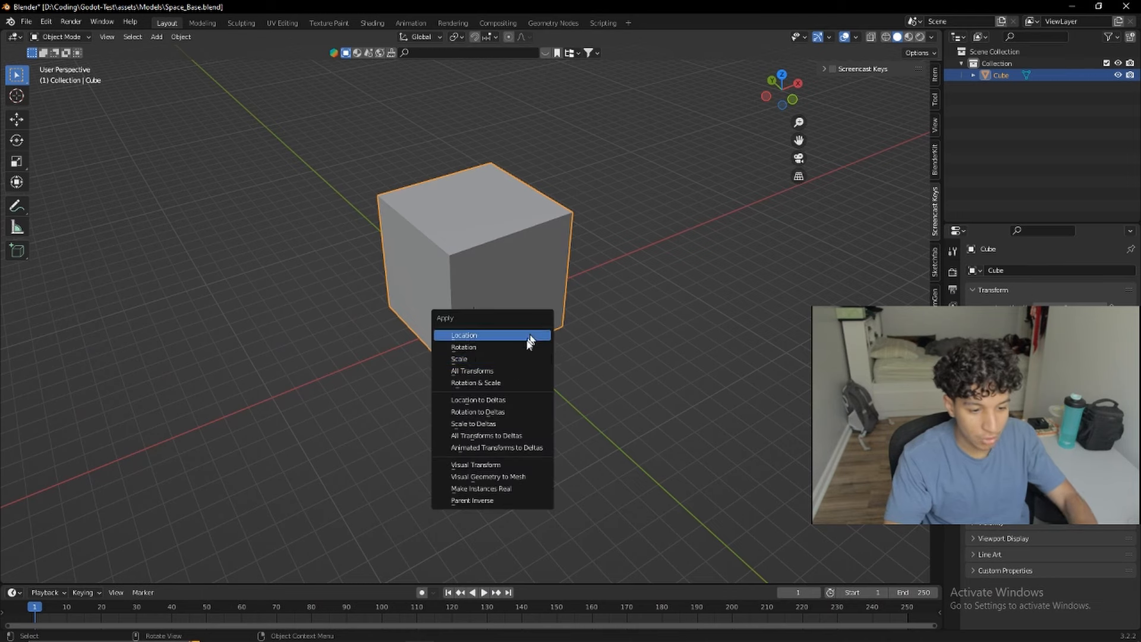
click(498, 364)
middle_drag(577, 360, 590, 384)
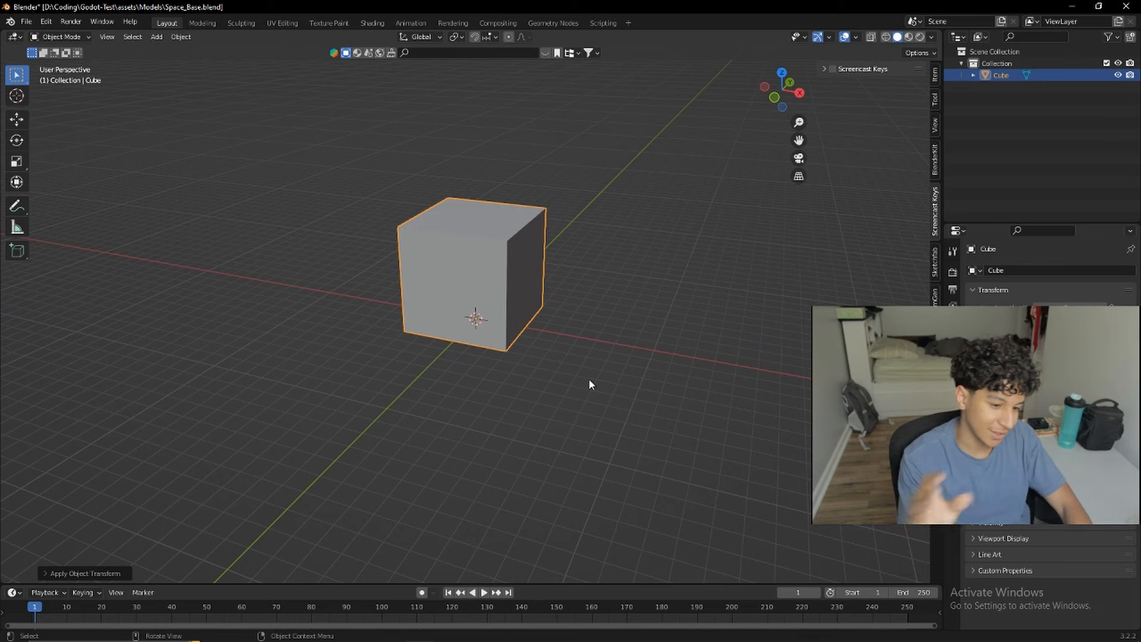
middle_drag(590, 385, 565, 382)
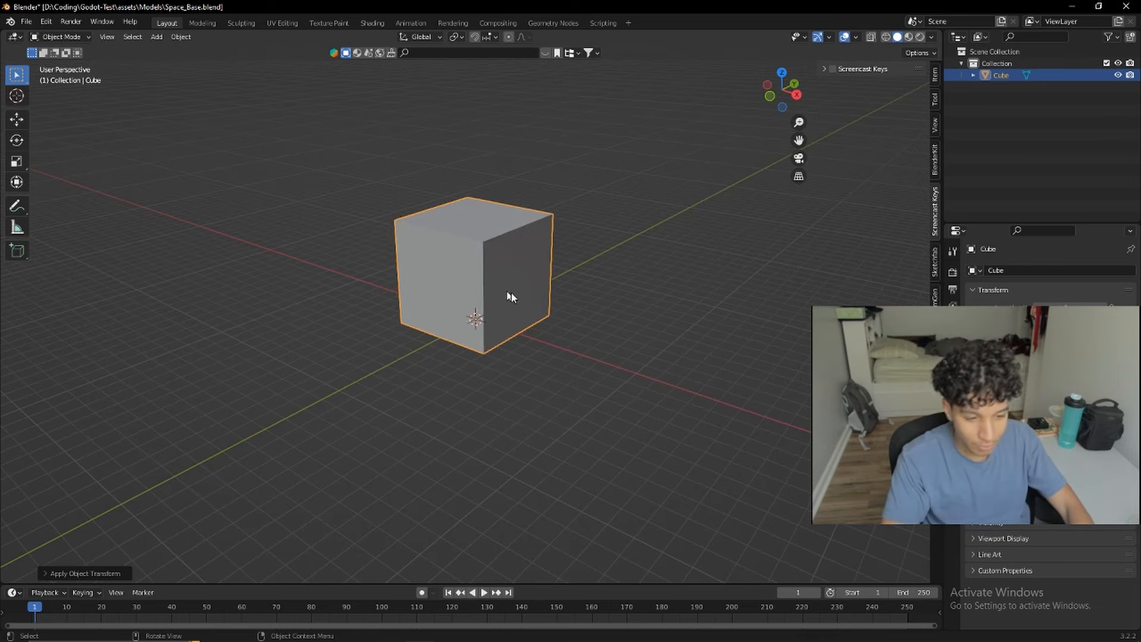
Step: Bevel the cube's four vertical edges about 2.88 m wide with 4 segments
key(Tab)
middle_drag(515, 293, 524, 316)
key(ctrl+b)
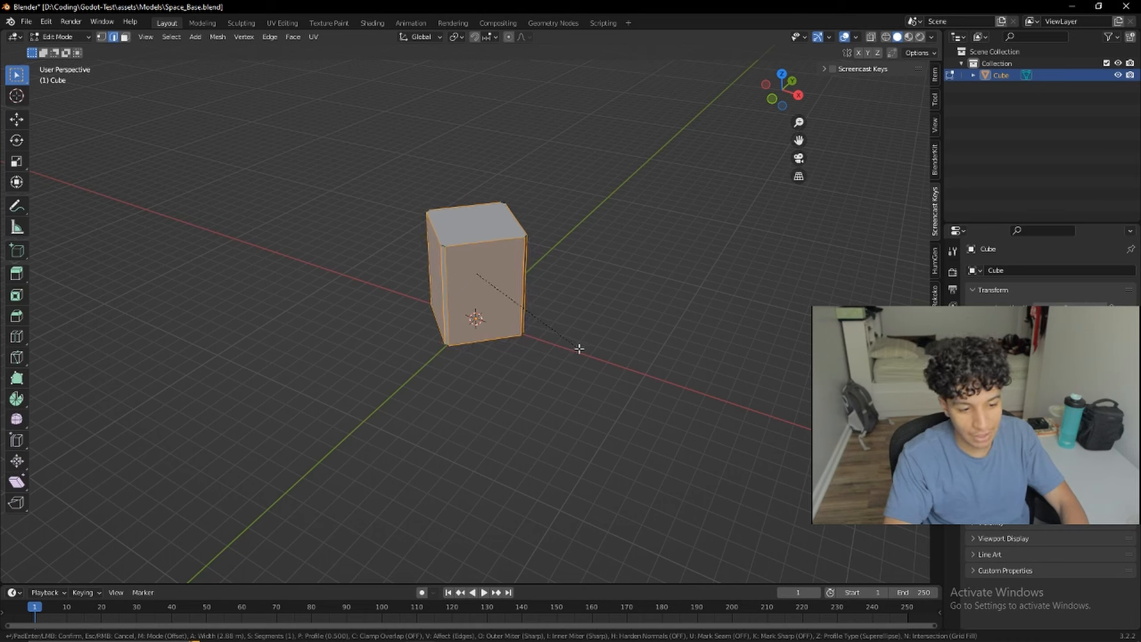
click(579, 349)
click(45, 573)
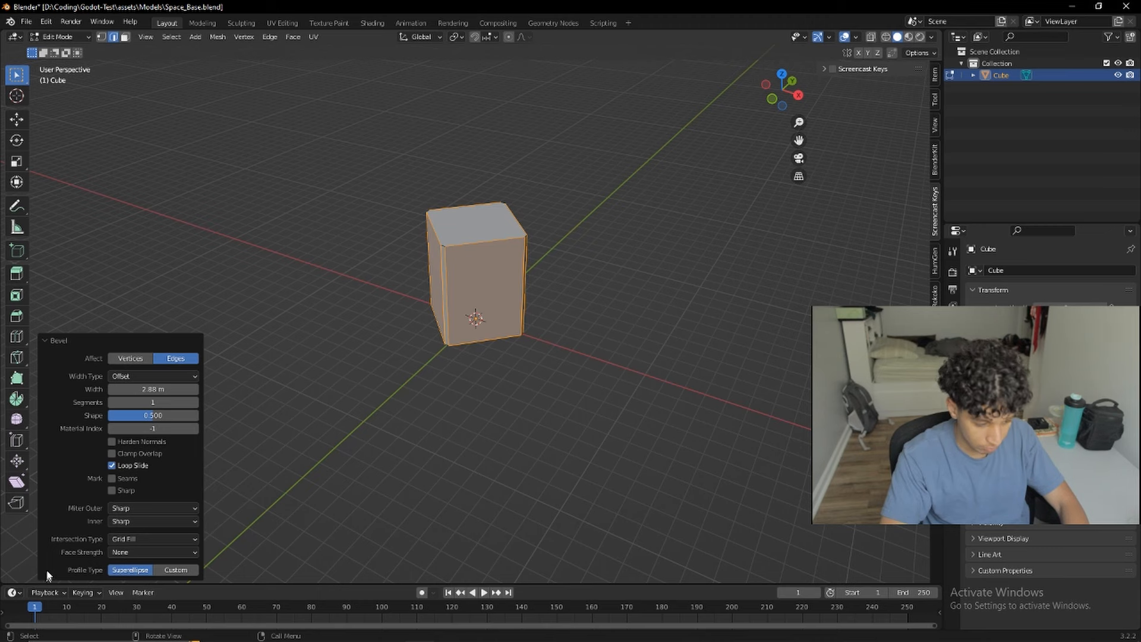
click(195, 403)
click(195, 403)
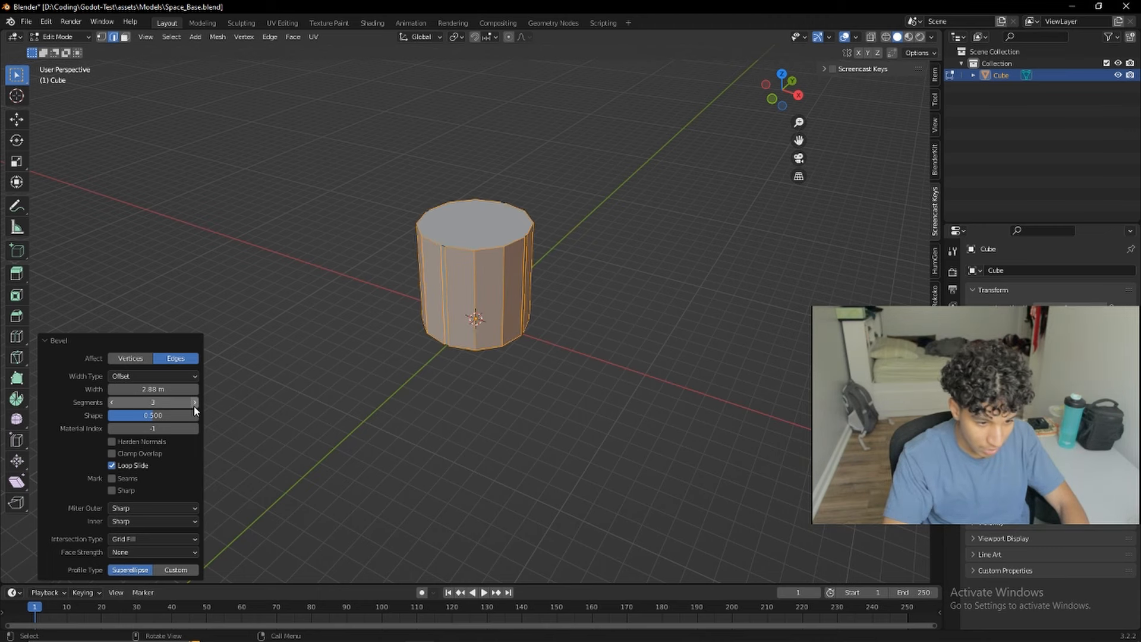
middle_drag(534, 345, 526, 319)
Step: Check the rounded shape in Object Mode and undo the bevel of the vertical edges
key(Tab)
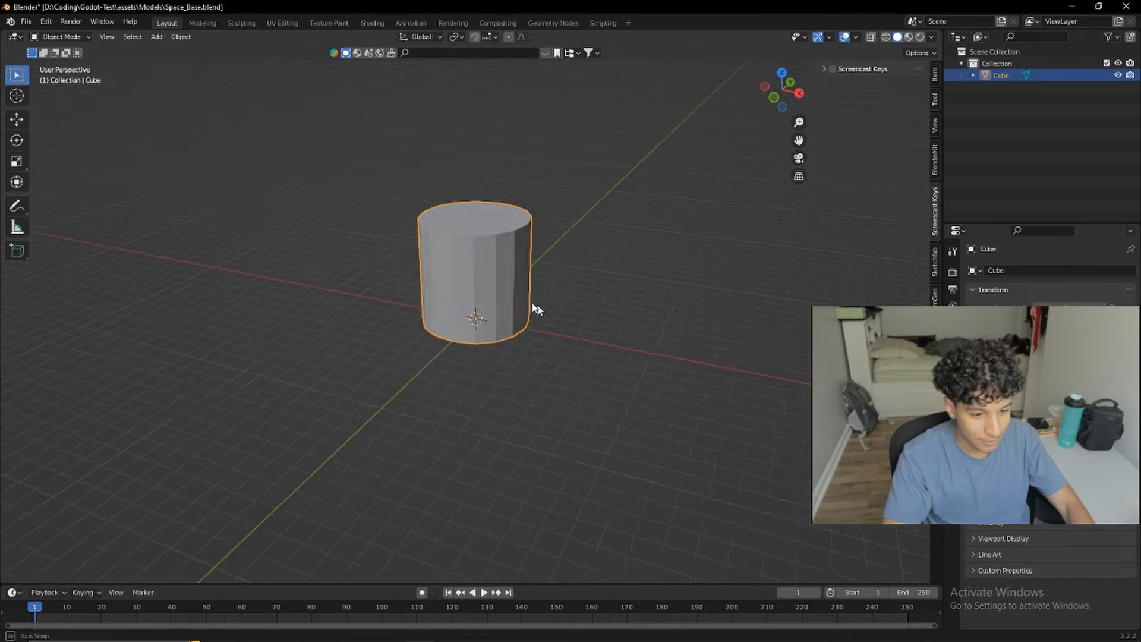
scroll(545, 315, up, 5)
scroll(565, 310, down, 4)
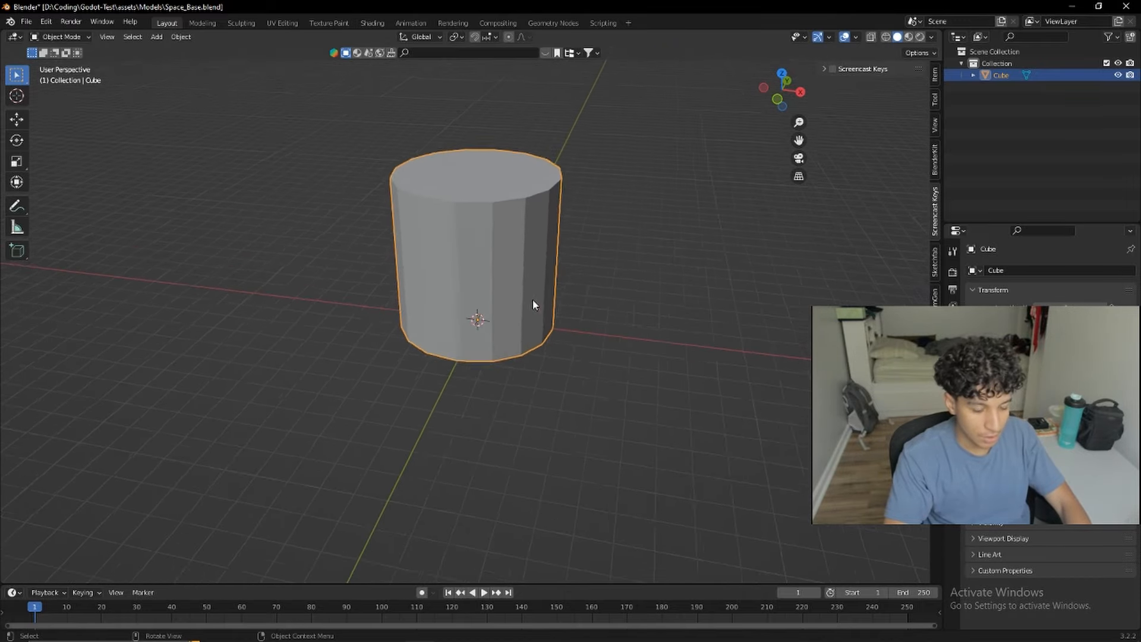
middle_drag(533, 302, 552, 310)
key(Tab)
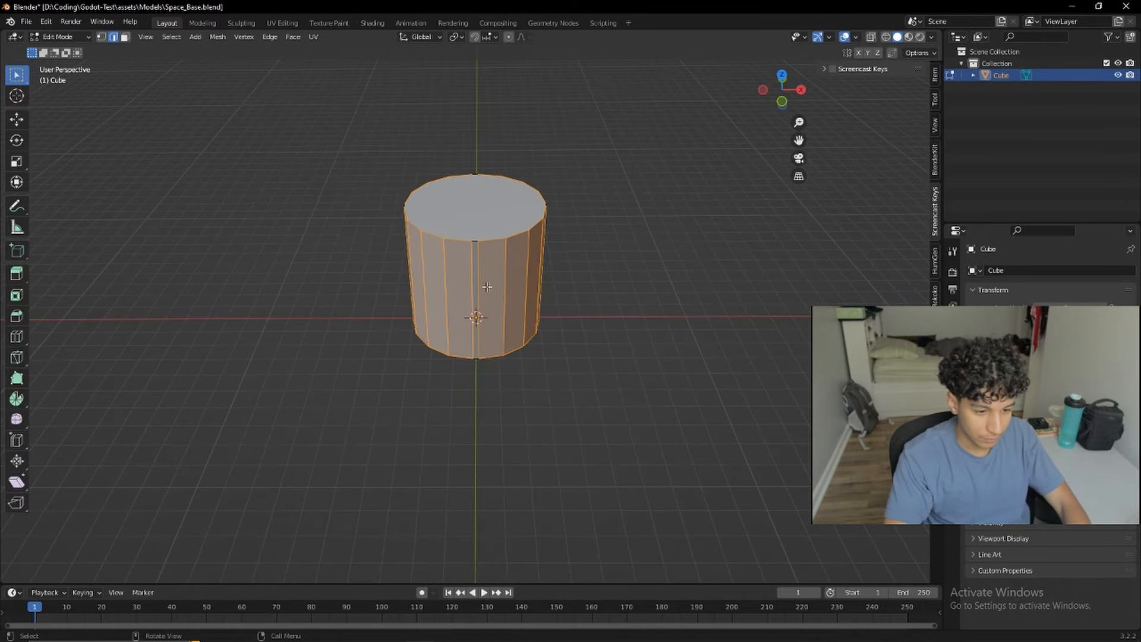
key(ctrl+z)
Step: Bevel the four vertical edges again with 4 segments, rounding the cube into a near-cylinder with narrow flat strips between corners
key(ctrl+b)
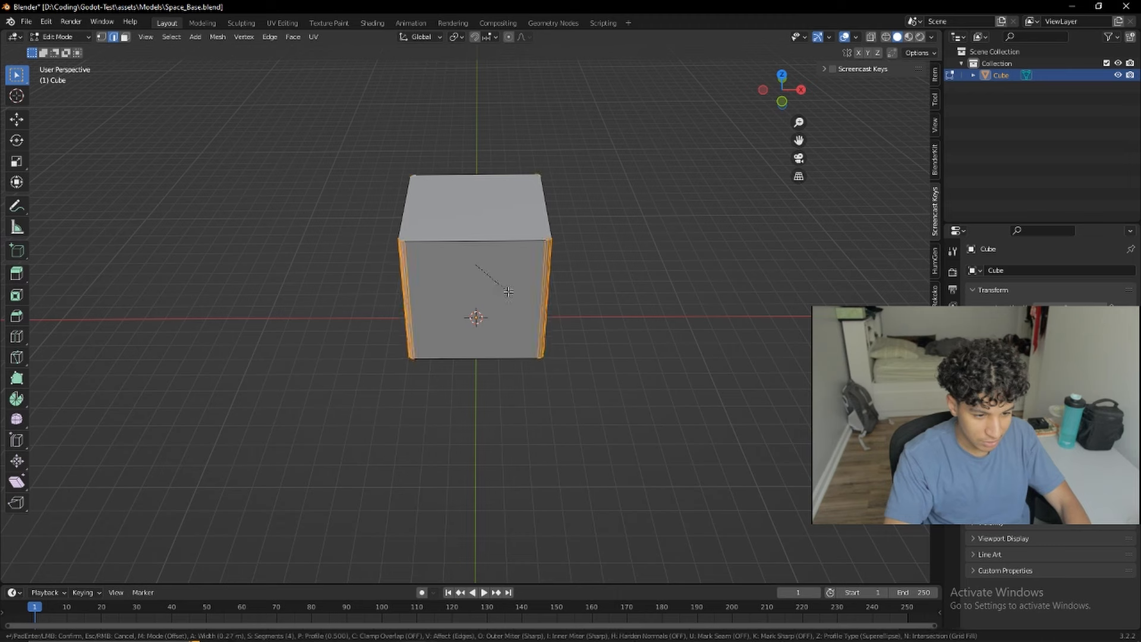
click(555, 319)
middle_drag(554, 320, 504, 308)
key(Tab)
scroll(505, 309, up, 2)
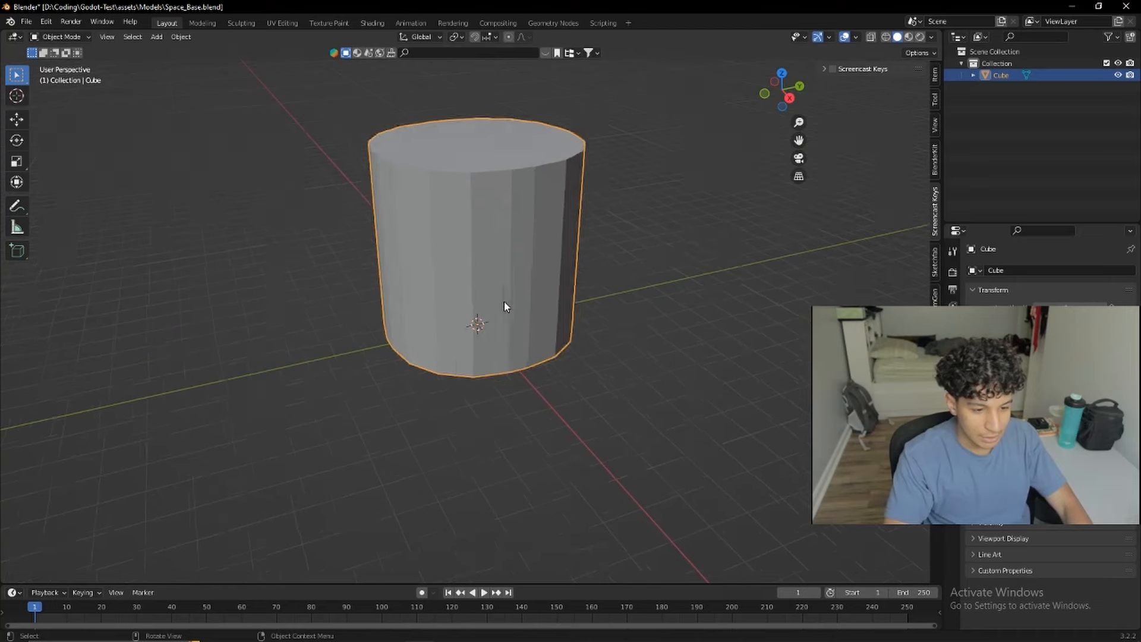
key(Tab)
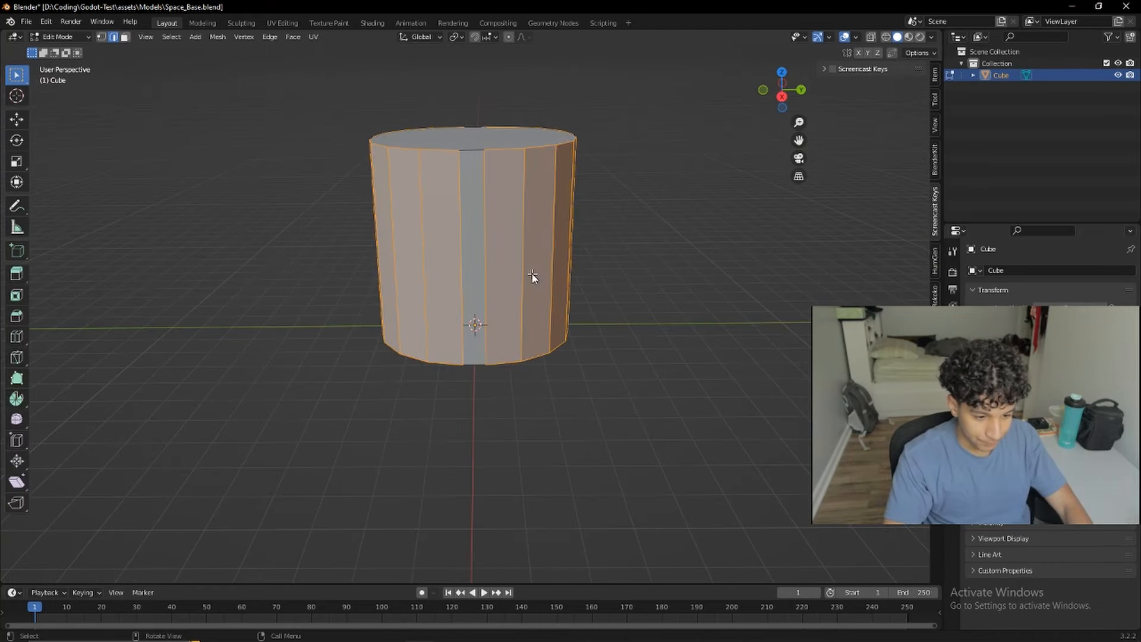
Step: Return to Object Mode and scale the rounded cylinder by 1.3 along the X axis
key(Tab)
scroll(591, 288, down, 3)
middle_drag(591, 288, 492, 296)
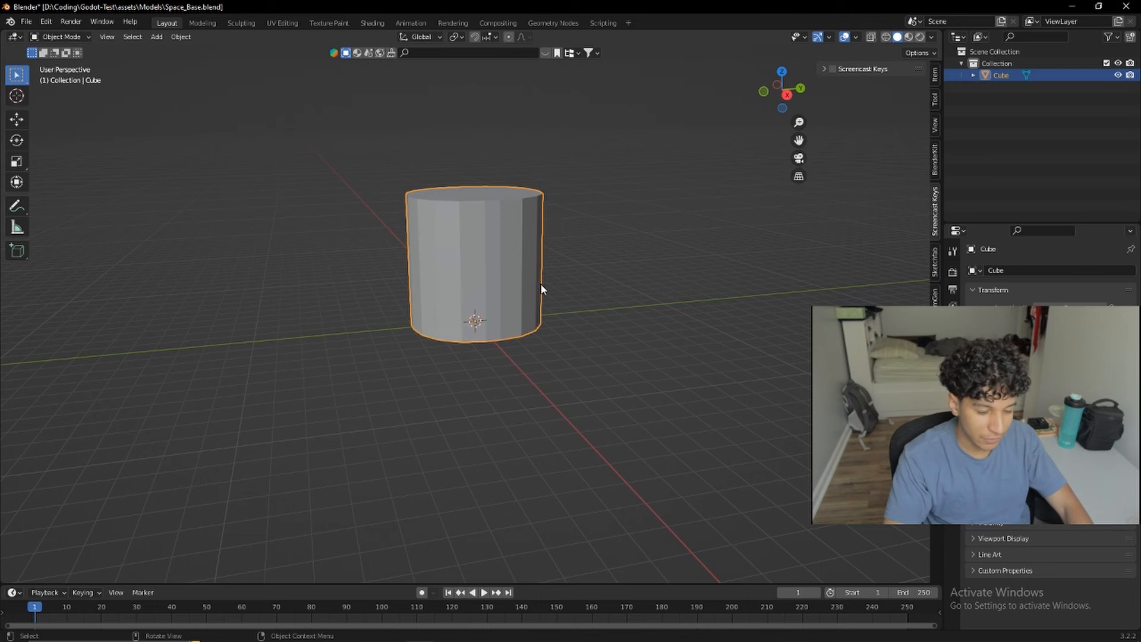
text(sx)
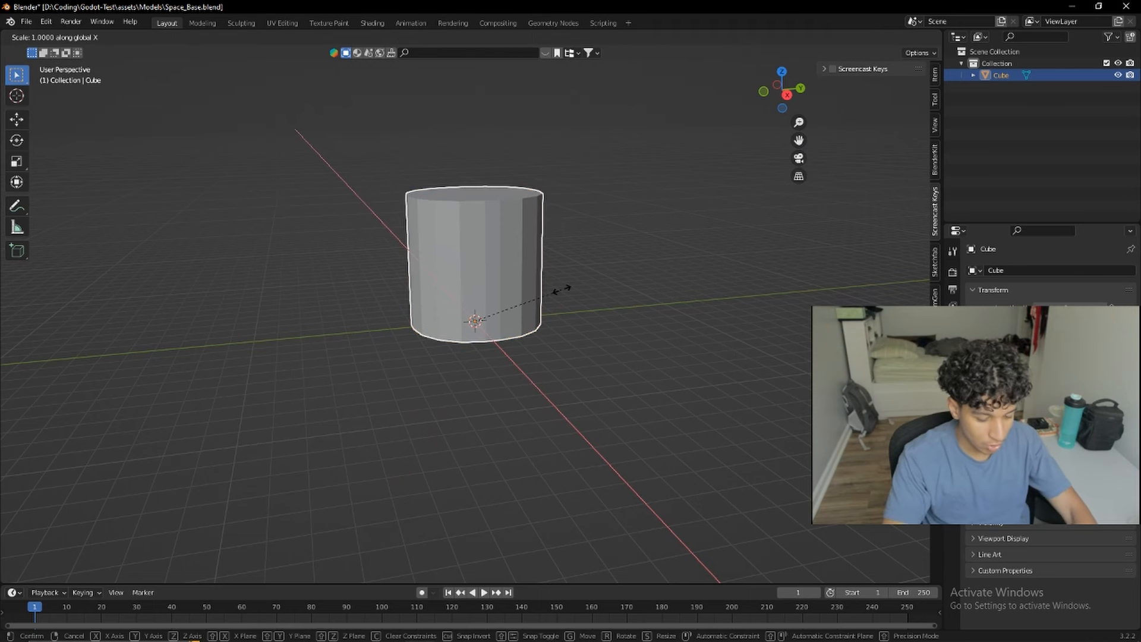
text(1.2)
key(BackSpace)
text(3)
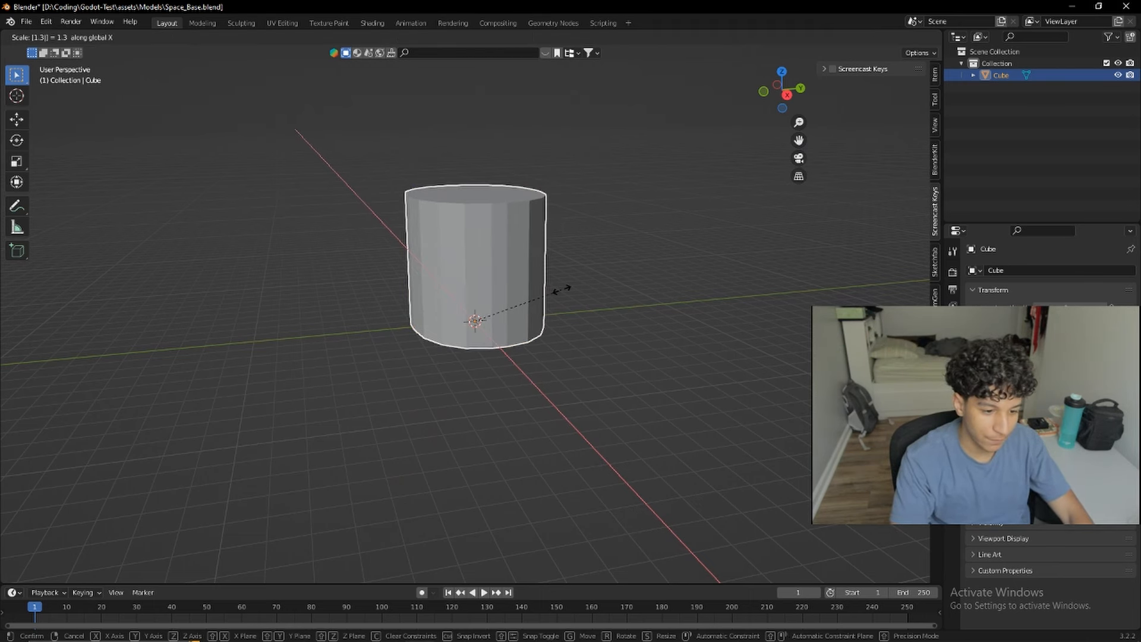
key(Return)
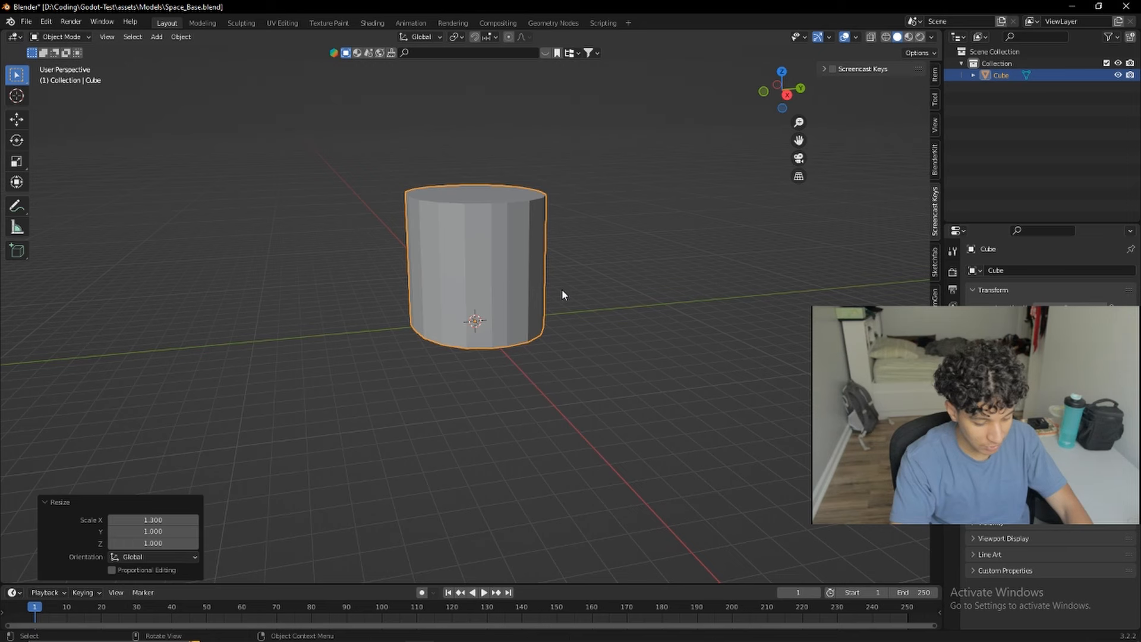
Step: Scale the cylinder by 1.3 along the Y axis and apply its scale
key(s)
text(y)
text(1.3)
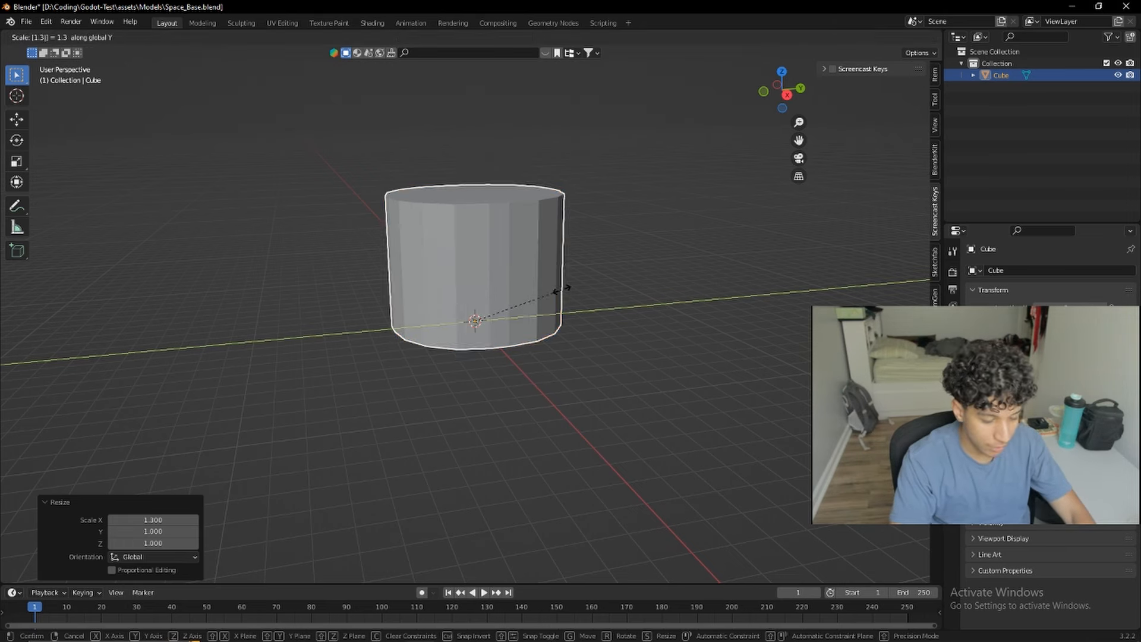
key(Return)
middle_drag(560, 295, 491, 322)
key(ctrl+a)
click(490, 322)
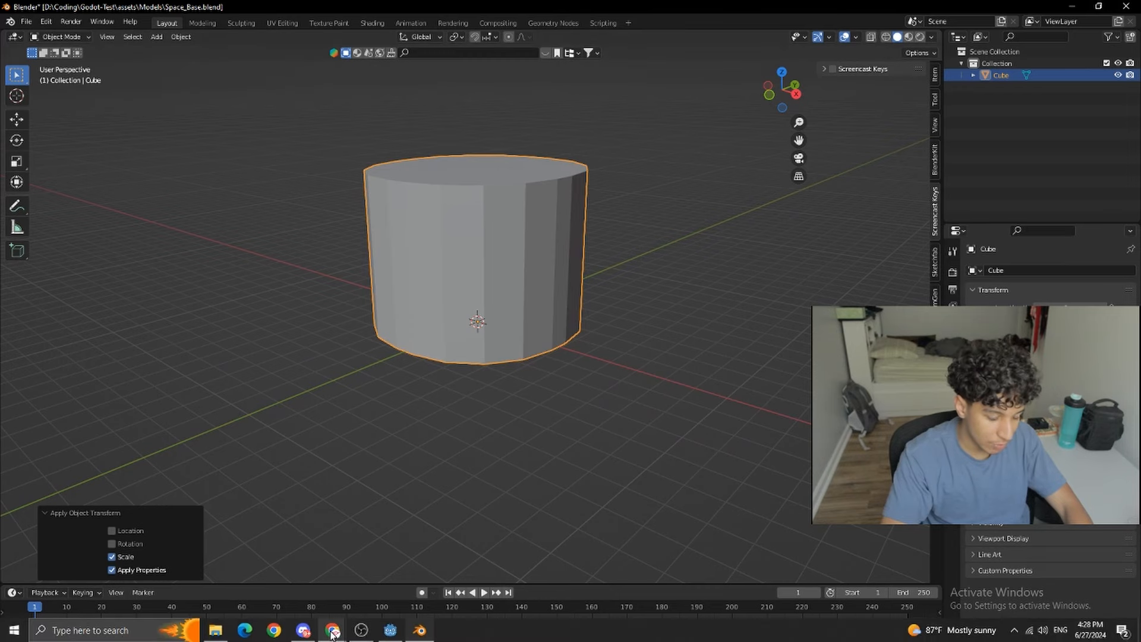
Step: Consult the reference image, then extrude the cylinder's top face in place and scale it outward by about 1.083
click(332, 631)
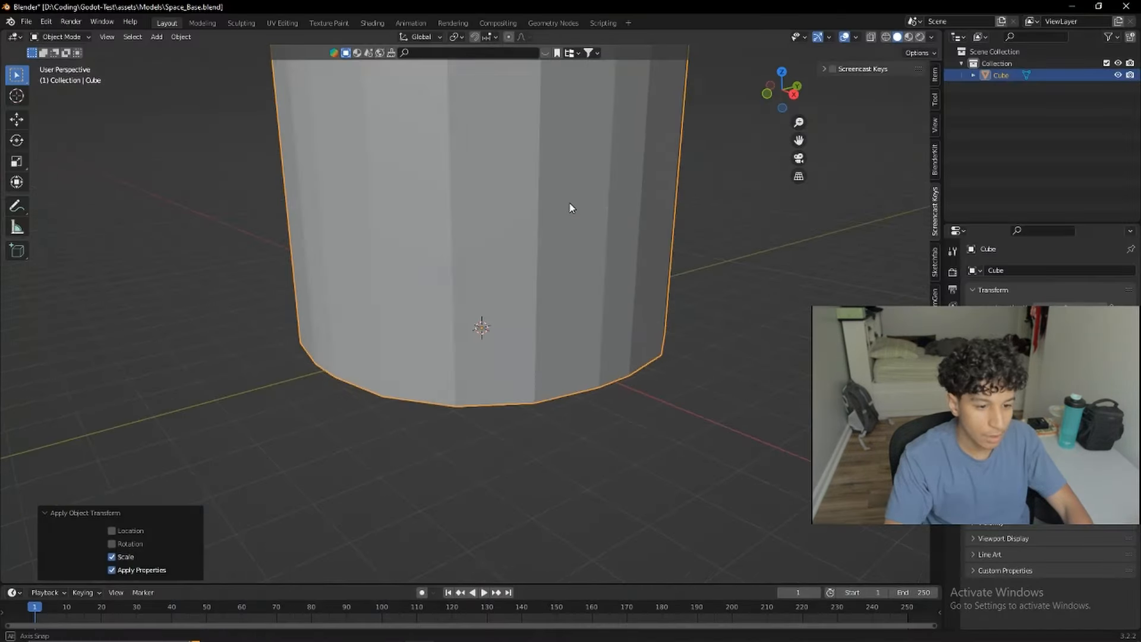
scroll(571, 209, down, 3)
key(Tab)
middle_drag(536, 244, 494, 180)
key(alt+a)
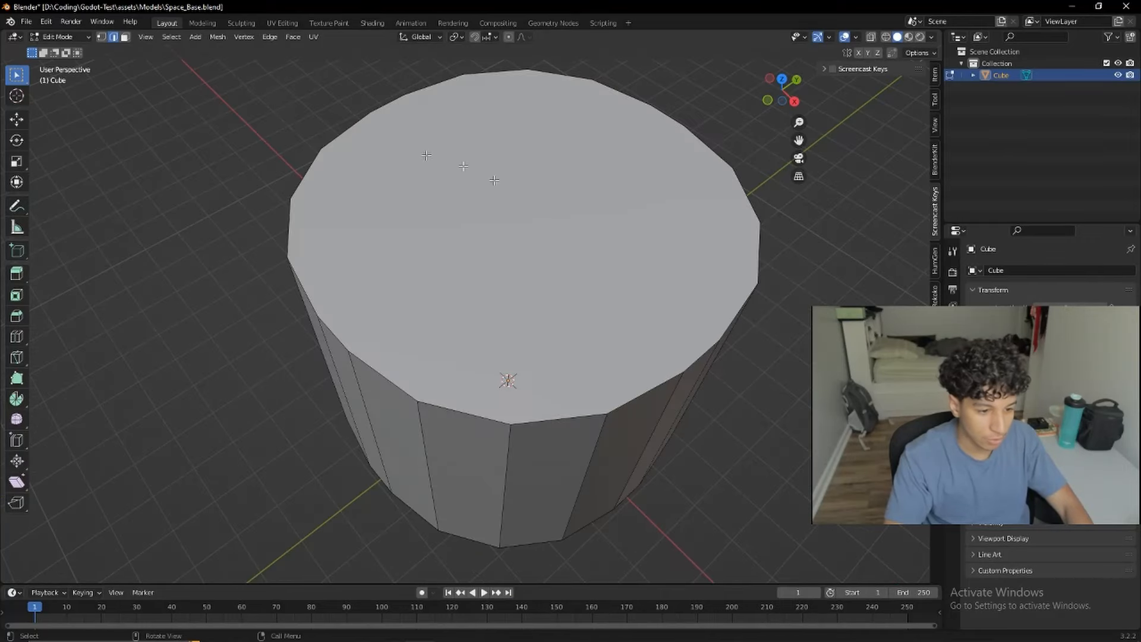
click(125, 37)
click(466, 258)
middle_drag(466, 257, 486, 229)
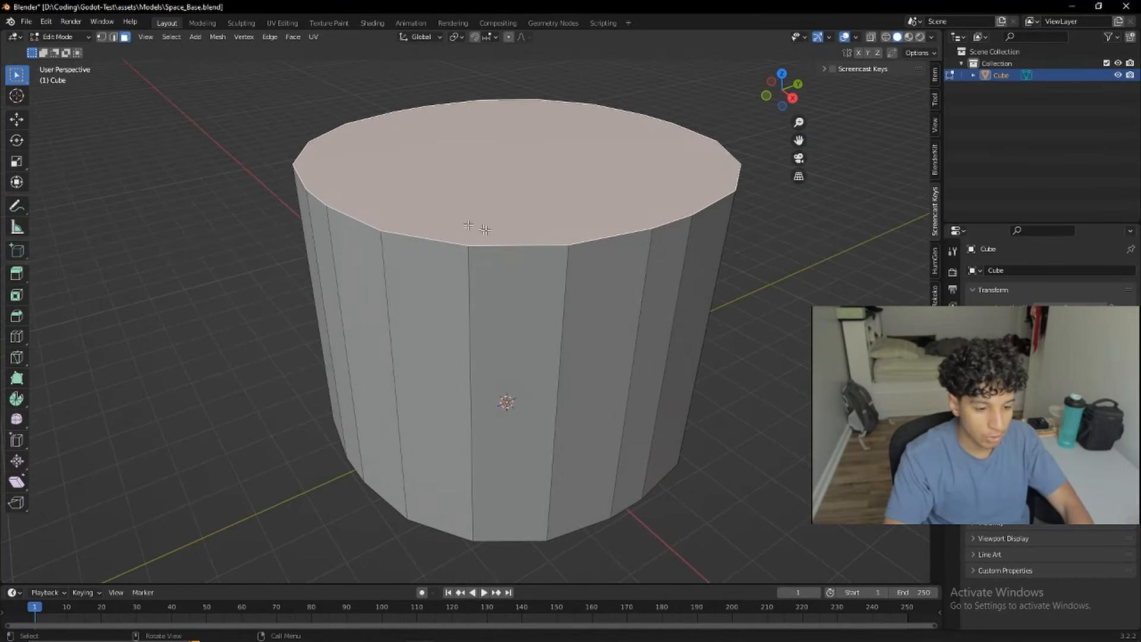
key(e)
right_click(540, 256)
key(s)
click(571, 263)
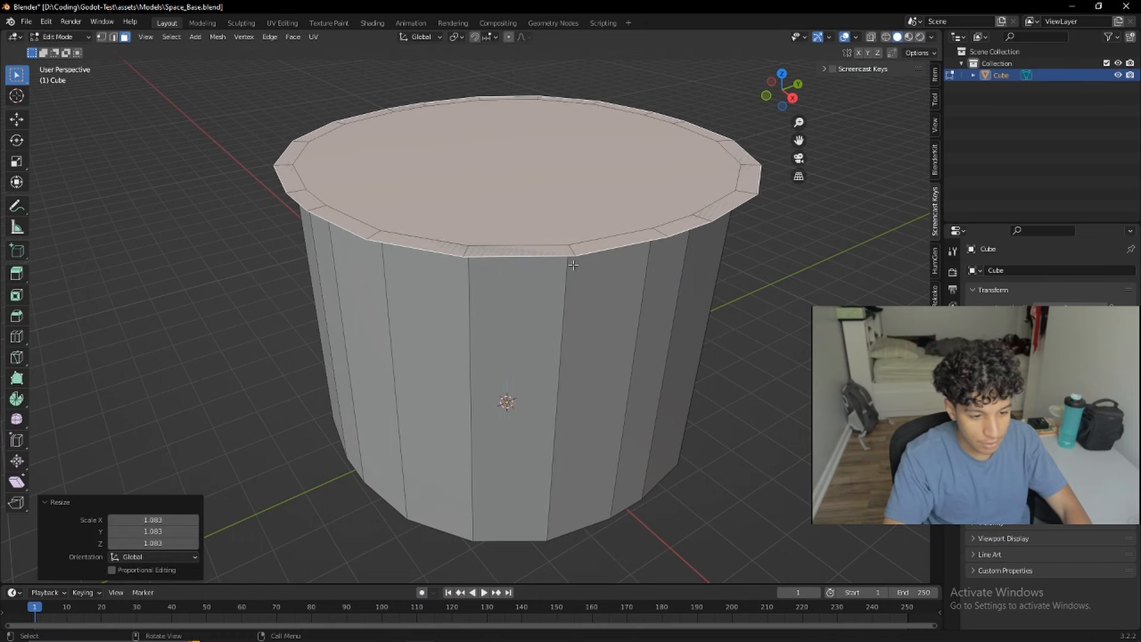
Step: Raise the widened top face about 0.05 m and extrude it upward into a rim, checking the shape against the reference image
middle_drag(523, 285, 560, 266)
key(g)
key(z)
click(507, 247)
key(e)
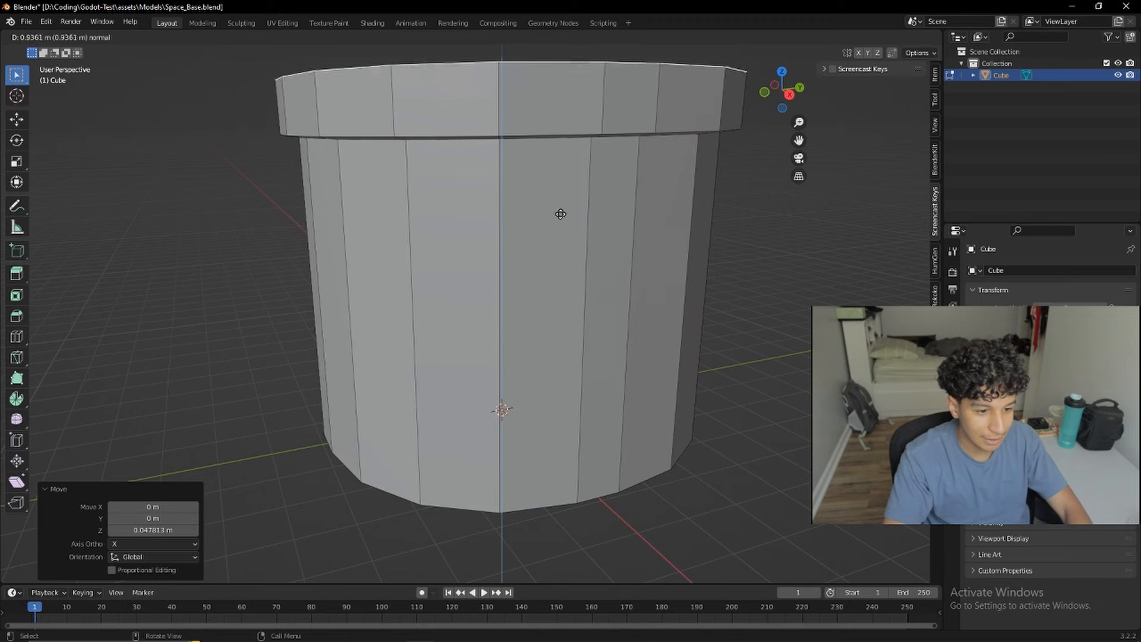
click(565, 237)
middle_drag(565, 237, 607, 290)
key(Tab)
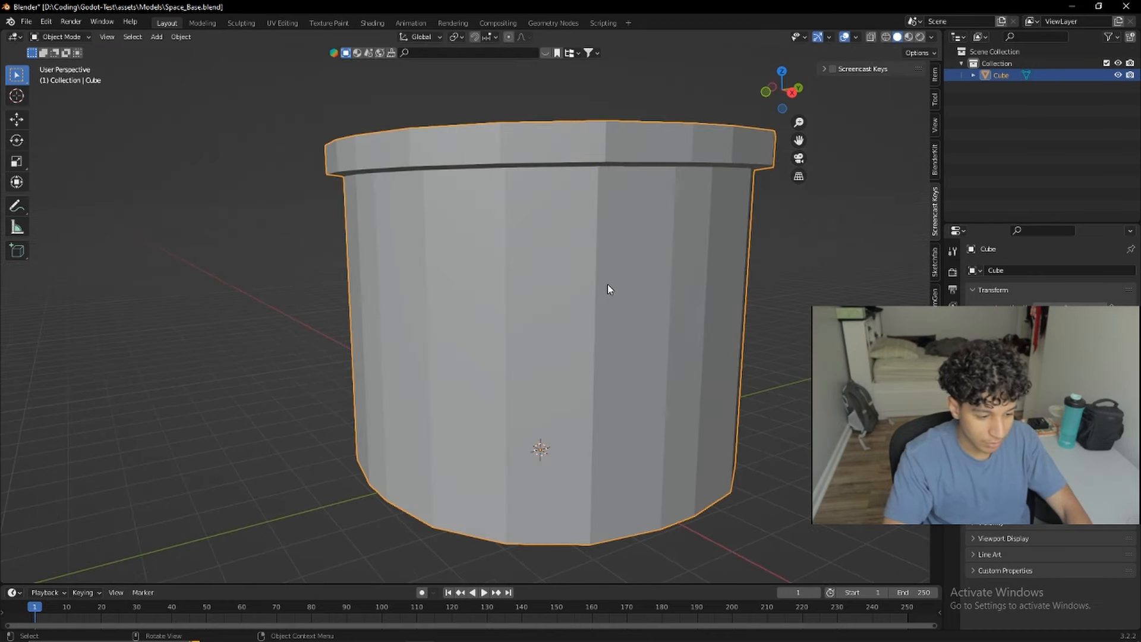
key(alt+Tab)
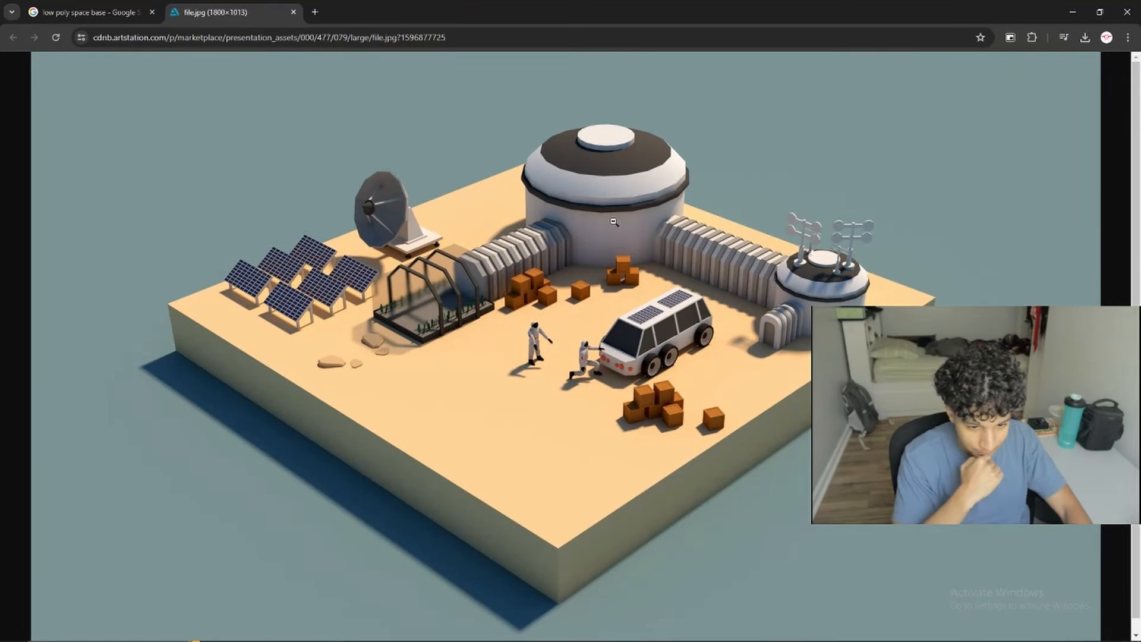
key(alt+Tab)
mouse_move(614, 226)
middle_down()
mouse_move(667, 234)
mouse_move(604, 236)
mouse_move(670, 255)
mouse_move(594, 232)
mouse_move(610, 237)
middle_up()
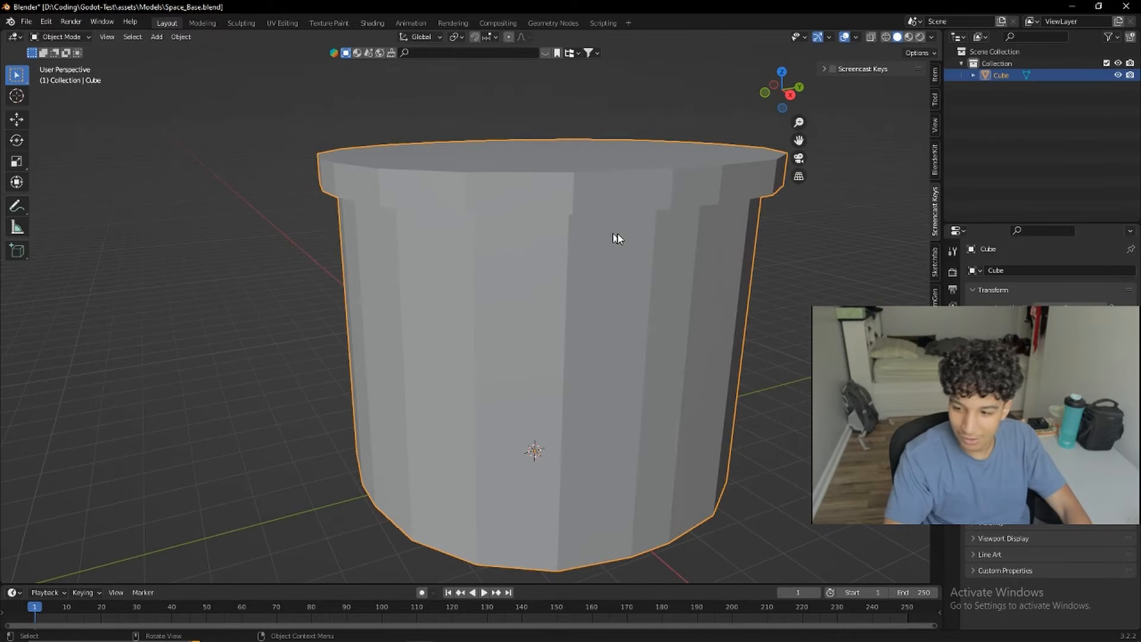
Step: Try a Subdivision modifier on the base and remove it
click(952, 401)
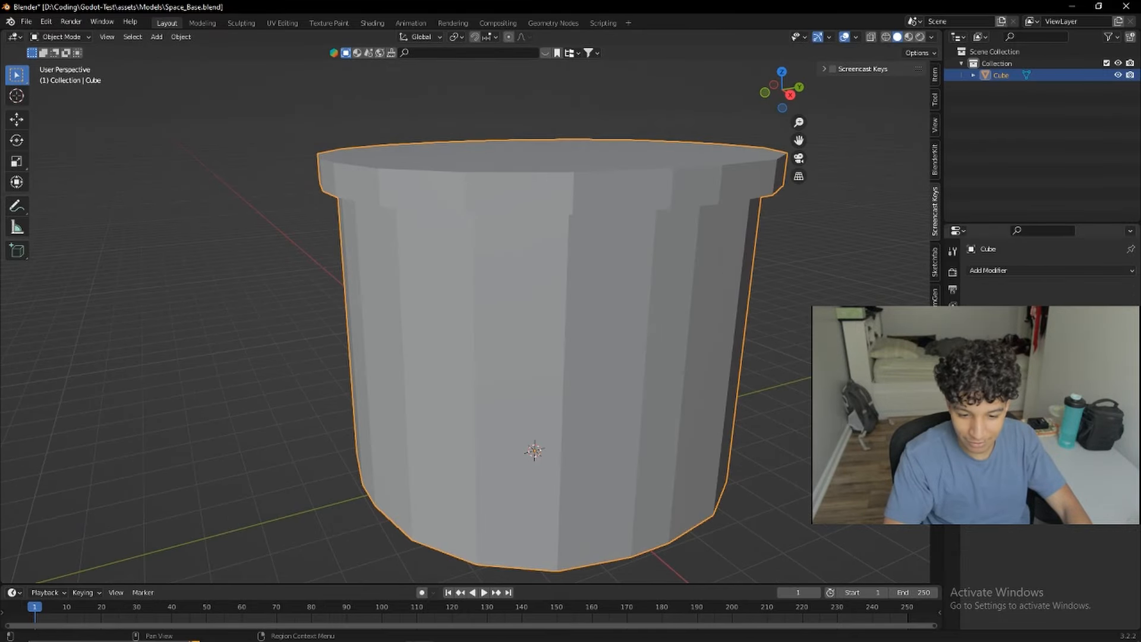
click(1018, 272)
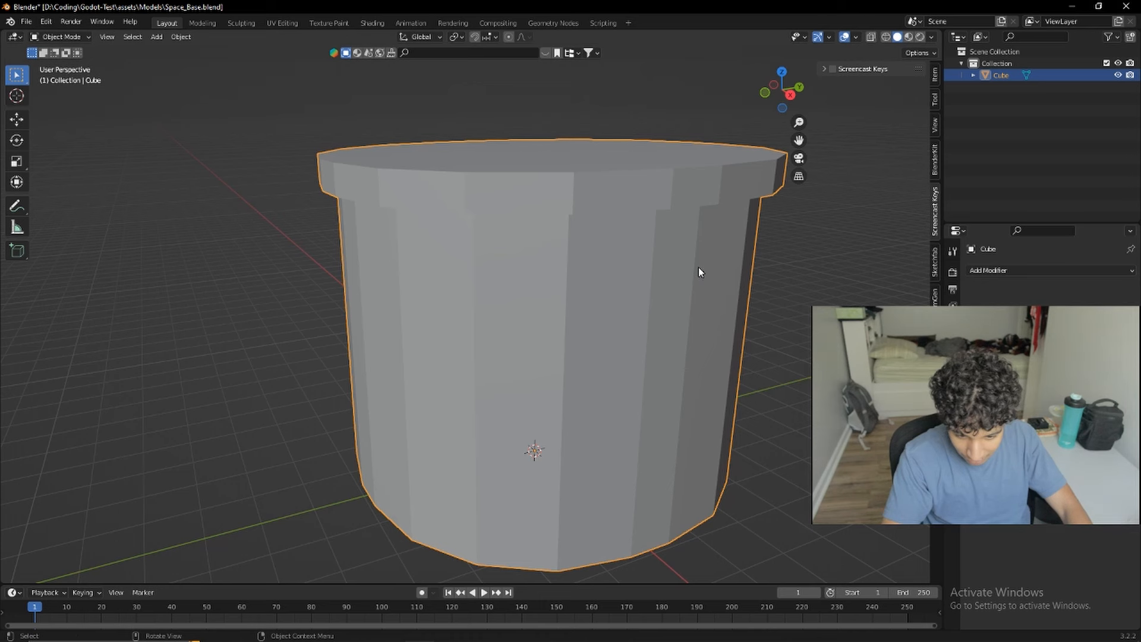
click(1017, 271)
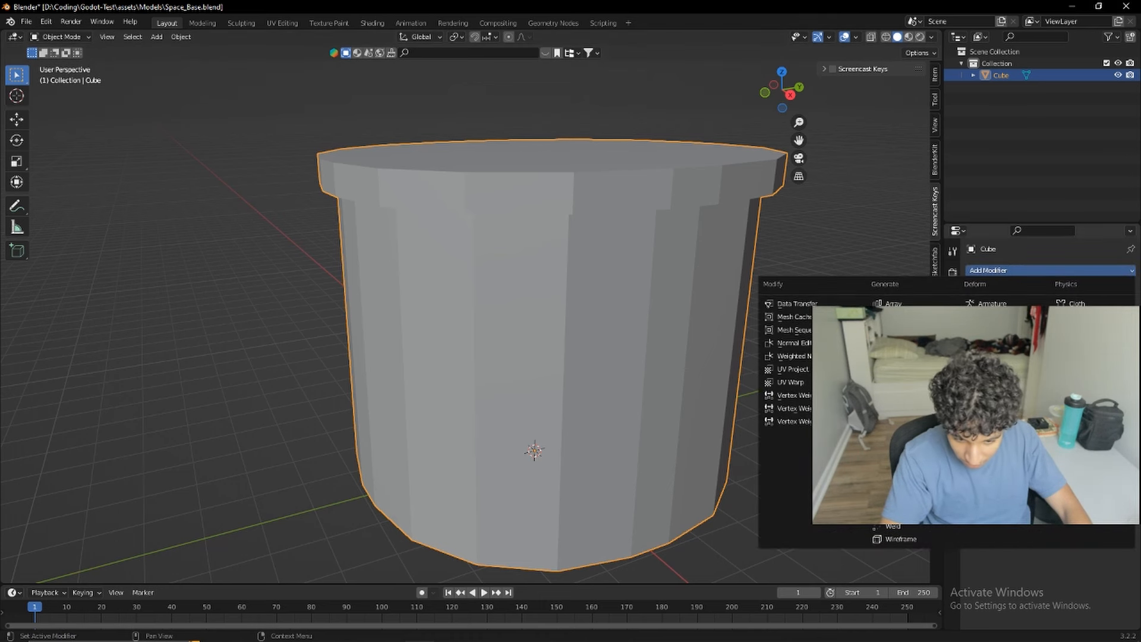
click(909, 487)
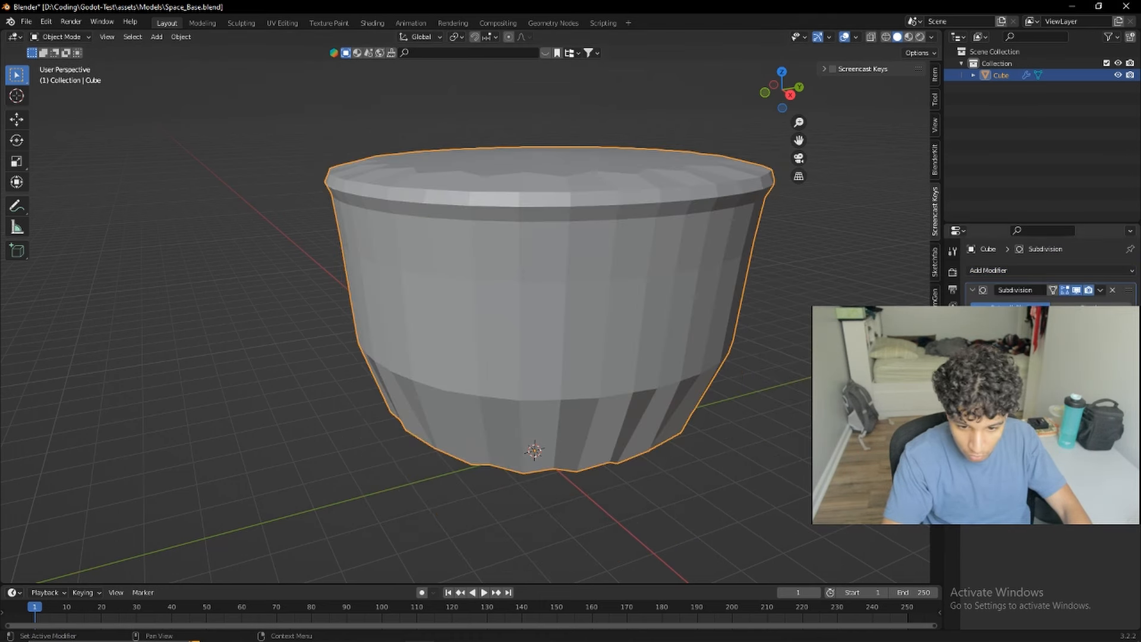
click(1069, 308)
click(1039, 307)
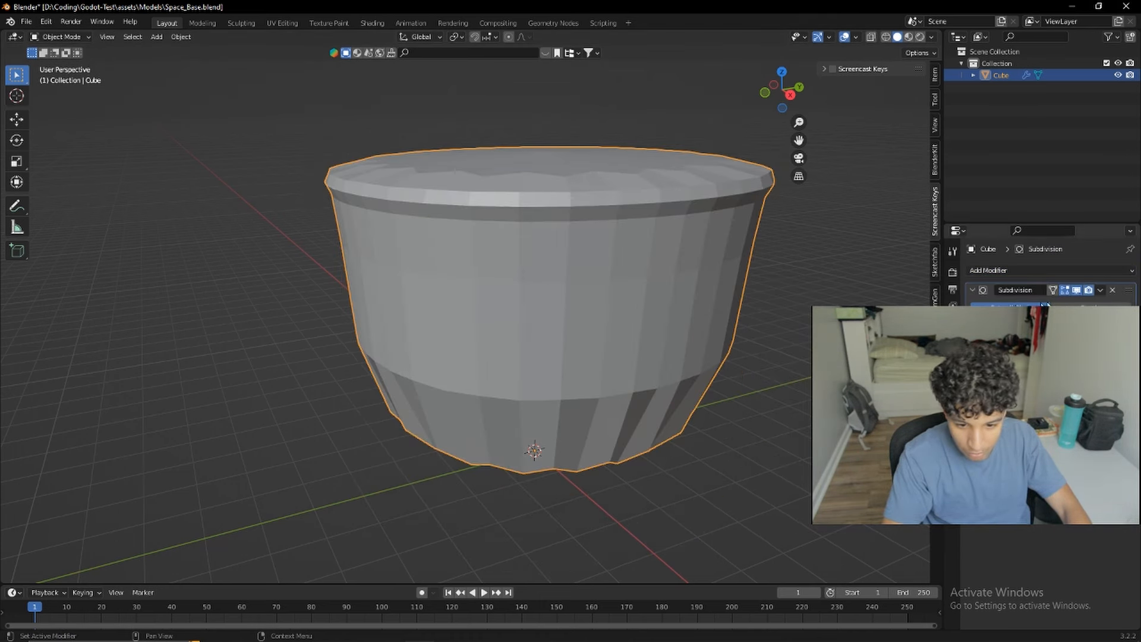
click(1113, 291)
middle_drag(759, 258, 680, 257)
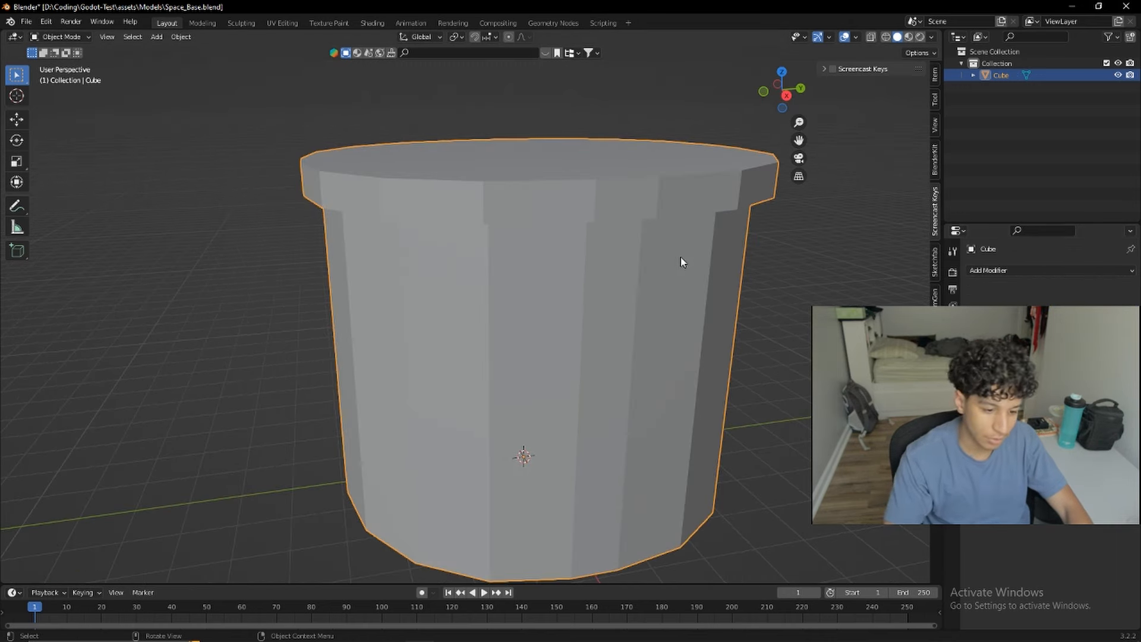
Step: Extrude the rim's top face about 0.07 m and scale it by about 0.607, then by about 1.473, leaving a narrow ledge
key(Tab)
middle_drag(679, 257, 721, 291)
key(e)
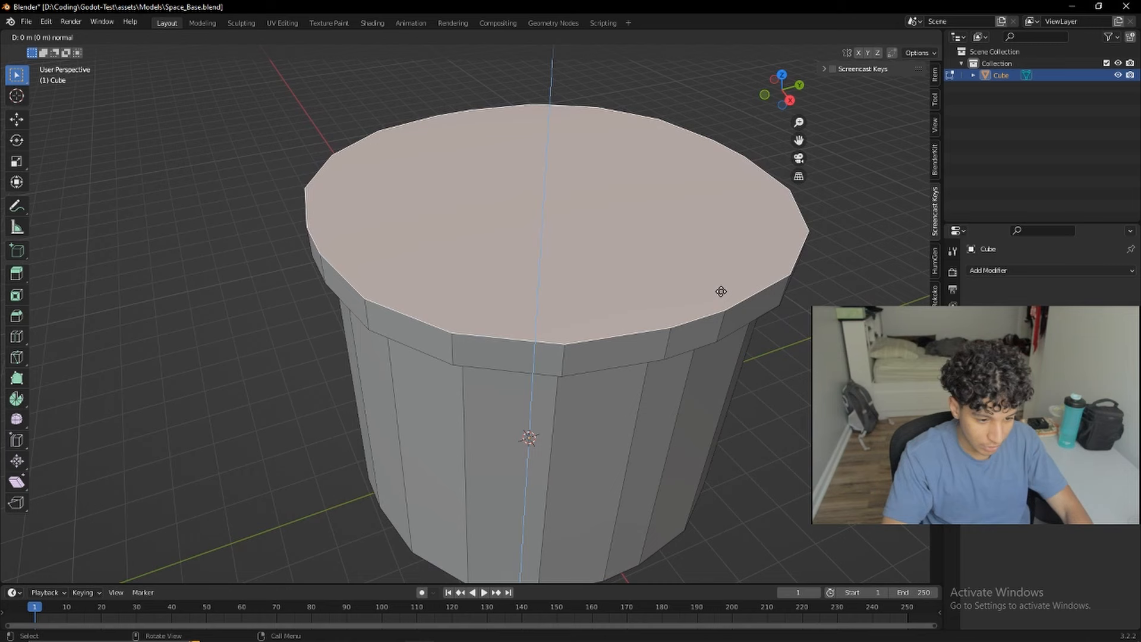
click(721, 288)
key(s)
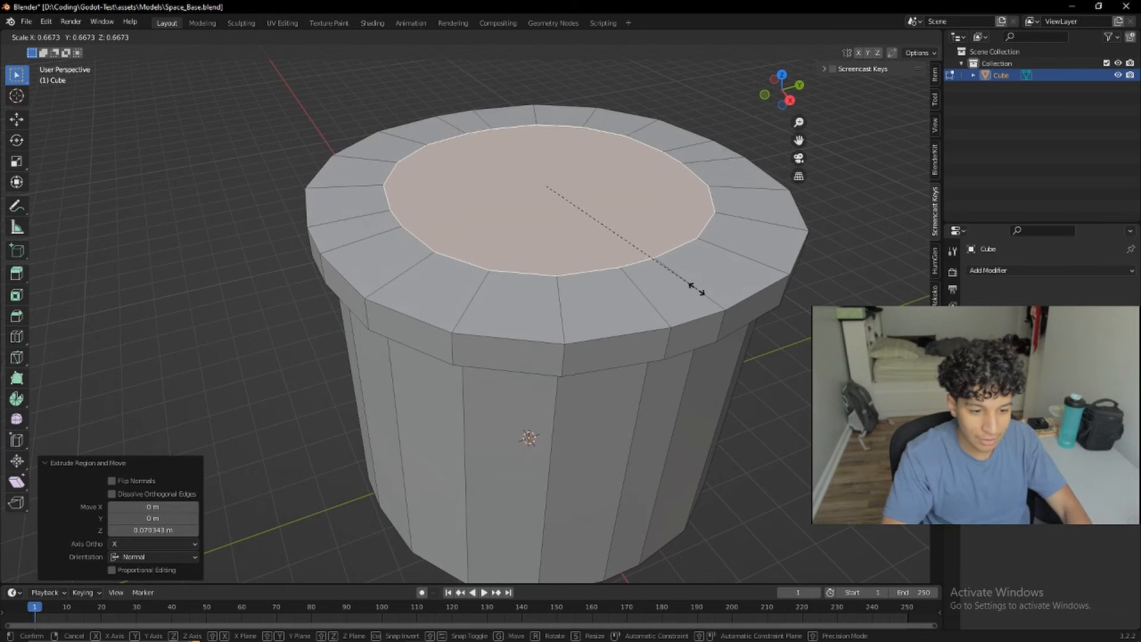
click(677, 275)
middle_drag(678, 275, 673, 268)
key(s)
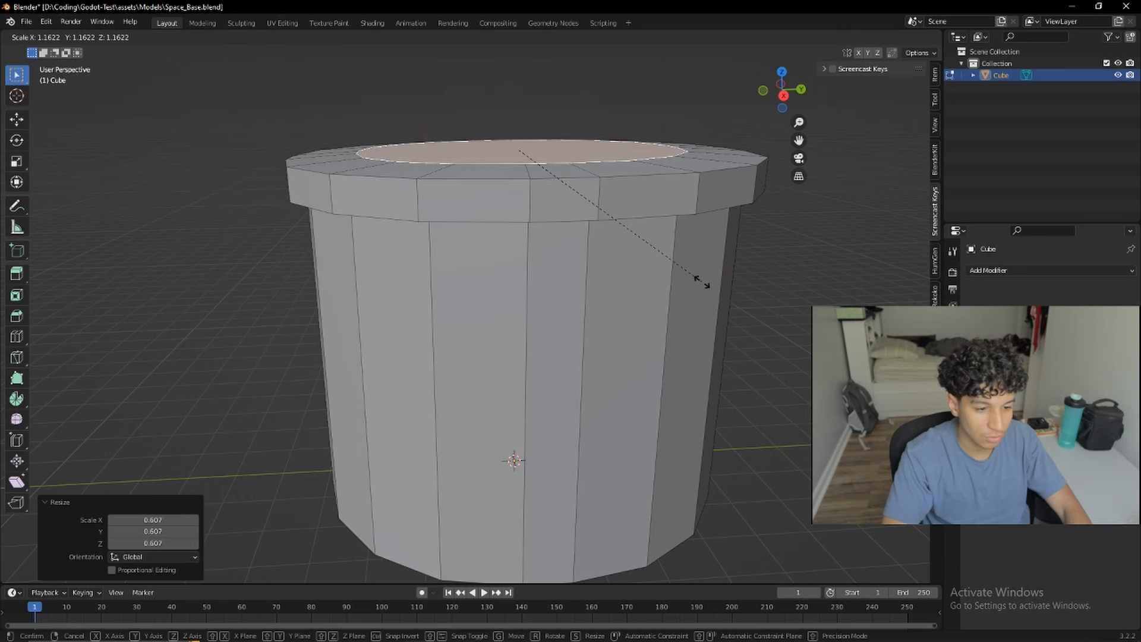
click(759, 306)
Step: Extrude the inner top face upward about 0.63 m above the rim
key(e)
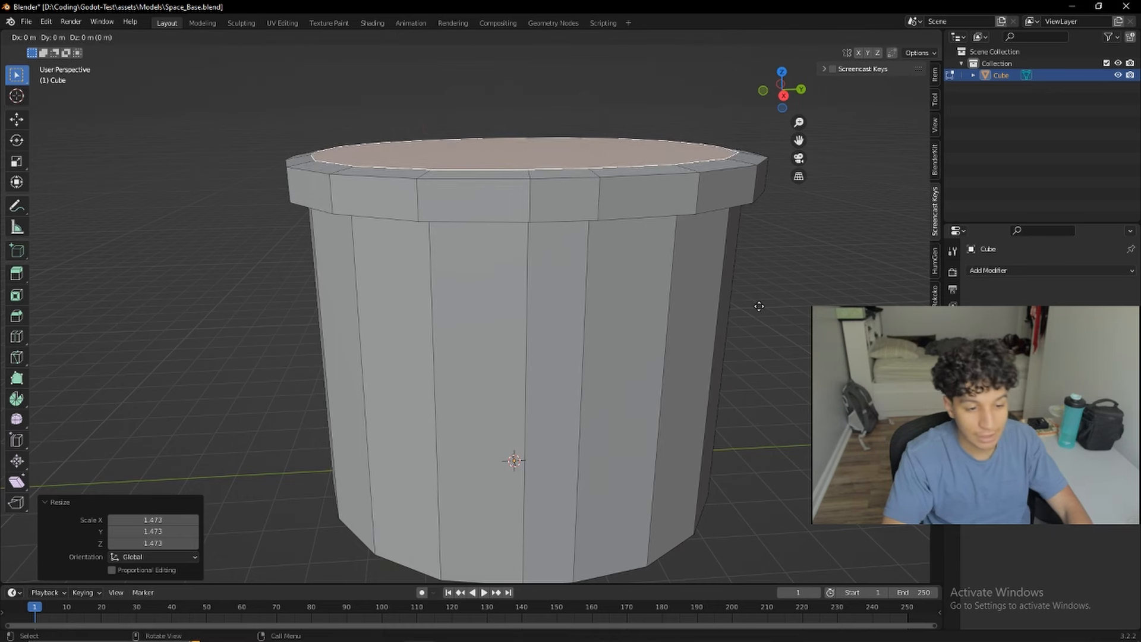
click(755, 271)
middle_drag(581, 272, 585, 299)
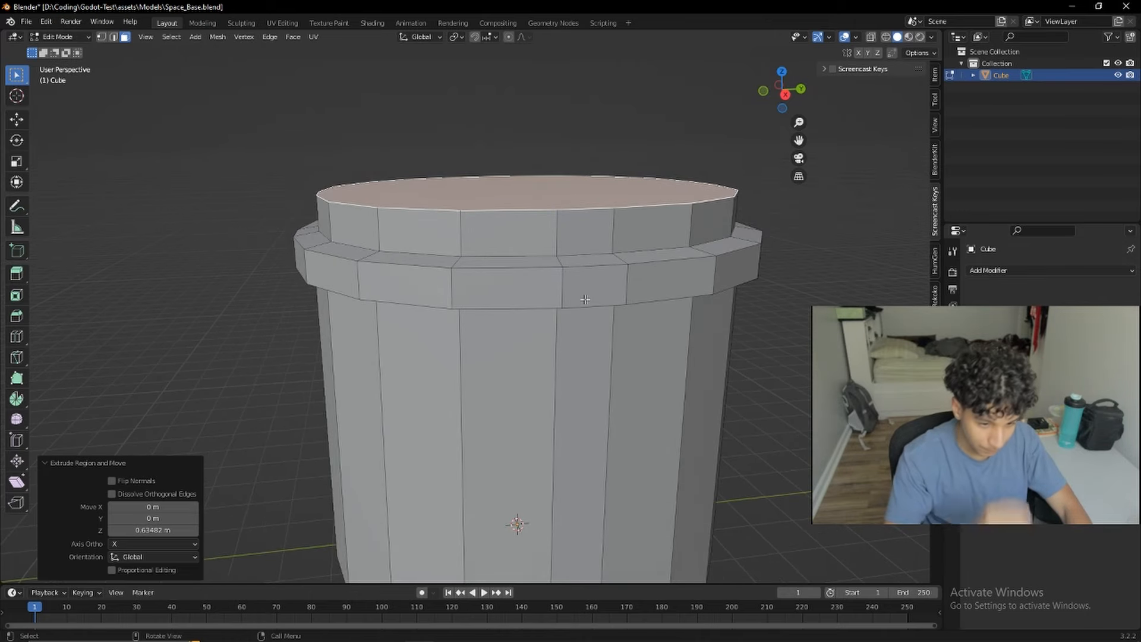
scroll(616, 255, down, 1)
middle_drag(616, 255, 665, 279)
shift+middle_drag(664, 280, 595, 279)
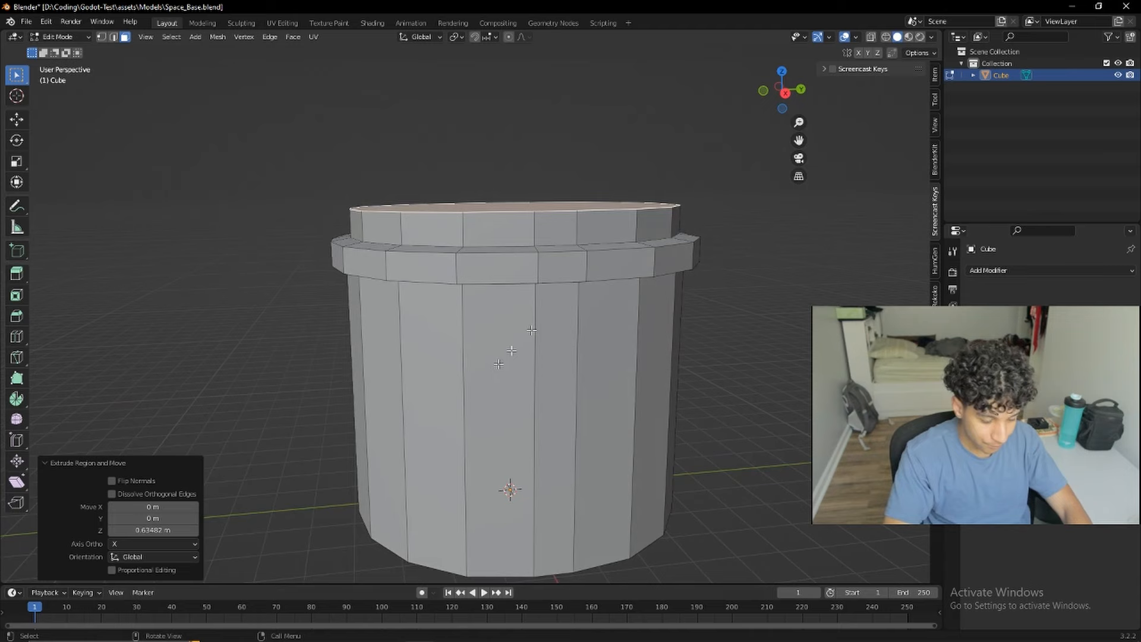
Step: Check the dome in the reference image and extrude the top face upward about 1.69 m
mouse_move(314, 628)
click(394, 565)
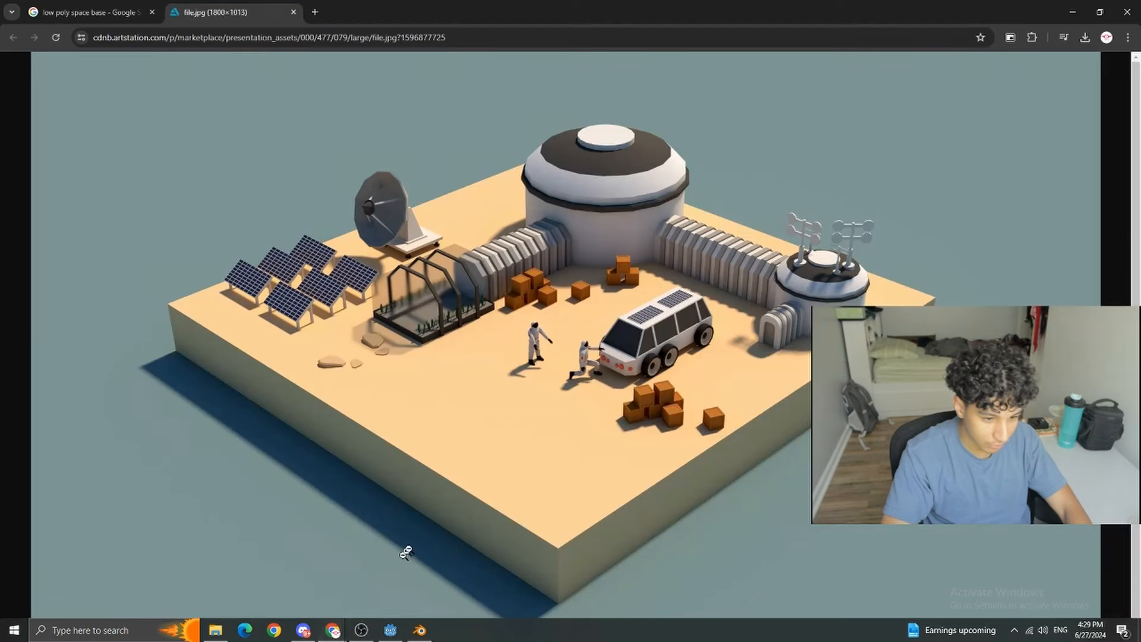
click(1070, 16)
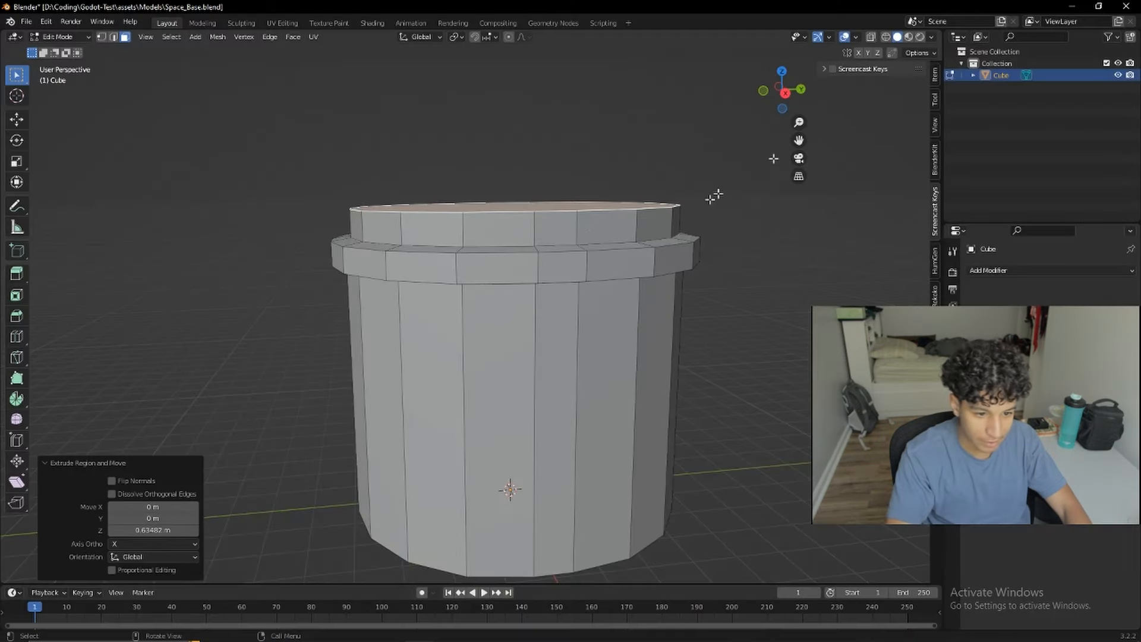
key(g)
key(z)
click(593, 235)
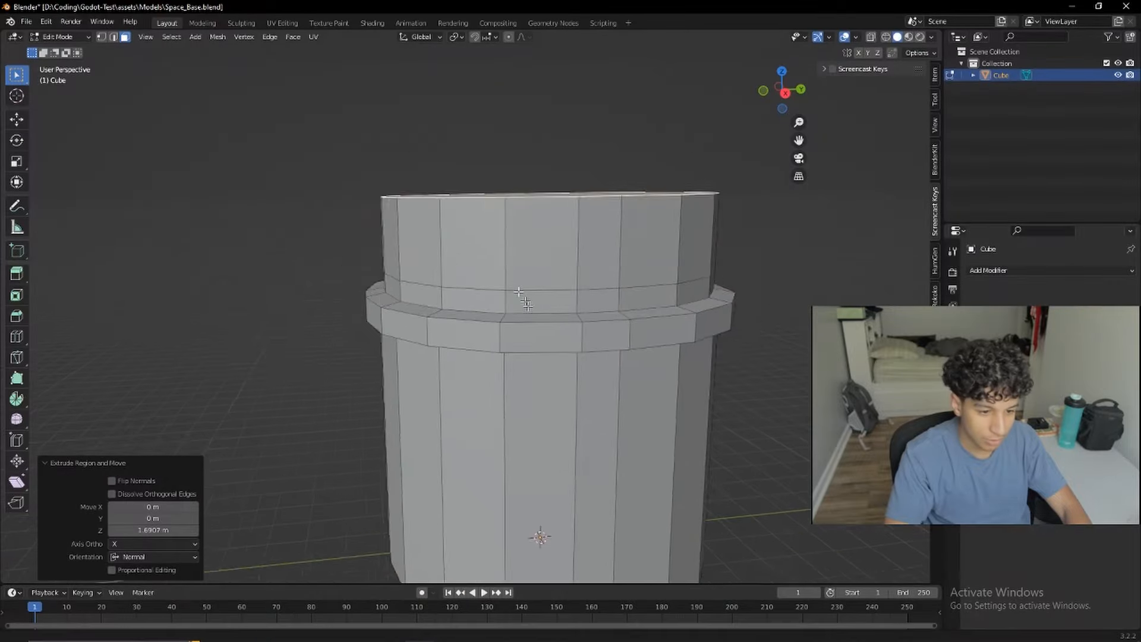
Step: Try tapering the upper section into a cone by scaling its top face to about 0.373 and shrinking it further
middle_drag(653, 268, 665, 357)
key(s)
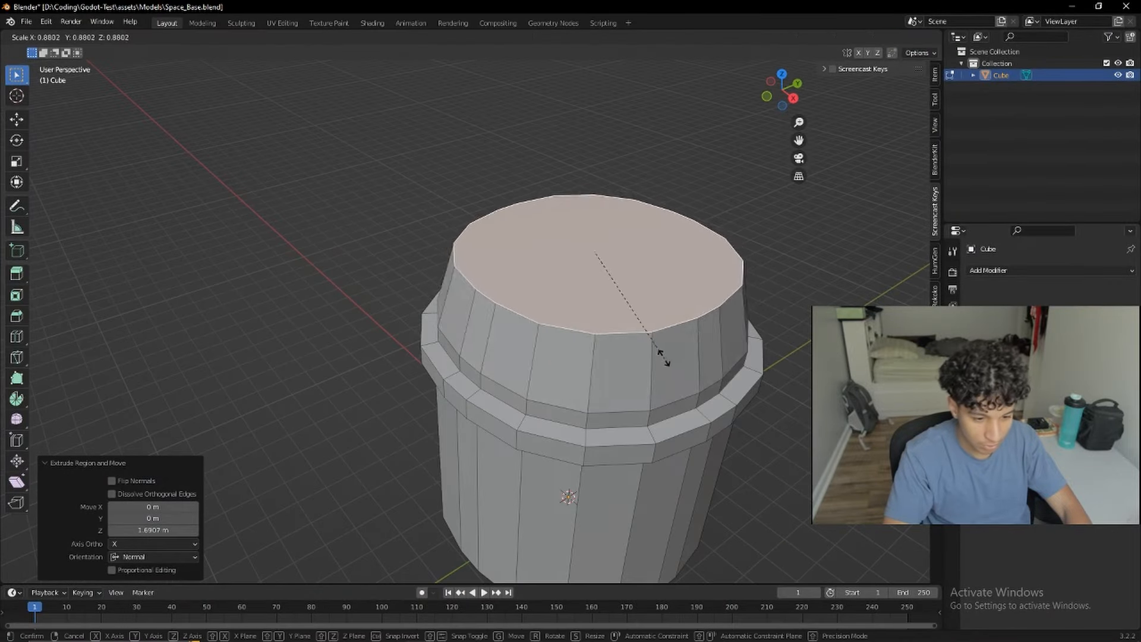
click(618, 303)
middle_drag(618, 303, 681, 378)
key(s)
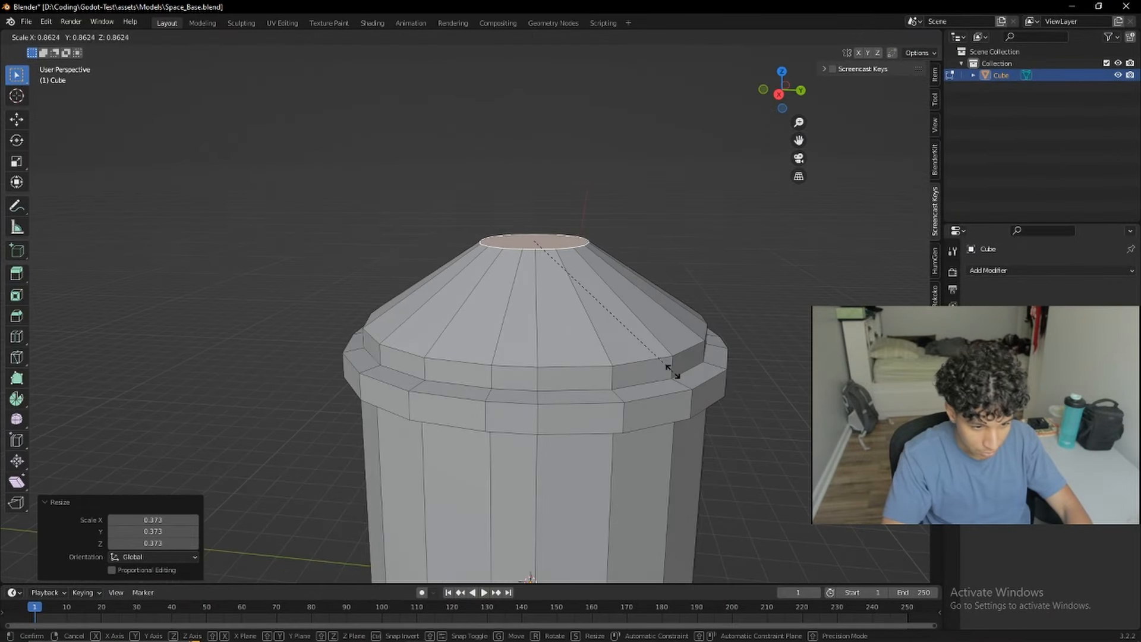
click(607, 327)
Step: Try a bevel on the small top face, then undo it together with the two face scalings
key(ctrl+b)
click(659, 385)
key(ctrl+z)
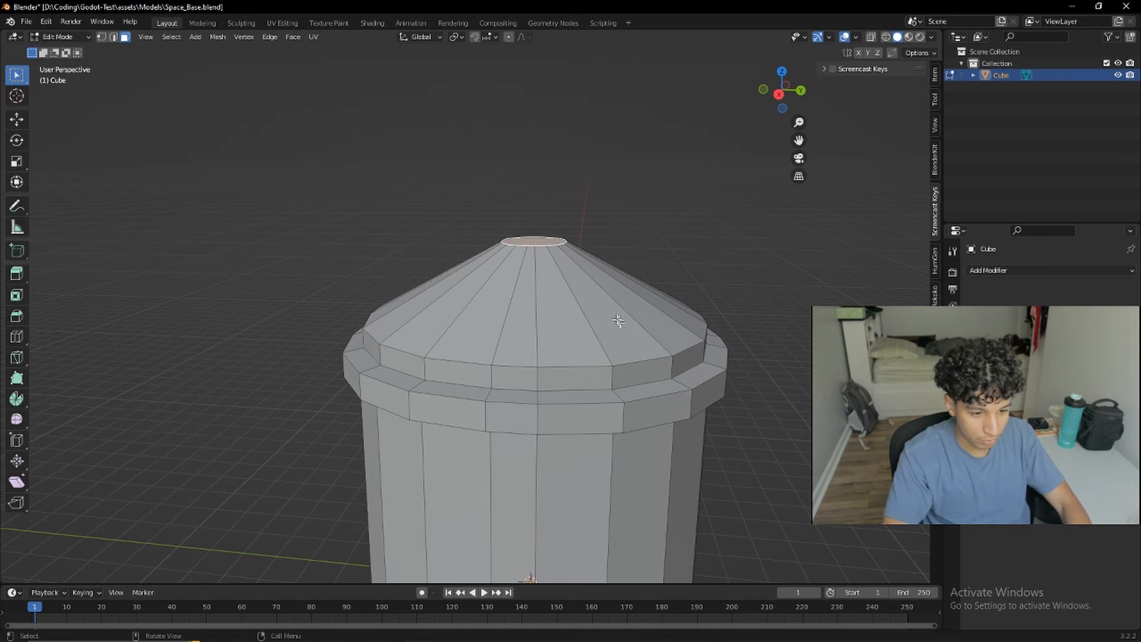
middle_drag(546, 255, 577, 315)
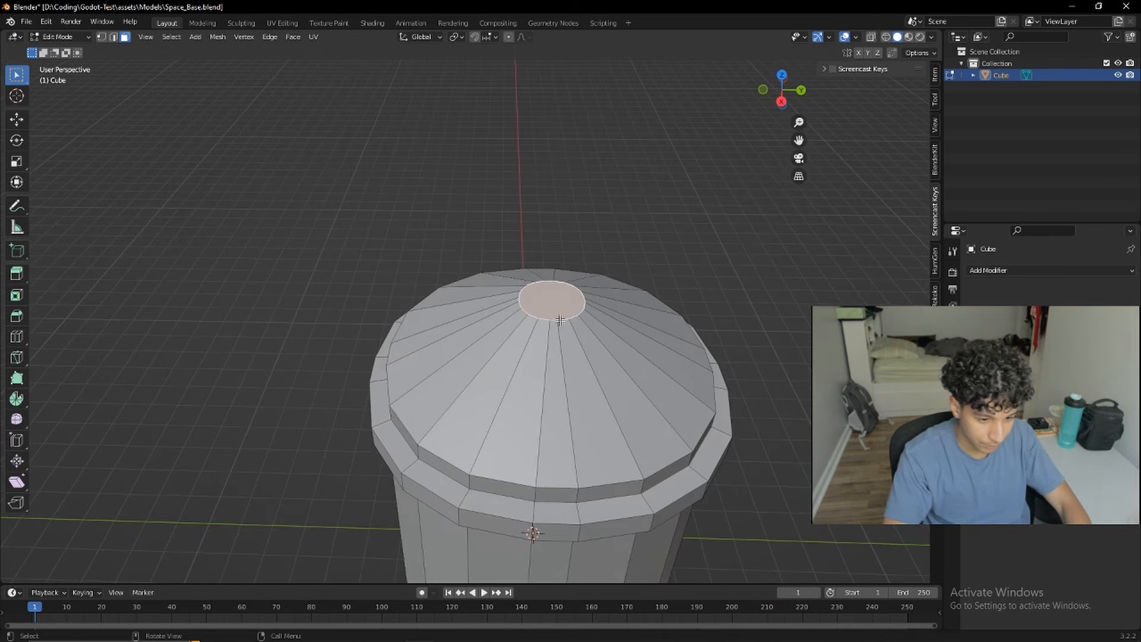
key(ctrl+z)
key(ctrl+z)
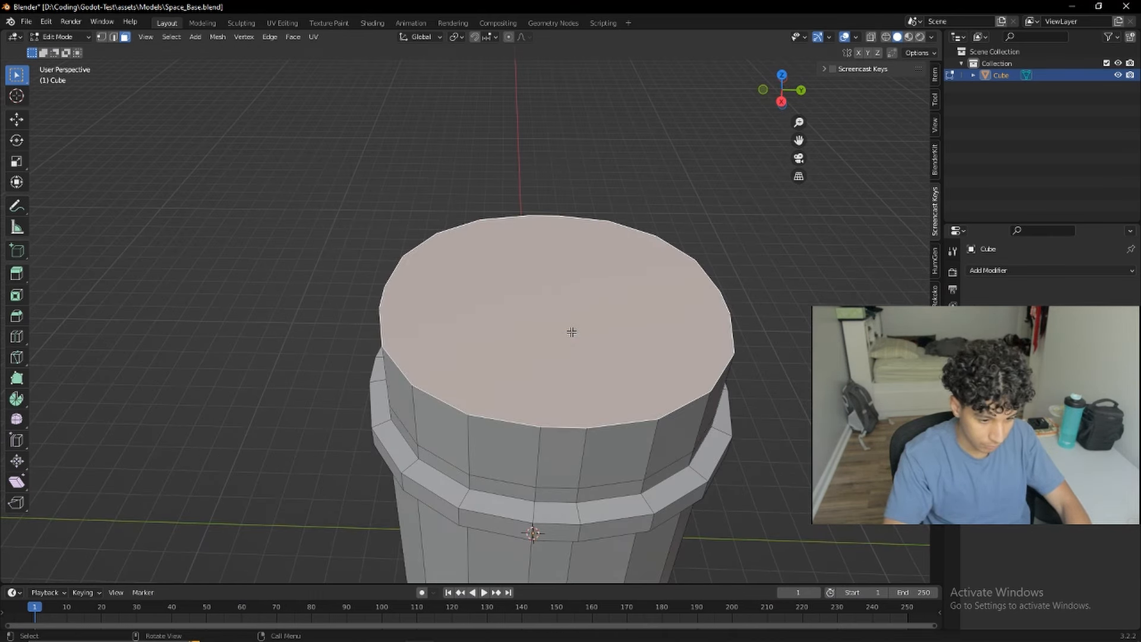
Step: Try a four-segment bevel about 1.5 m wide around the flat top face, then undo it
key(ctrl+b)
scroll(618, 365, up, 3)
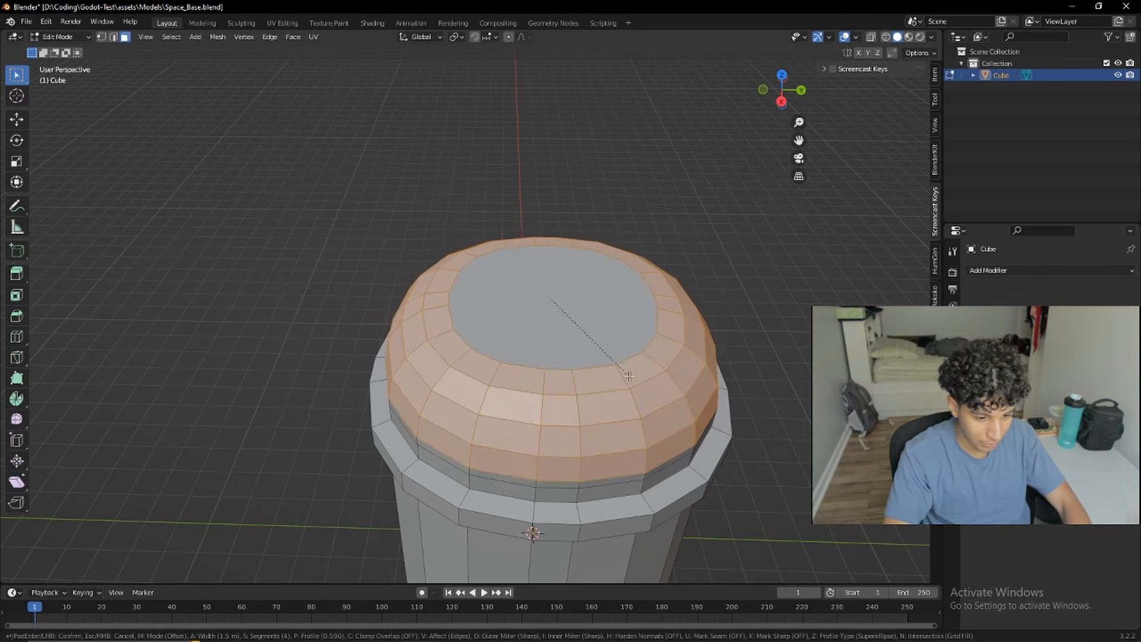
click(635, 378)
middle_drag(635, 378, 619, 326)
key(ctrl+z)
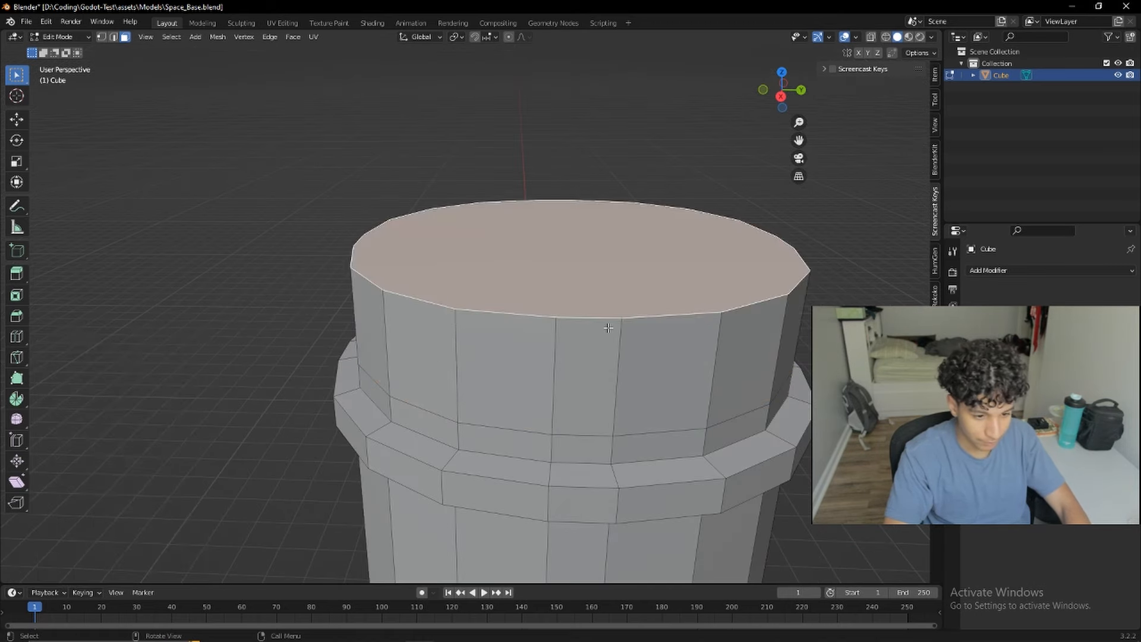
Step: Scale the top face to about 0.794 and bevel its edges about 1.7 m with 4 segments to form a dome
key(s)
click(679, 324)
key(ctrl+b)
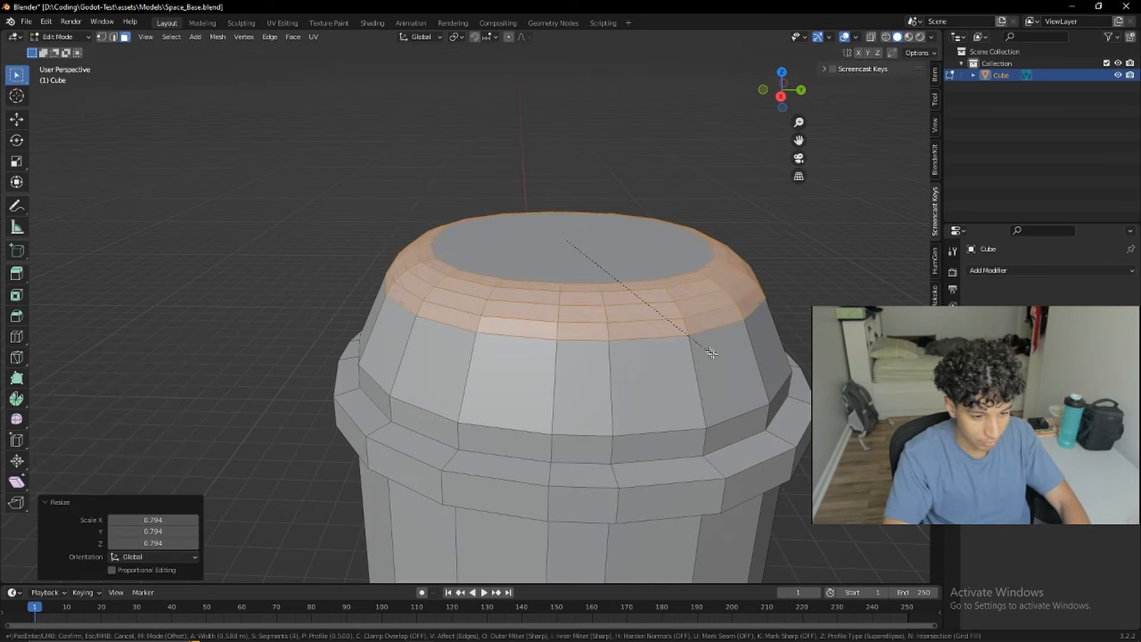
click(676, 351)
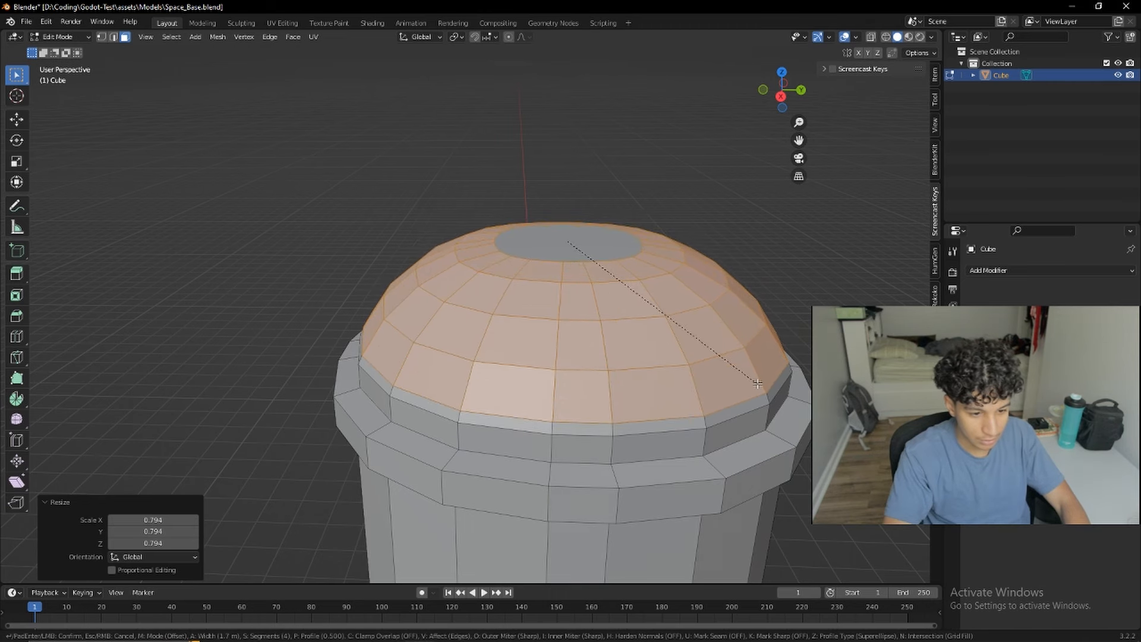
middle_drag(676, 351, 671, 330)
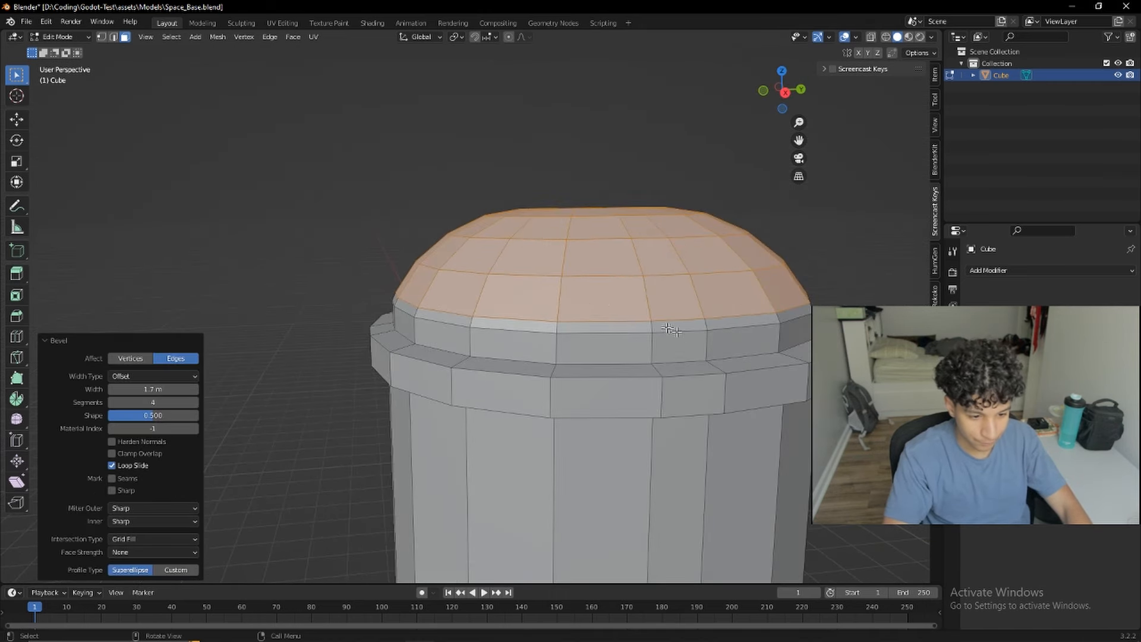
middle_drag(519, 298, 555, 298)
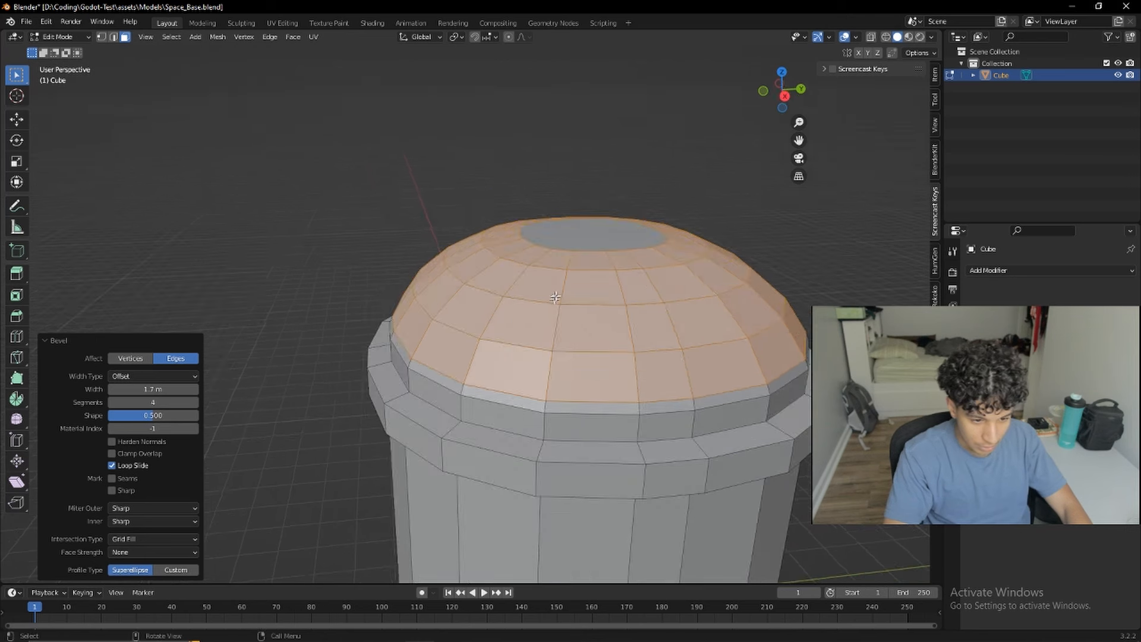
Step: Select only the horizontal ring of faces second from the dome's flat cap and extrude it
alt+click(526, 280)
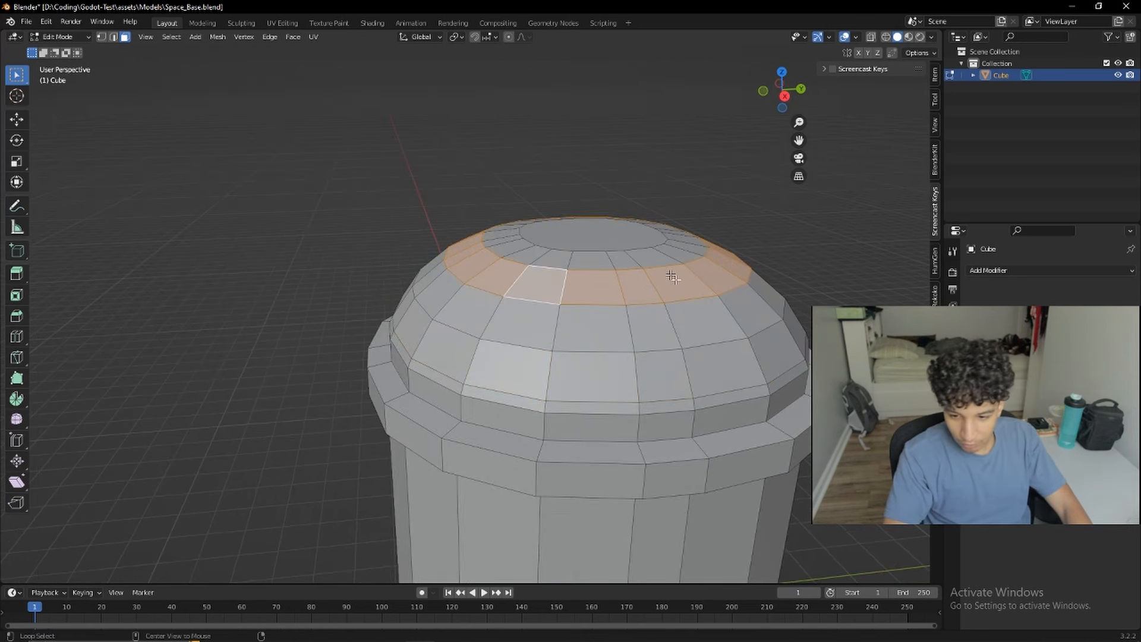
key(alt+a)
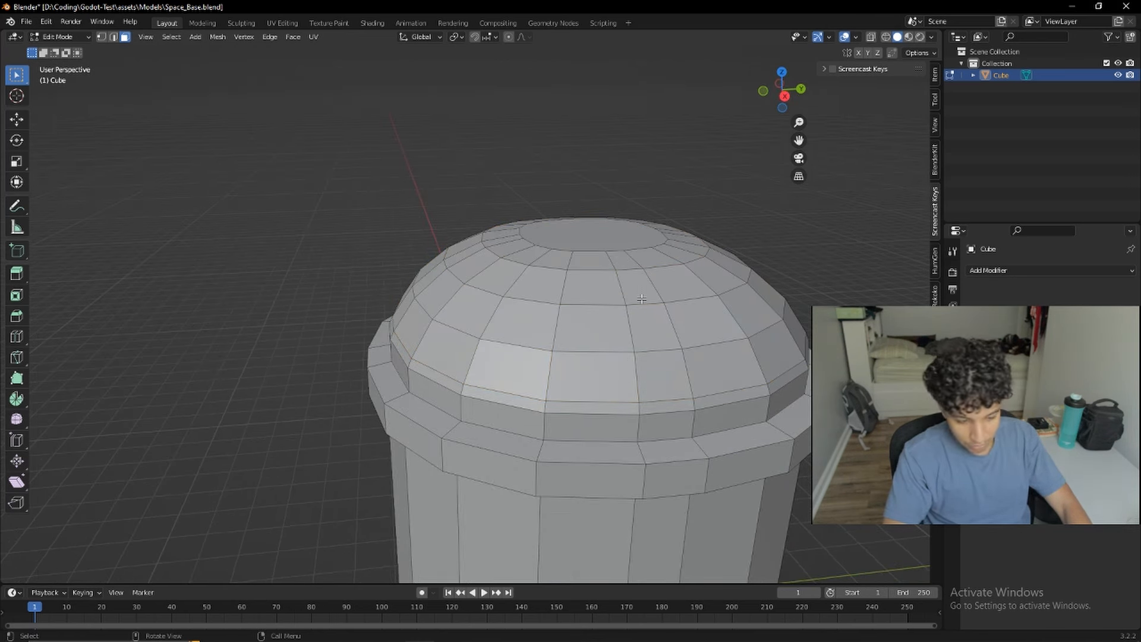
alt+click(559, 286)
middle_drag(671, 254, 563, 299)
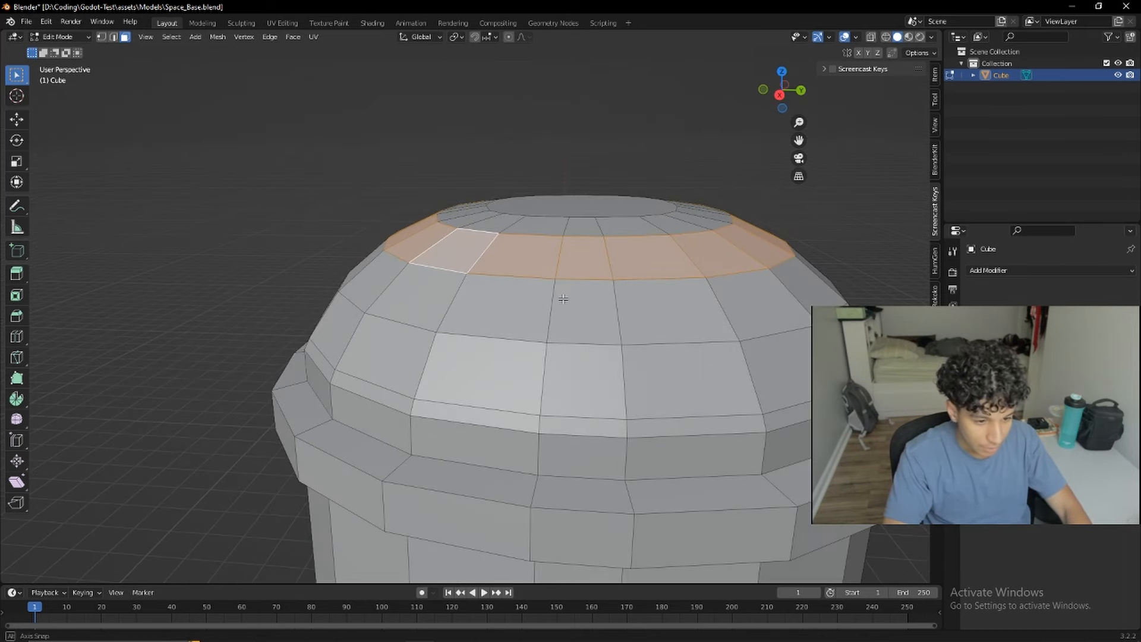
key(e)
click(561, 296)
key(Tab)
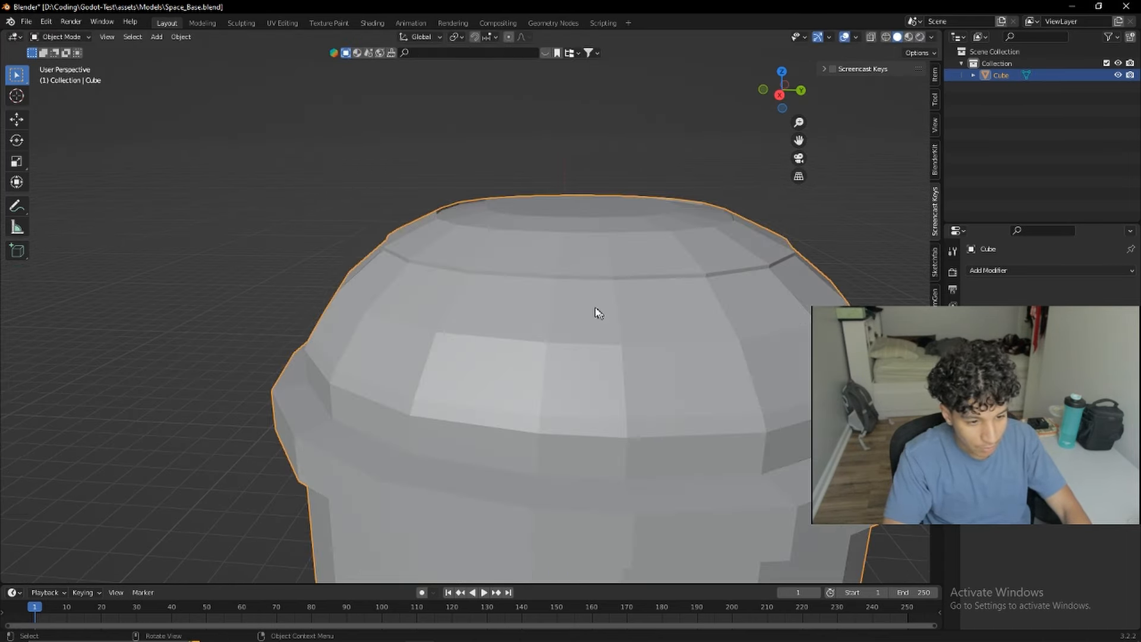
Step: Scale the extruded ring slightly outward so it forms a raised band around the dome
scroll(601, 313, down, 3)
key(Tab)
key(s)
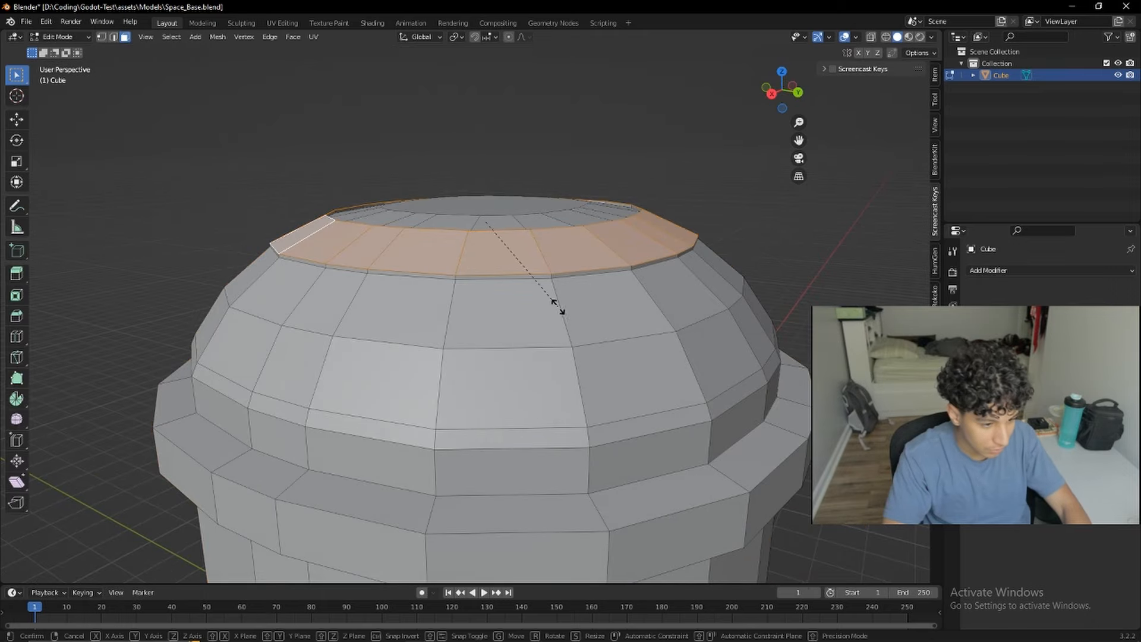
click(559, 308)
middle_drag(558, 308, 554, 335)
key(Tab)
key(Tab)
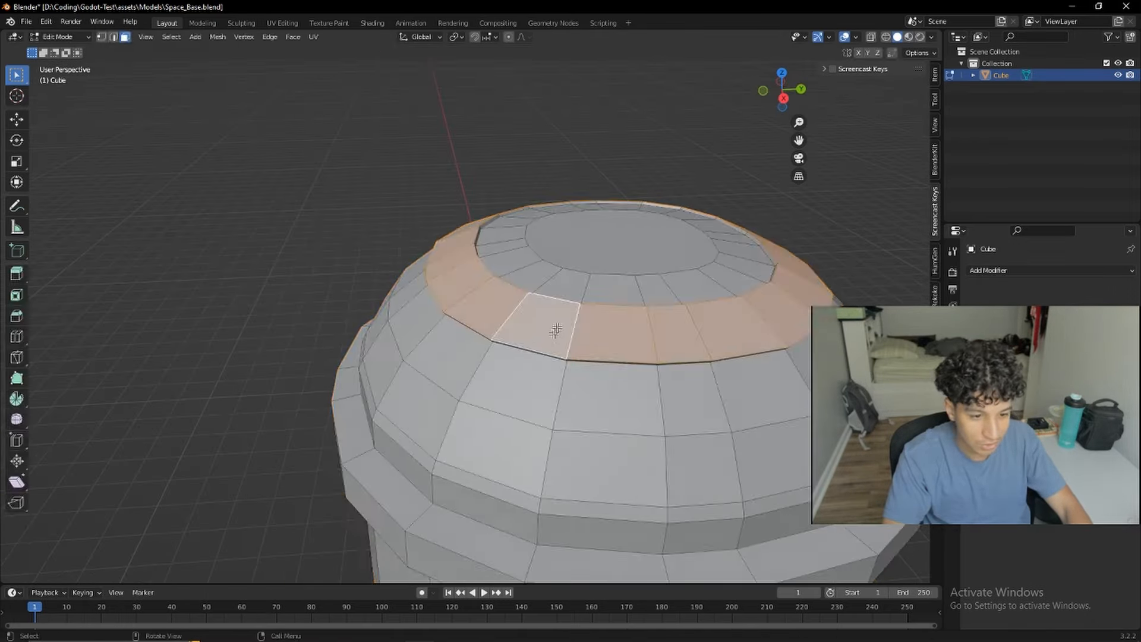
Step: Extrude the dome's flat cap face upward about 0.072 m and check the whole shape in Object Mode
click(619, 252)
key(e)
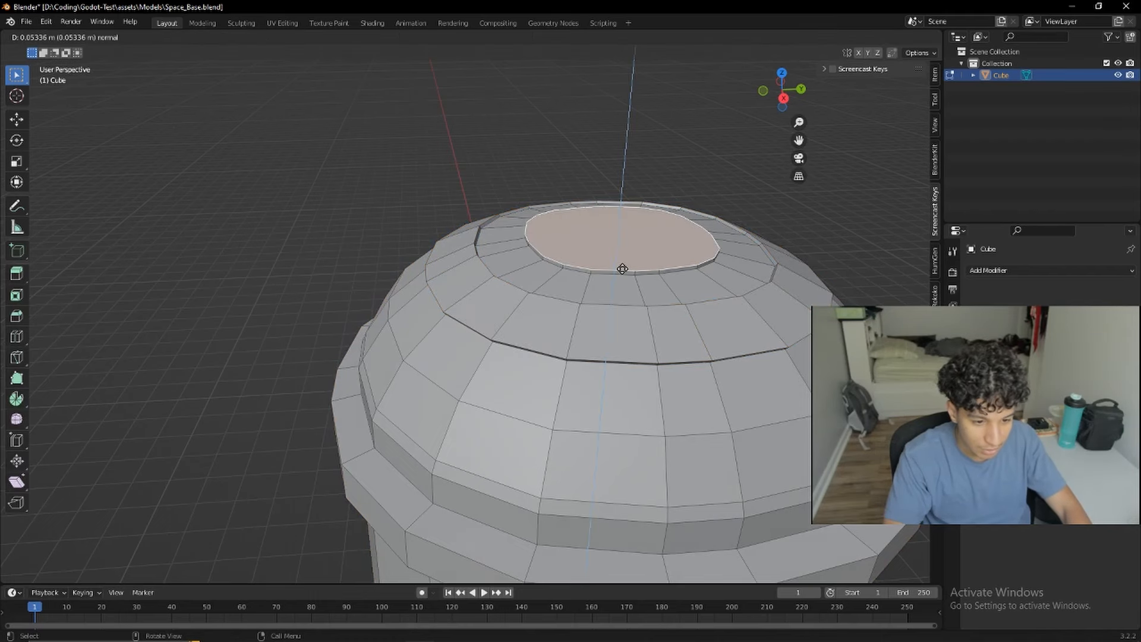
click(623, 268)
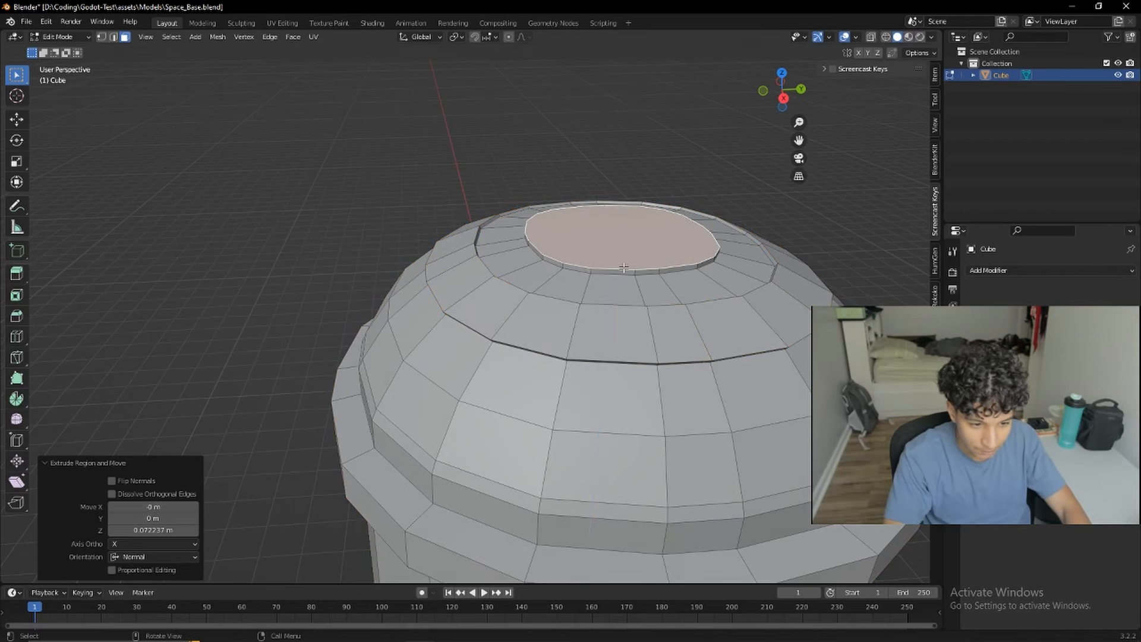
key(Tab)
scroll(623, 267, down, 3)
middle_drag(621, 269, 607, 309)
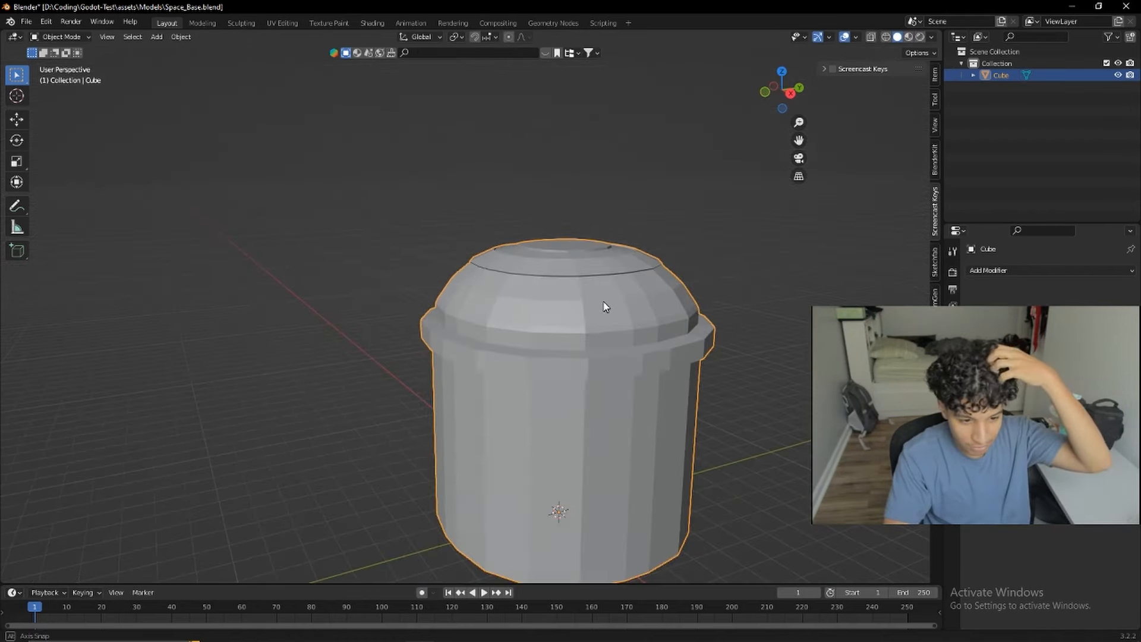
Step: Apply smooth shading to the domed base
click(181, 37)
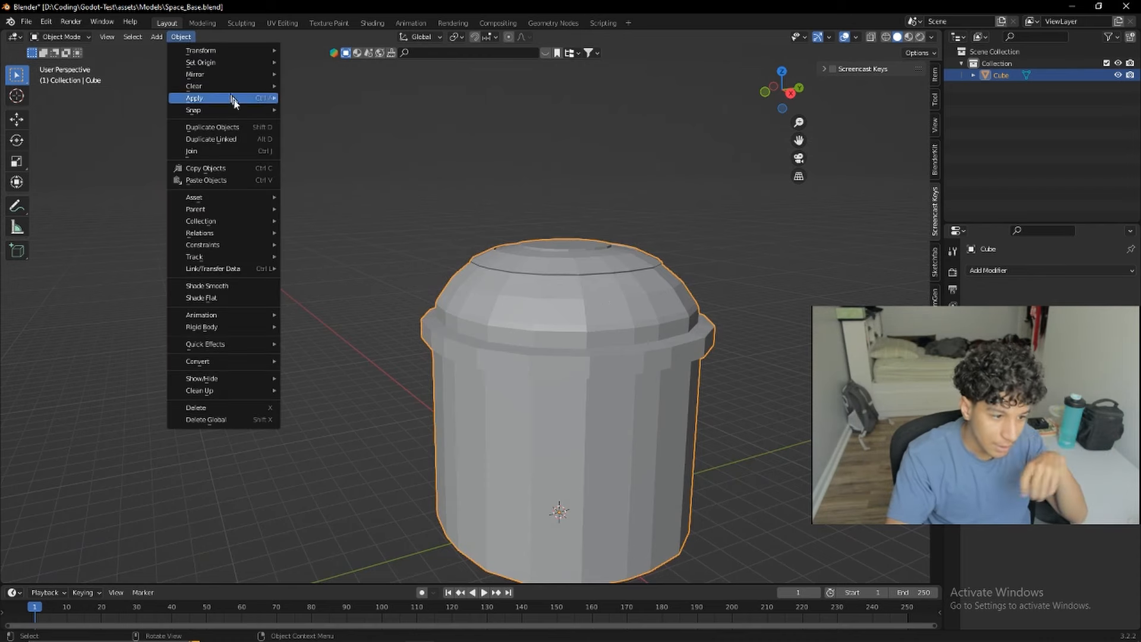
click(236, 161)
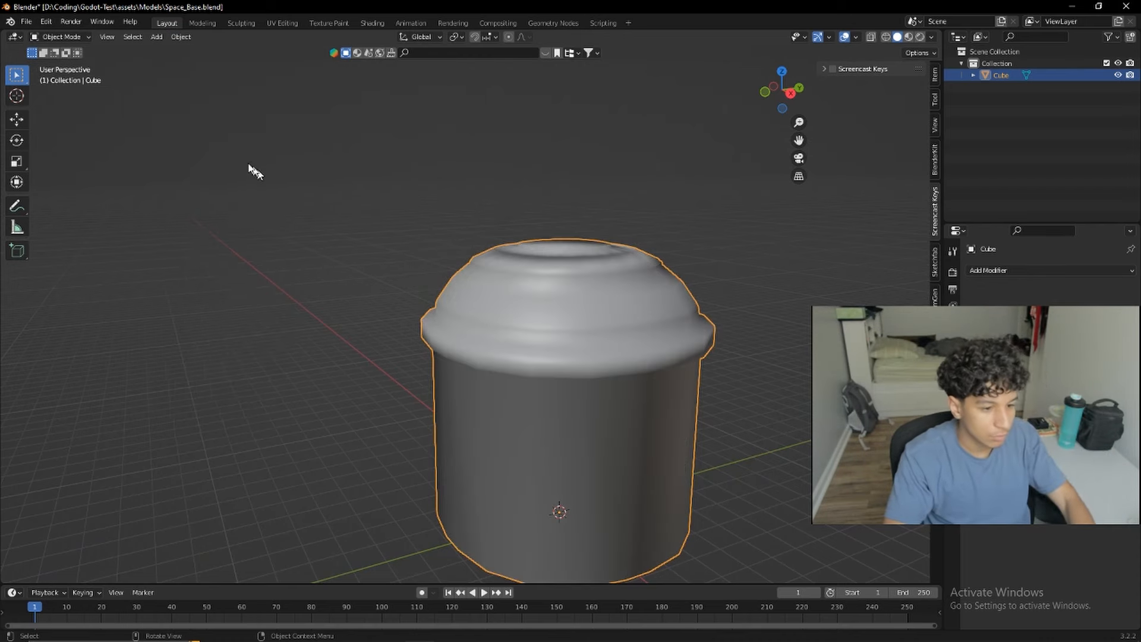
click(188, 25)
key(Tab)
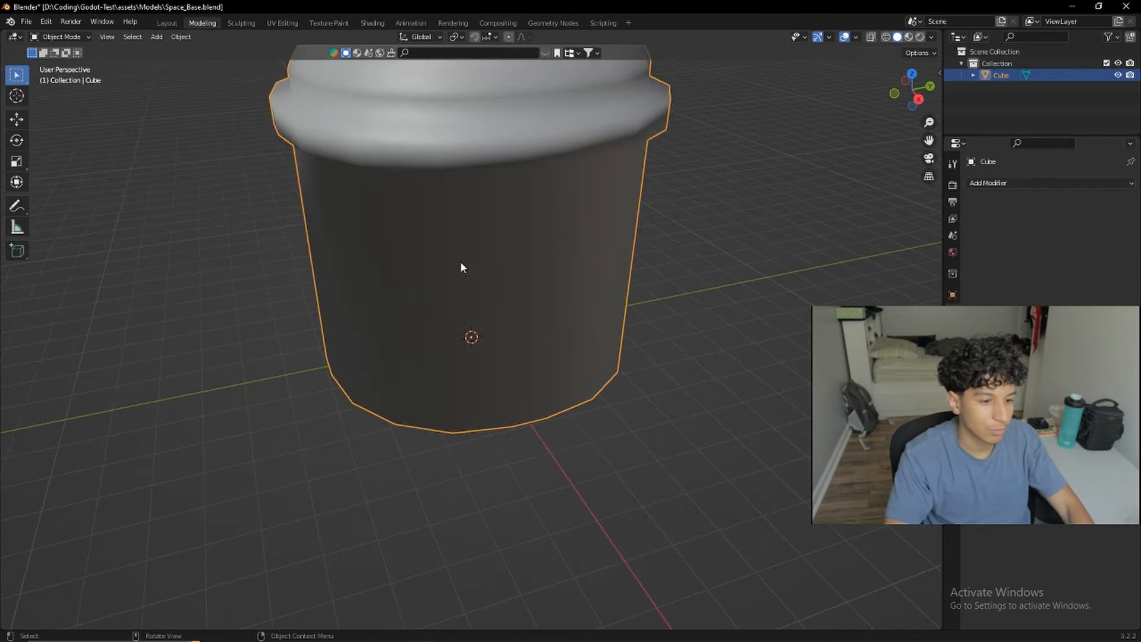
click(167, 24)
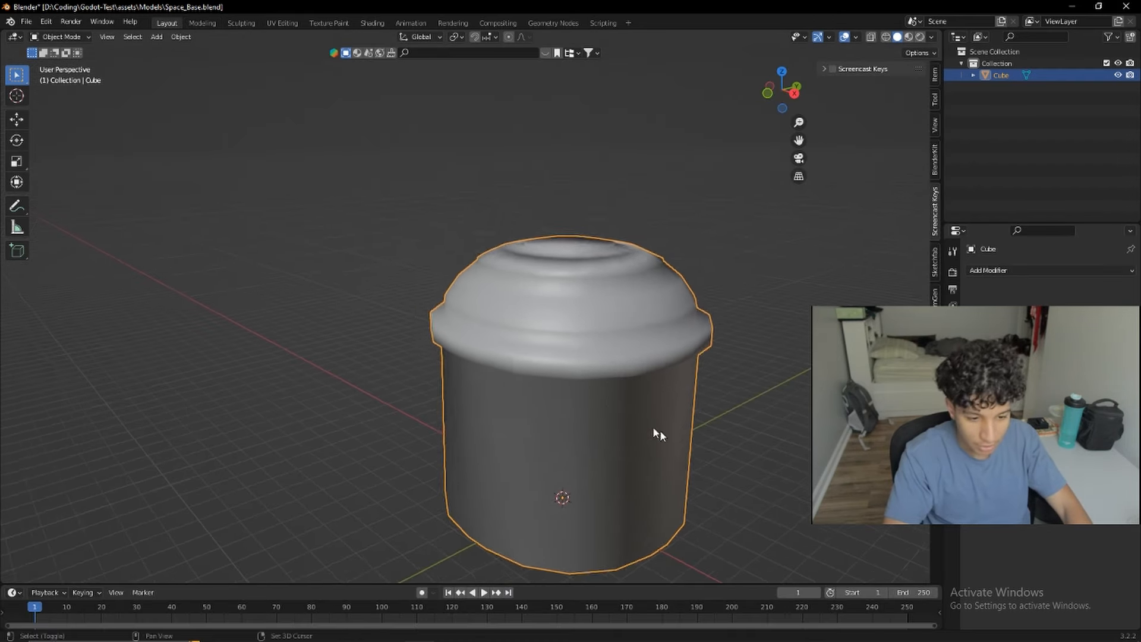
Step: Find the normals settings in the base's mesh properties and enable Auto Smooth
shift+middle_drag(659, 430, 630, 335)
click(952, 379)
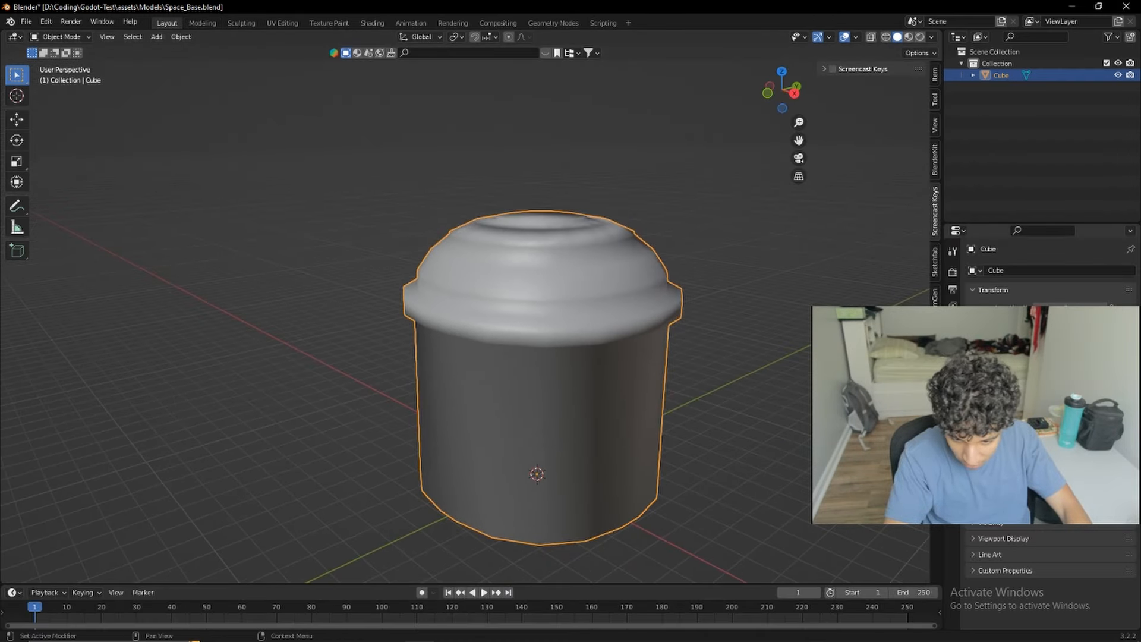
click(981, 528)
scroll(983, 528, down, 2)
click(983, 506)
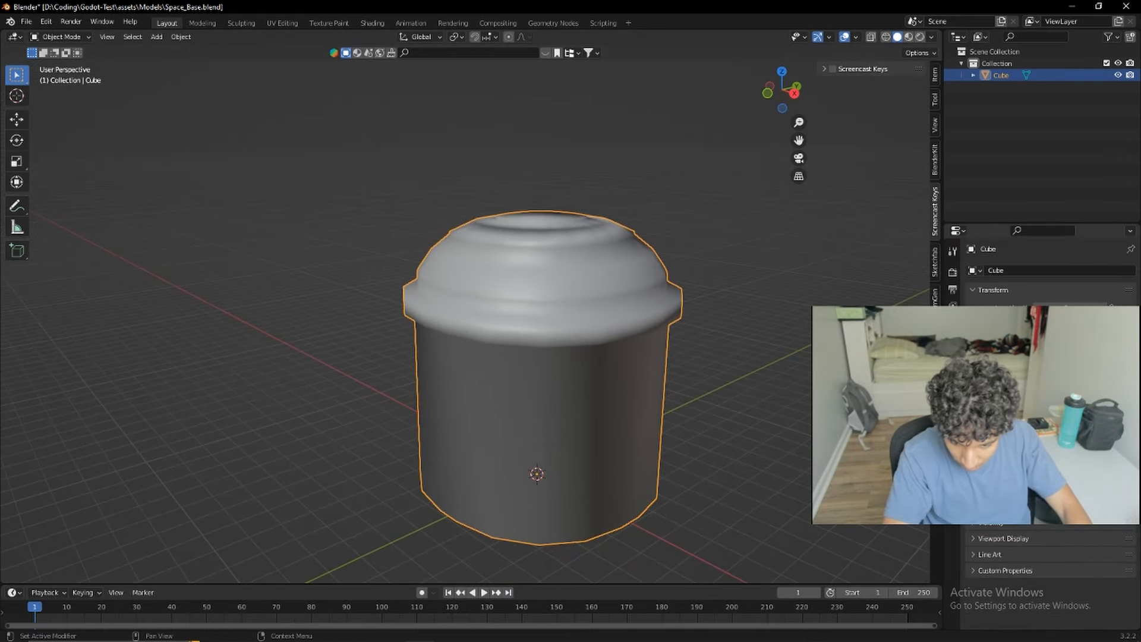
click(953, 341)
click(953, 324)
click(953, 342)
click(953, 304)
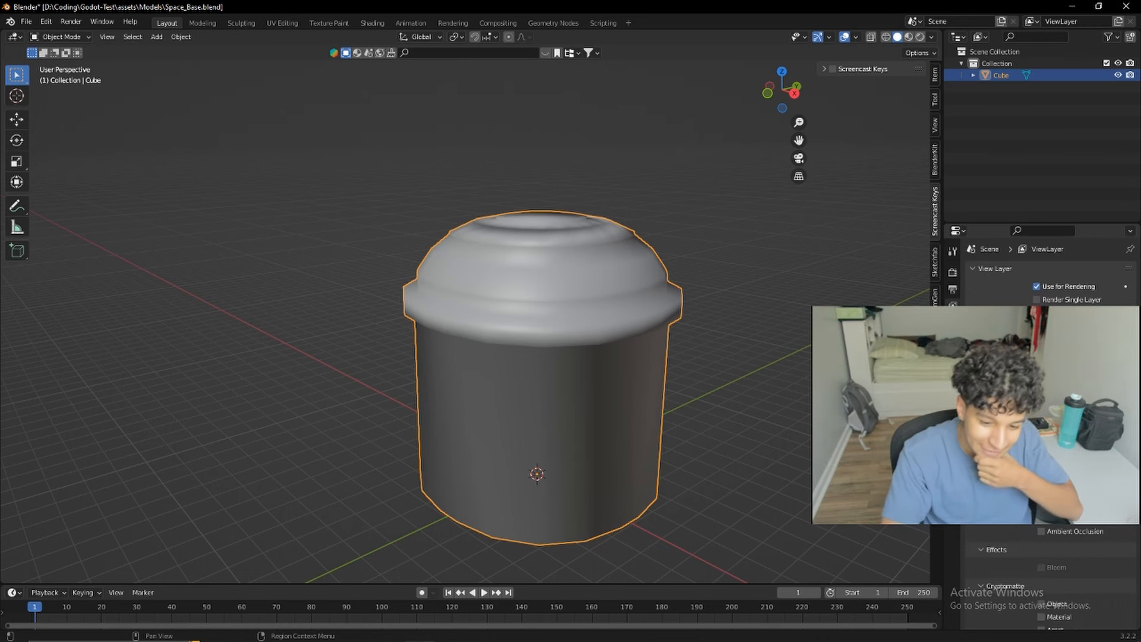
click(952, 469)
click(1001, 500)
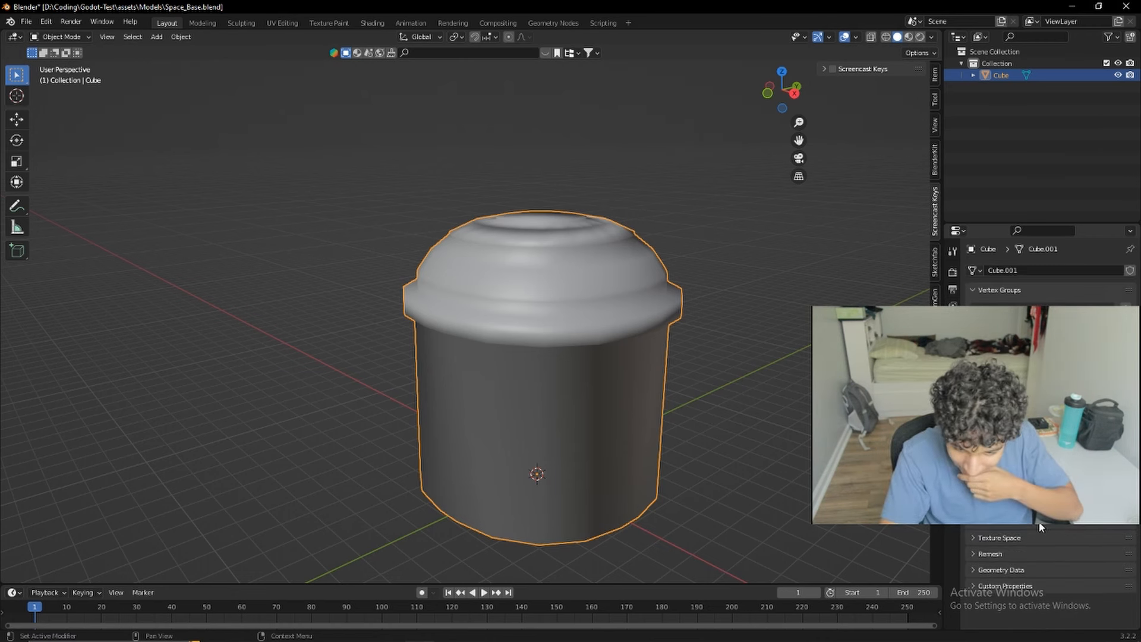
click(1038, 519)
Step: Add a cube and move it along X until it stands beside the base as a size reference
mouse_move(681, 424)
middle_down()
mouse_move(610, 404)
mouse_move(728, 441)
mouse_move(686, 403)
mouse_move(628, 390)
mouse_move(723, 420)
mouse_move(523, 356)
middle_up()
scroll(650, 400, down, 2)
key(shift+a)
mouse_move(523, 355)
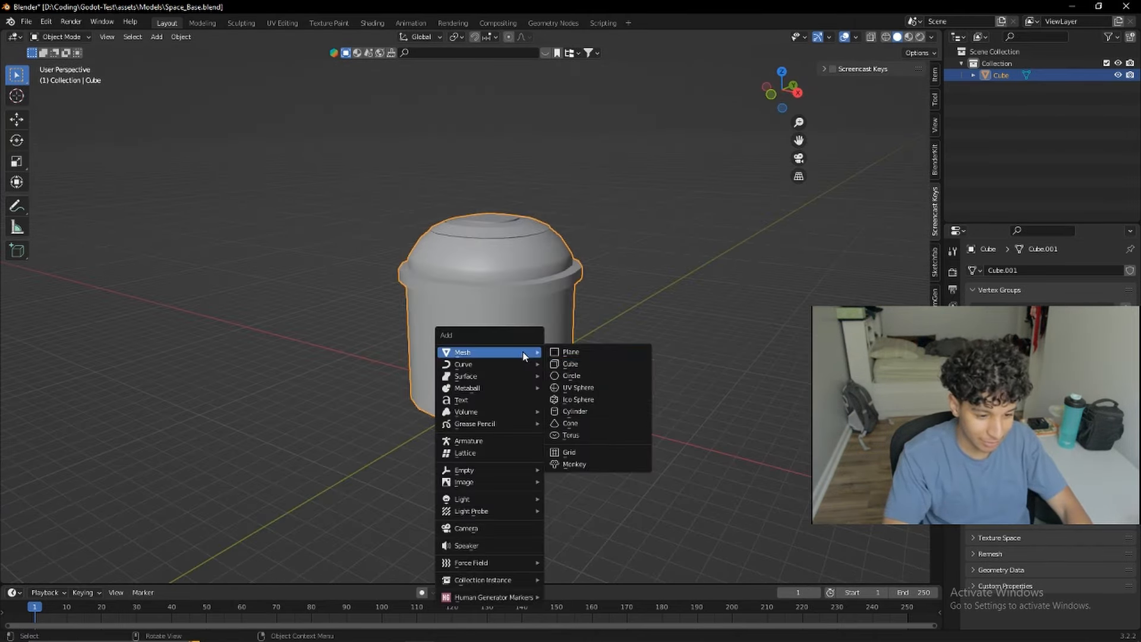
click(610, 365)
key(g)
key(x)
click(701, 391)
middle_drag(701, 391, 717, 380)
Step: Raise the cube's geometry 1 m along Z in Edit Mode and compare its size with the base
key(Tab)
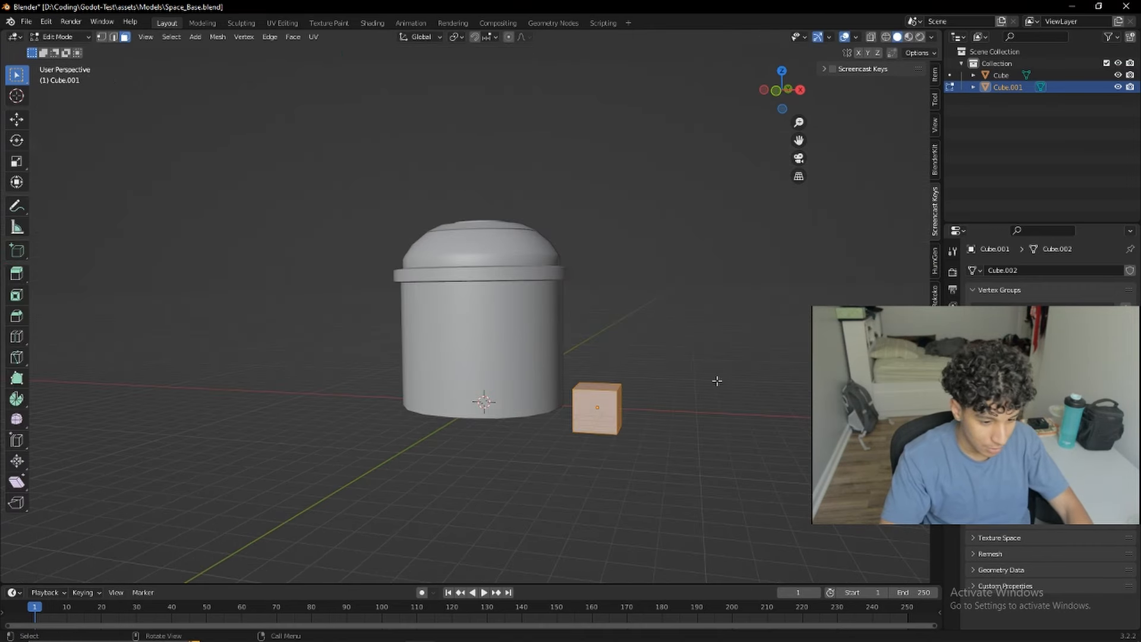
key(g)
key(z)
key(1)
middle_drag(677, 367, 615, 364)
click(491, 331)
middle_drag(505, 338, 552, 352)
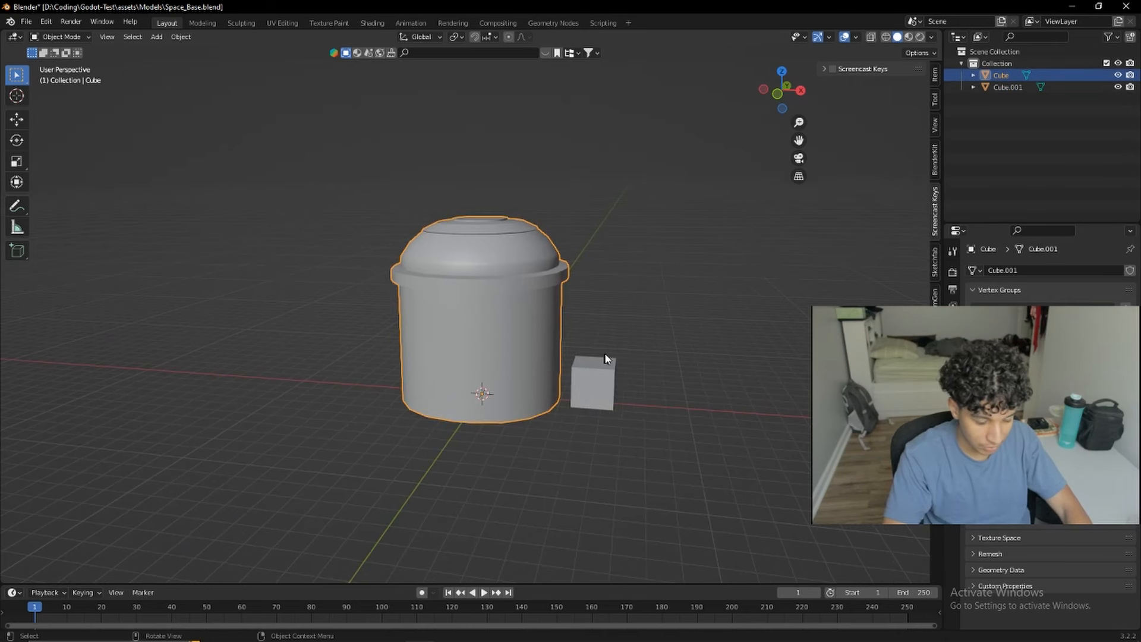
scroll(565, 362, down, 2)
Step: Move the reference cube in top view onto the negative Y side of the base
click(557, 360)
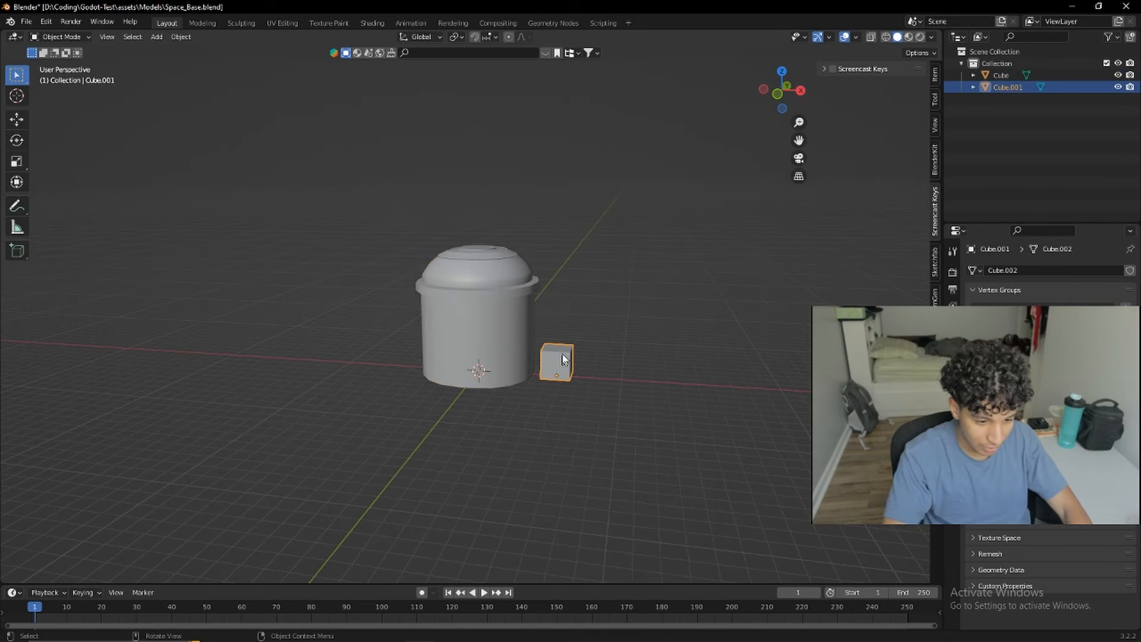
click(781, 71)
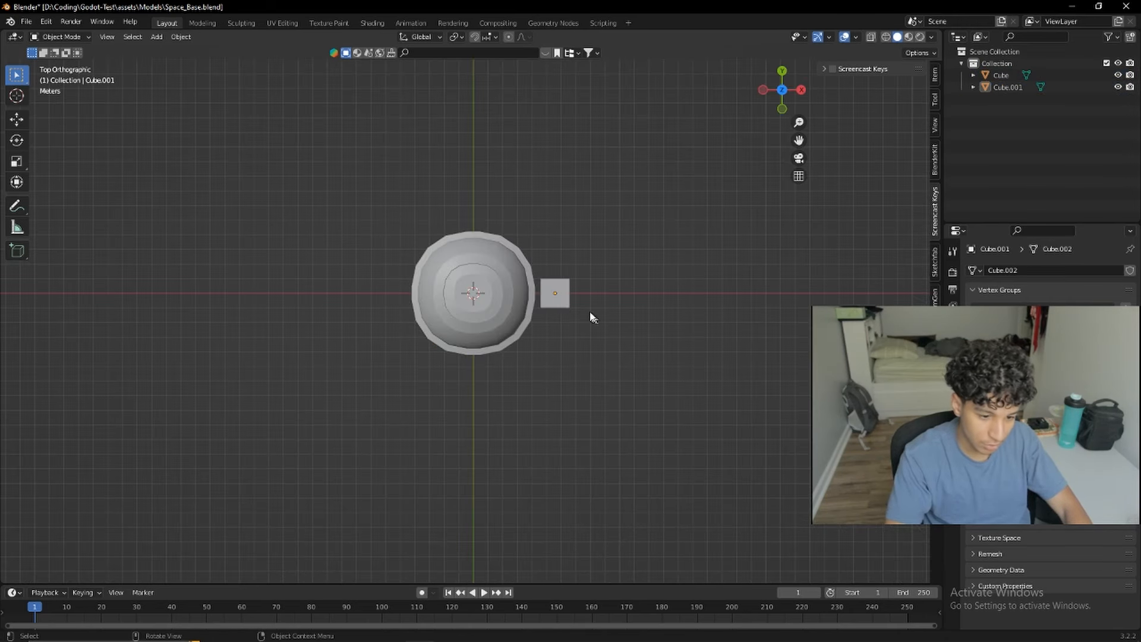
key(g)
click(470, 498)
Step: Scale the domed base up uniformly by about 1.918
click(527, 324)
key(s)
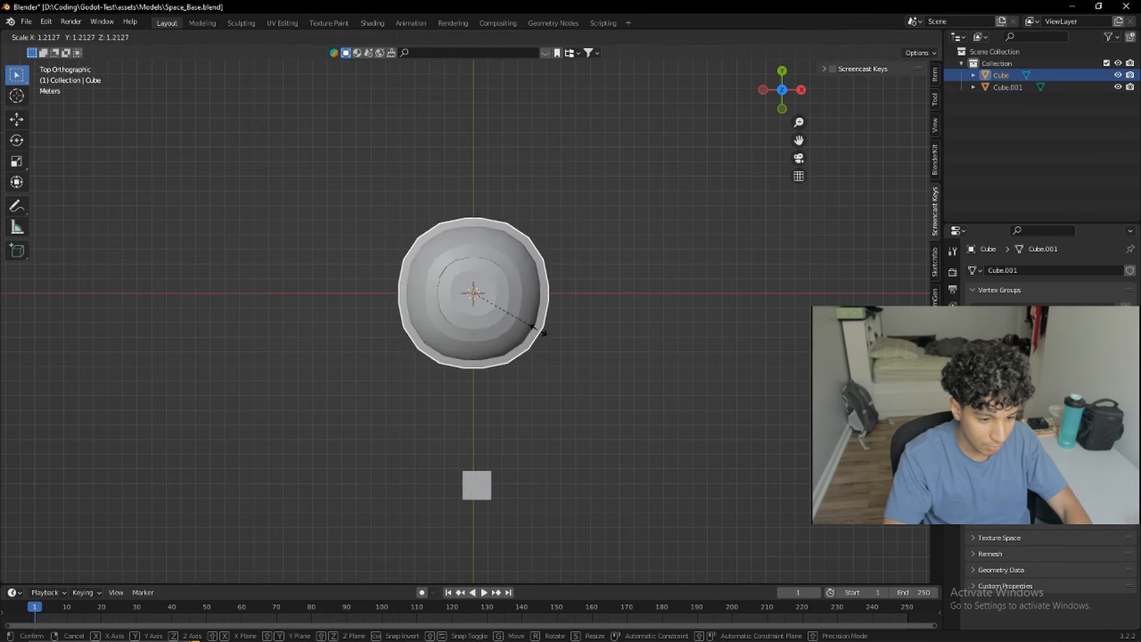
click(637, 377)
middle_drag(637, 377, 678, 313)
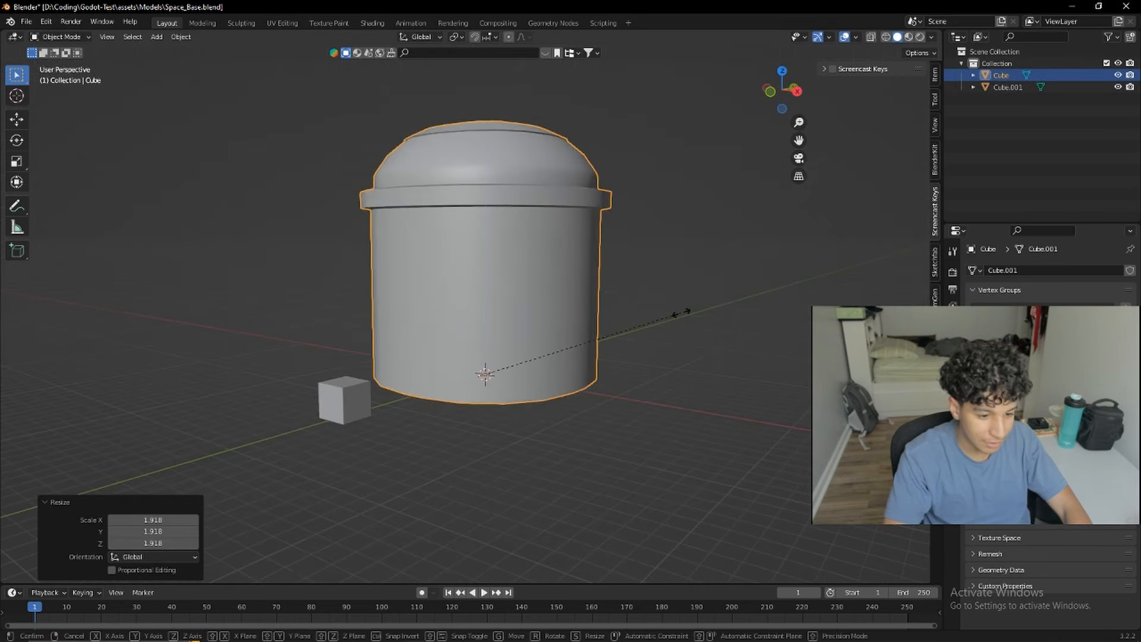
Step: Flatten the domed base by scaling it along Z to about 0.679
key(s)
key(z)
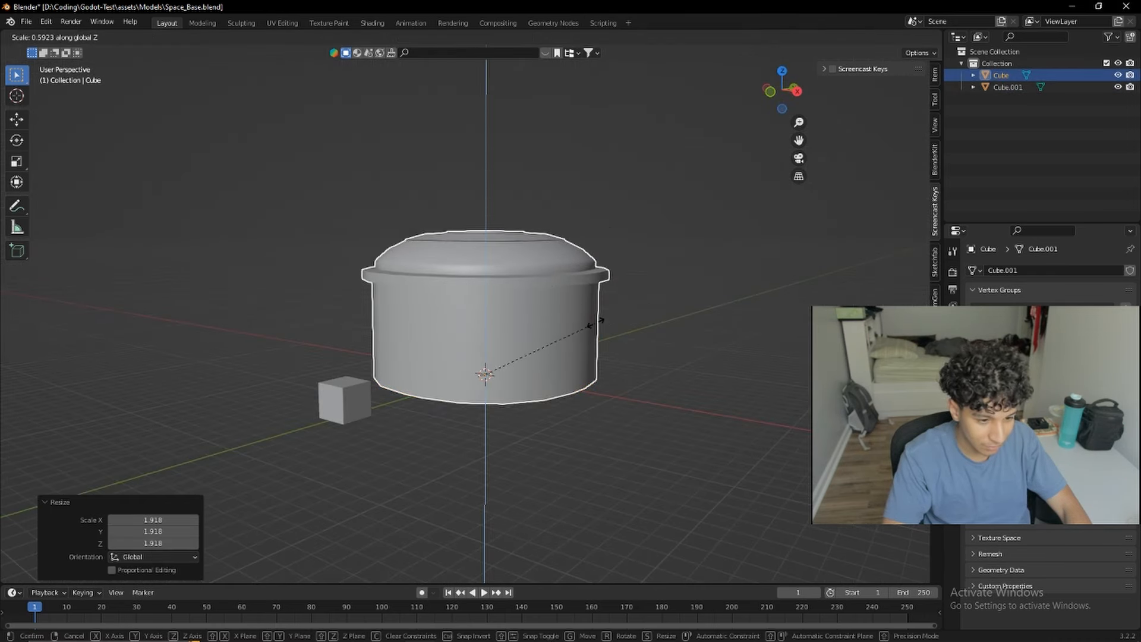
click(624, 326)
middle_drag(655, 336, 568, 315)
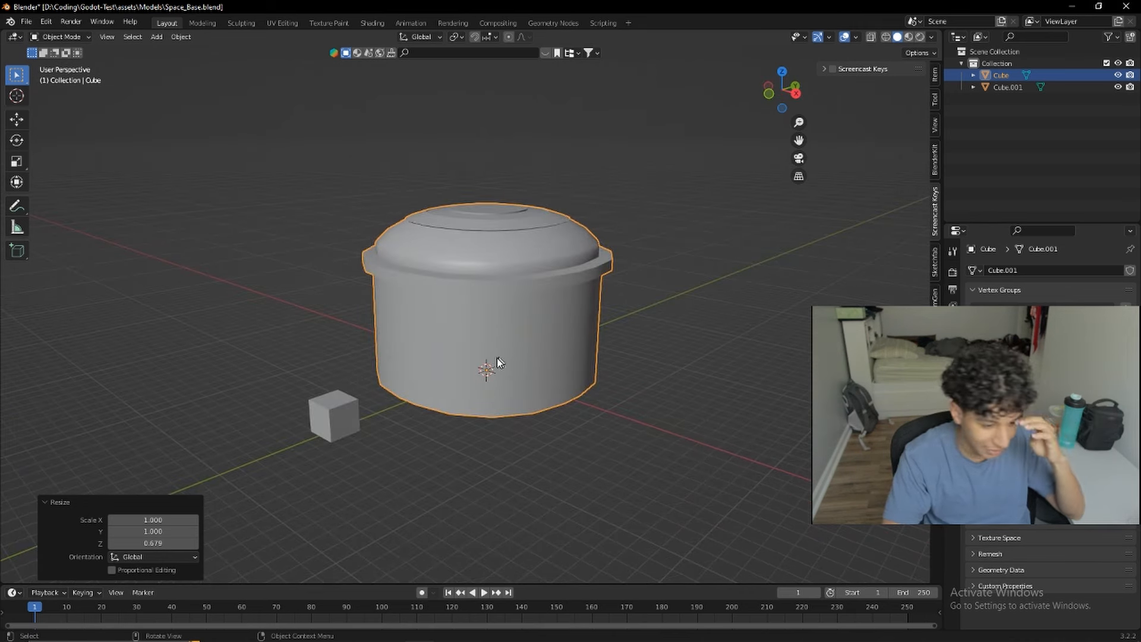
middle_drag(506, 345, 567, 357)
Step: Undo the scaling of the base and delete the small reference cube
key(ctrl+z)
scroll(531, 348, down, 3)
click(551, 469)
key(Delete)
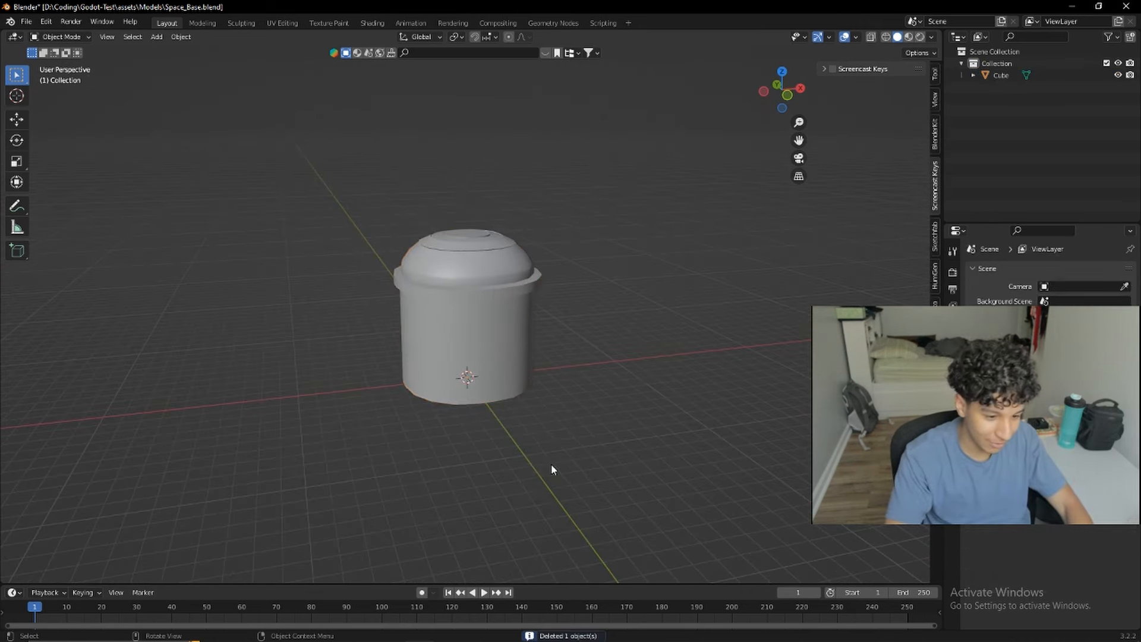
Step: Edit the domed base and select the full ring of vertical wall faces on its cylindrical body
middle_drag(505, 405, 515, 359)
click(515, 358)
key(Tab)
scroll(515, 358, up, 5)
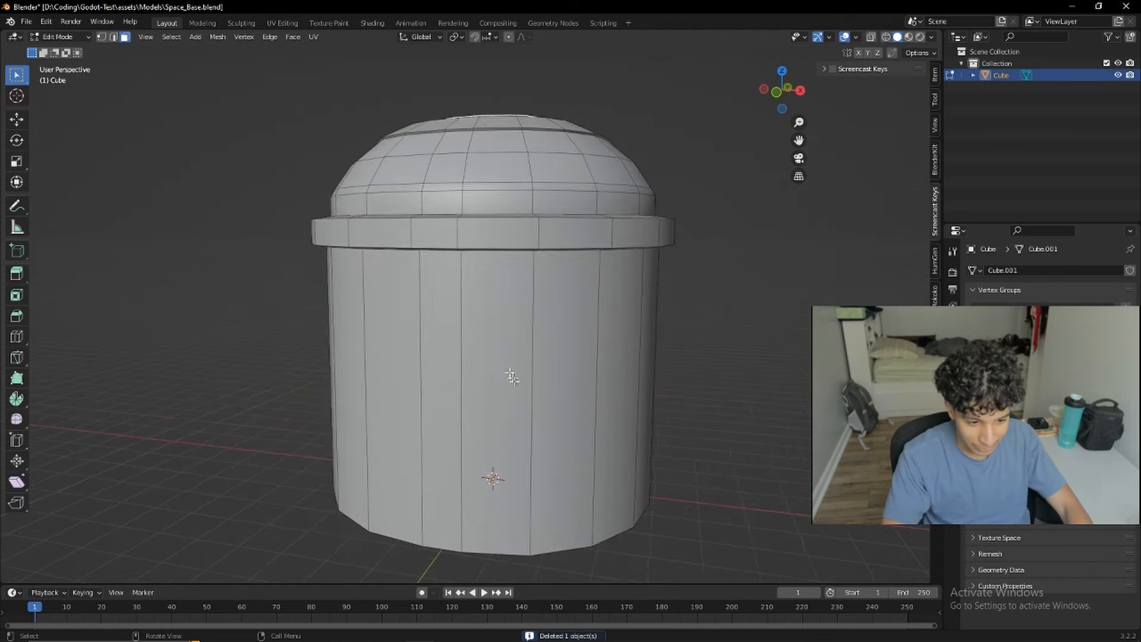
alt+click(545, 363)
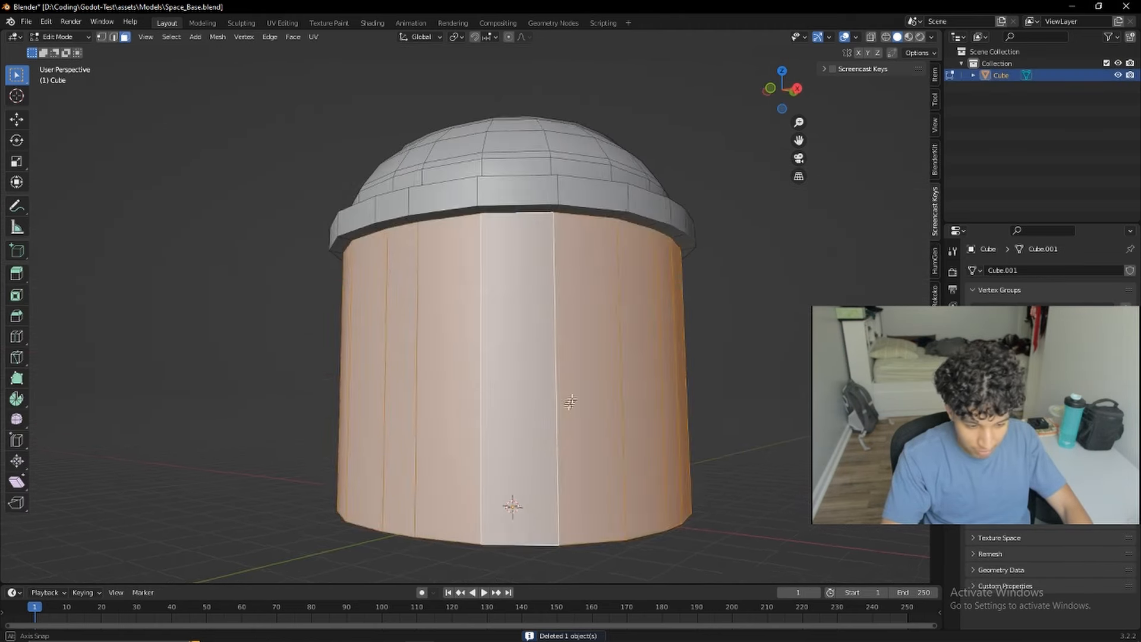
middle_drag(544, 363, 564, 352)
Step: Create a new material for the base in the Shading workspace and rename it Base Color
key(Tab)
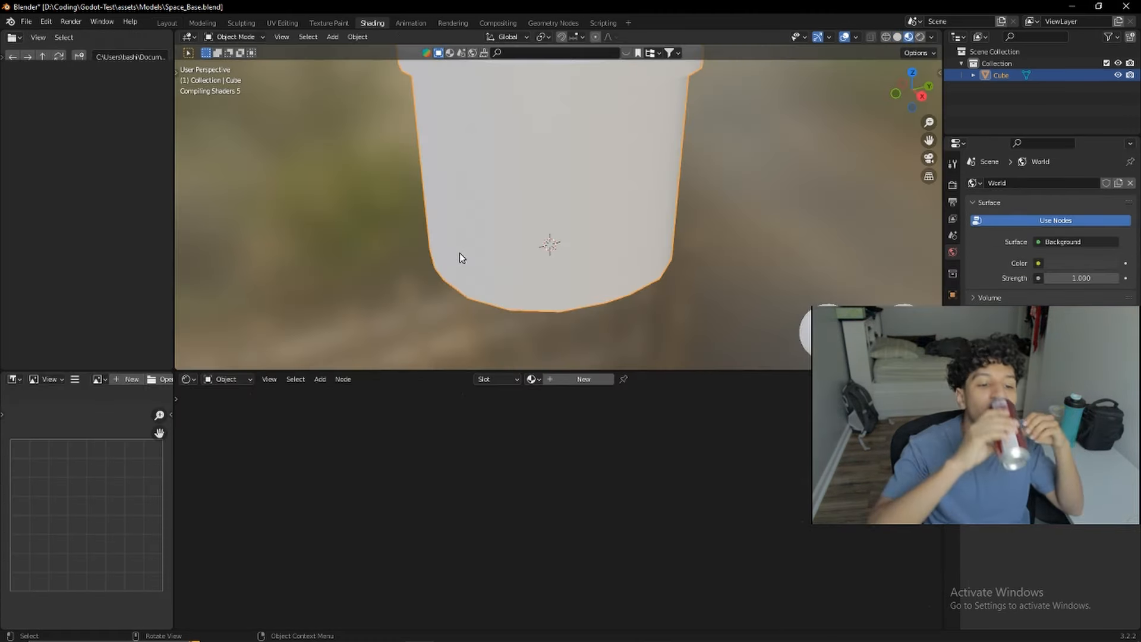
middle_drag(515, 199, 575, 237)
key(Tab)
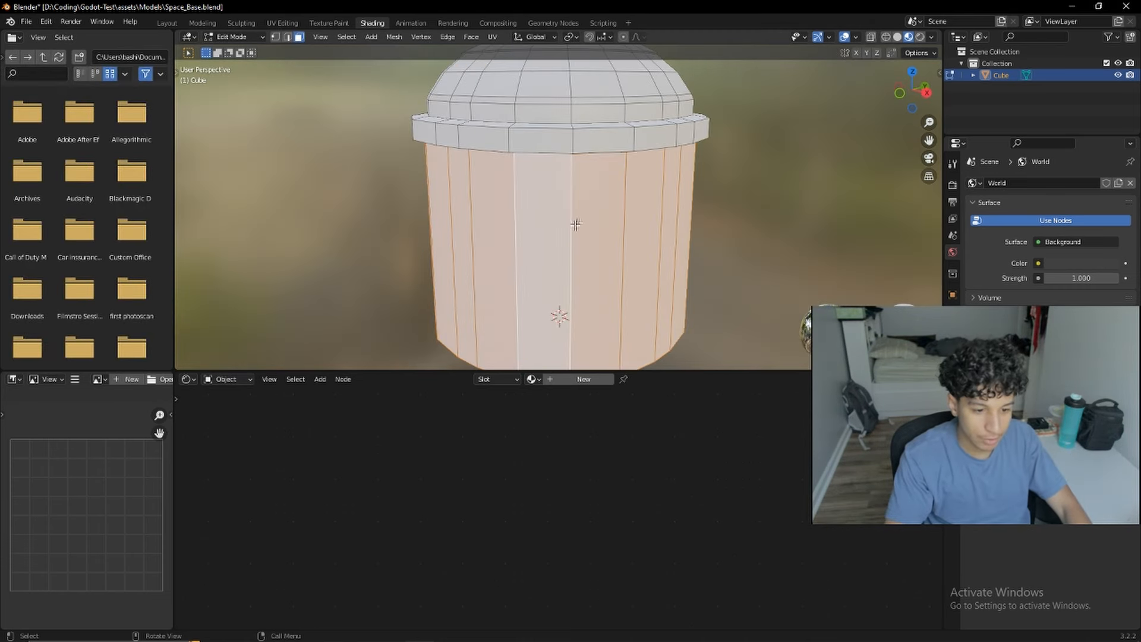
click(561, 381)
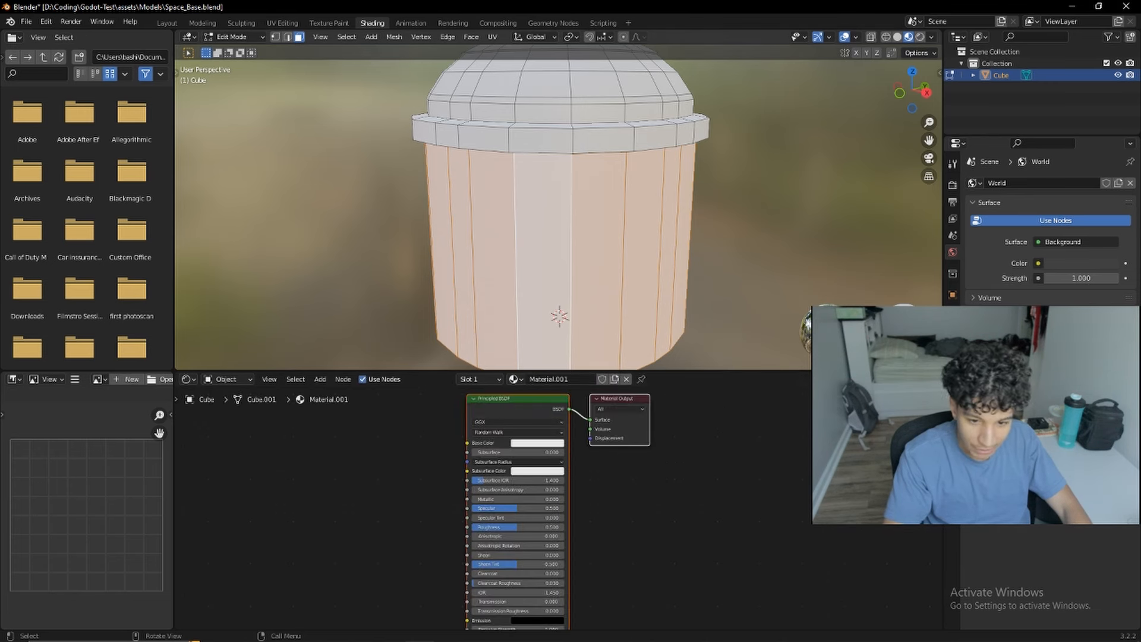
click(952, 397)
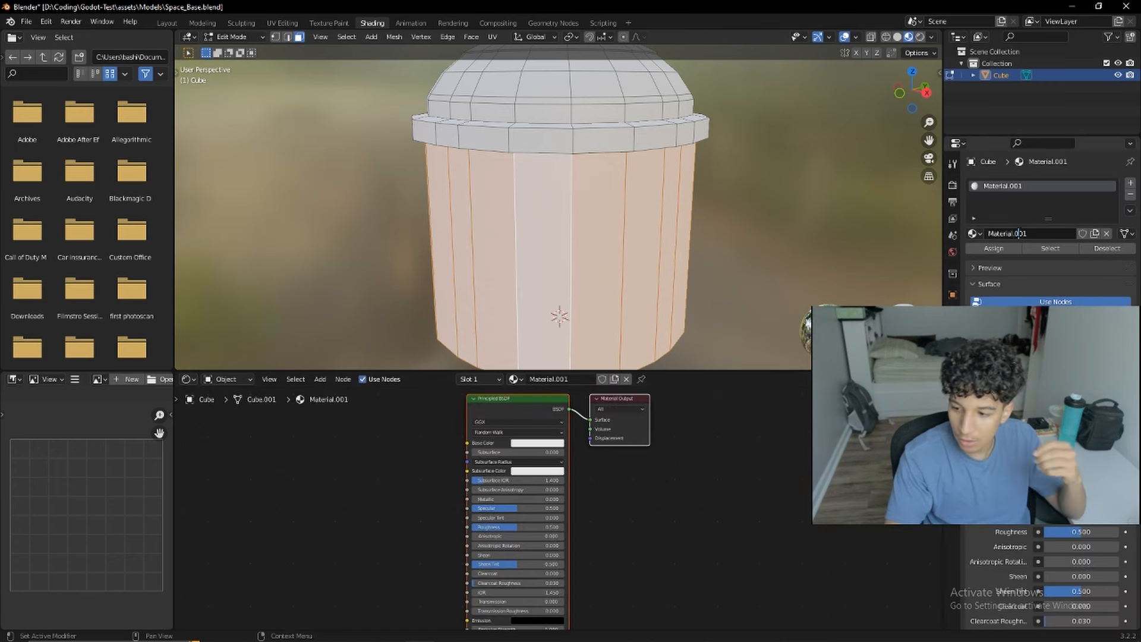
text(B)
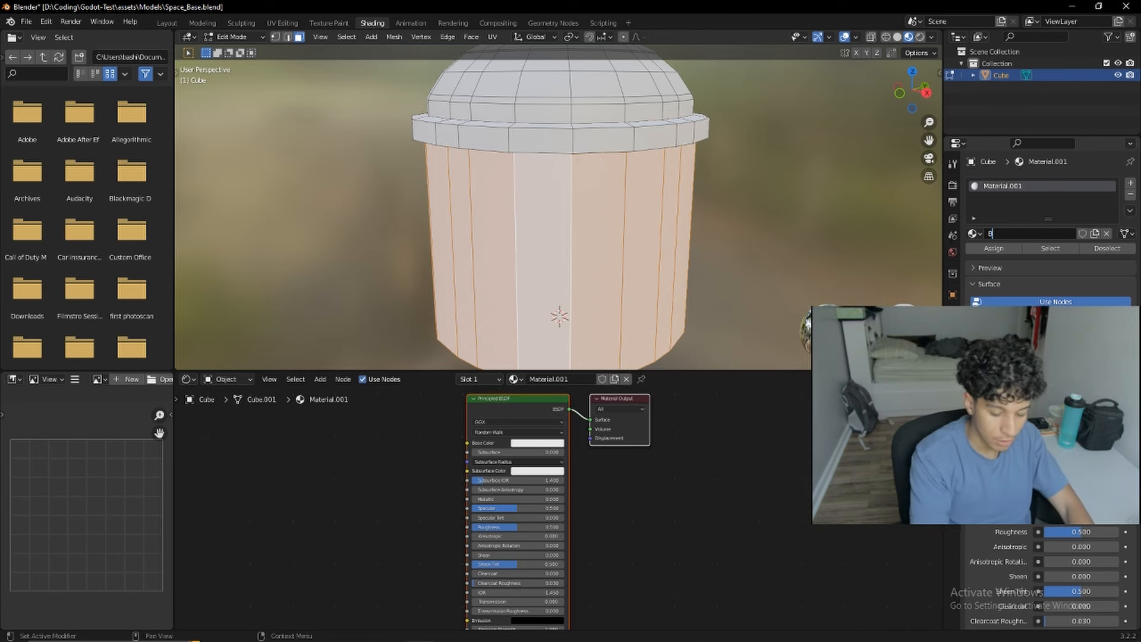
text(ase Color)
key(Return)
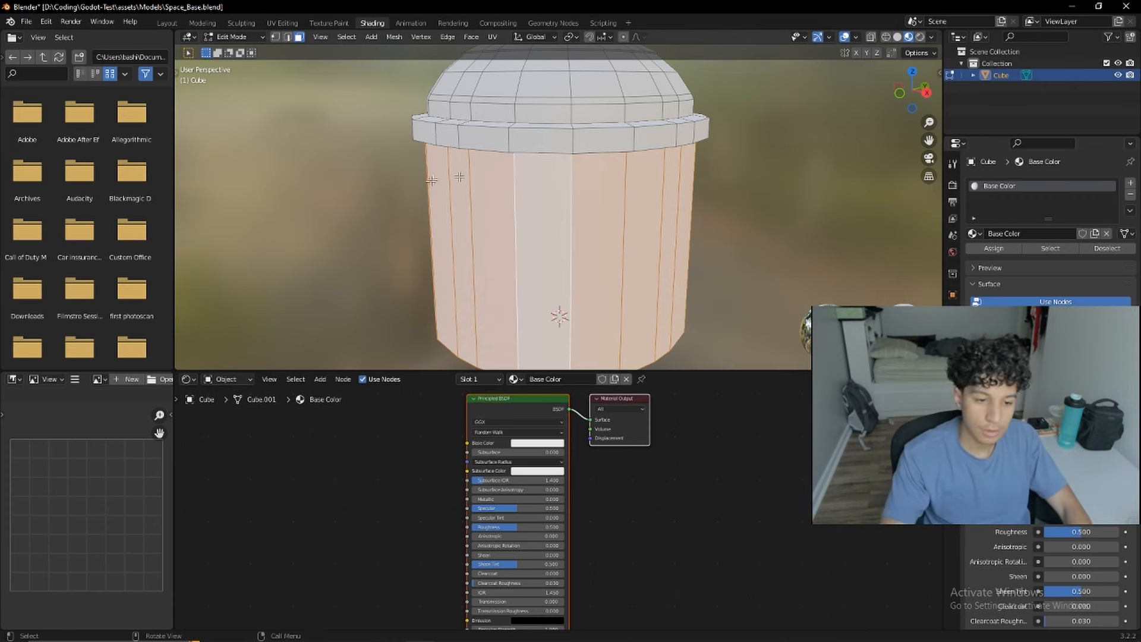
Step: Back in the Layout workspace, extend the wall-face selection with the dome's lower face rings above the protruding rim
scroll(581, 207, up, 4)
middle_drag(580, 207, 581, 182)
scroll(581, 182, down, 5)
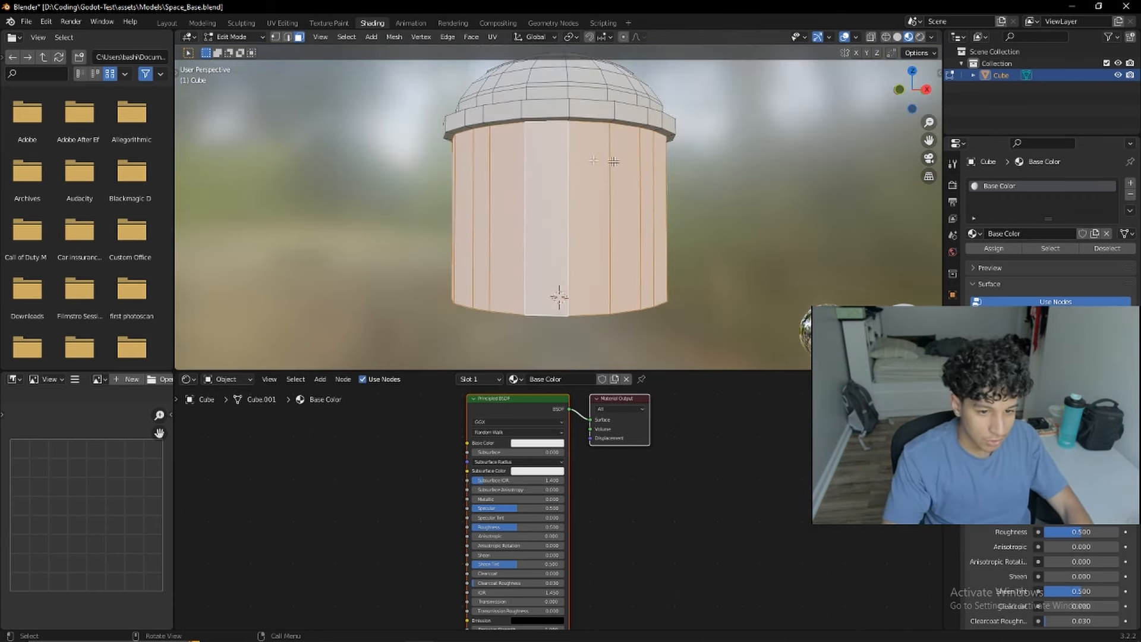
click(167, 23)
middle_drag(533, 343, 535, 440)
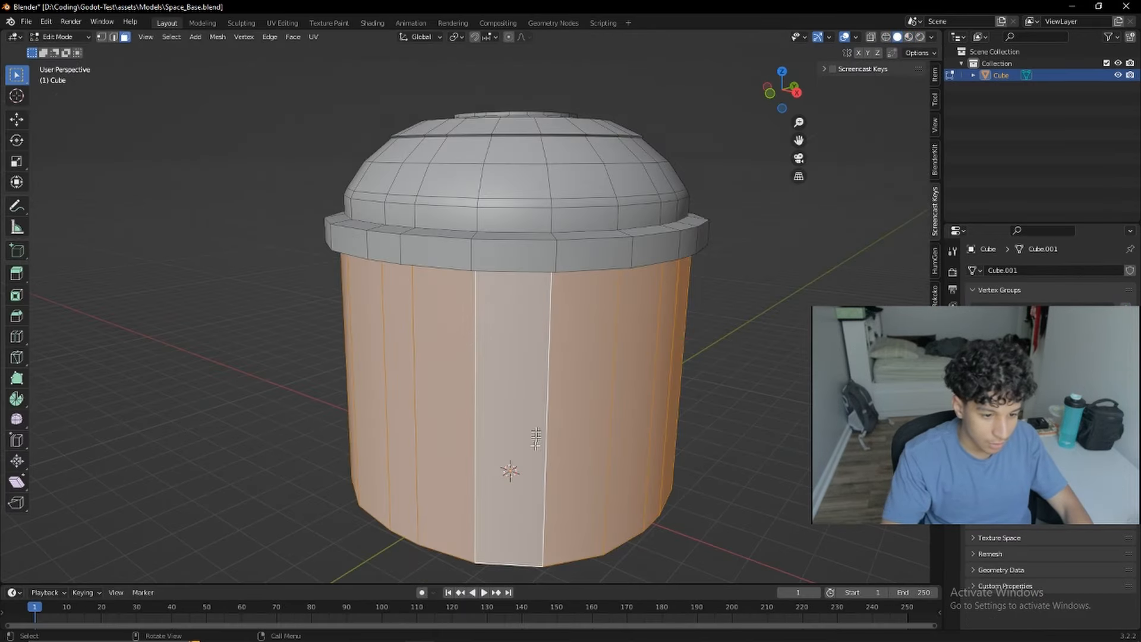
scroll(530, 286, up, 3)
middle_drag(531, 286, 503, 159)
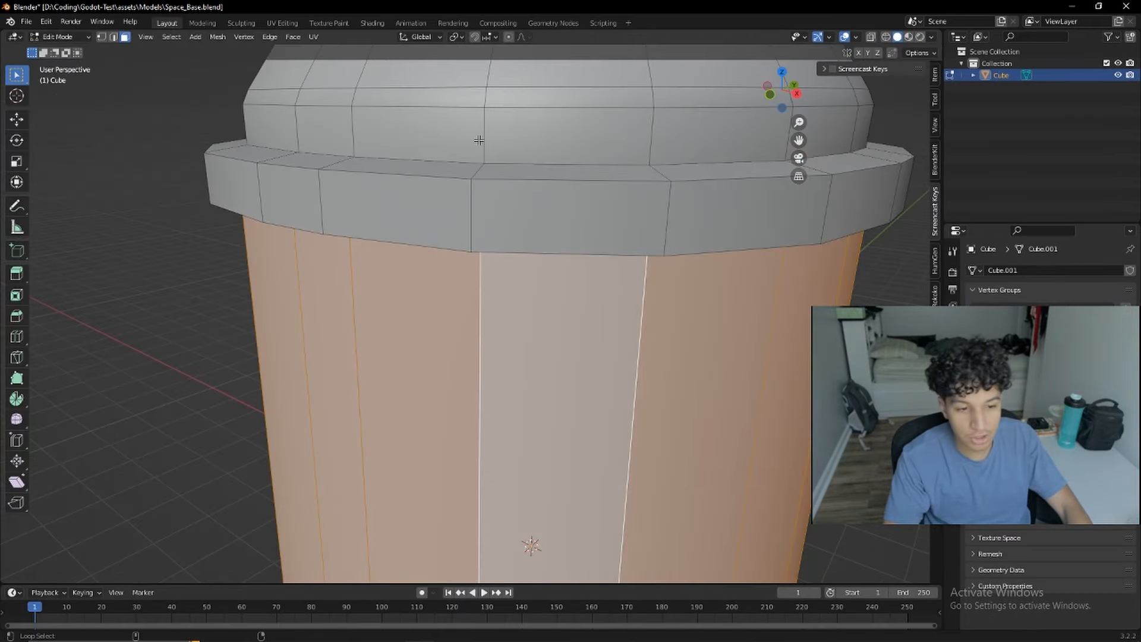
alt+shift+click(479, 140)
shift+middle_drag(558, 146, 551, 247)
alt+shift+click(476, 228)
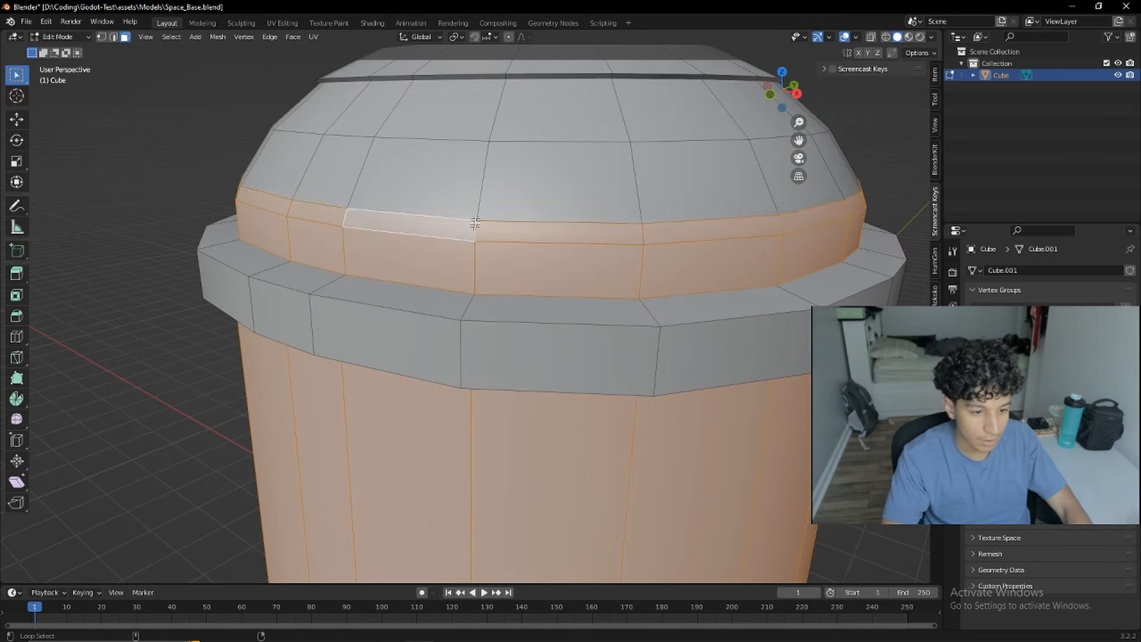
alt+shift+click(481, 186)
alt+shift+click(498, 121)
Step: Add the inner face ring near the dome's top and invert the selection to the rim and upper dome bands
middle_drag(579, 156, 523, 202)
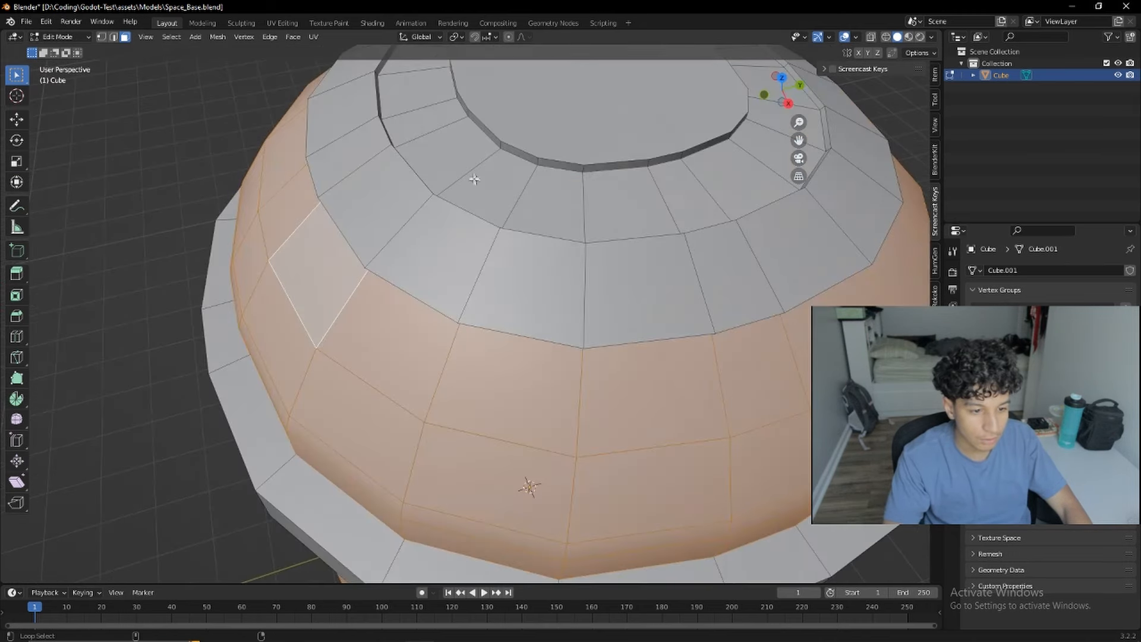
alt+shift+click(472, 175)
middle_drag(472, 175, 562, 172)
scroll(570, 197, down, 8)
middle_drag(580, 356, 492, 301)
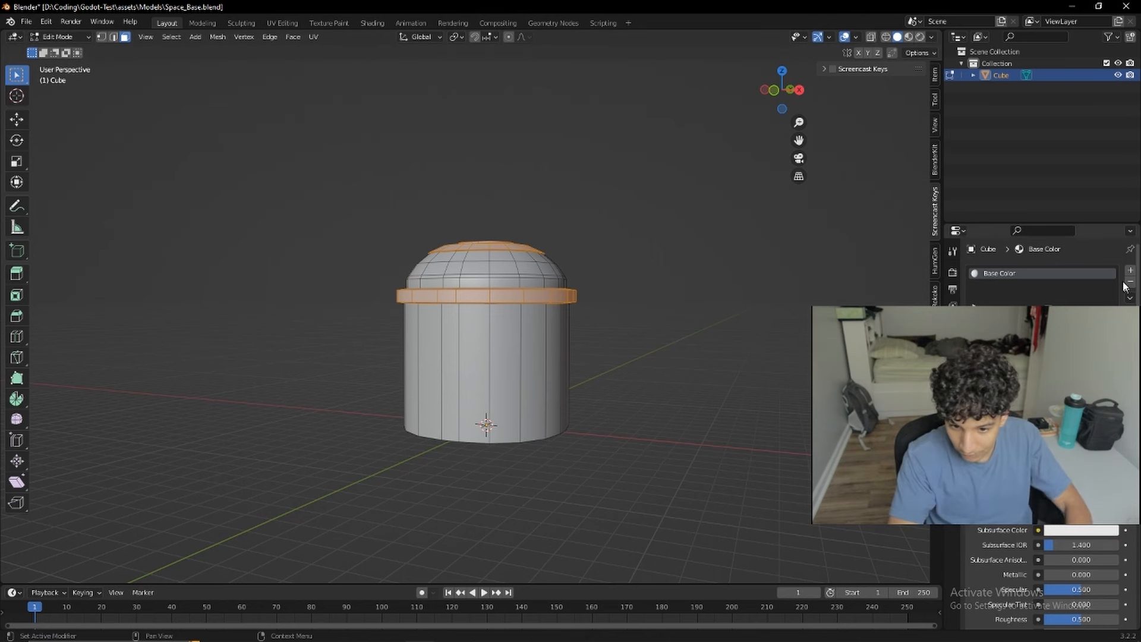
Step: Add a second material named Secondary Color and assign it to the selected rim and upper dome faces
click(1130, 270)
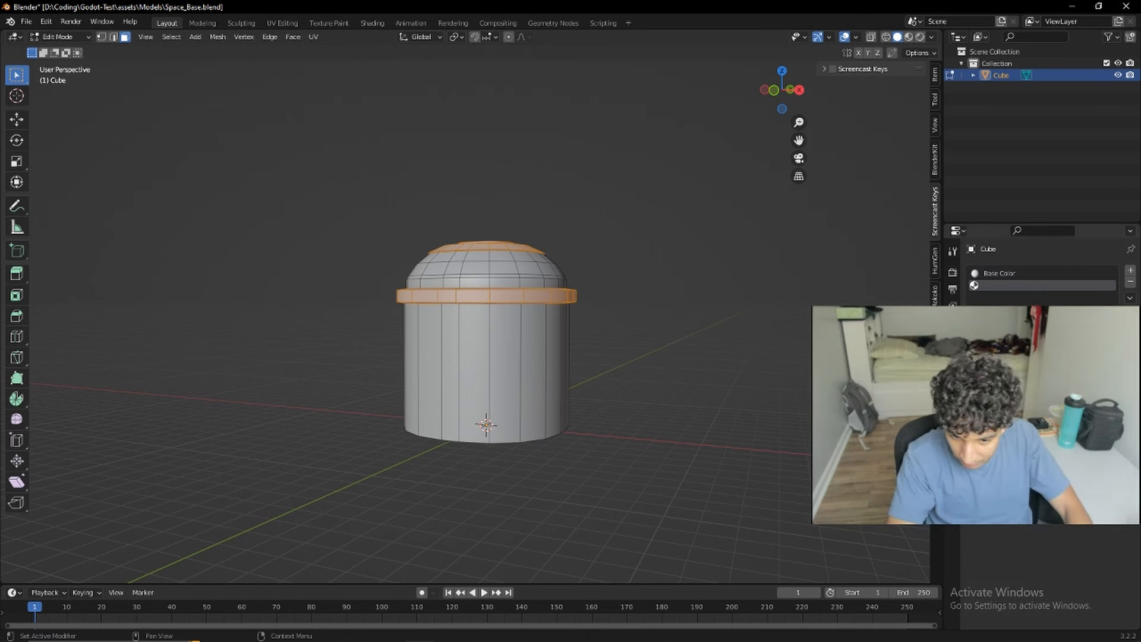
click(1004, 294)
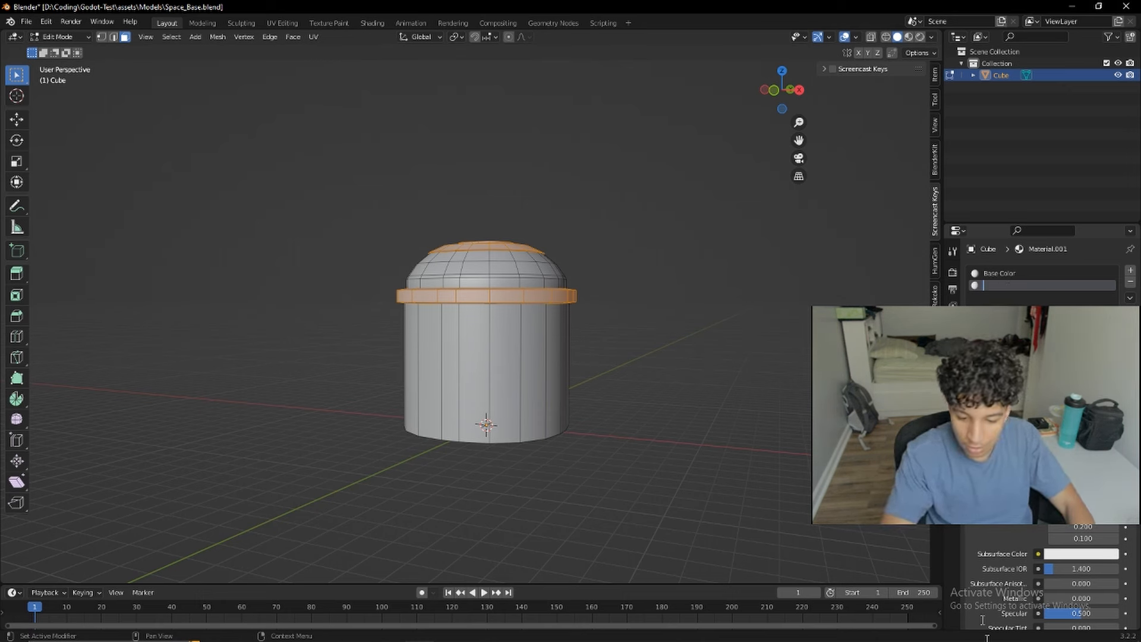
click(1059, 631)
click(1028, 526)
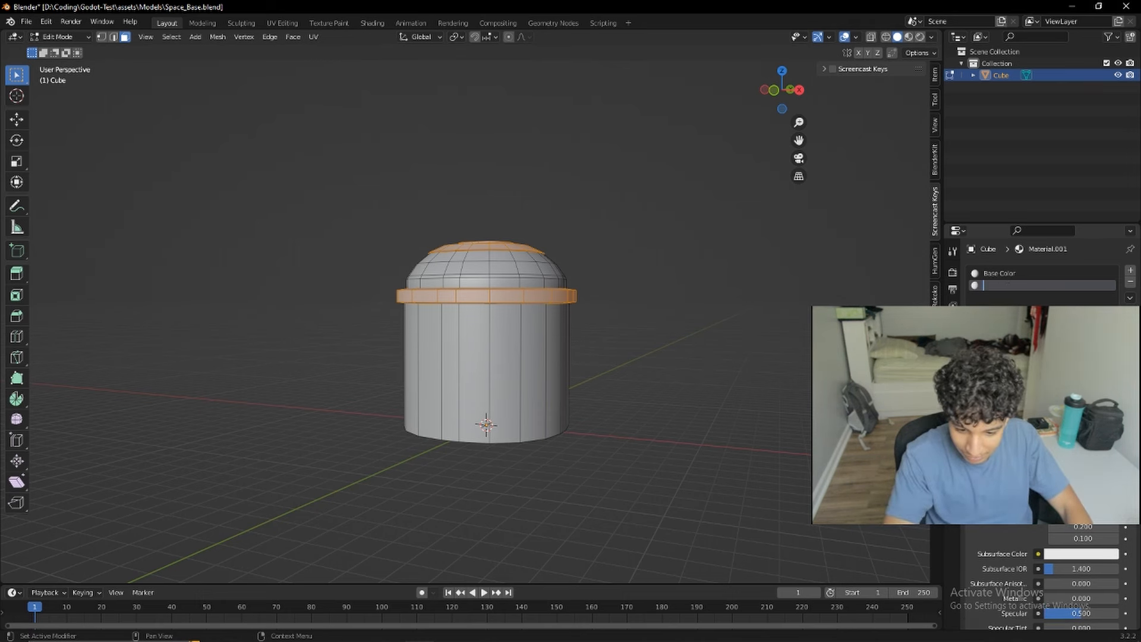
text(S)
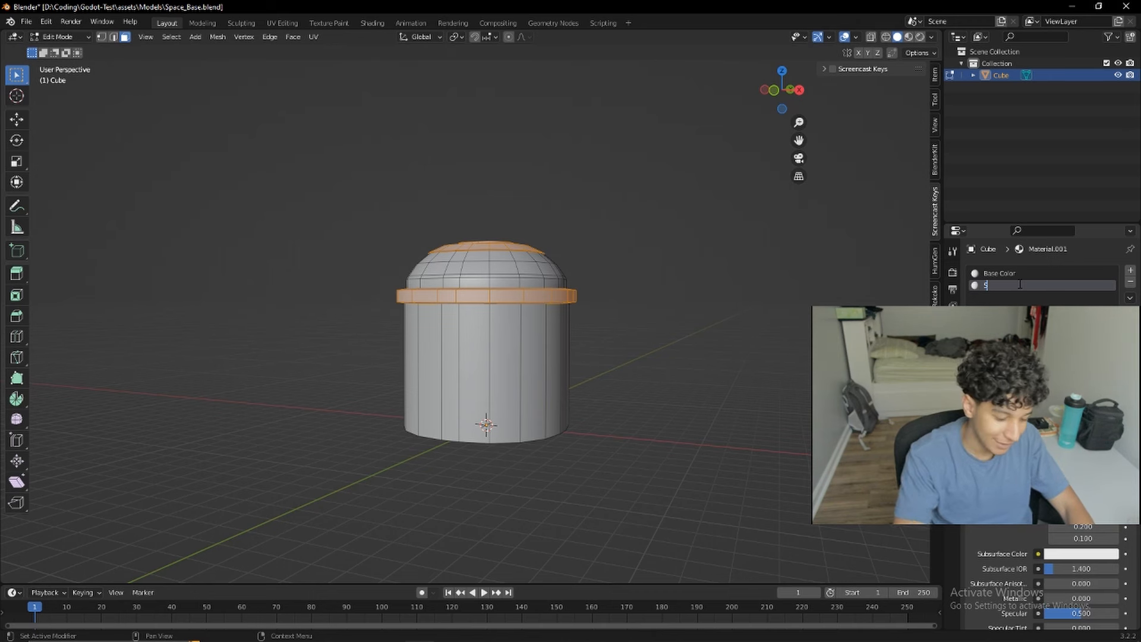
text(econdary)
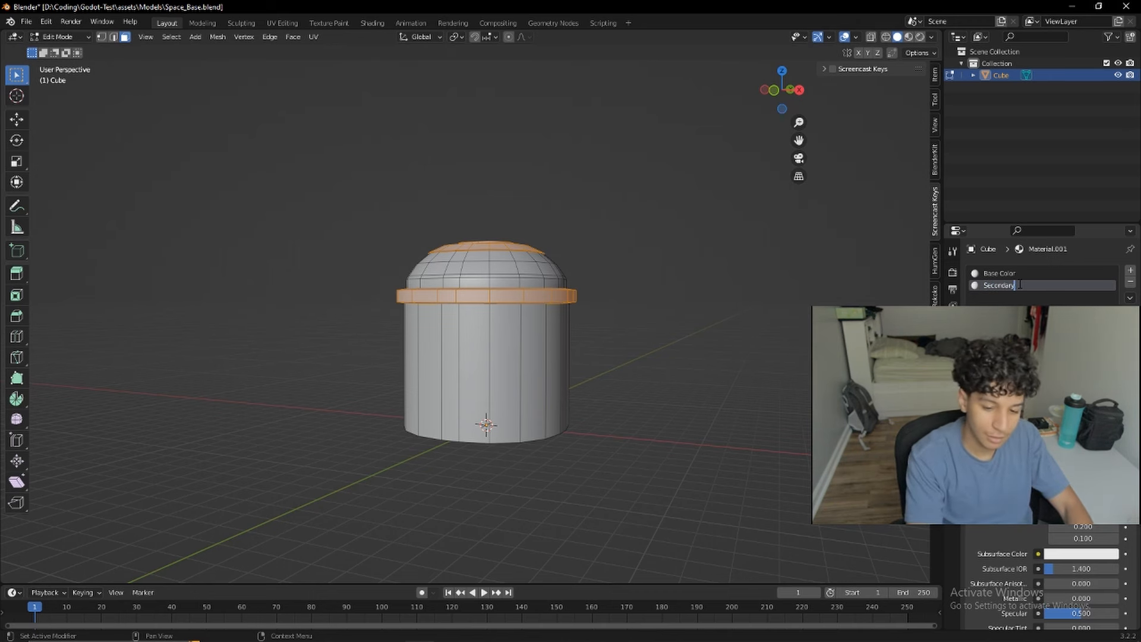
text( Color)
key(Return)
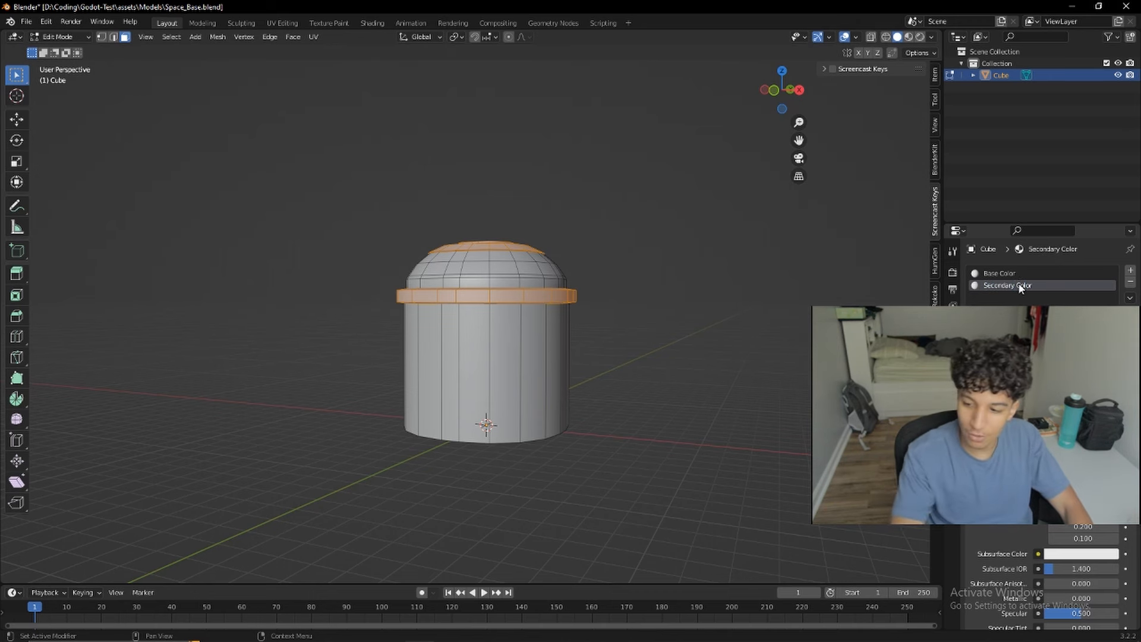
middle_drag(637, 298, 586, 412)
key(Tab)
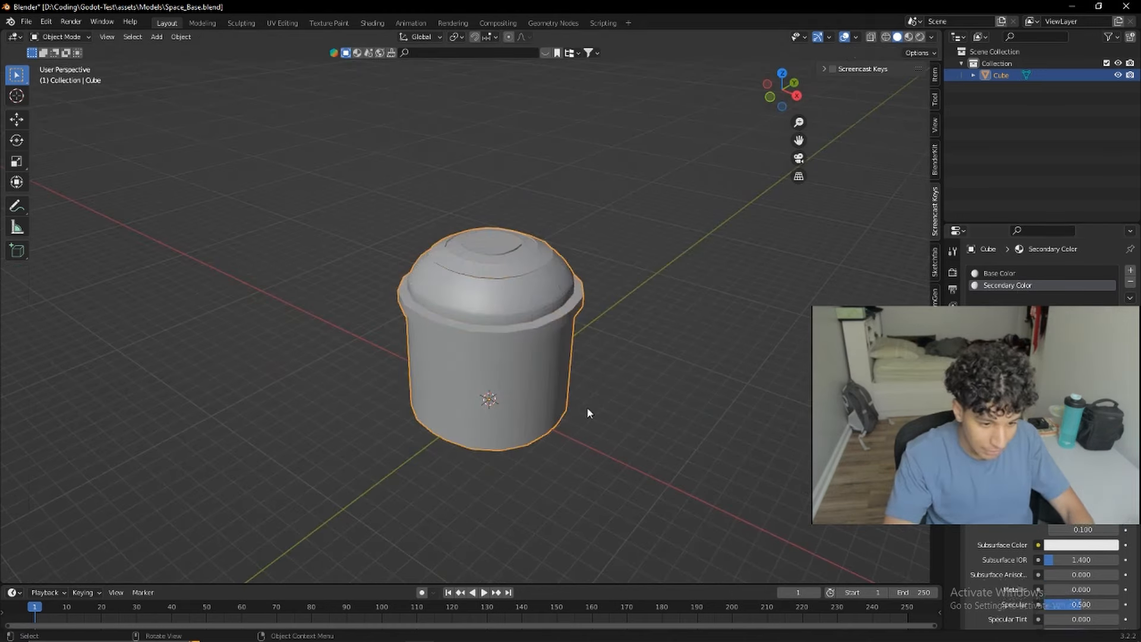
Step: Set the base color of the Secondary Color material to near black in the Shading workspace
click(372, 23)
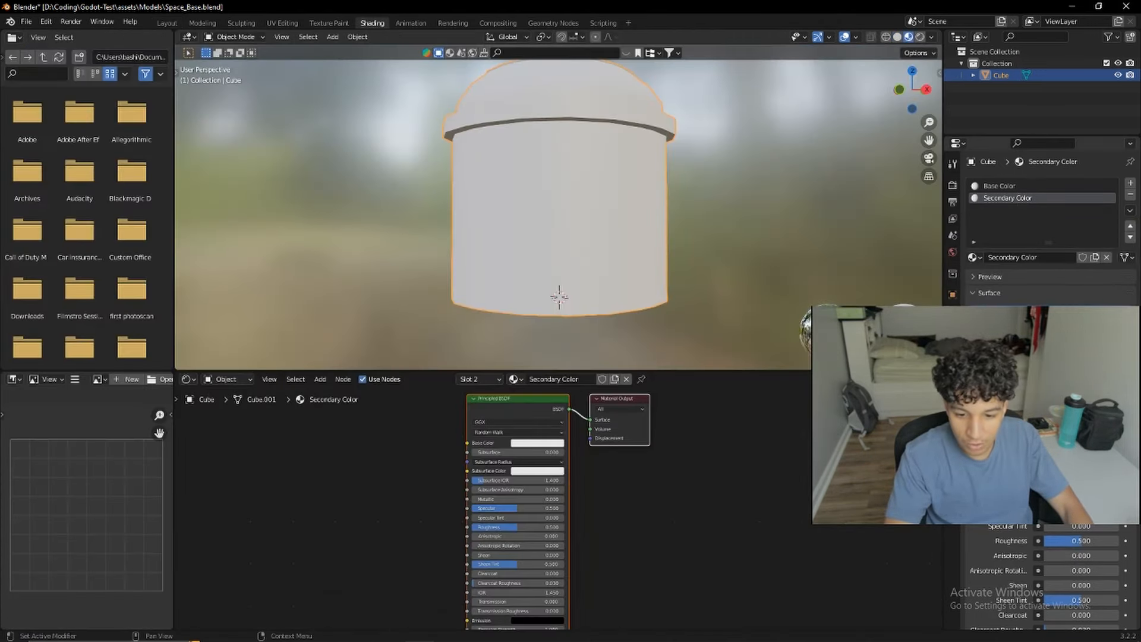
click(1080, 382)
drag(1110, 225, 1109, 300)
middle_drag(767, 255, 624, 255)
click(1011, 185)
click(1014, 198)
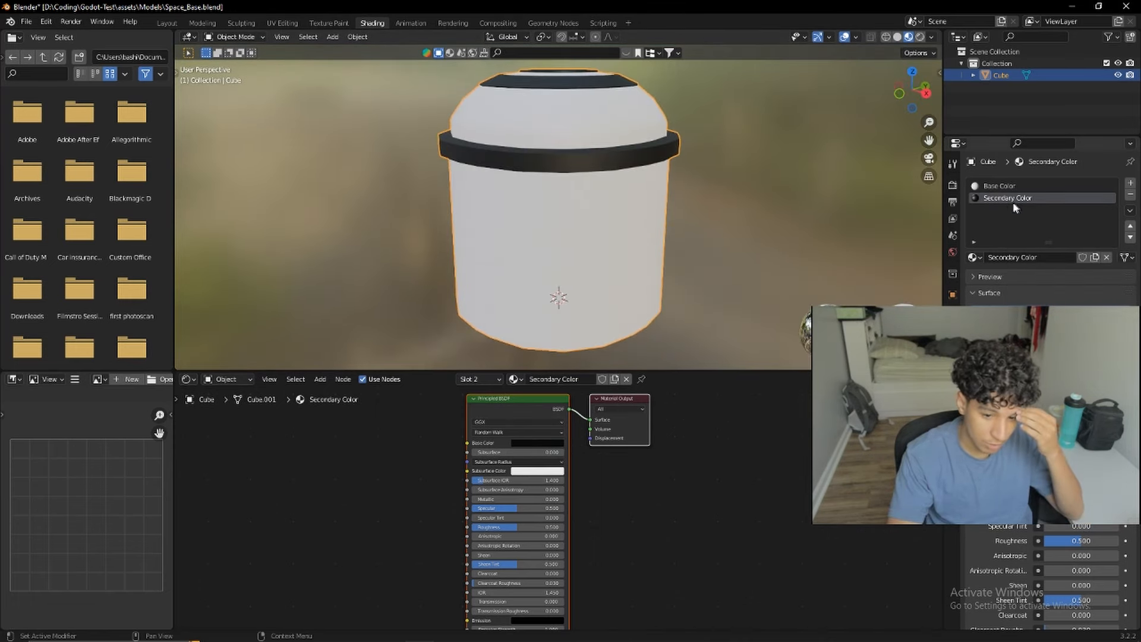
Step: Switch to the browser and examine the domes in the low-poly space base reference image
mouse_move(323, 627)
click(389, 597)
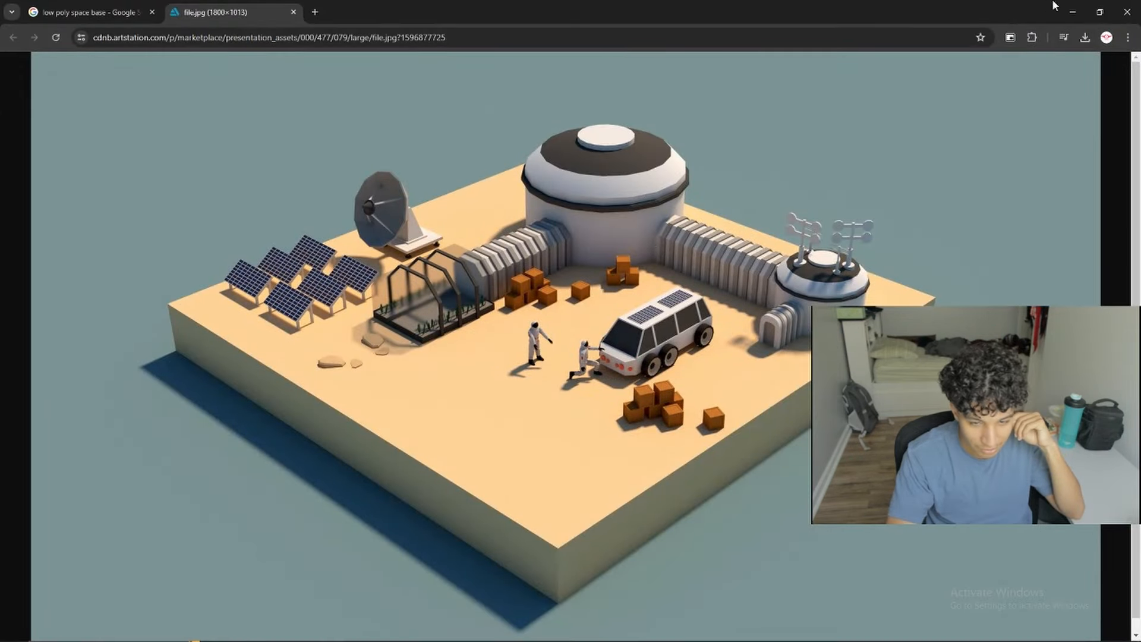
click(1073, 11)
Step: Try to scale the base up uniformly by about 1.82 and rescale it along Z
scroll(641, 213, down, 3)
key(s)
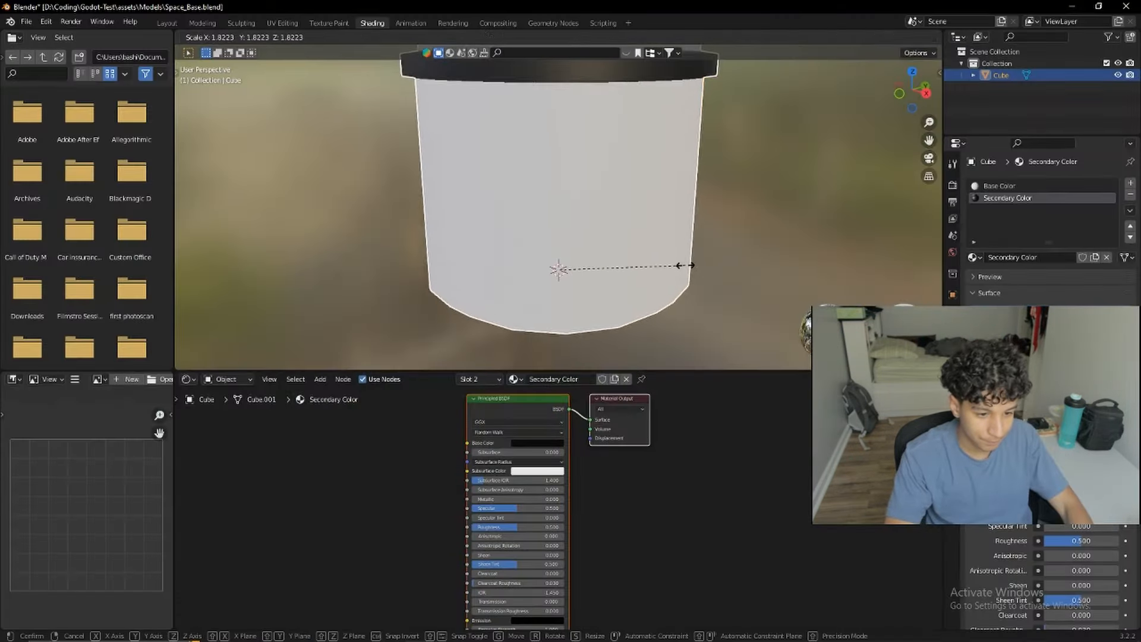
click(682, 265)
key(s)
key(z)
click(632, 268)
middle_drag(632, 267, 659, 253)
scroll(662, 255, up, 3)
scroll(644, 257, down, 4)
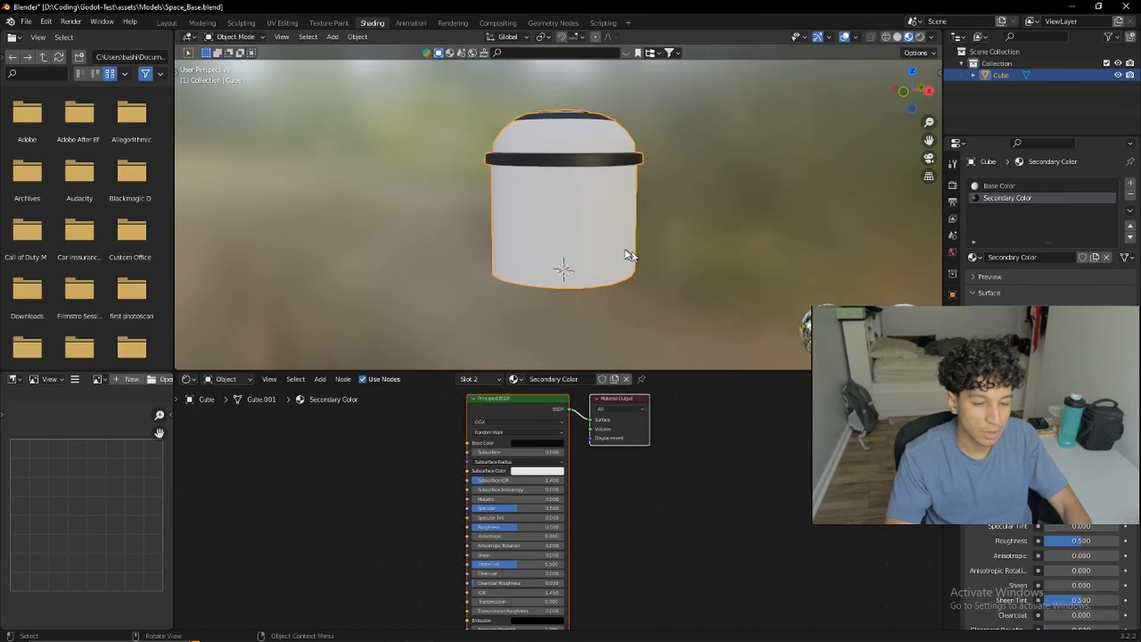
key(Tab)
middle_drag(588, 276, 578, 266)
key(Tab)
key(Tab)
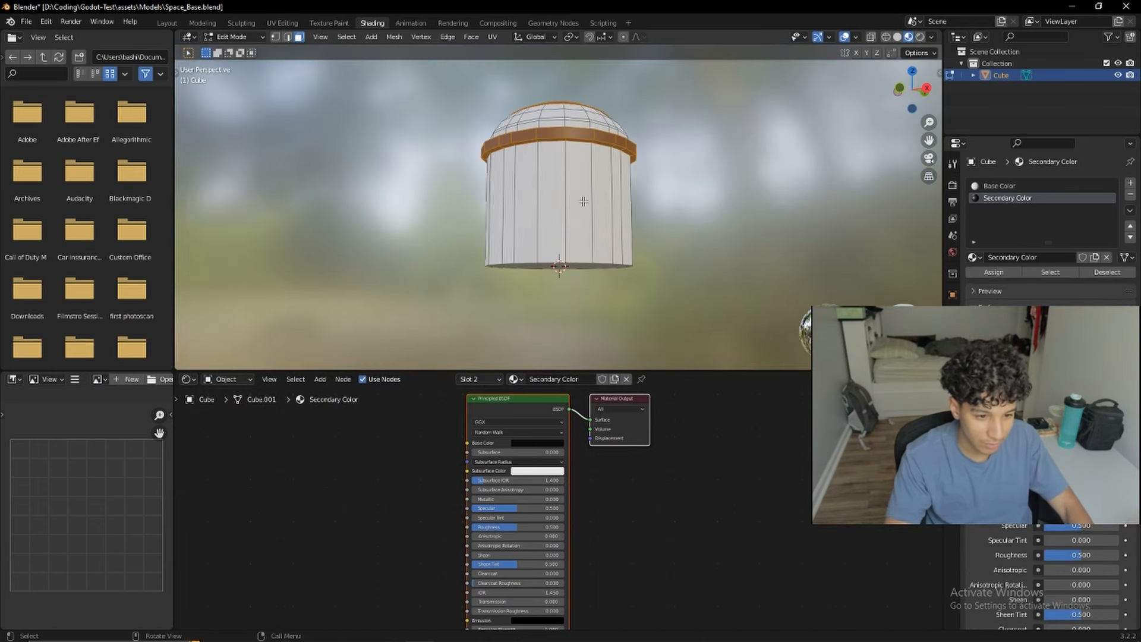
middle_drag(582, 200, 581, 213)
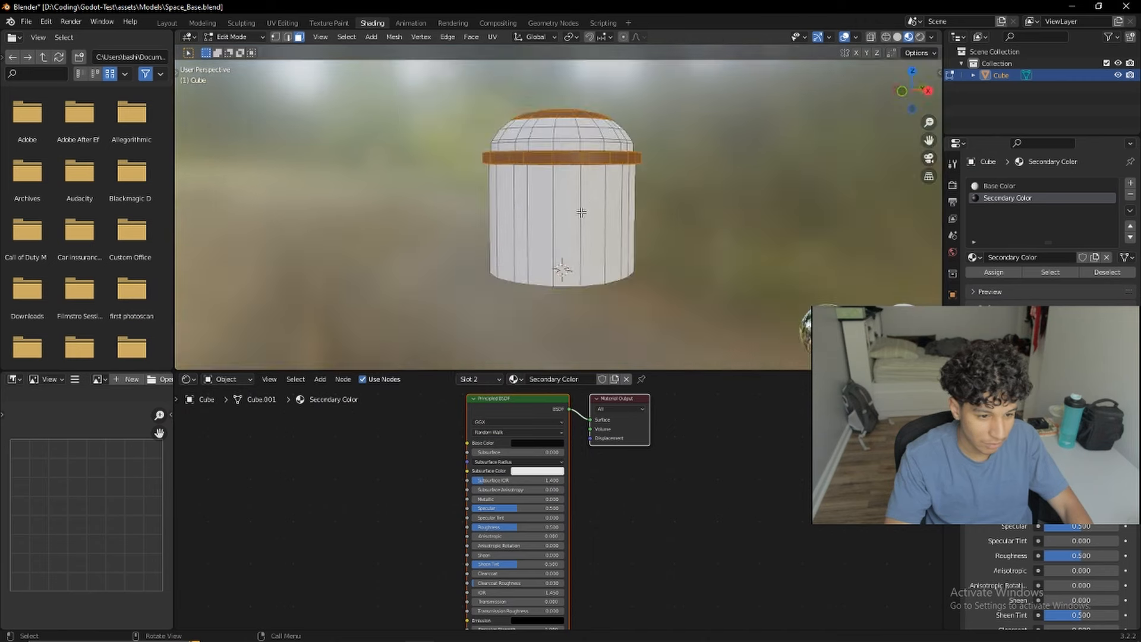
Step: Scale the whole base up uniformly in the Layout workspace and apply its transform
click(179, 24)
key(Tab)
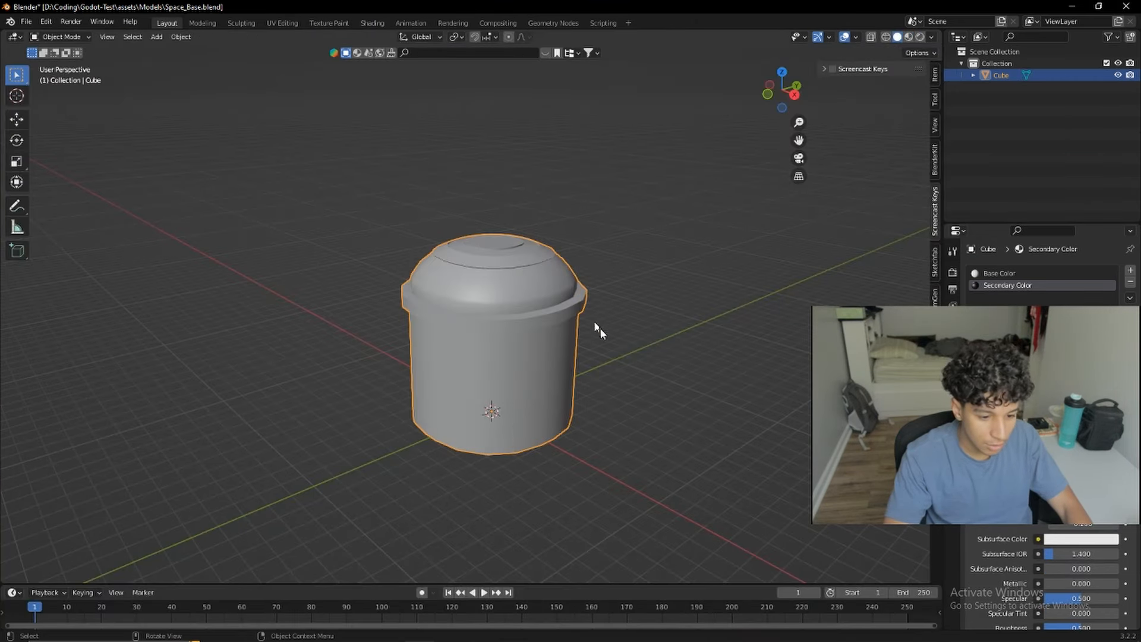
key(s)
click(661, 385)
key(s)
click(679, 381)
key(ctrl+a)
click(679, 387)
Step: In right view with X-ray on, select all vertices of the dome and rim, excluding the wall's bottom ring
key(Tab)
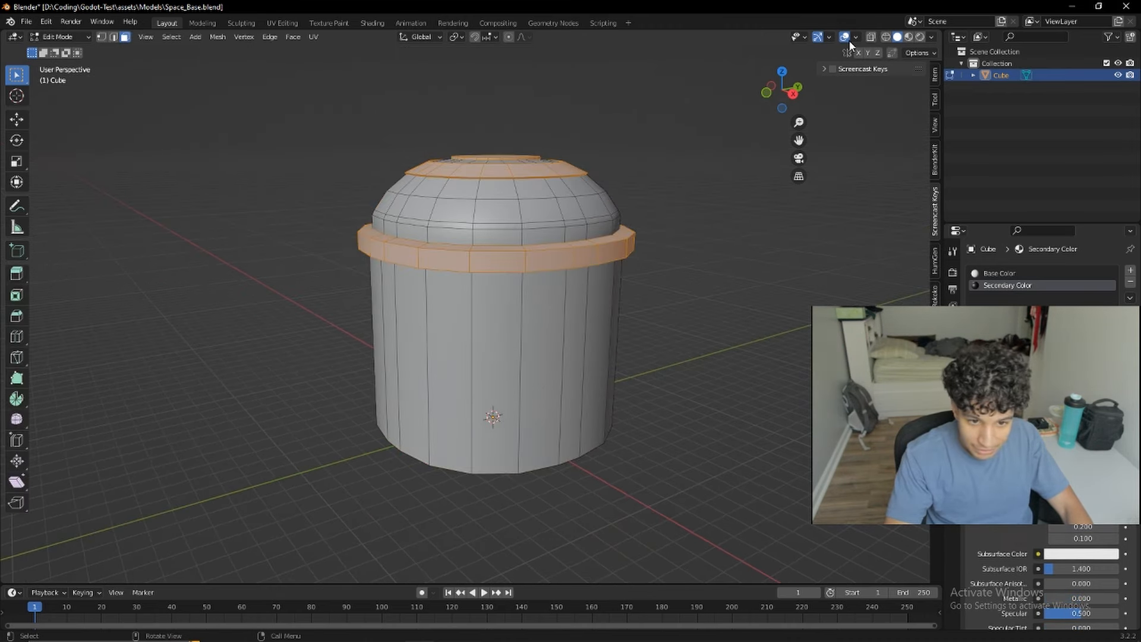
click(871, 38)
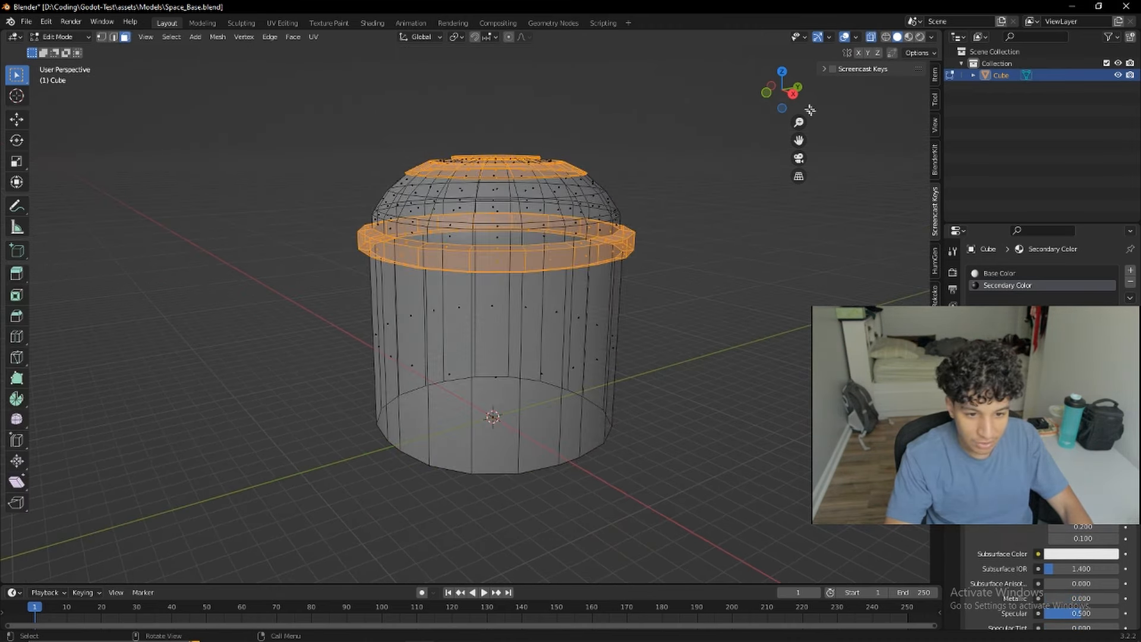
click(793, 94)
drag(303, 102, 671, 376)
click(101, 37)
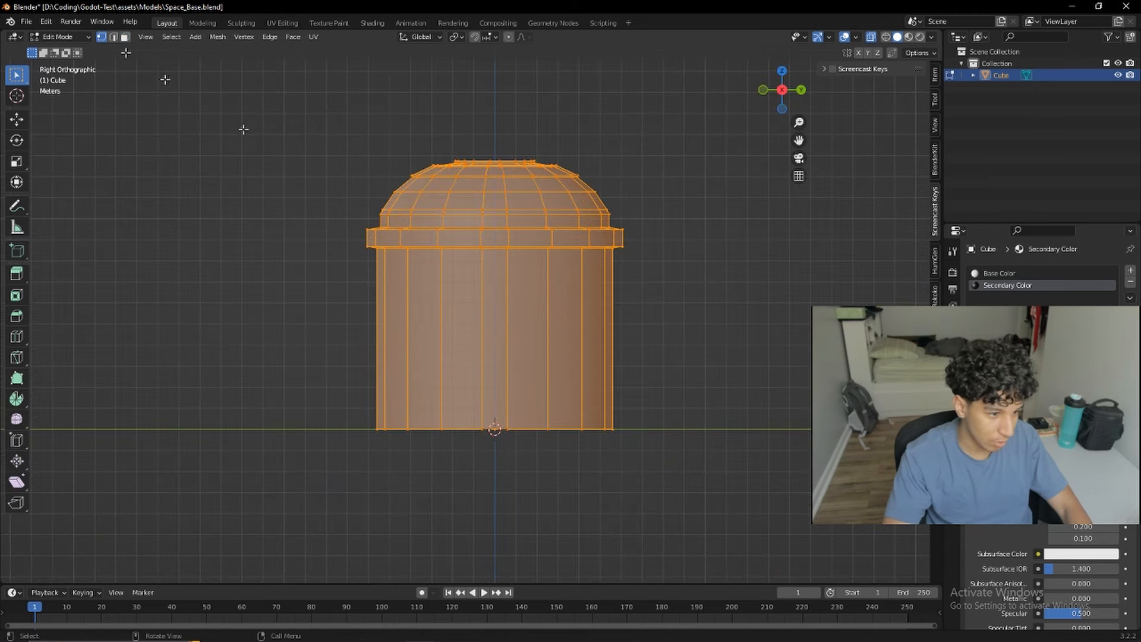
drag(314, 90, 698, 323)
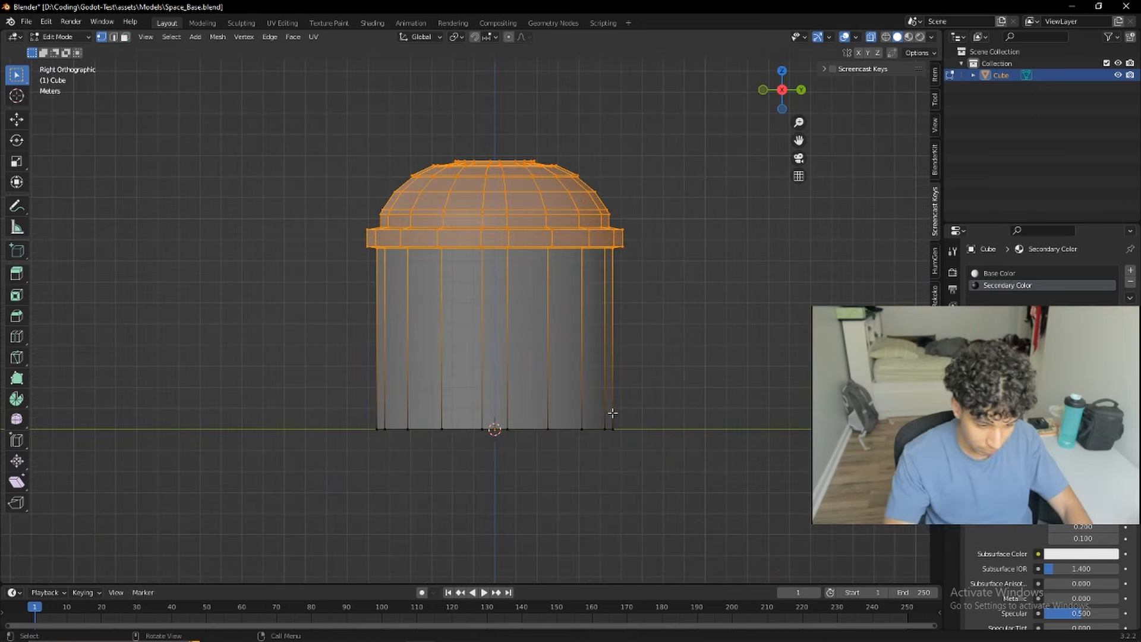
Step: Lower the selected dome and rim along Z to shorten the wall, and return to Object Mode with X-ray off
middle_drag(621, 415, 633, 375)
key(g)
key(z)
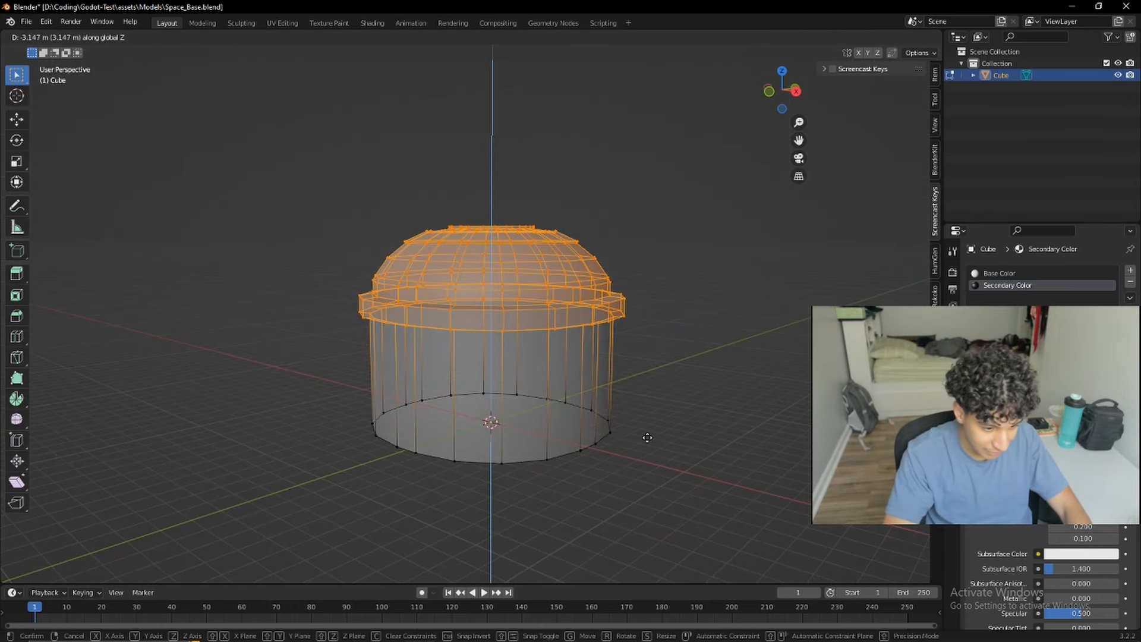
click(654, 411)
key(Tab)
middle_drag(663, 401, 671, 428)
click(871, 37)
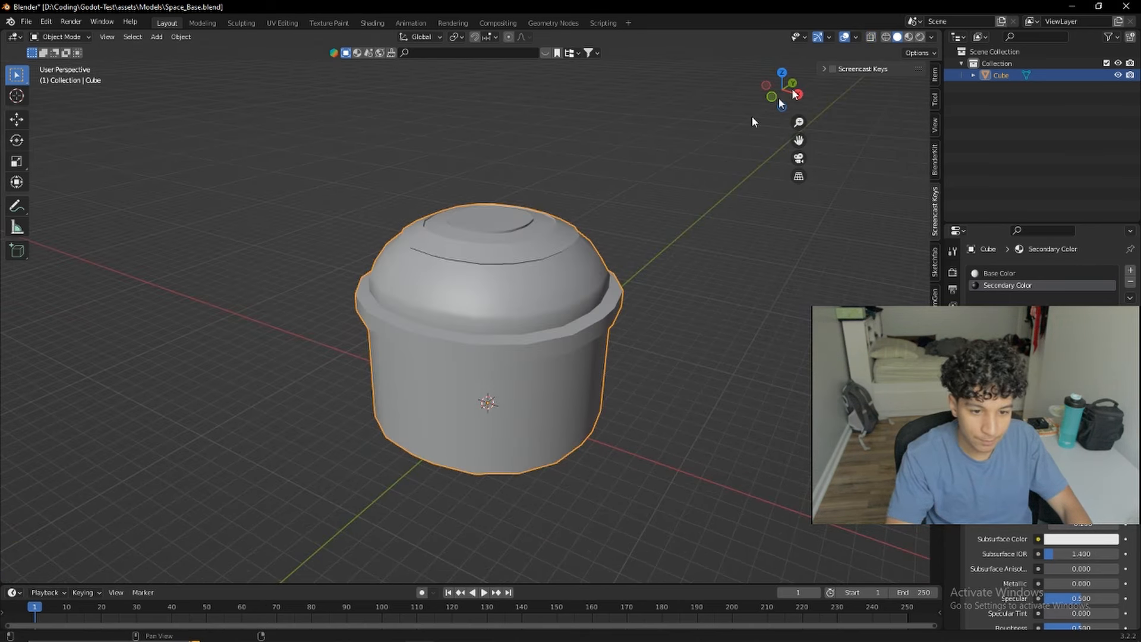
Step: Save Space_Base.blend and apply the scale of the base object
middle_drag(751, 116, 636, 282)
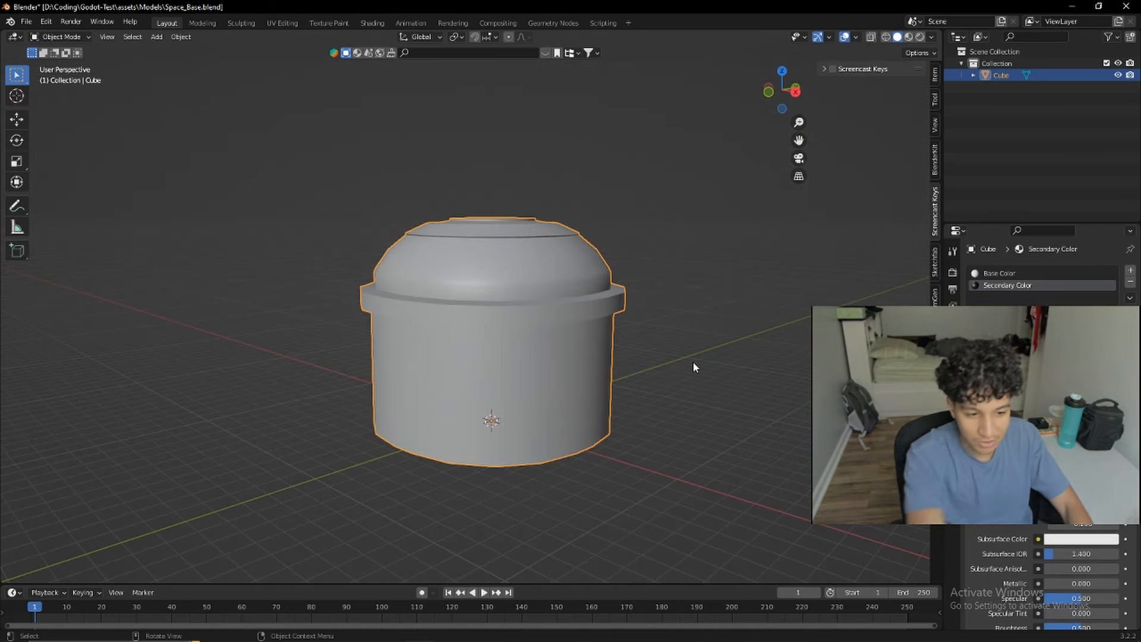
key(ctrl+s)
middle_drag(694, 367, 677, 363)
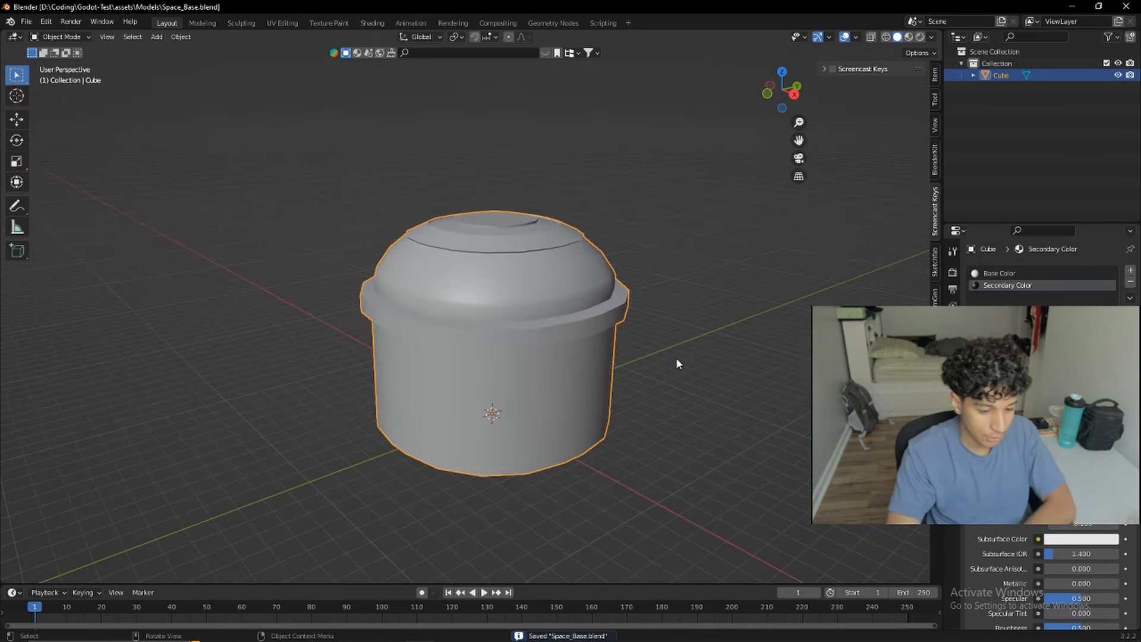
key(ctrl+a)
click(667, 364)
middle_drag(676, 390, 629, 413)
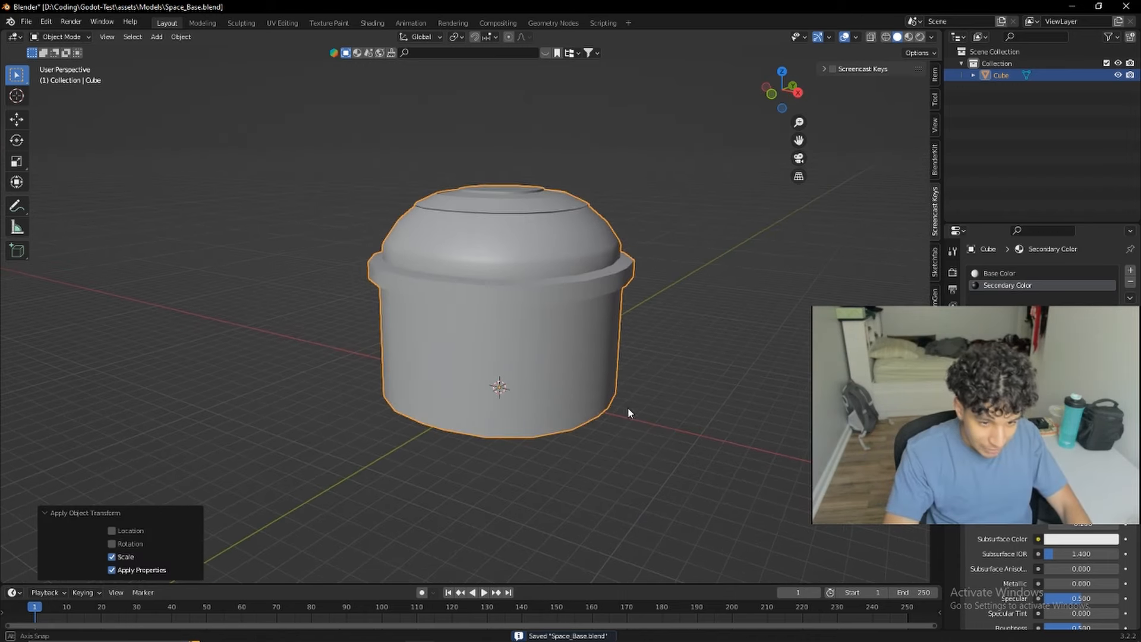
Step: Show the base in Material Preview shading and darken its Base Color material slightly
click(908, 37)
middle_drag(611, 428, 615, 425)
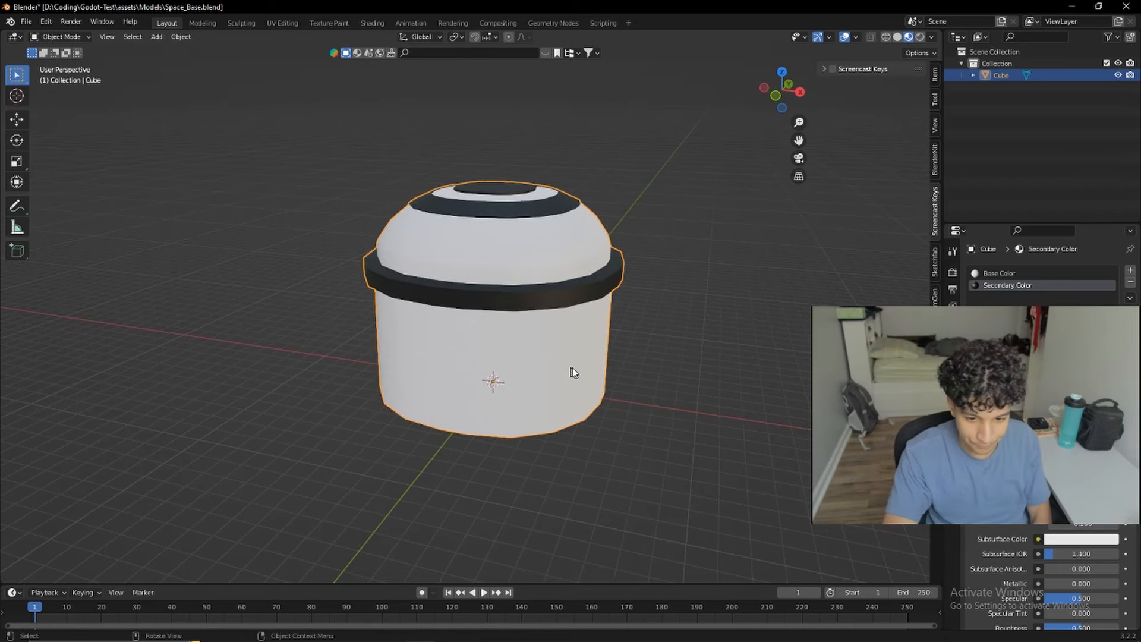
click(990, 274)
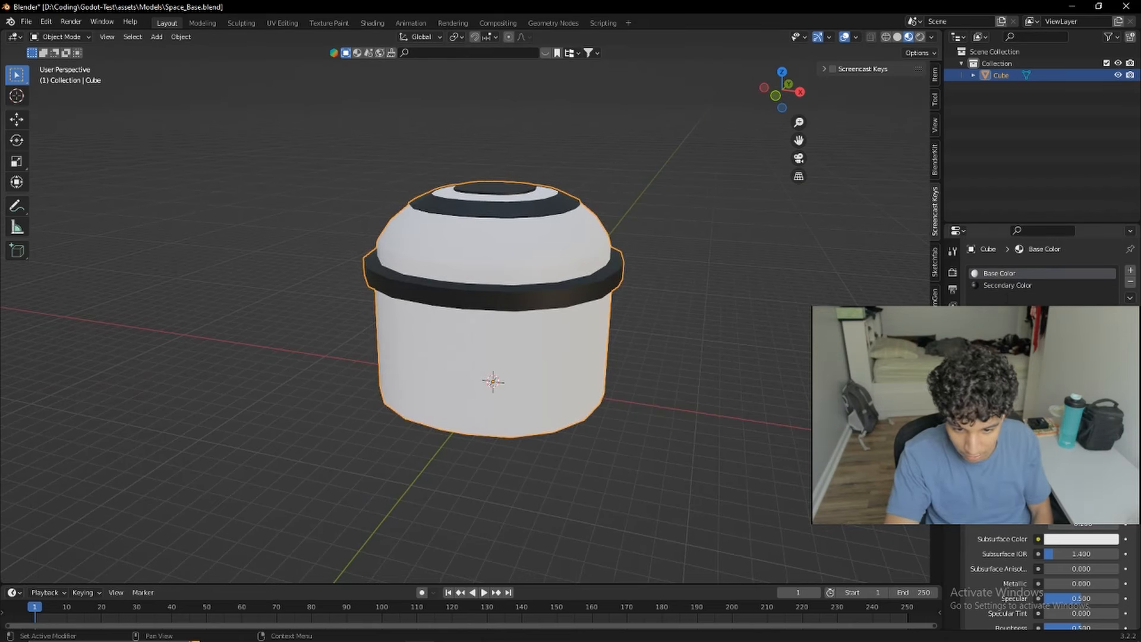
drag(1109, 310, 1109, 323)
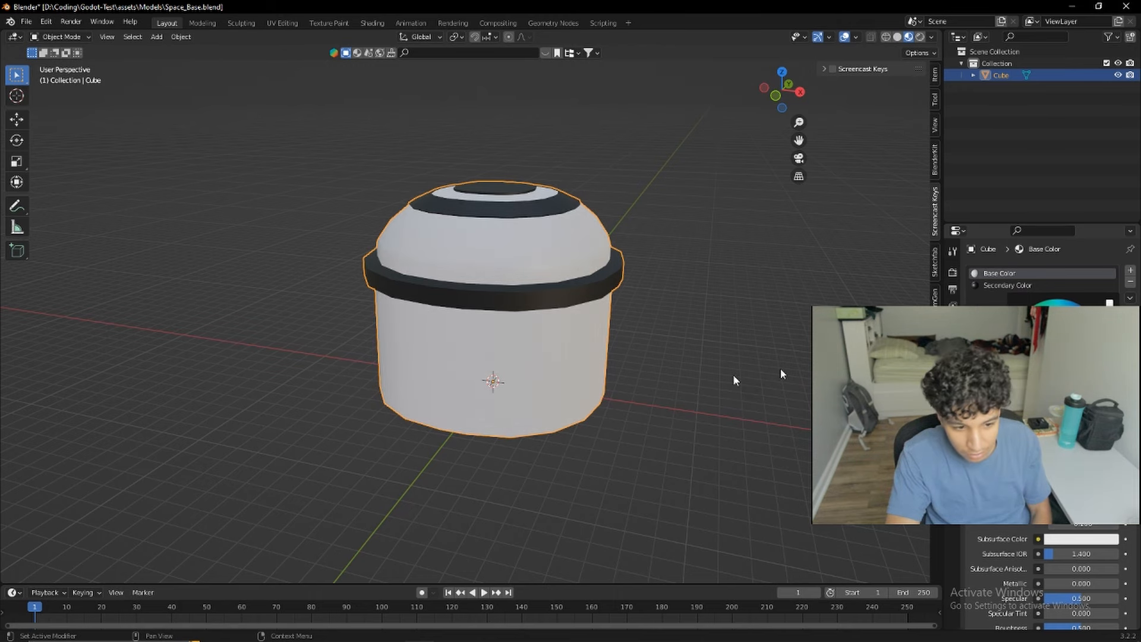
click(710, 402)
middle_drag(710, 401, 647, 444)
middle_drag(647, 445, 671, 458)
scroll(668, 456, down, 2)
middle_drag(531, 423, 515, 412)
Step: Look at the low-poly space base reference image in the browser and return to Blender
mouse_move(344, 632)
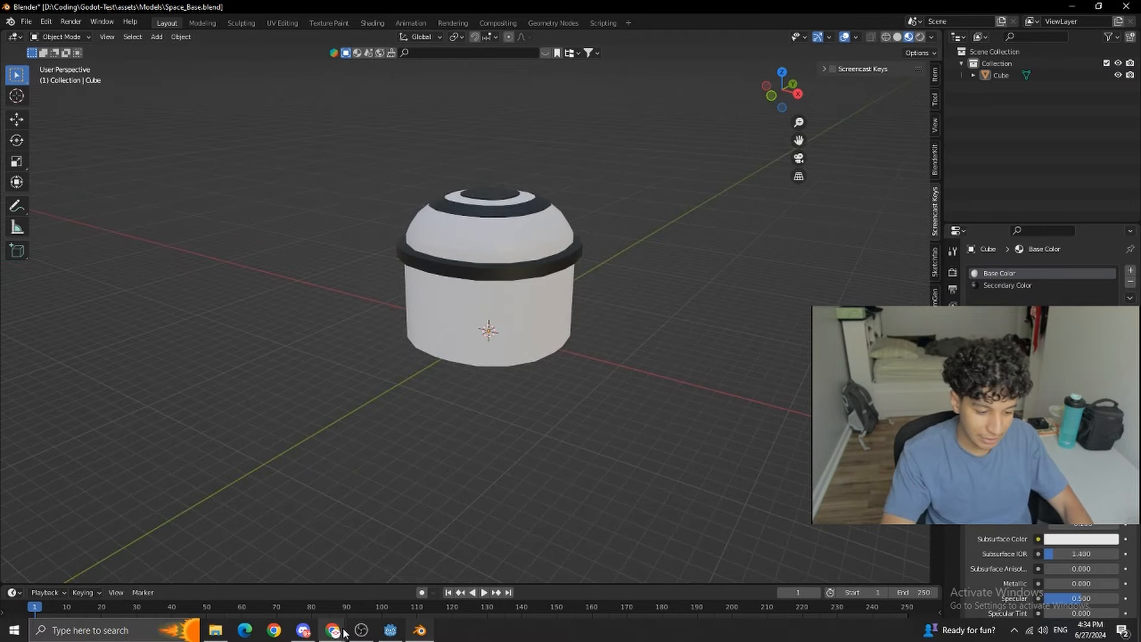
click(398, 579)
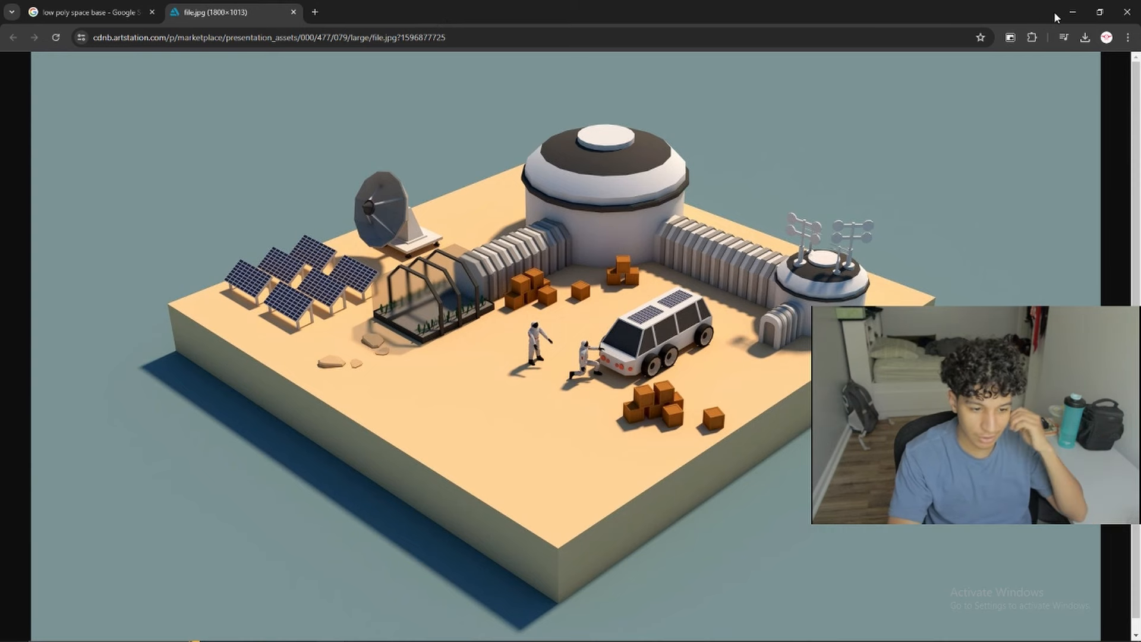
click(1073, 12)
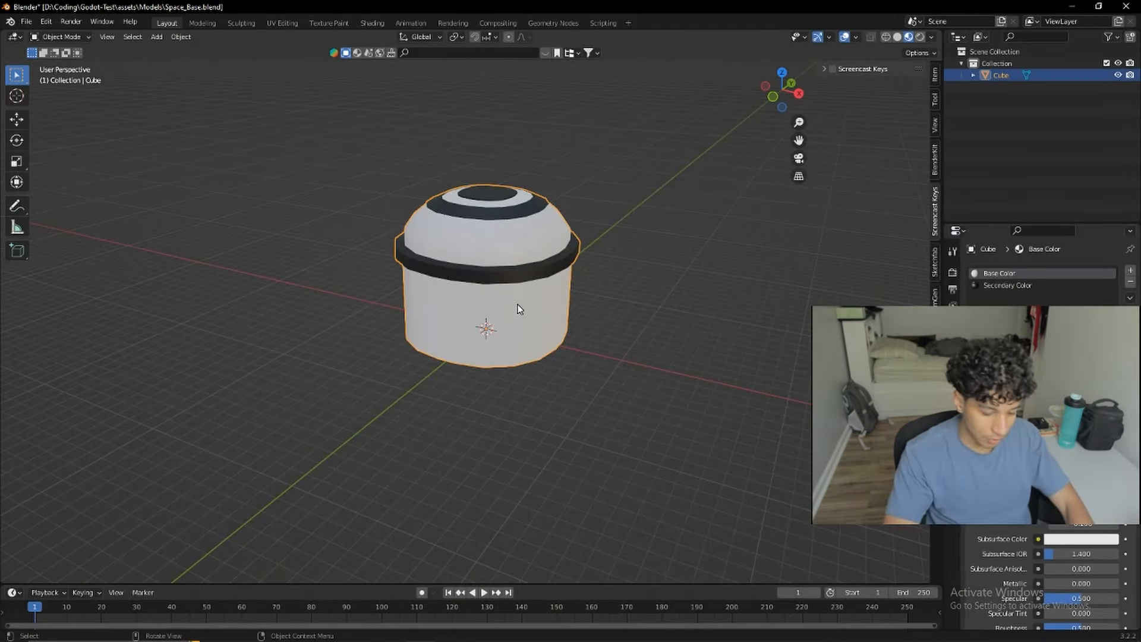
Step: Rename the base object as Main Base and hide it in the viewport
double_click(1006, 78)
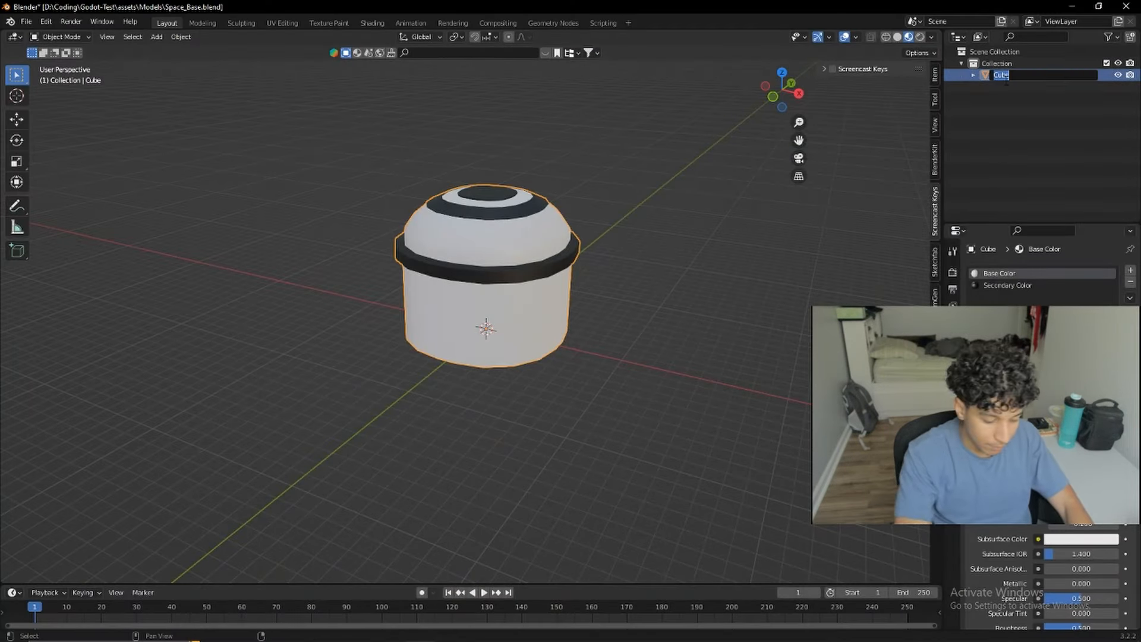
text(Main Base)
key(Return)
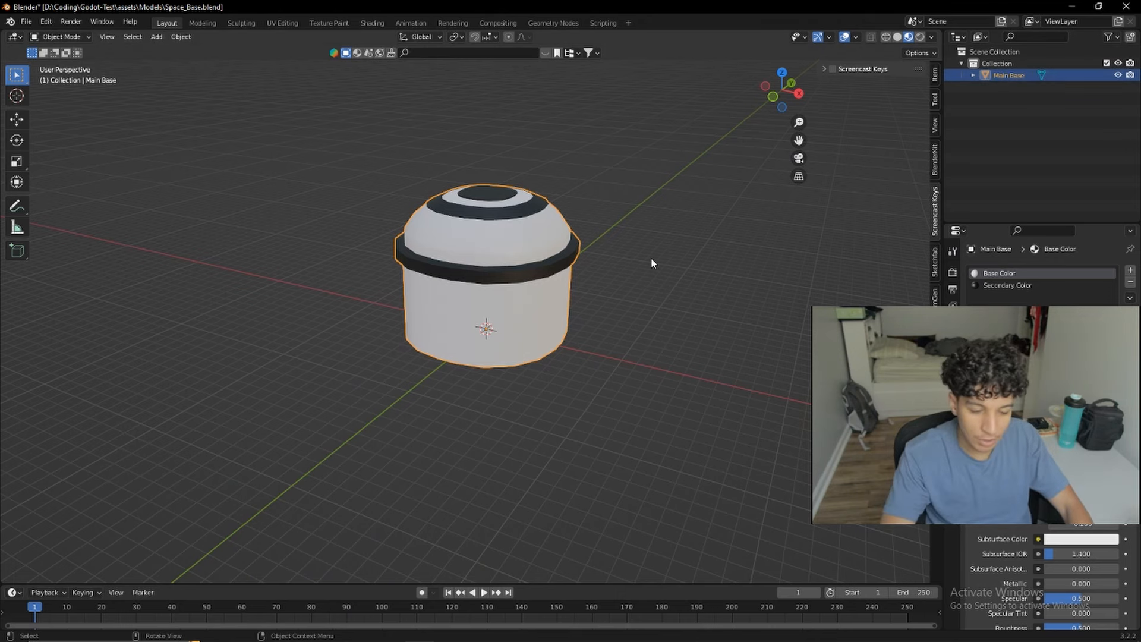
key(h)
middle_drag(506, 258, 484, 324)
key(shift+a)
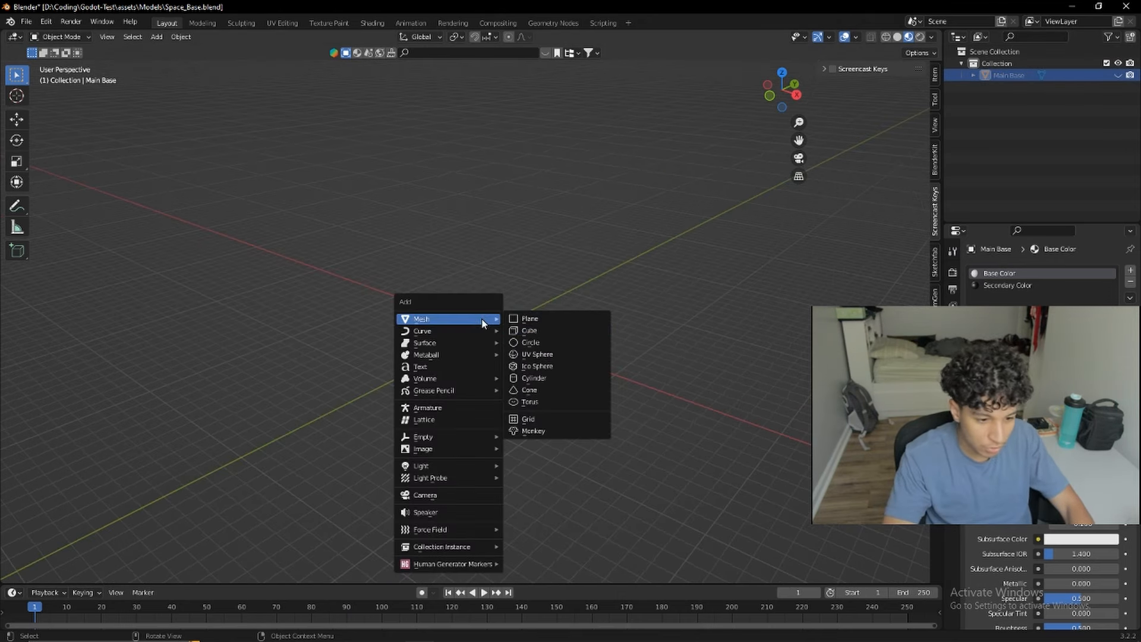
click(552, 342)
key(Delete)
Step: Add a cube and raise its mesh along Z in Edit Mode so its base sits at the object origin
key(shift+a)
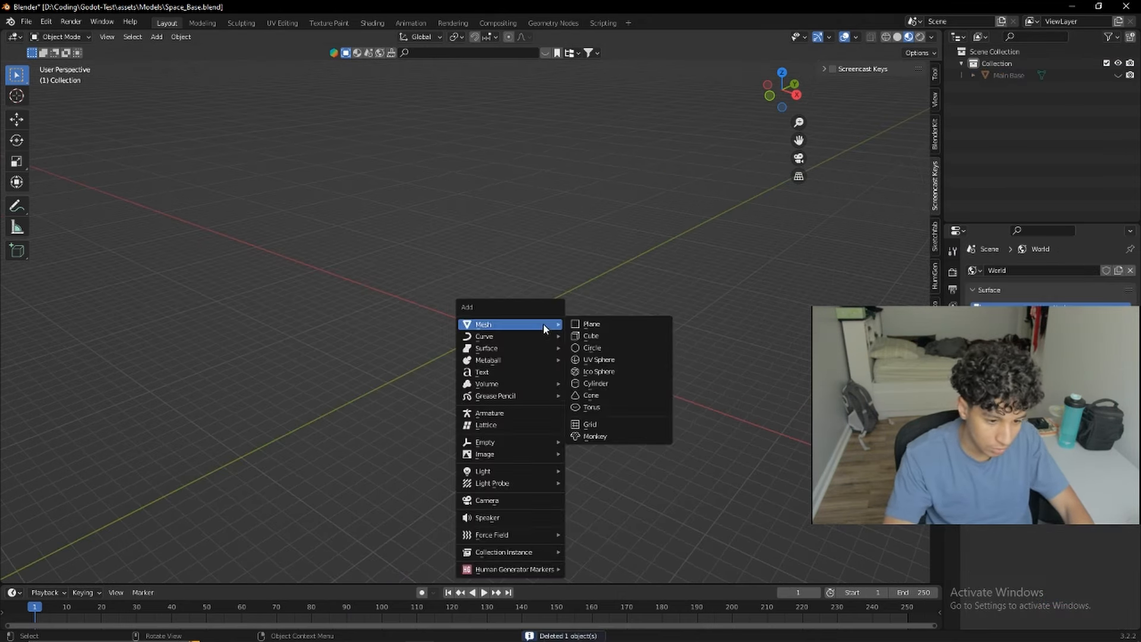
click(604, 340)
scroll(499, 323, up, 3)
key(Tab)
key(g)
key(z)
click(499, 322)
key(Tab)
middle_drag(574, 351, 576, 325)
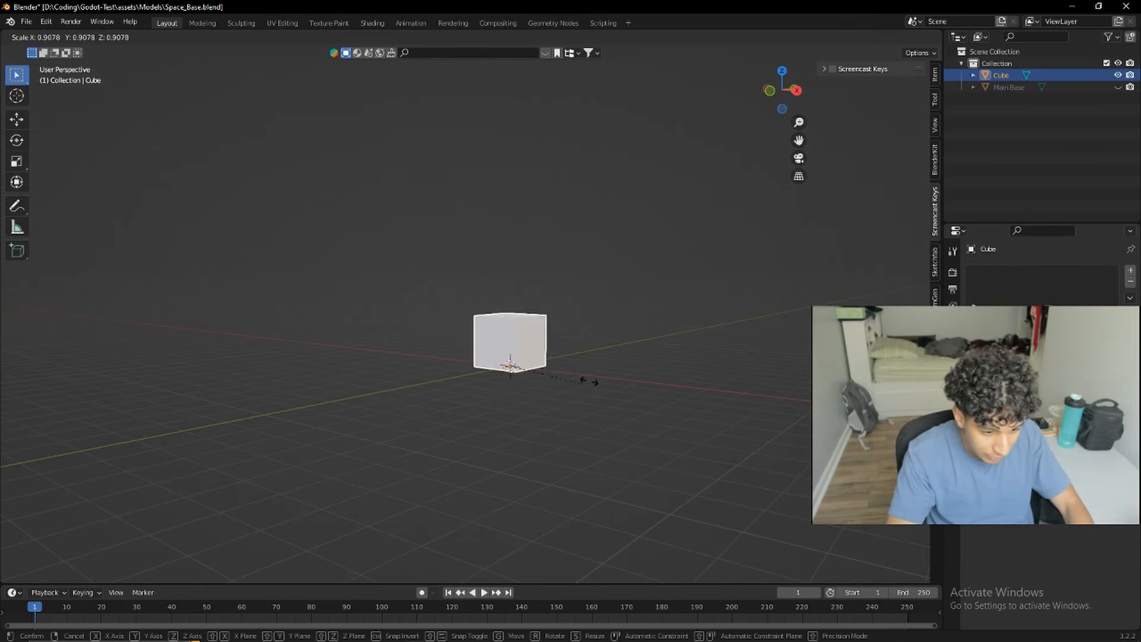
middle_drag(591, 359, 528, 335)
scroll(540, 344, up, 3)
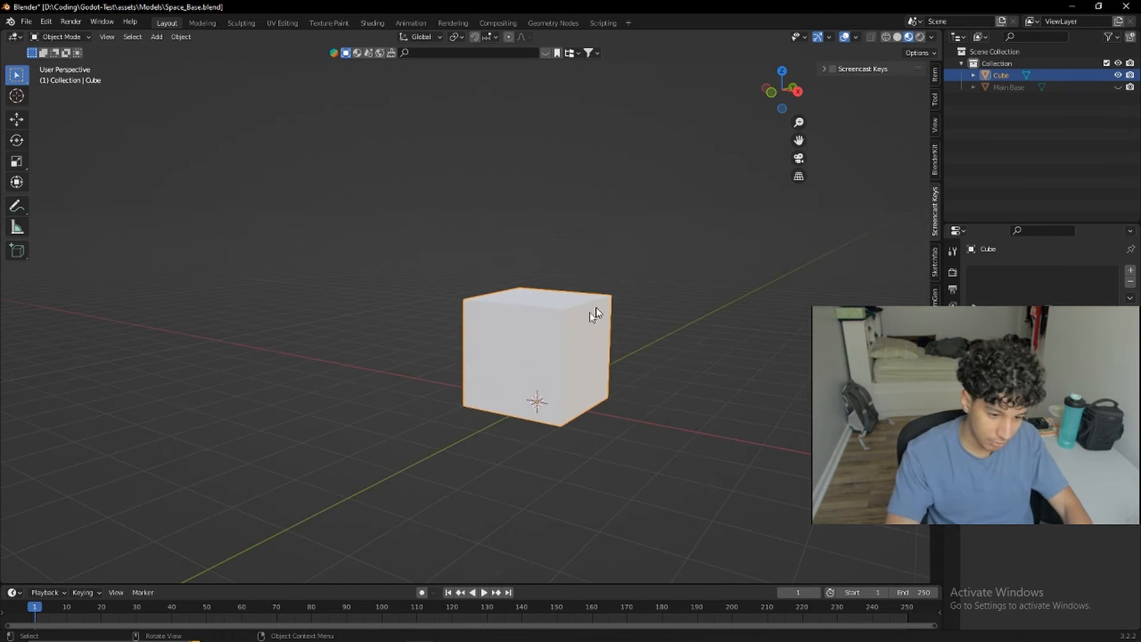
middle_drag(597, 367, 584, 362)
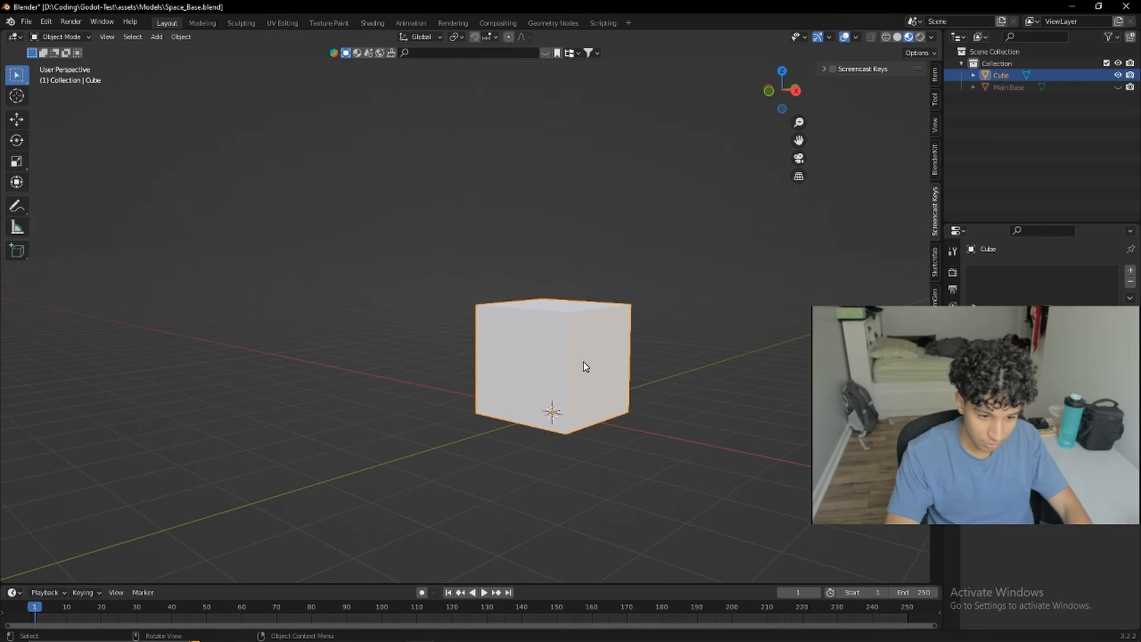
key(Tab)
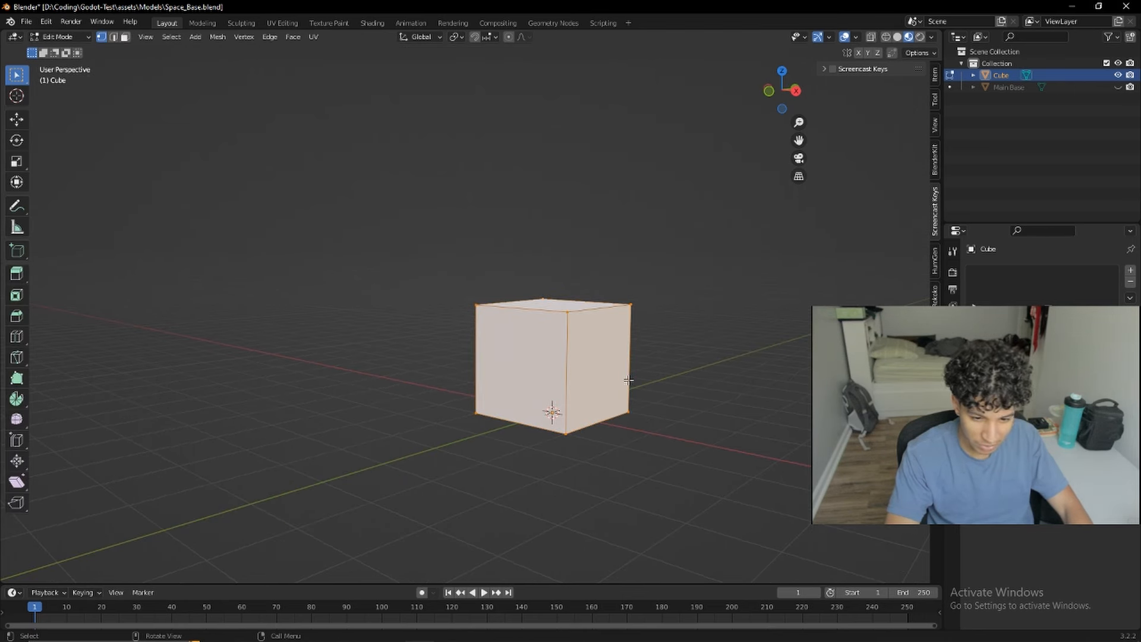
key(Tab)
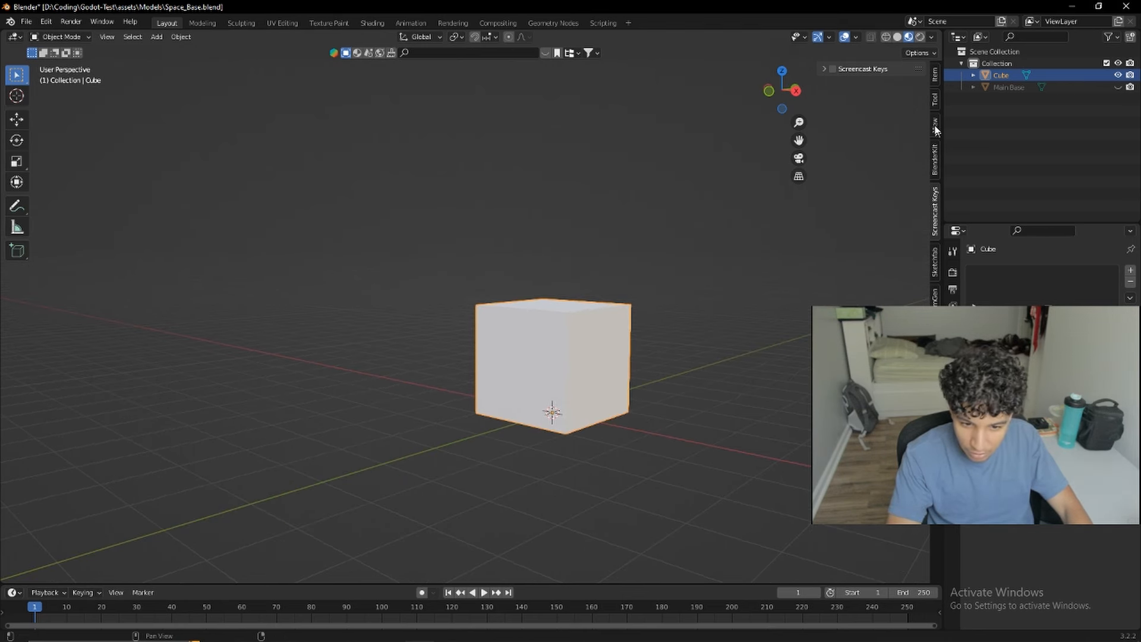
middle_drag(636, 402, 622, 407)
middle_drag(623, 407, 543, 360)
key(Tab)
key(Tab)
Step: Check the cube's transform values and dimensions in the sidebar, and hide the sidebar
click(933, 84)
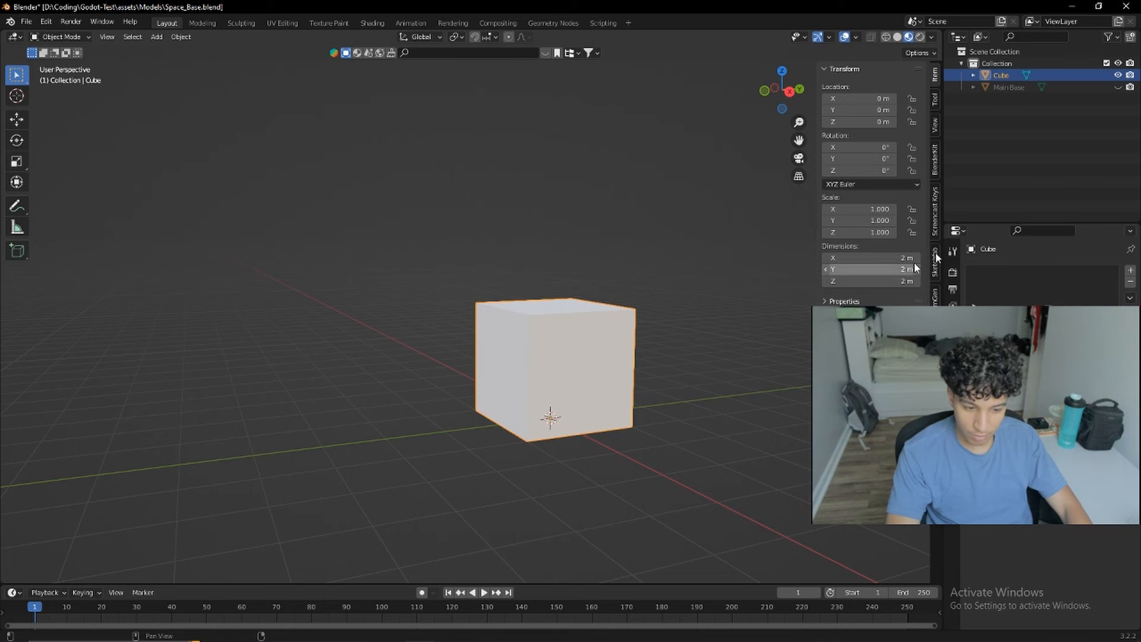
click(936, 101)
click(933, 128)
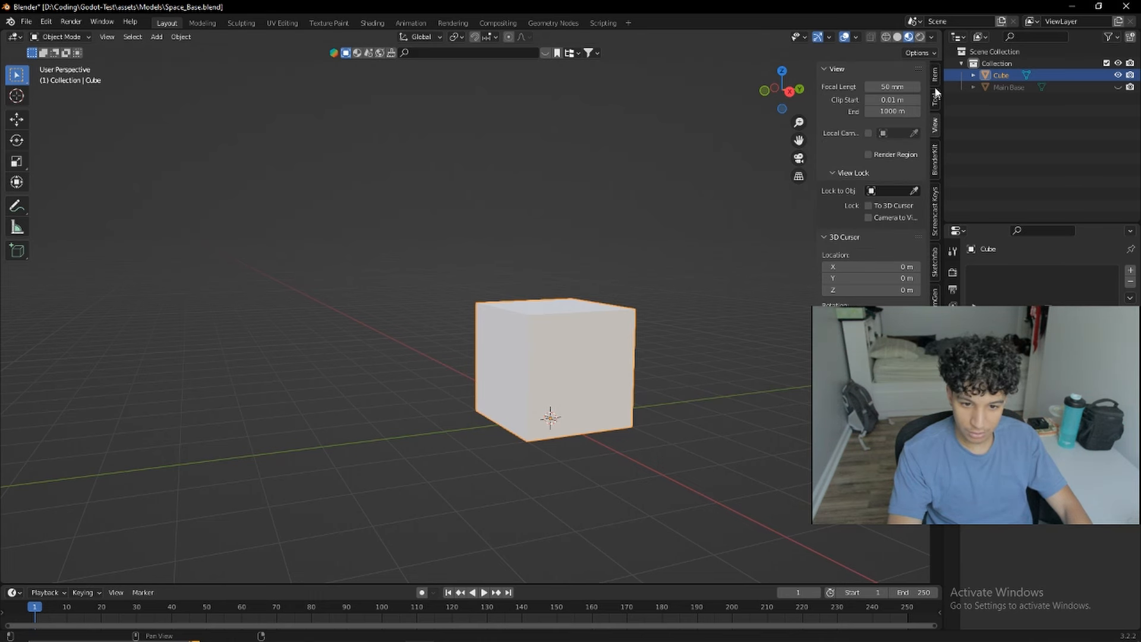
click(936, 82)
middle_drag(455, 464, 594, 416)
key(n)
Step: Scale the cube along Z by about 1.336 to make a taller block
scroll(595, 416, up, 3)
key(s)
key(z)
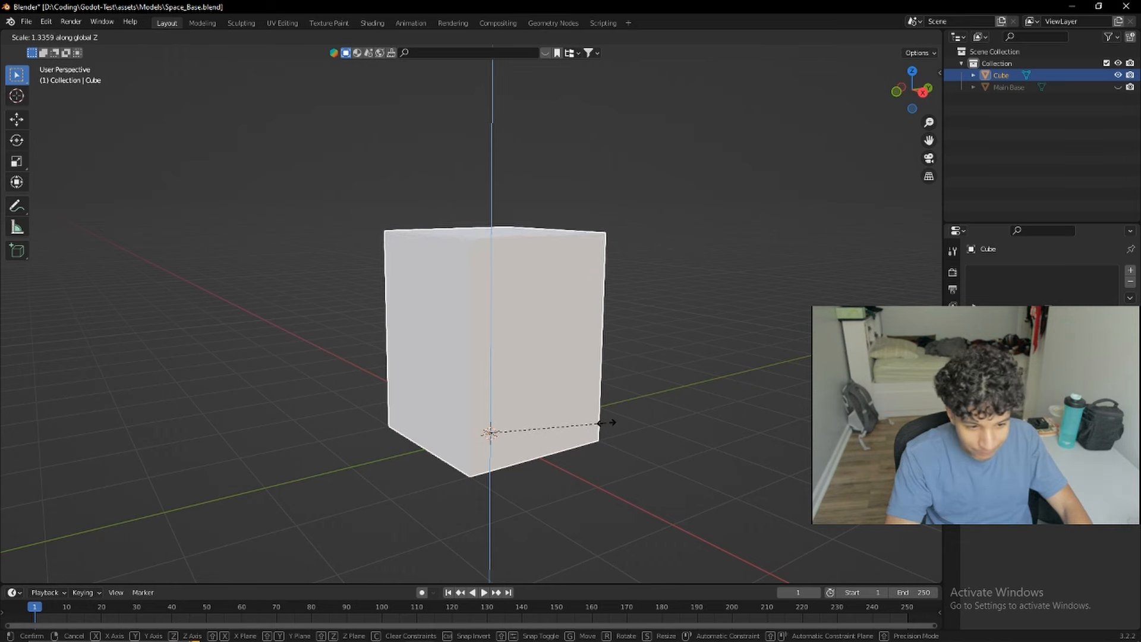
click(602, 424)
mouse_move(507, 403)
middle_down()
mouse_move(565, 415)
mouse_move(499, 415)
middle_up()
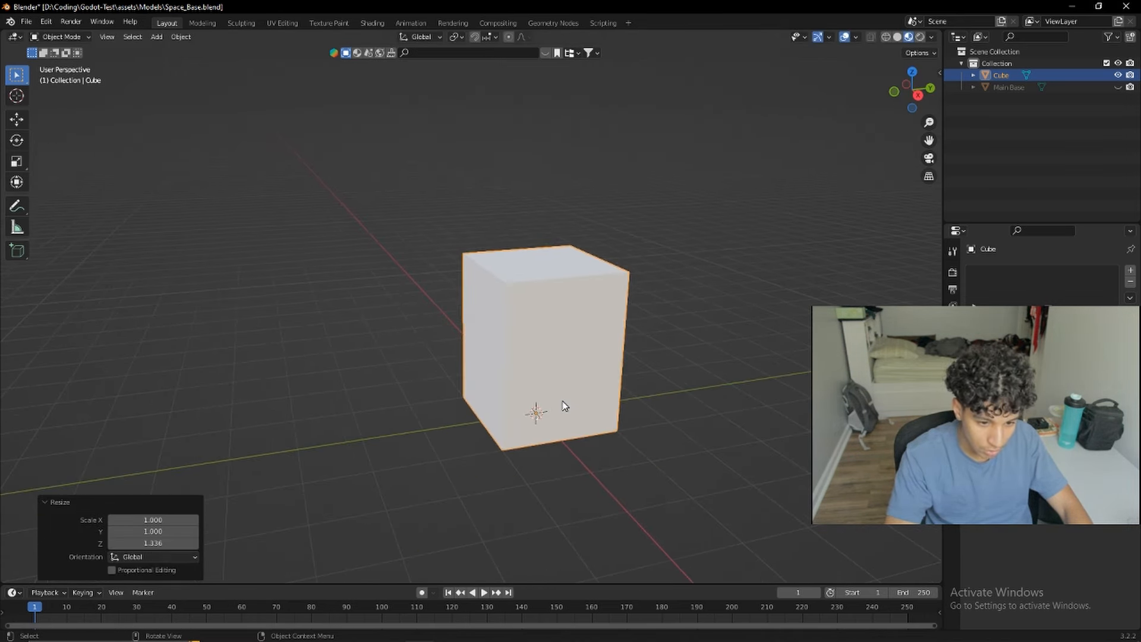
middle_drag(564, 406, 540, 397)
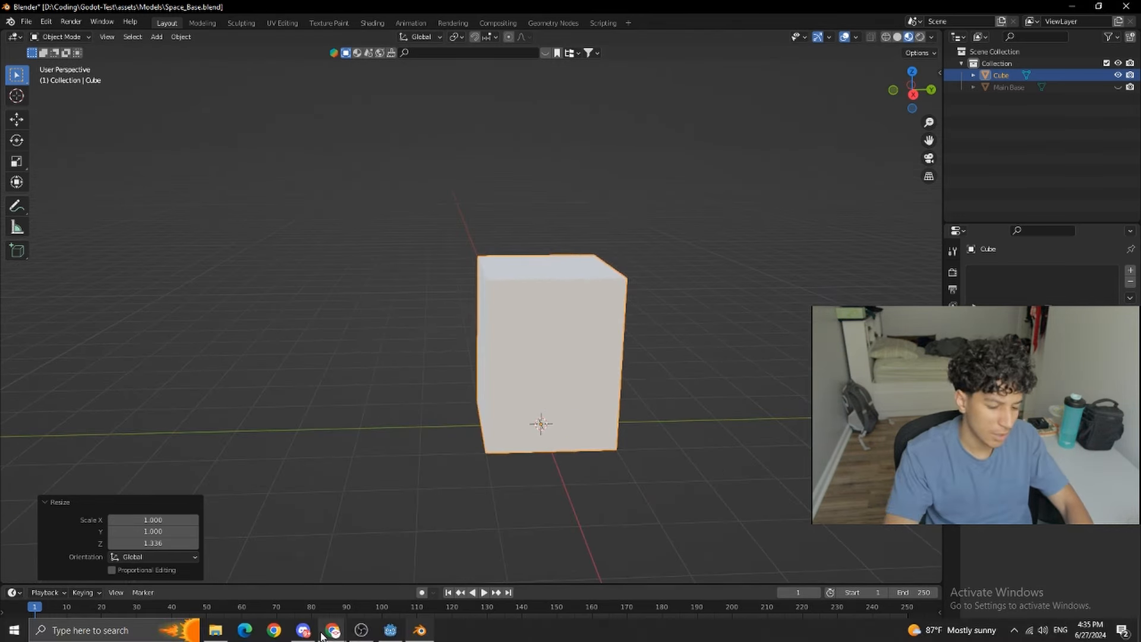
Step: Try to move and extrude a side face of the block along Y in Edit Mode, and undo the changes
mouse_move(332, 628)
key(Tab)
key(g)
key(y)
key(e)
click(573, 382)
key(ctrl+z)
key(ctrl+z)
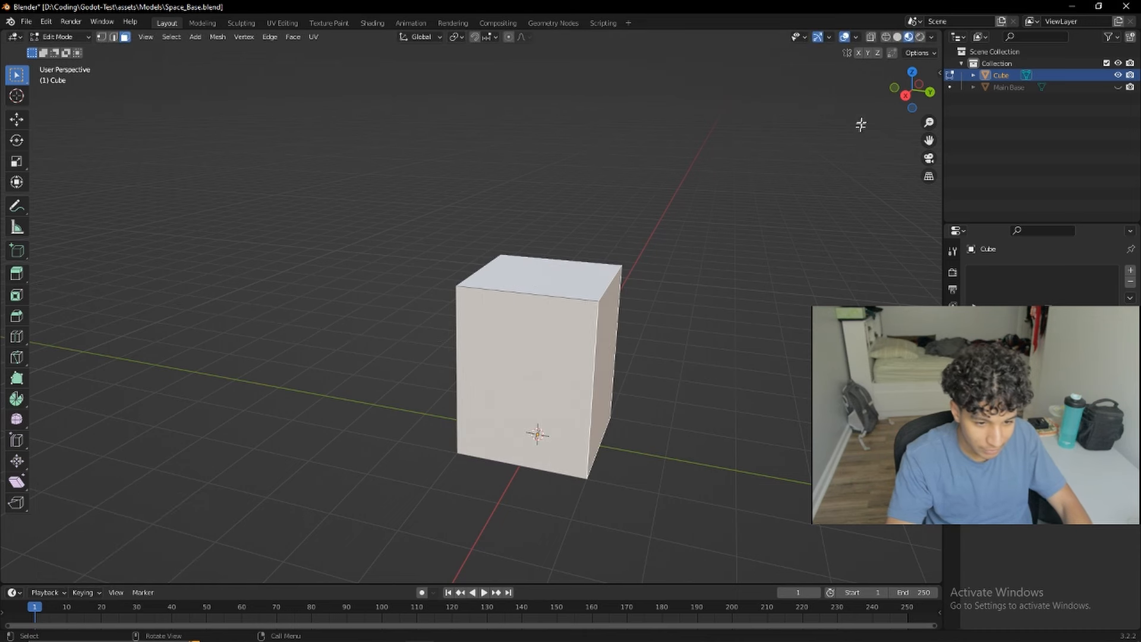
Step: In right view, move the block's positive-Y face by -1.5 m along Y to thin it into a slab
click(905, 96)
key(g)
key(z)
key(y)
key(minus)
key(1)
key(BackSpace)
key(2)
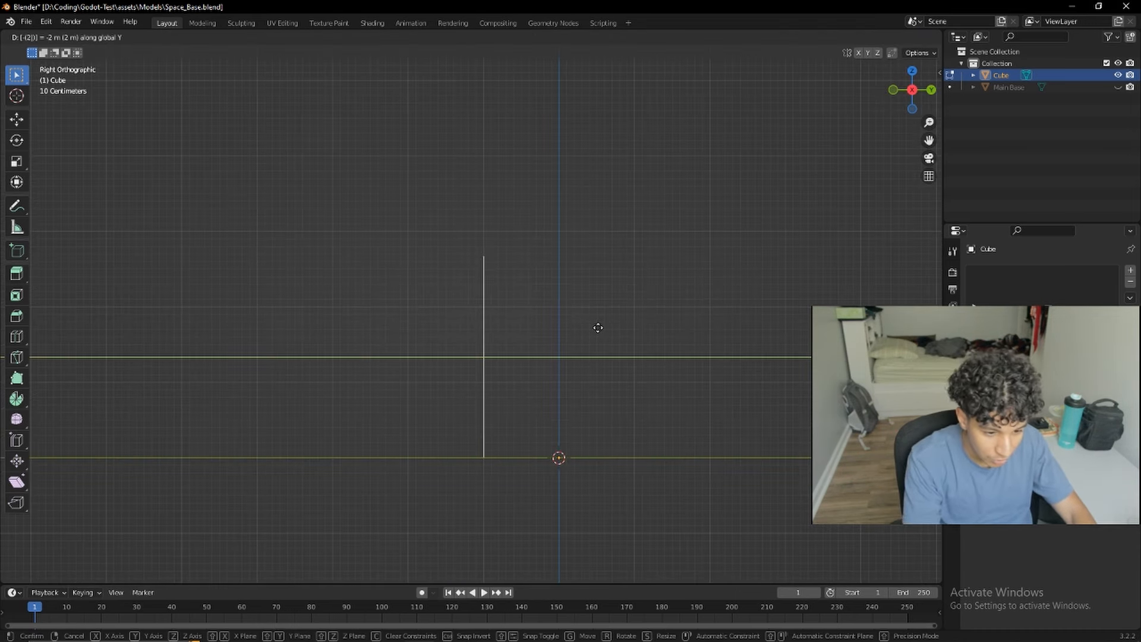
key(BackSpace)
key(1)
key(period)
key(5)
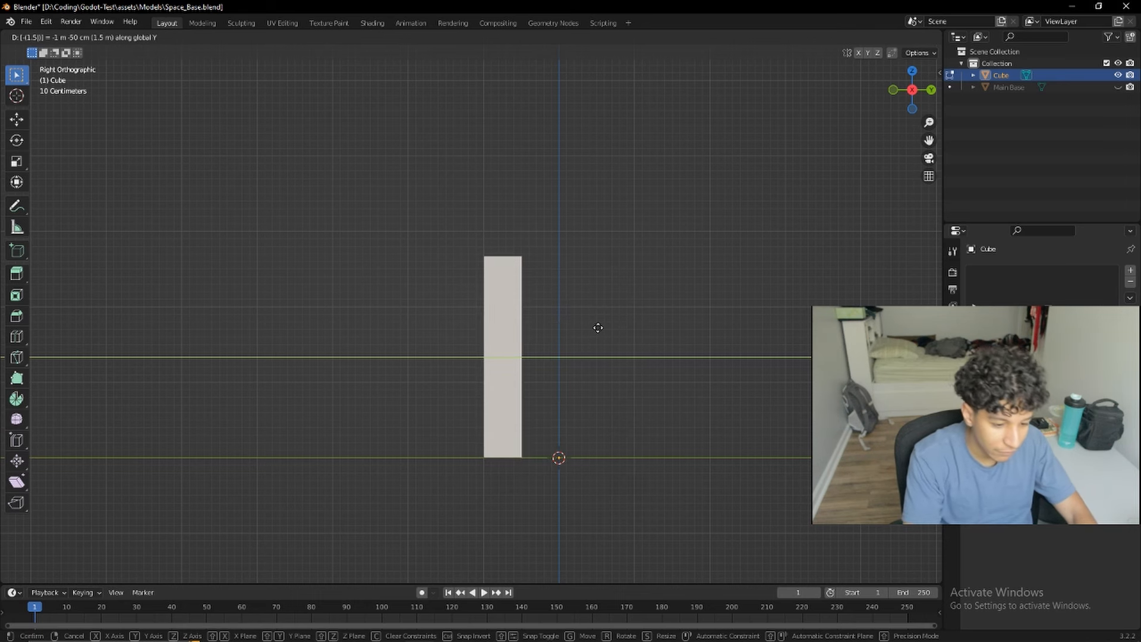
key(Return)
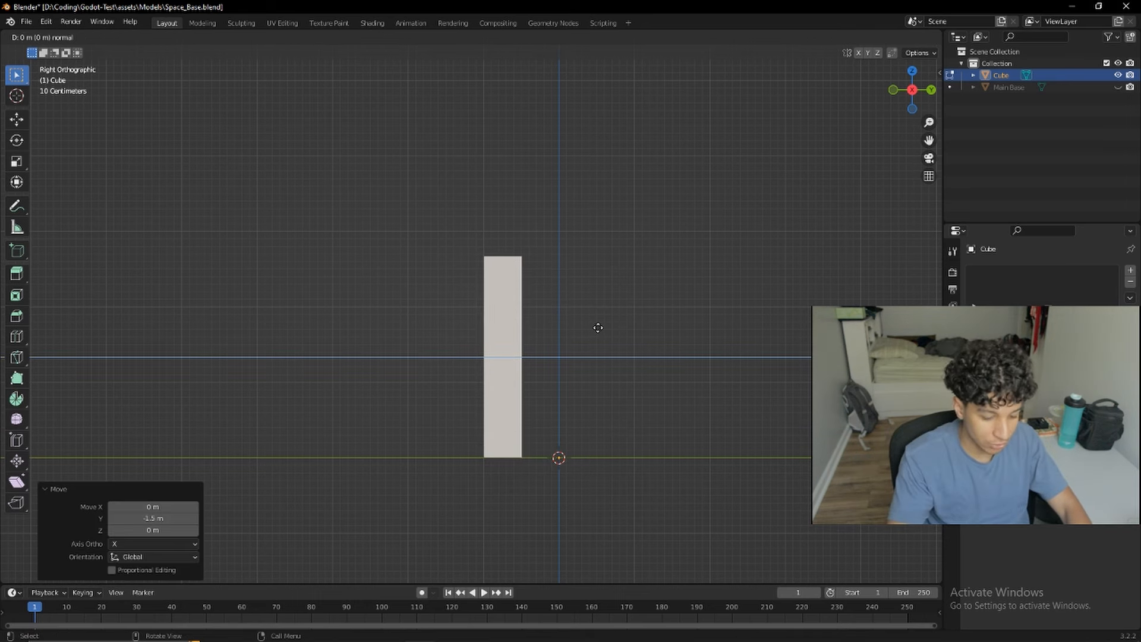
Step: Extrude the moved side face of the slab outward by 0.5 m
key(BackSpace)
key(1)
key(BackSpace)
key(1)
key(BackSpace)
text(.5)
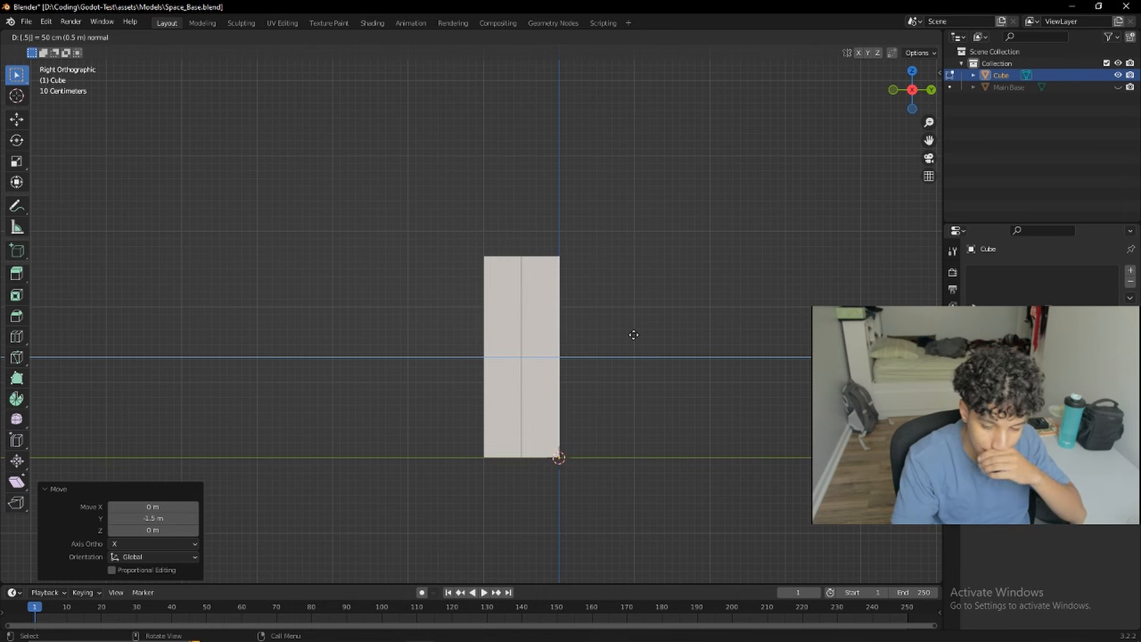
key(Return)
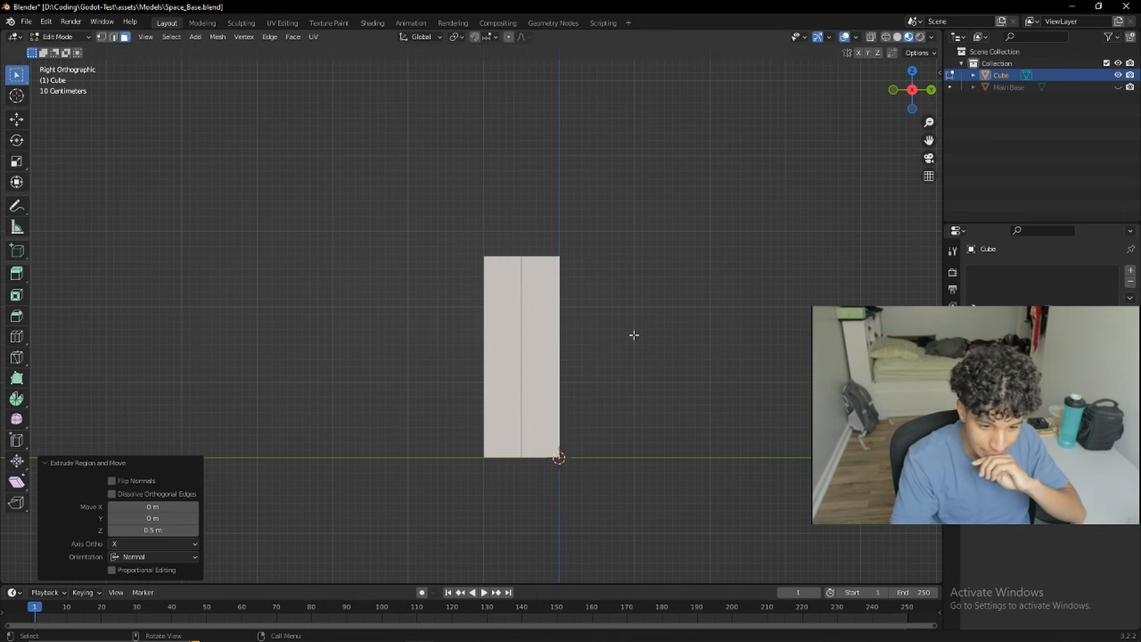
middle_drag(631, 334, 619, 377)
key(Tab)
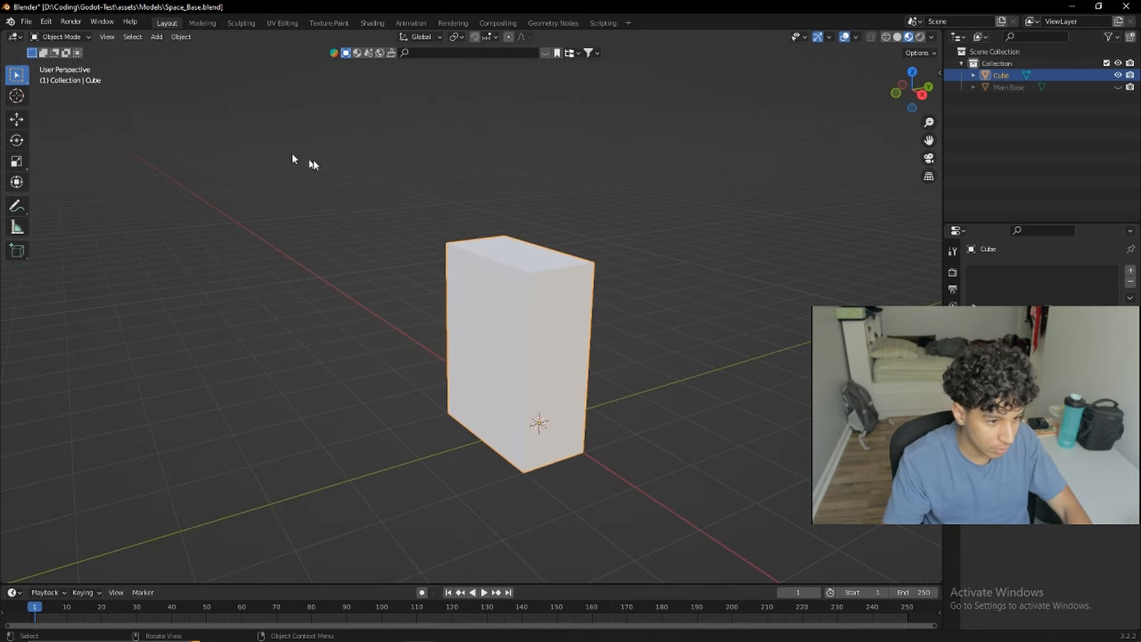
key(Tab)
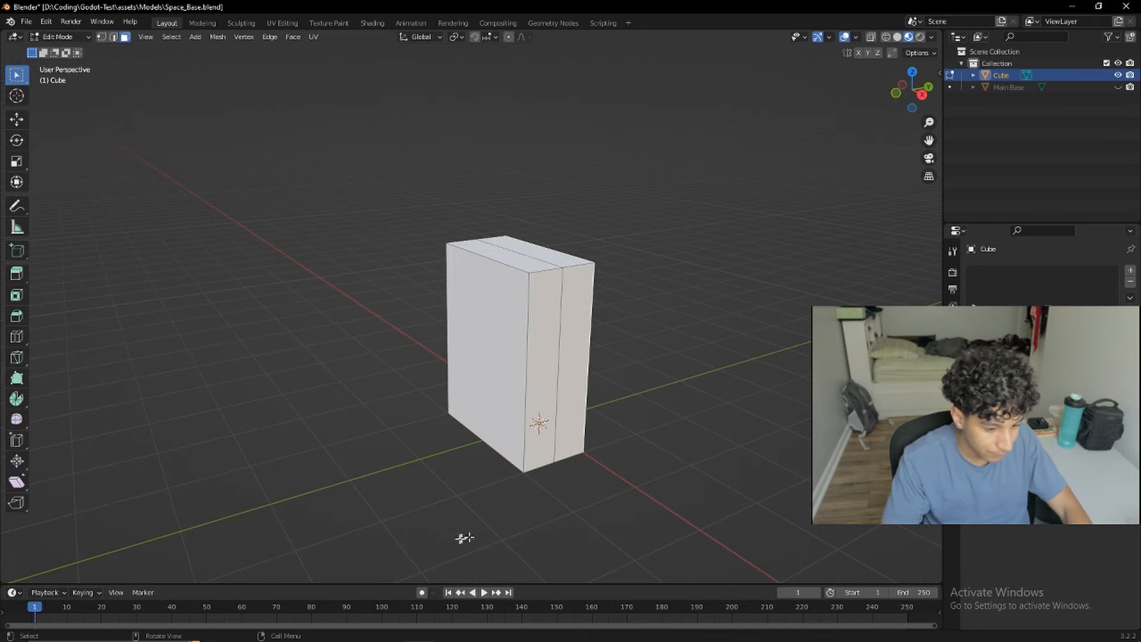
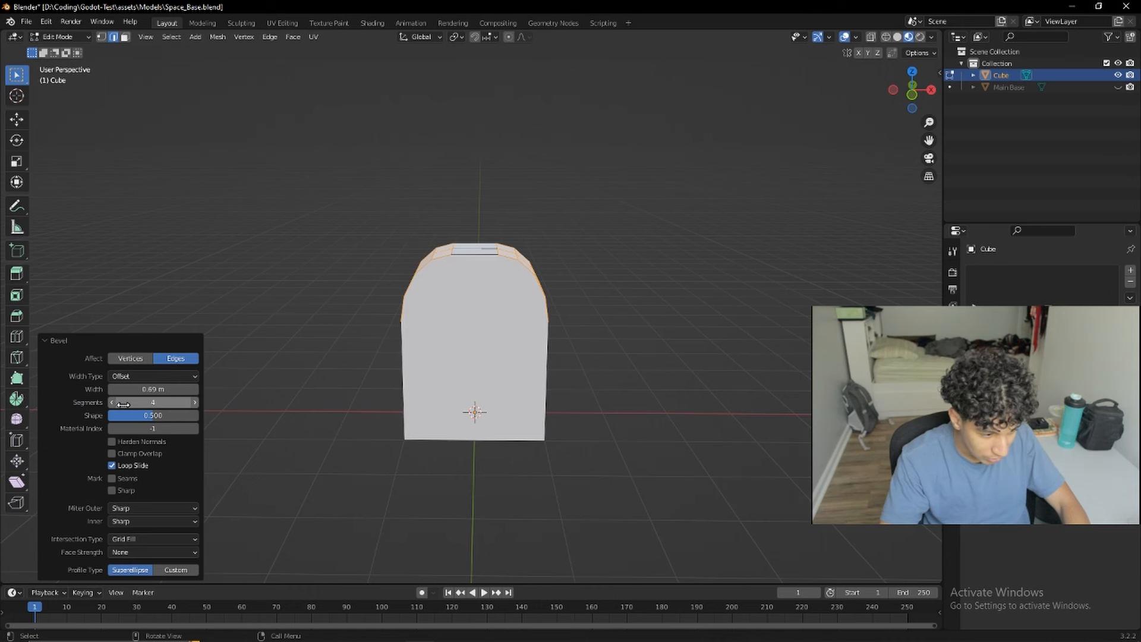
Step: Set the bevel on the block's upper side edges to 2 segments
click(112, 404)
click(112, 404)
click(112, 403)
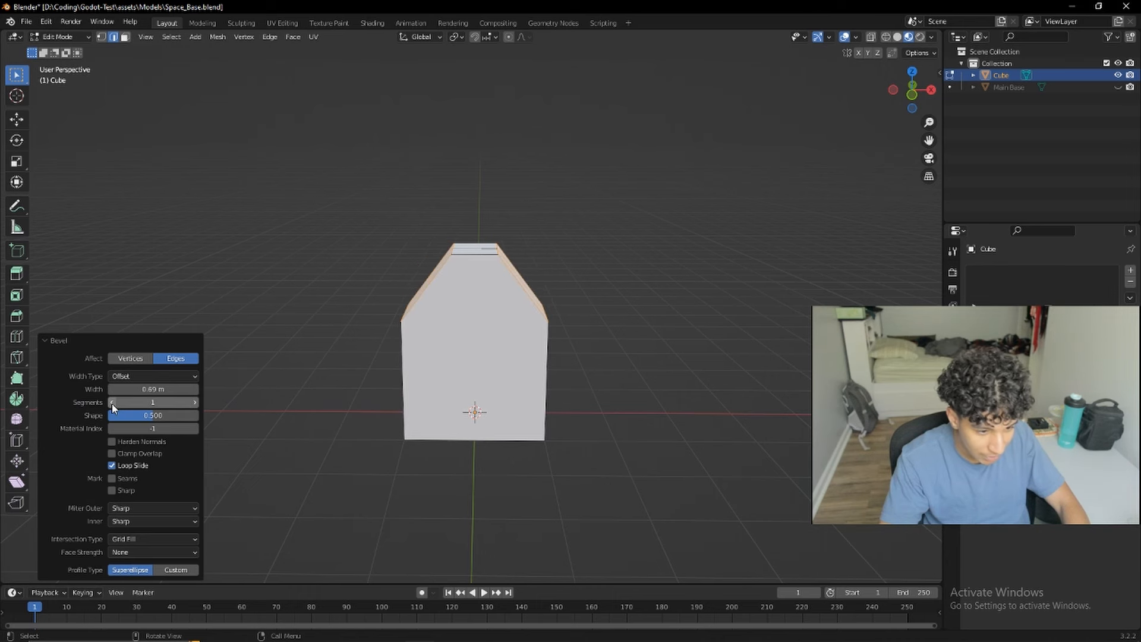
click(195, 402)
middle_drag(474, 360, 421, 354)
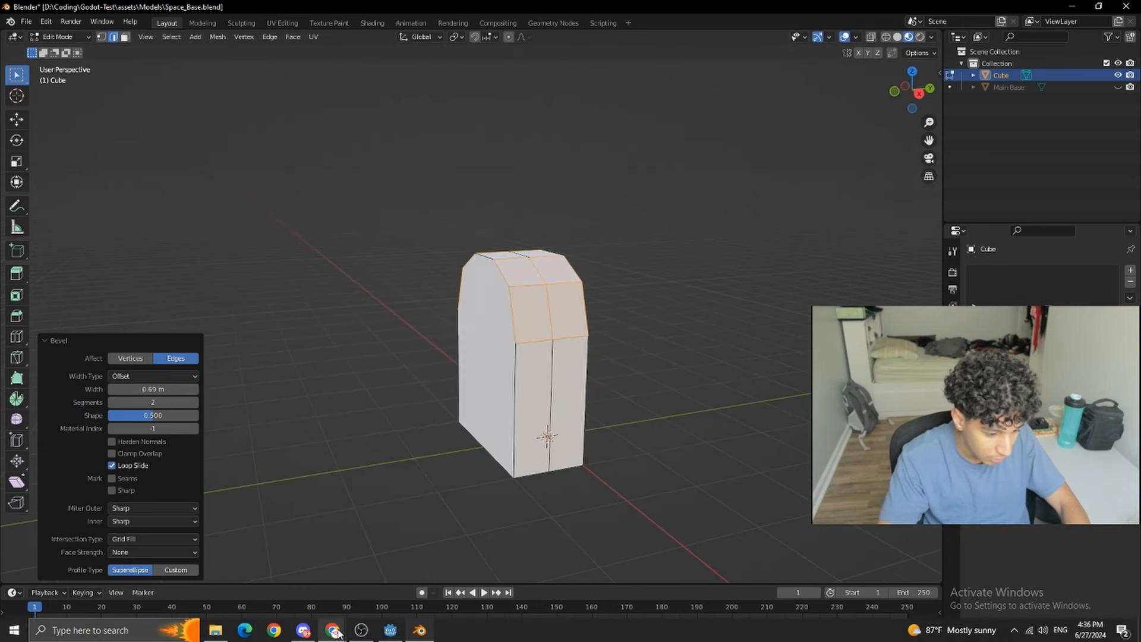
Step: Switch to the browser and examine the connecting corridors in the space base reference image
mouse_move(351, 630)
click(394, 591)
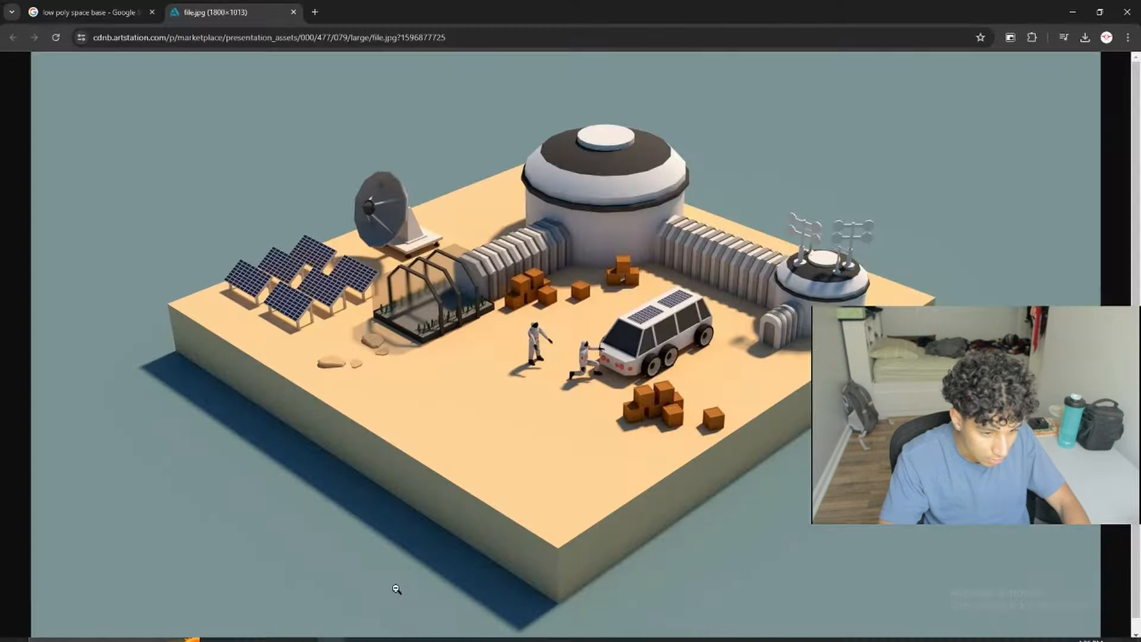
Step: Switch back to Blender and select the loop of side and top faces around the rear half of the slab
click(1071, 12)
middle_drag(578, 344, 655, 327)
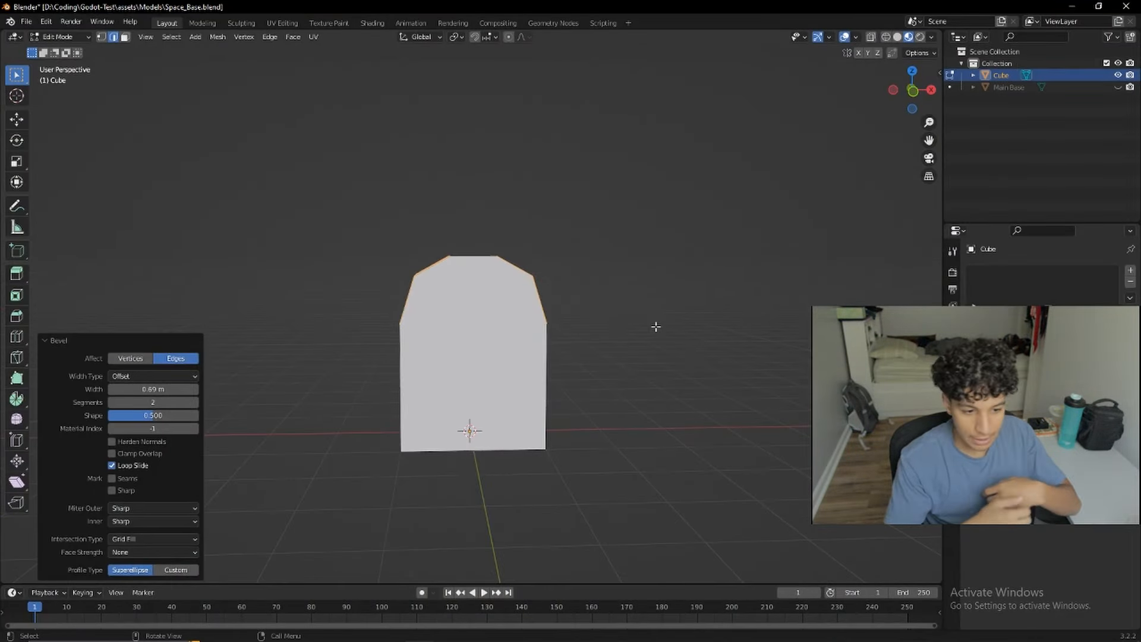
middle_drag(614, 333, 477, 341)
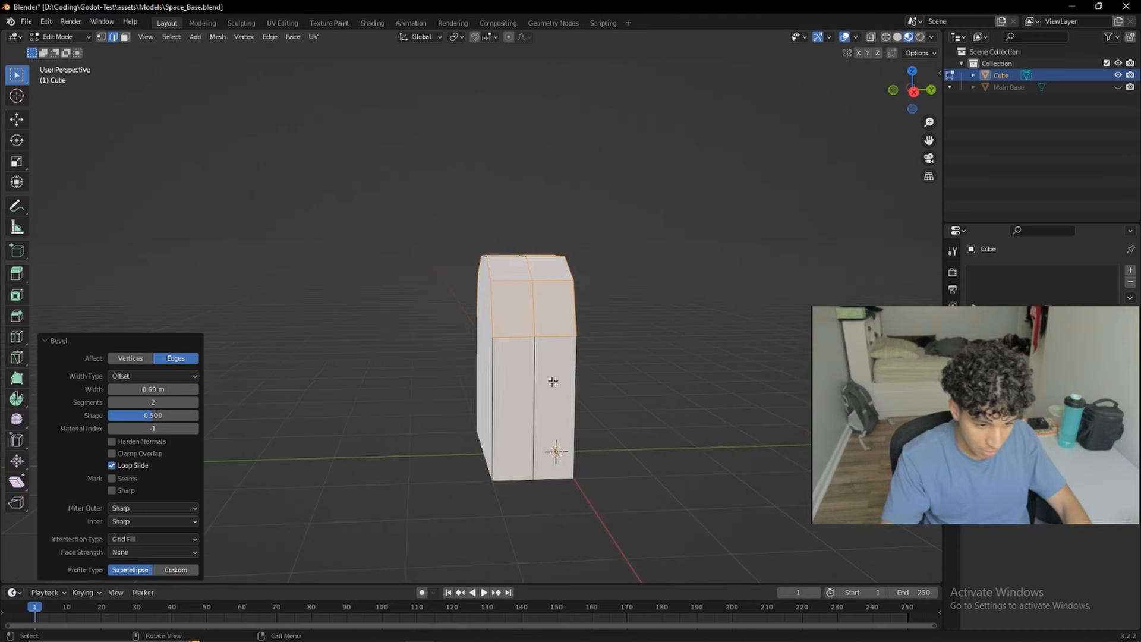
middle_drag(293, 196, 276, 203)
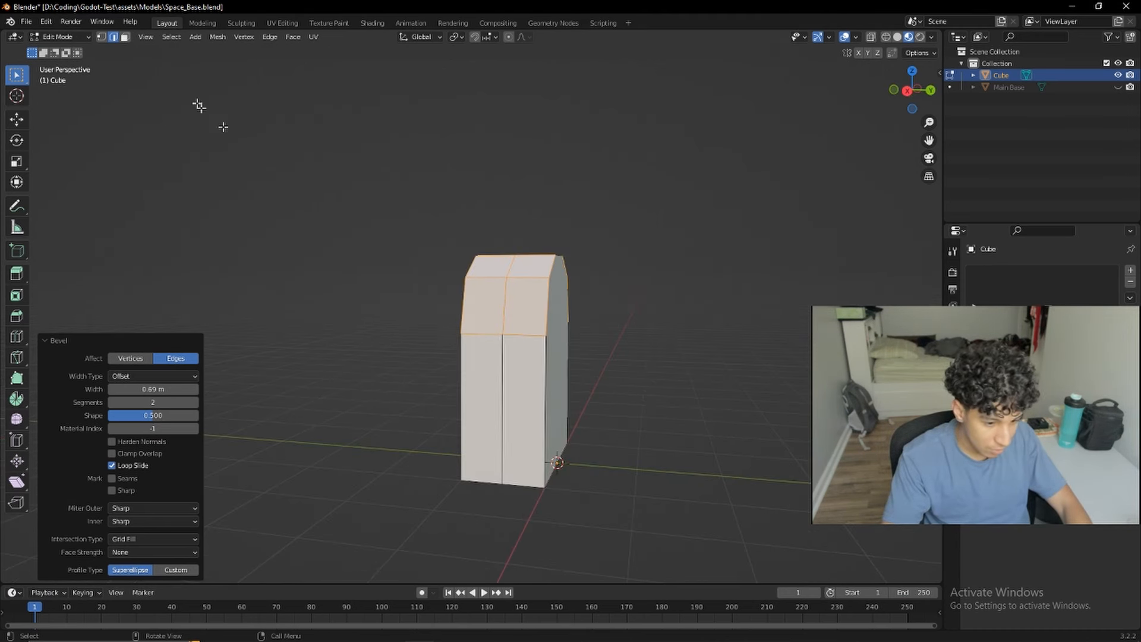
click(125, 37)
middle_drag(505, 344, 594, 333)
alt+click(478, 360)
alt+click(481, 357)
Step: Try to extrude the selected face loop outward along its normals by about 0.09 m
key(alt+e)
click(632, 338)
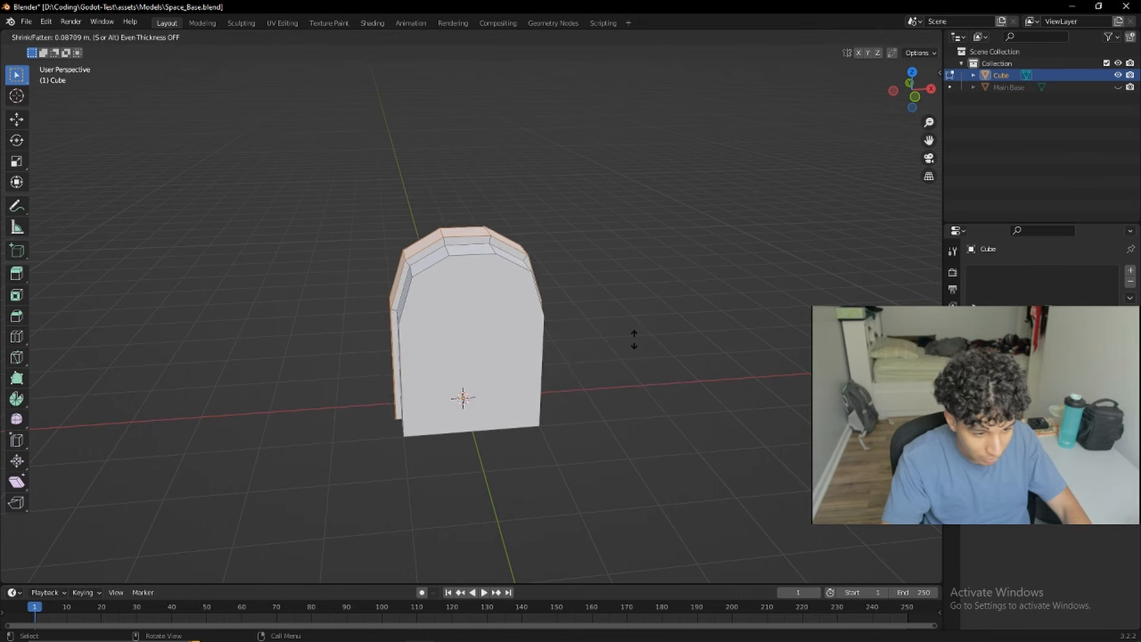
click(634, 338)
middle_drag(476, 365, 558, 381)
key(alt+e)
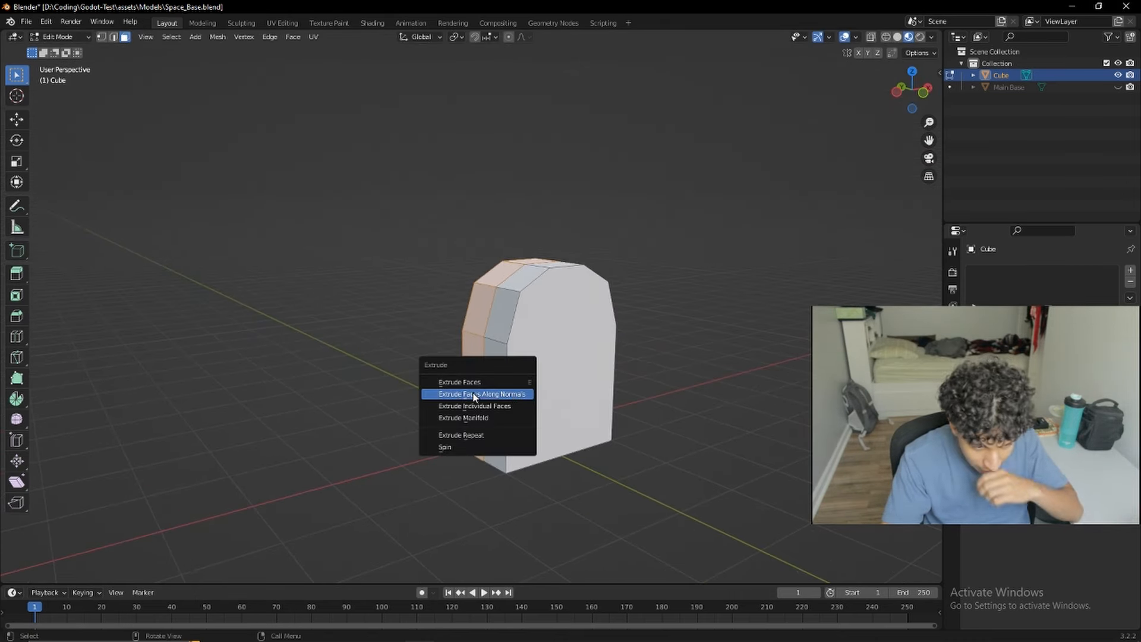
key(Escape)
Step: Apply the slab's scale in Object Mode and return to editing its mesh
key(Tab)
key(ctrl+a)
click(607, 394)
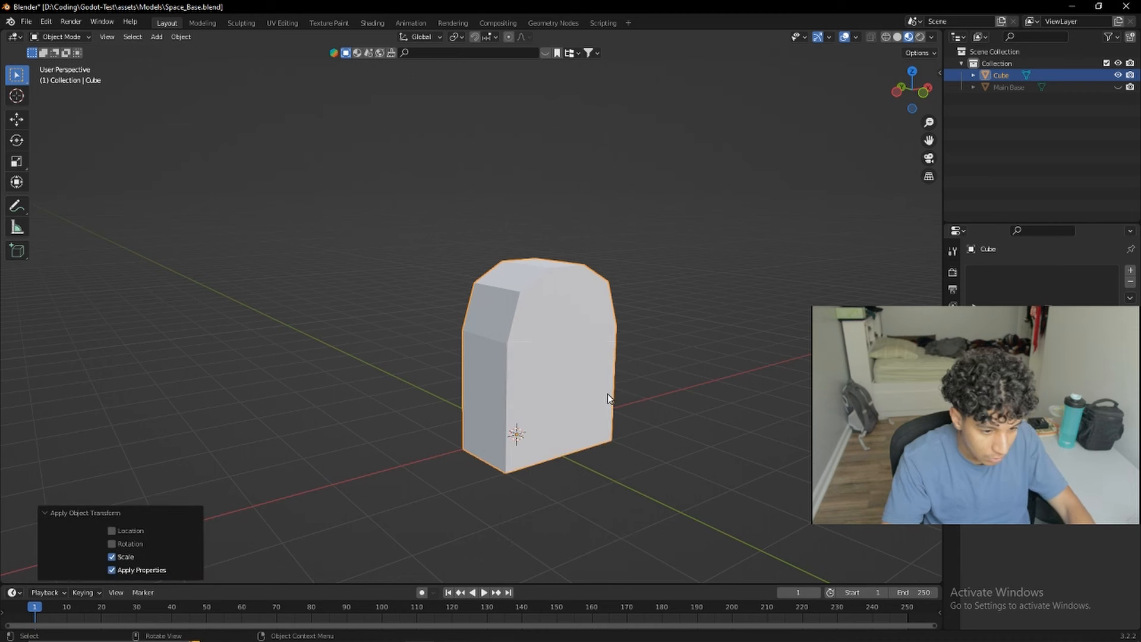
key(Tab)
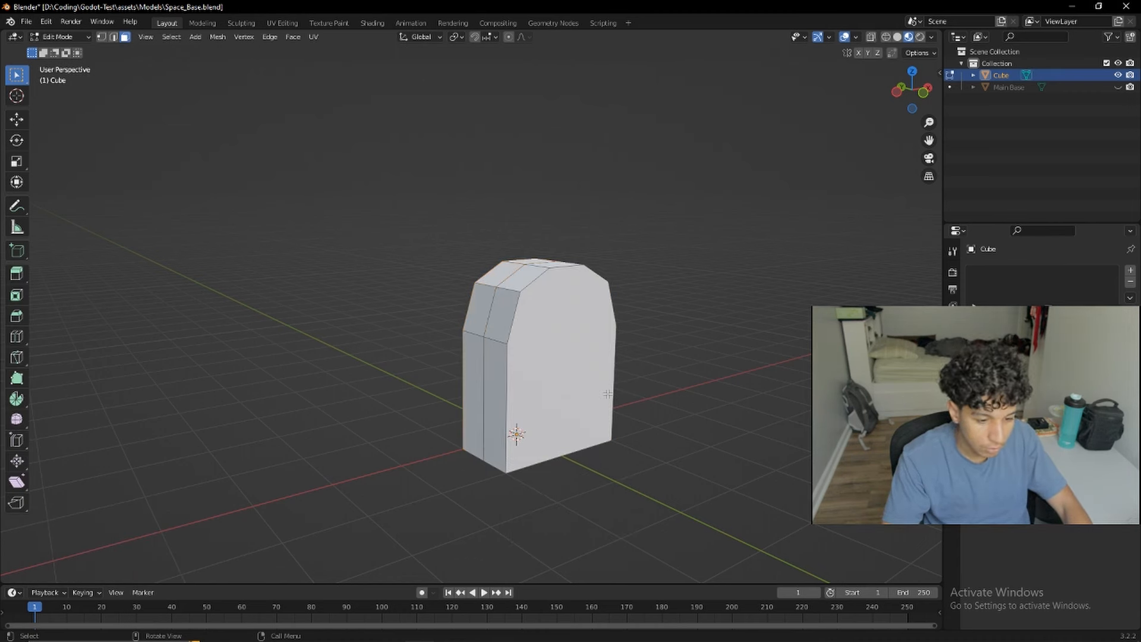
Step: Extrude the selected face loop along its normals by about 0.19 m to form a raised rib, and return to Object Mode
key(alt+e)
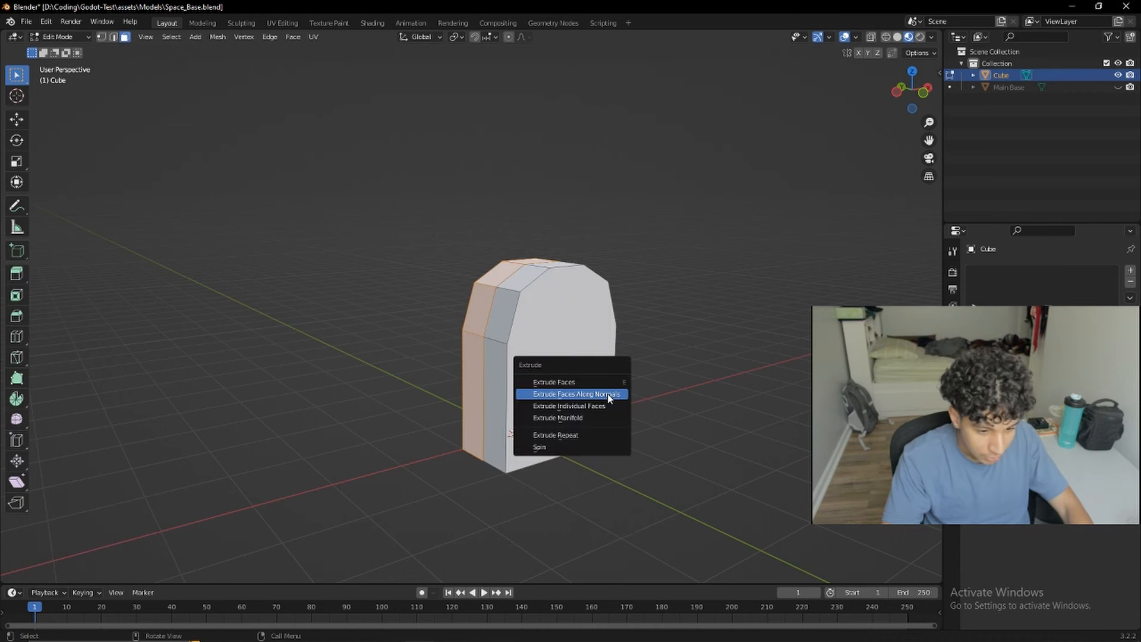
click(607, 394)
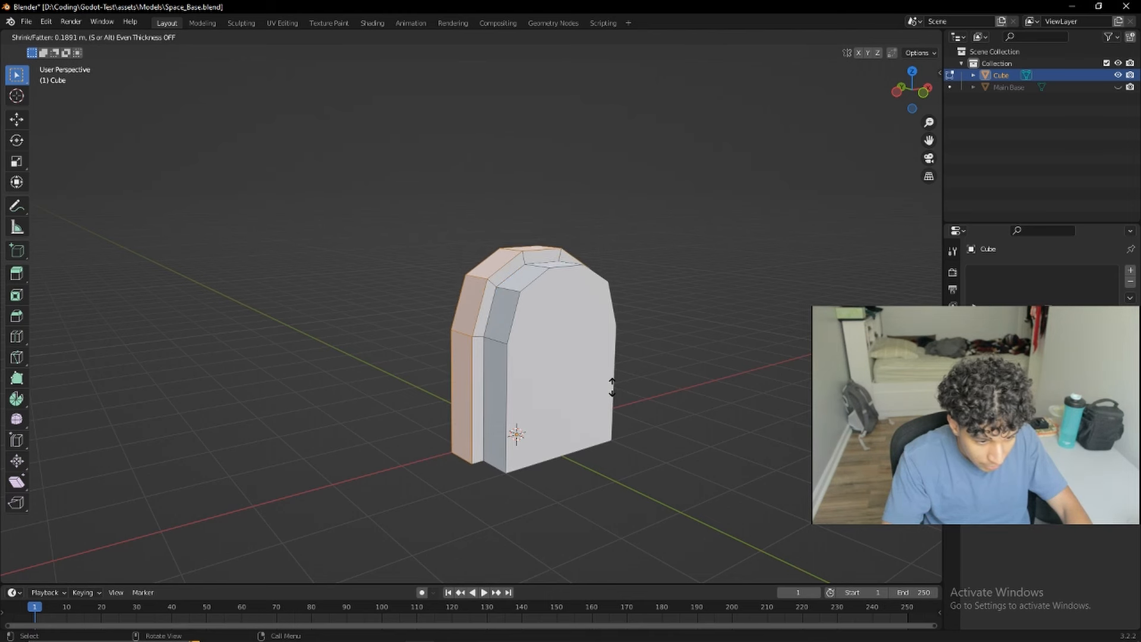
click(612, 387)
middle_drag(613, 387, 590, 436)
key(Tab)
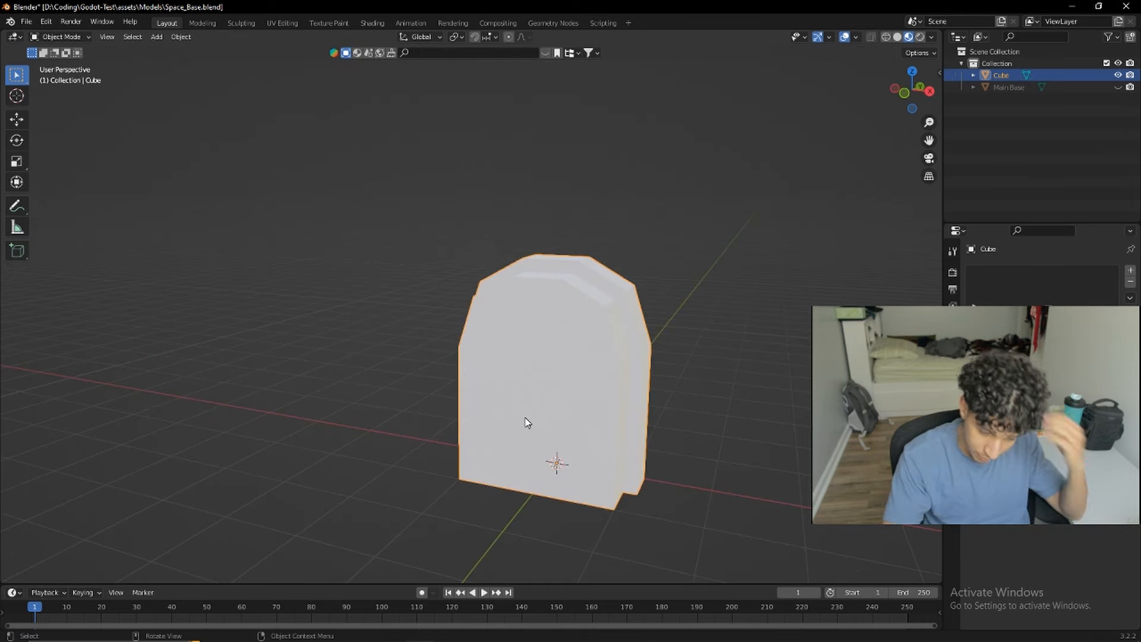
Step: Try extruding the arch block's front face in place and scaling it slightly inward, and undo the scaling
key(Tab)
click(545, 373)
middle_drag(566, 376, 525, 381)
scroll(596, 354, up, 2)
key(Tab)
scroll(499, 351, down, 3)
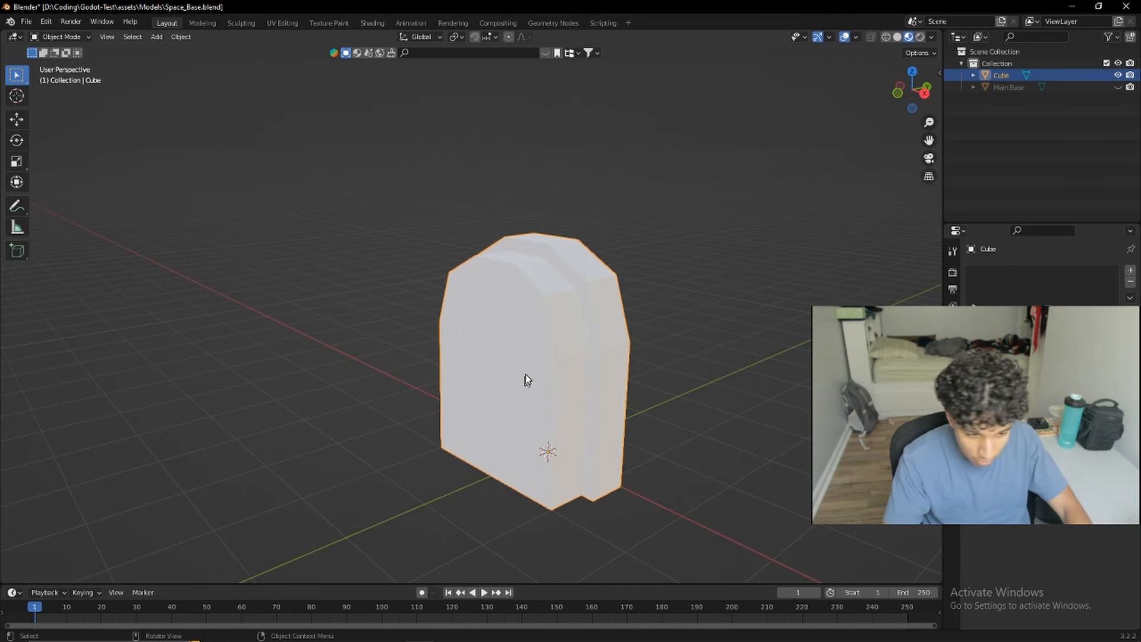
key(Tab)
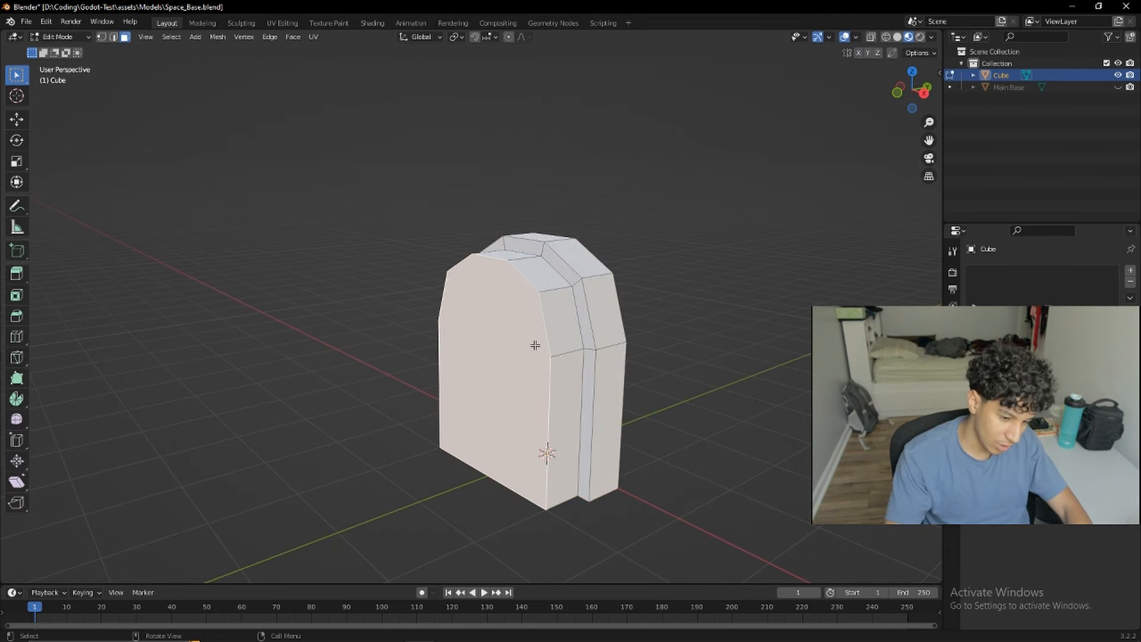
key(e)
right_click(567, 357)
key(s)
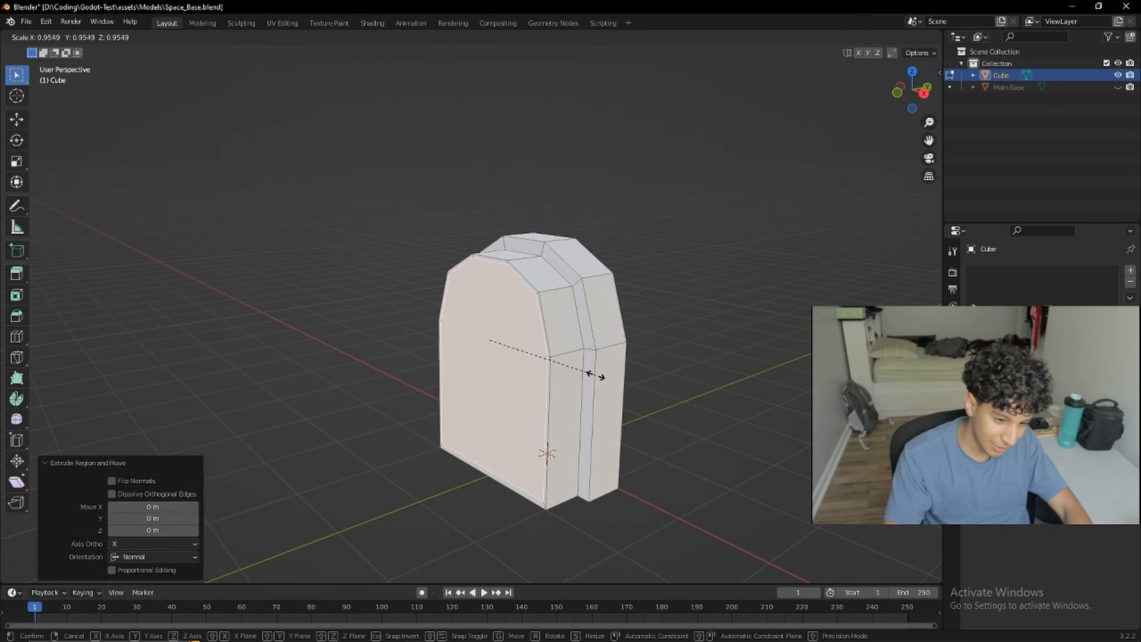
click(593, 375)
key(ctrl+z)
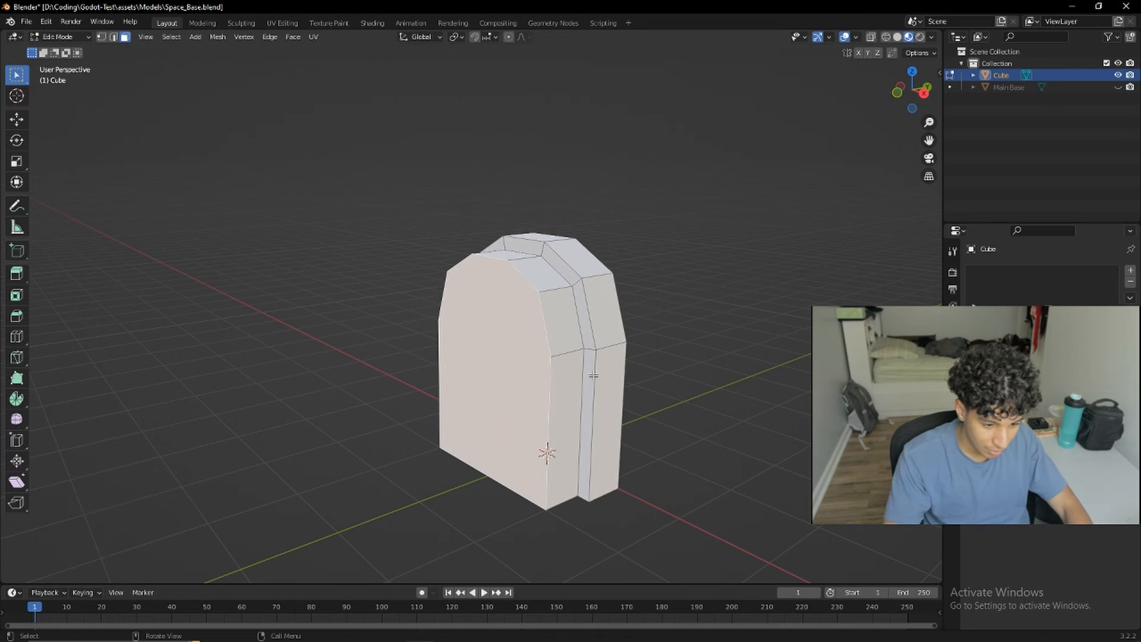
Step: Try scaling the extruded front face to about 0.879 and lowering it along the Z axis
key(s)
click(580, 378)
key(g)
key(z)
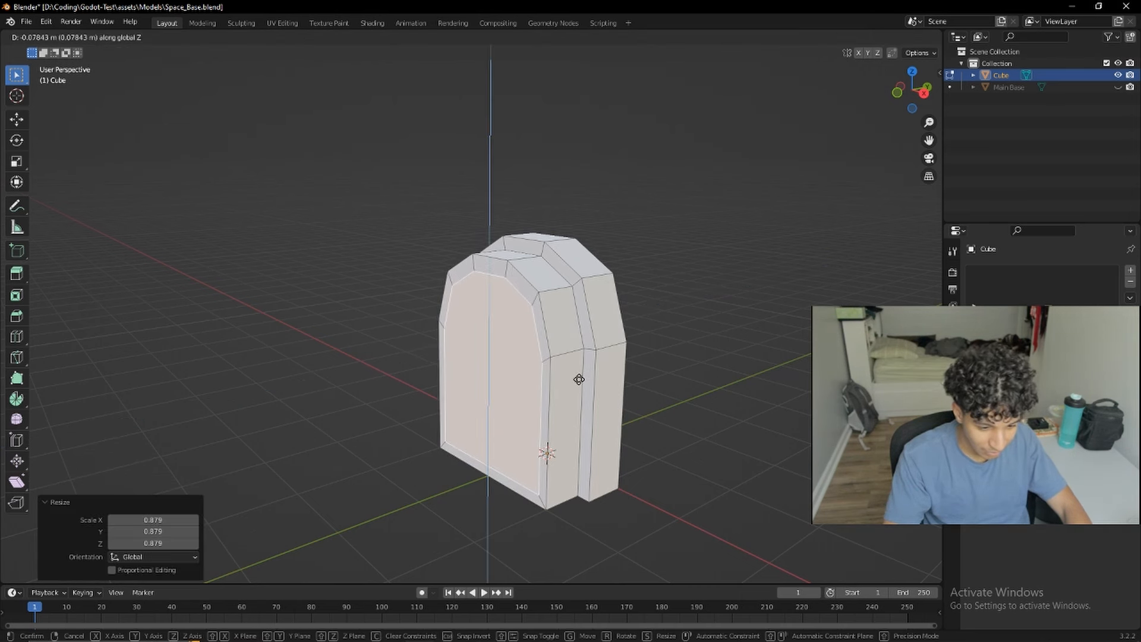
click(577, 385)
Step: Undo the front face's vertical move, scaling and in-place extrusion
middle_drag(527, 494, 612, 461)
key(z)
click(569, 467)
key(ctrl+z)
click(913, 90)
scroll(604, 372, up, 4)
shift+middle_drag(596, 415, 561, 301)
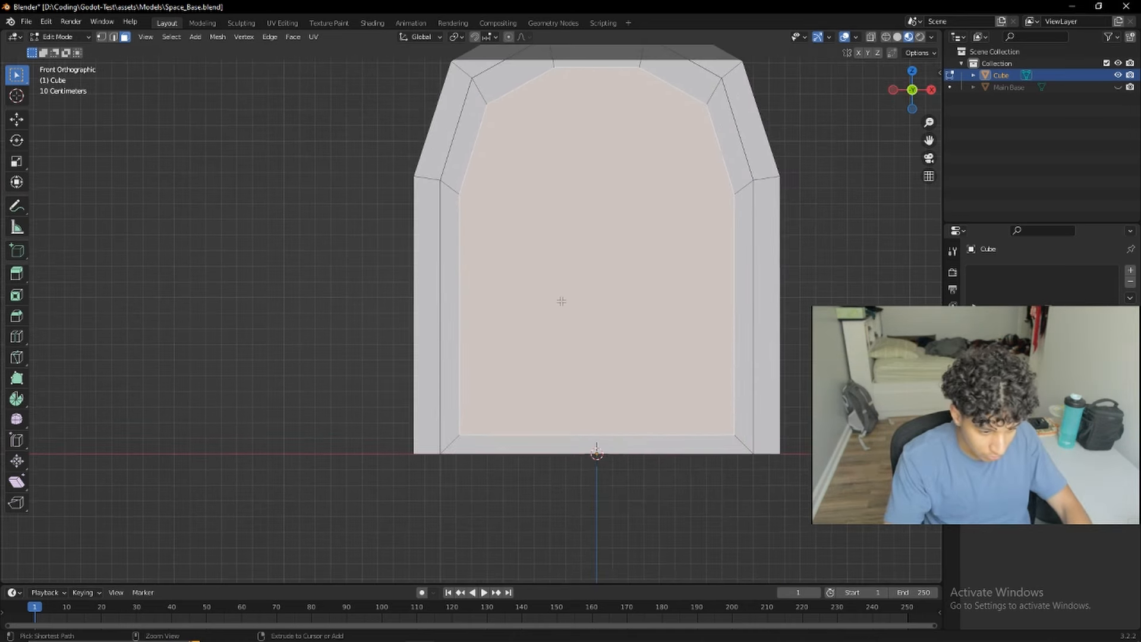
key(ctrl+z)
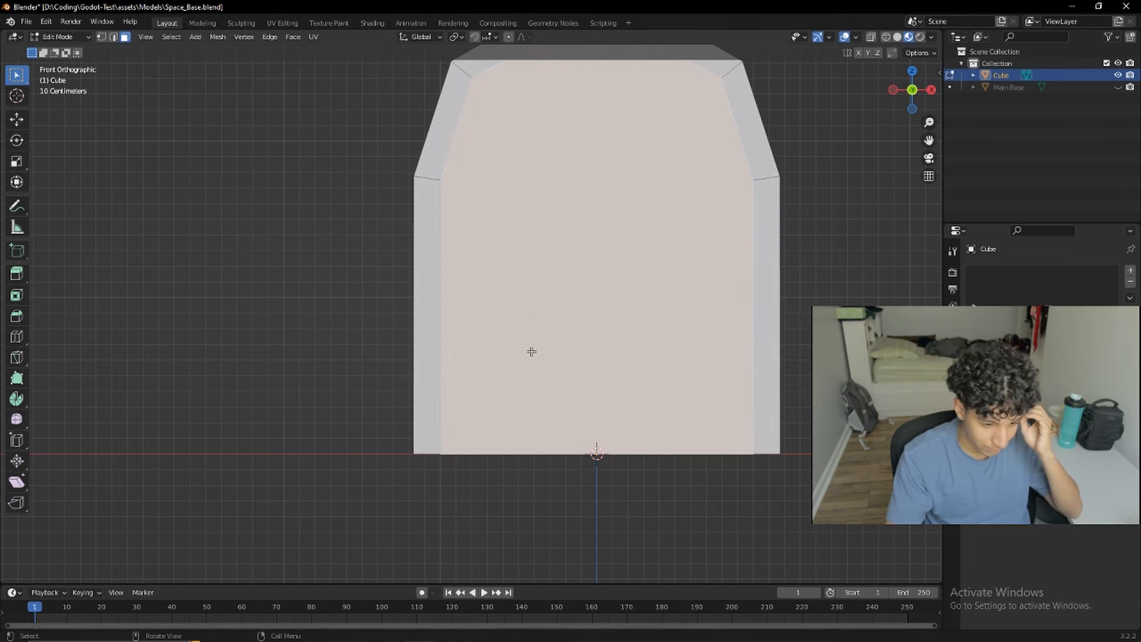
Step: Examine the stepped arch block from the front, side and back
middle_drag(545, 338, 620, 337)
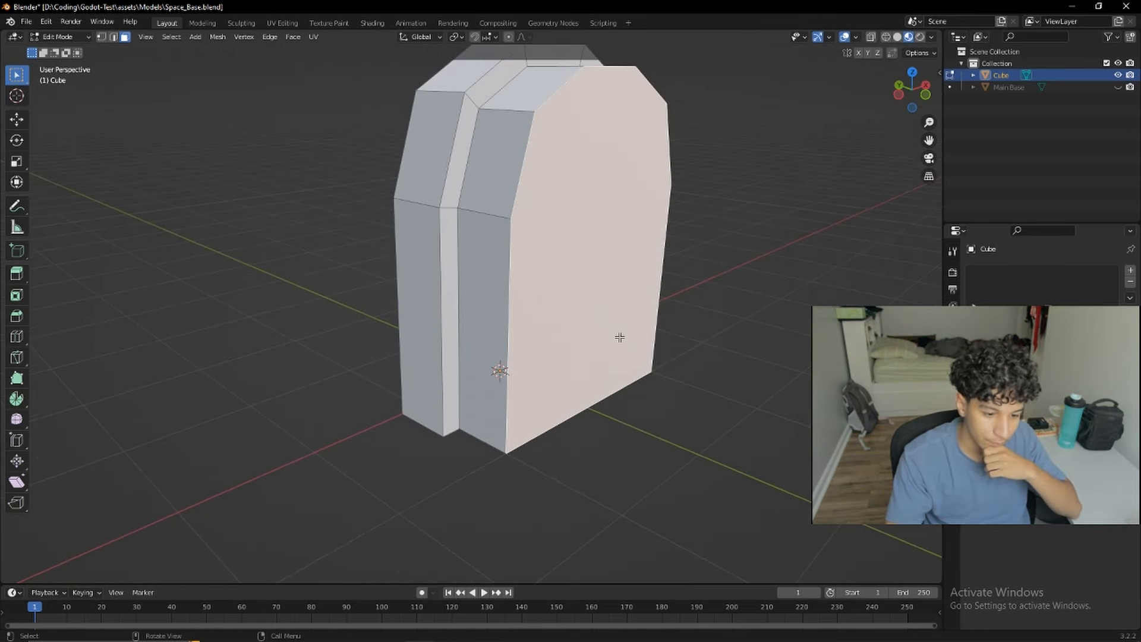
middle_drag(620, 337, 469, 351)
key(Tab)
middle_drag(530, 369, 606, 301)
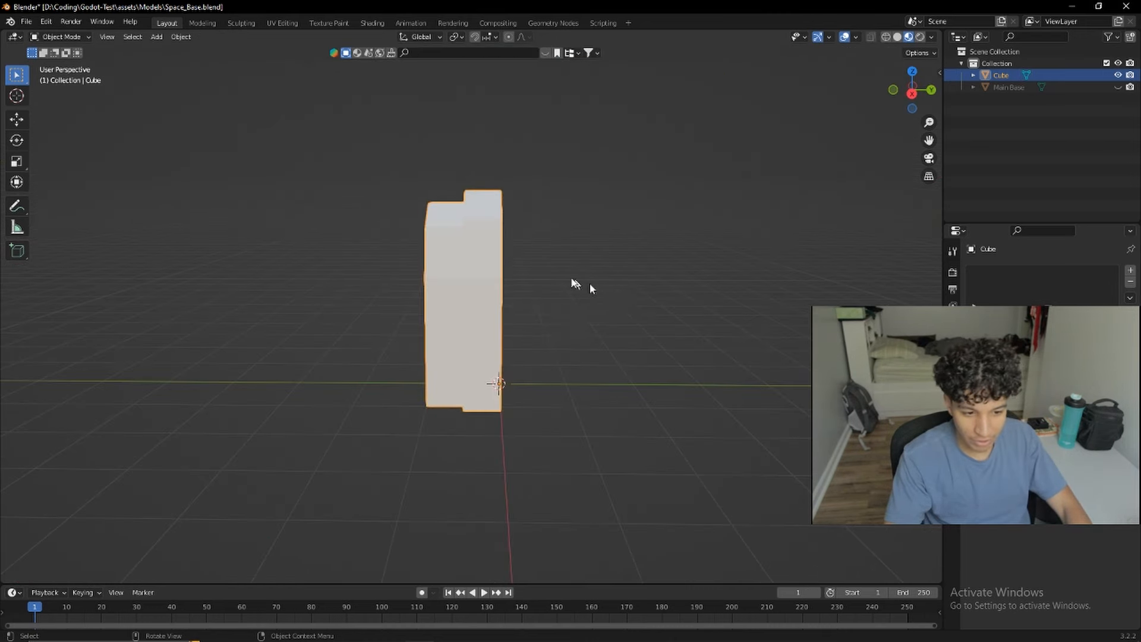
middle_drag(523, 252, 571, 270)
key(Tab)
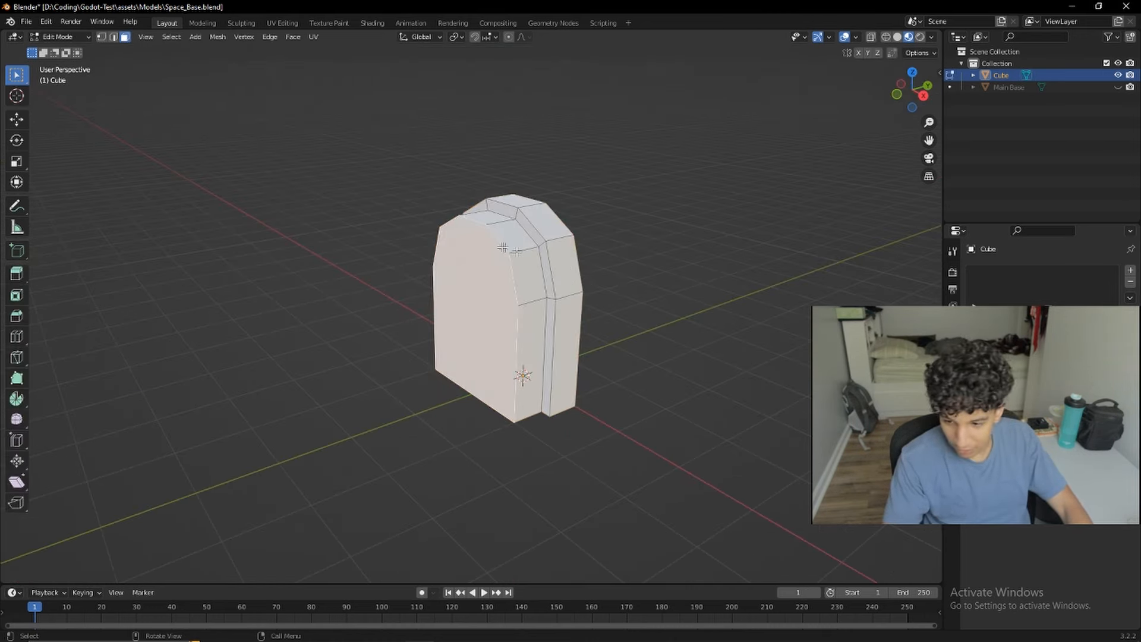
click(537, 304)
middle_drag(536, 304, 472, 321)
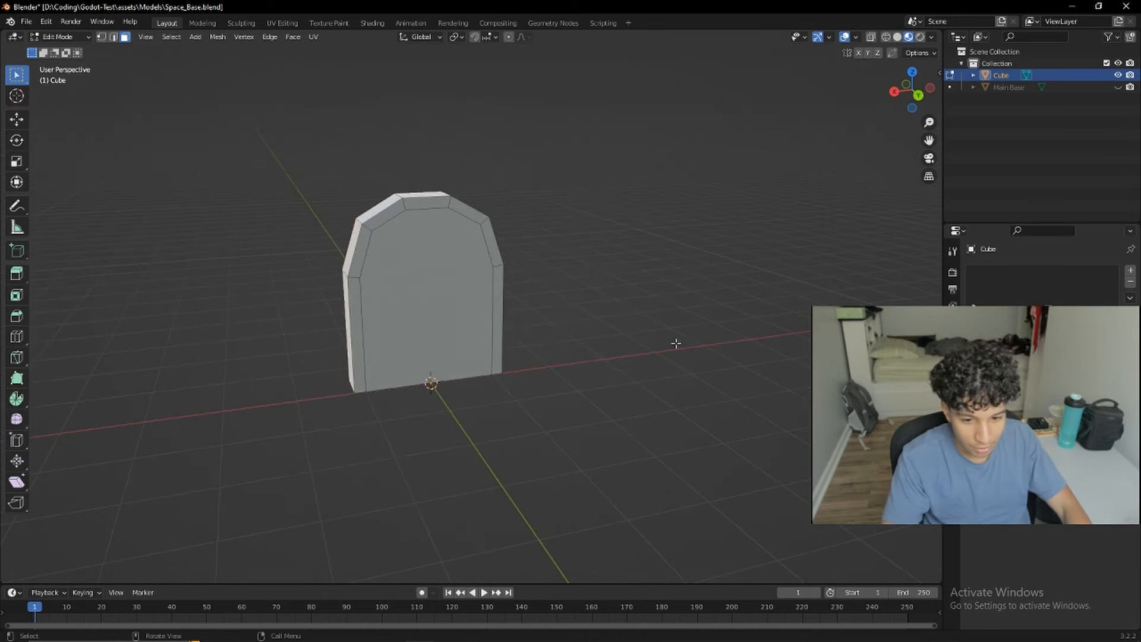
middle_drag(455, 313, 462, 257)
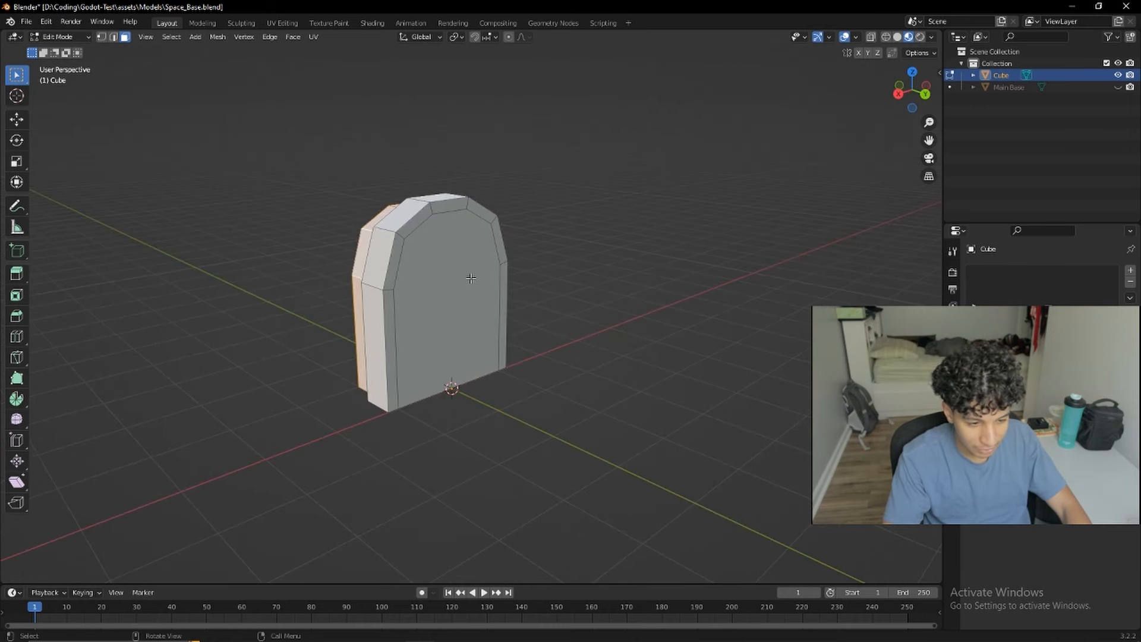
Step: Try deleting the inner back face of the arch block and inspect the hollow interior
click(471, 278)
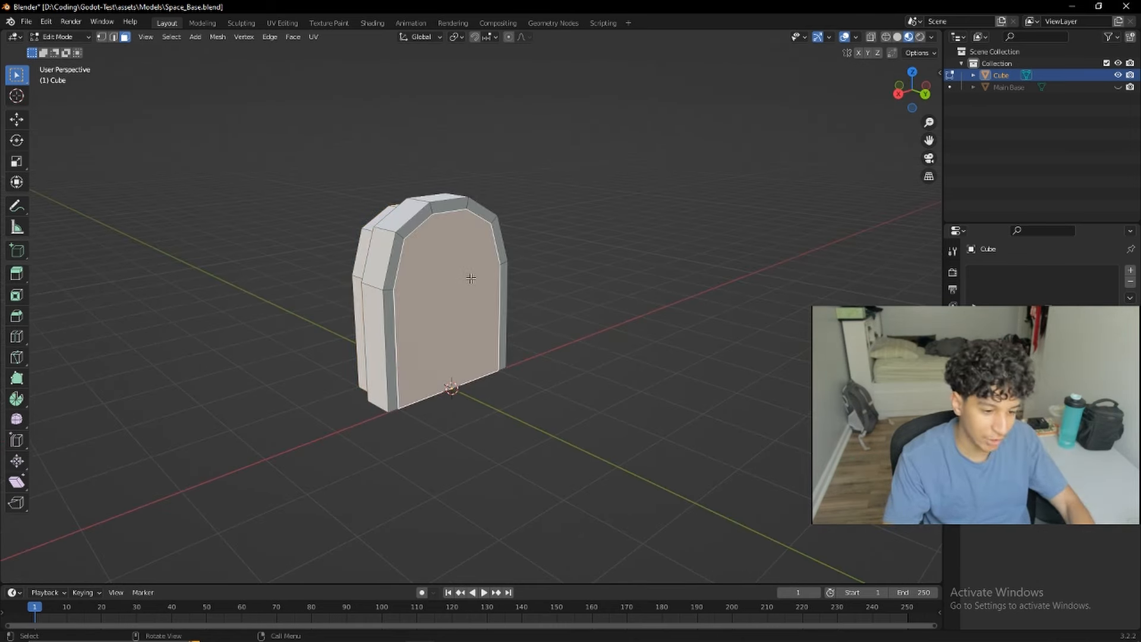
key(Tab)
middle_drag(472, 279, 427, 269)
key(Tab)
key(x)
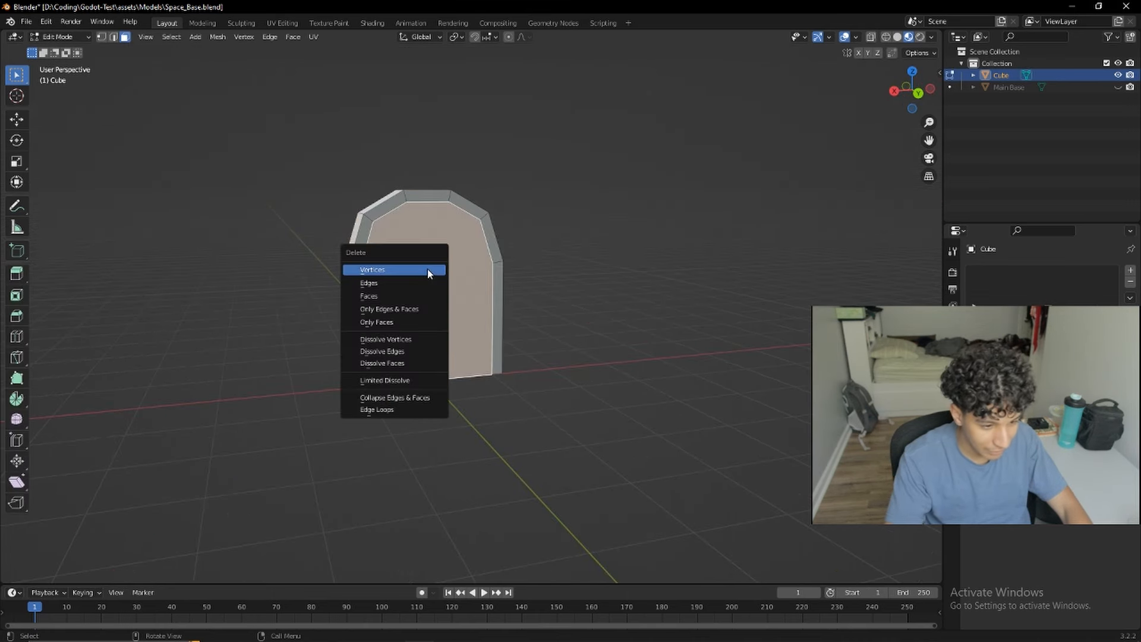
click(410, 296)
middle_drag(434, 316, 416, 341)
scroll(419, 319, up, 6)
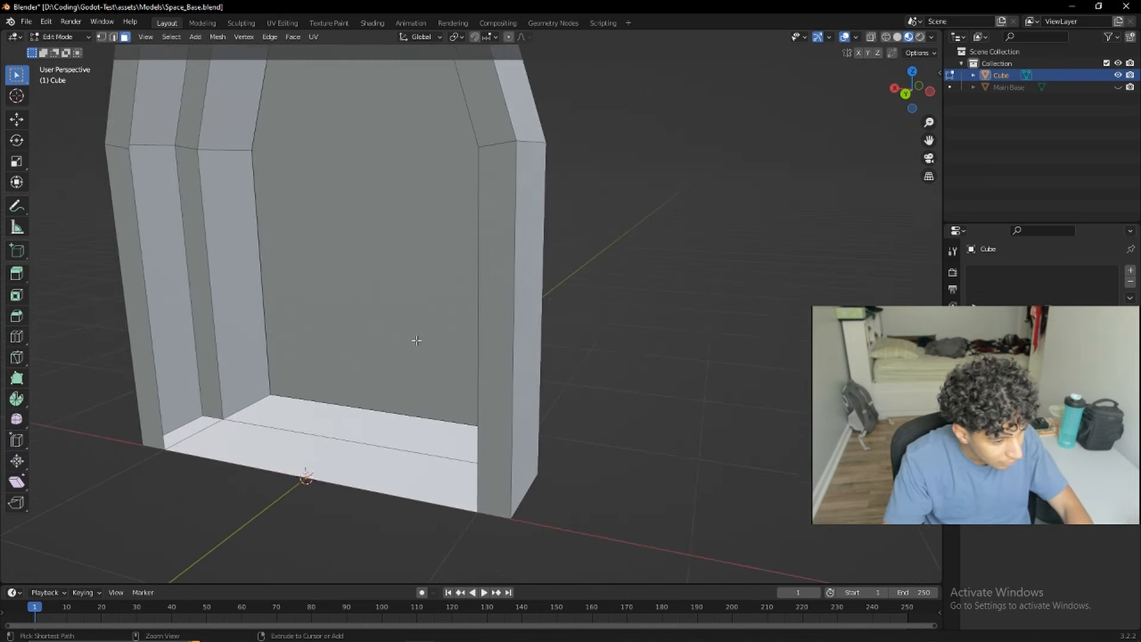
scroll(416, 340, down, 5)
middle_drag(416, 340, 415, 272)
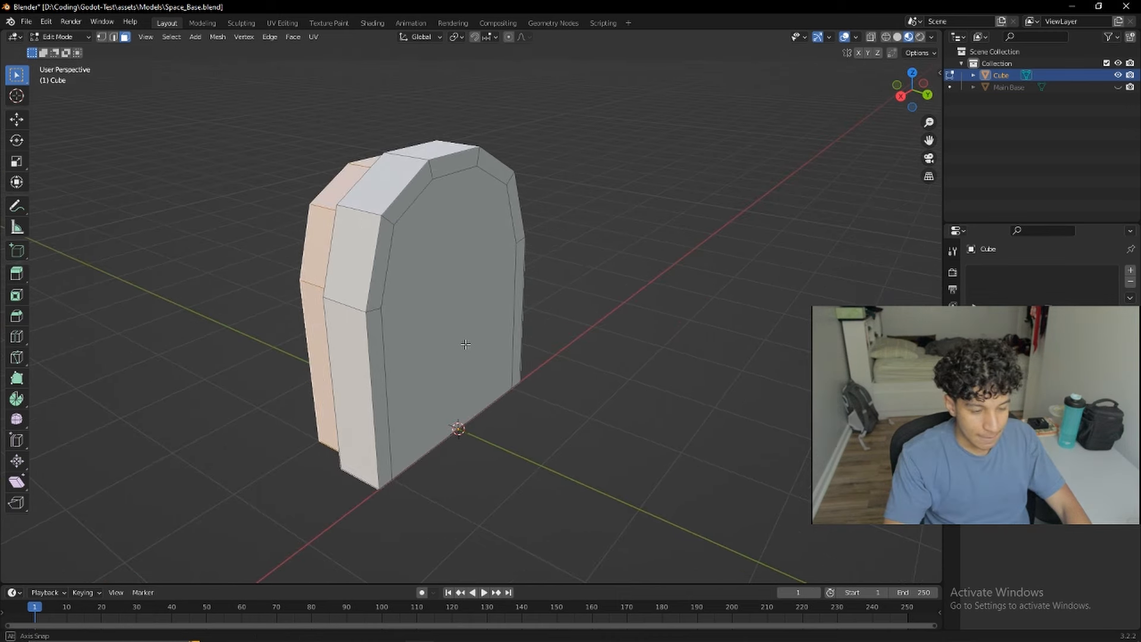
Step: Give the cube the existing Material.001 and rename that material as Base Color
middle_drag(518, 332, 741, 352)
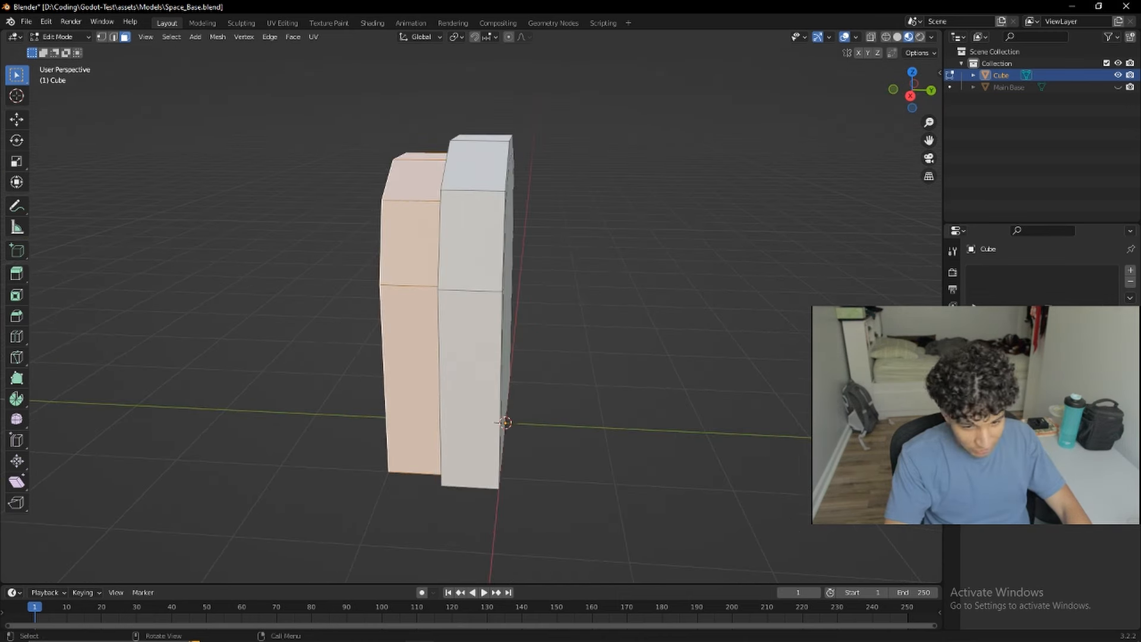
middle_drag(416, 297, 529, 369)
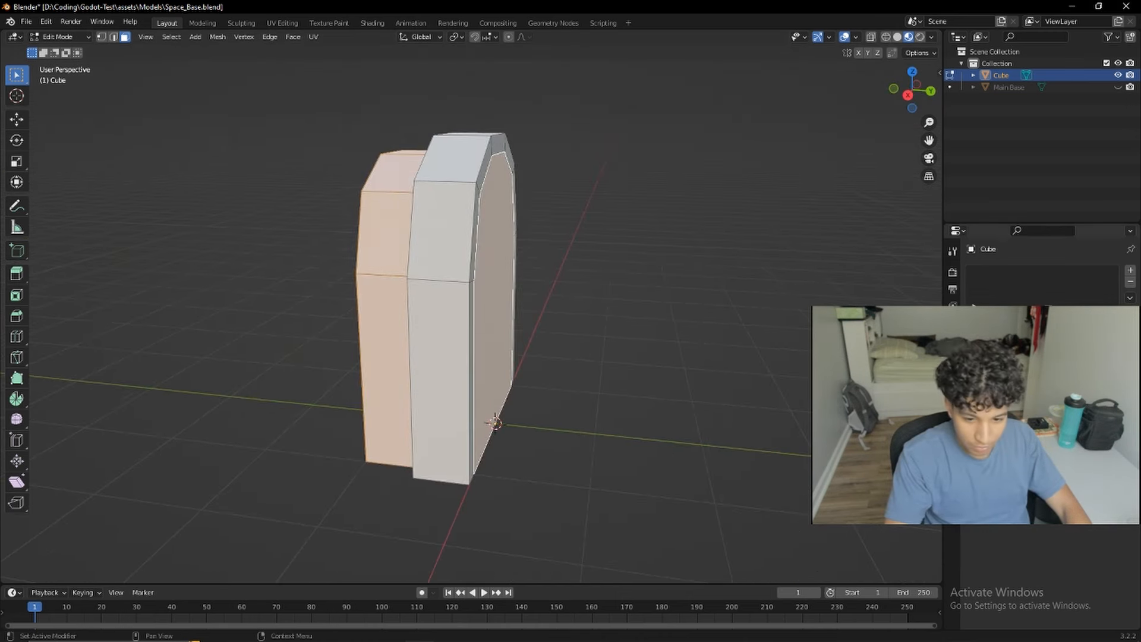
click(1050, 337)
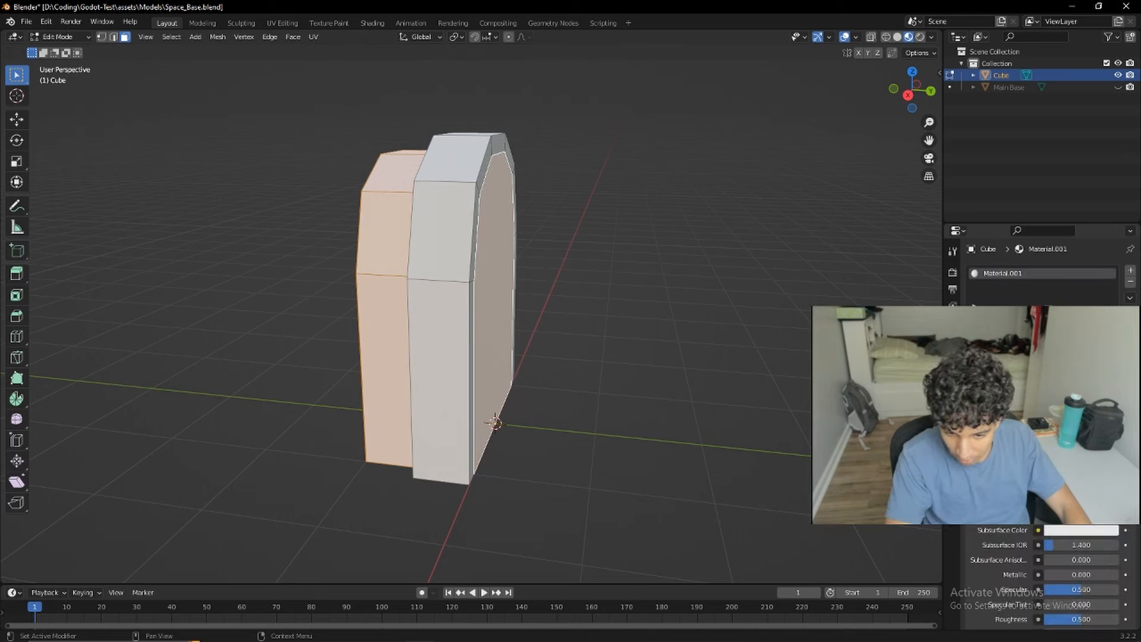
text(Base Color)
key(Return)
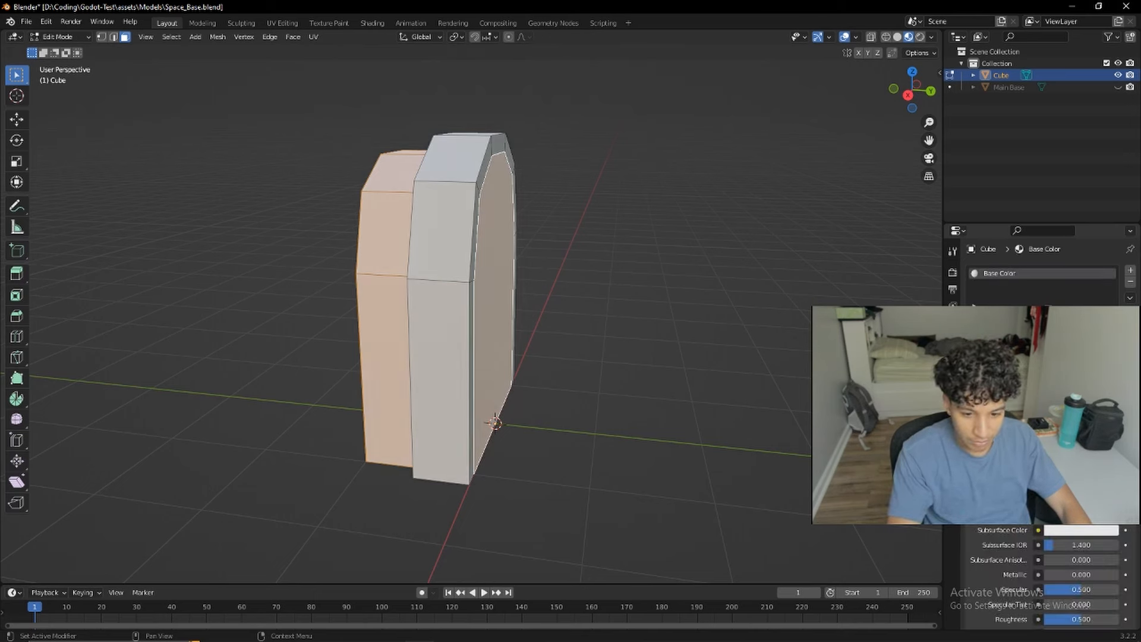
Step: Switch to the Shading workspace and open the framed cube for mesh editing
middle_drag(448, 274, 486, 271)
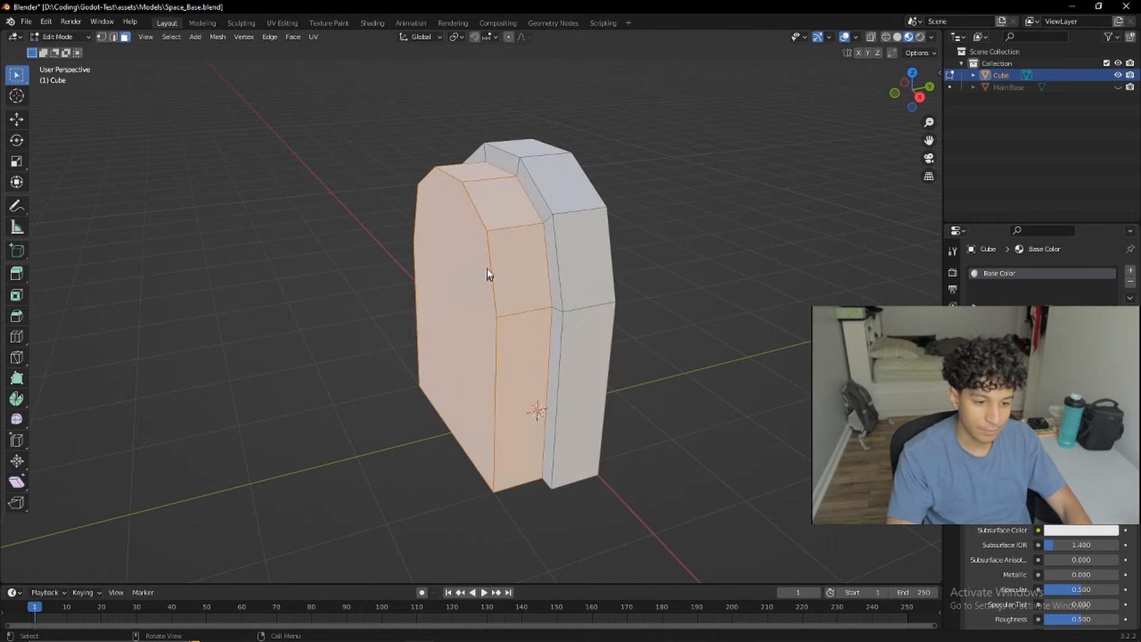
key(Tab)
click(372, 23)
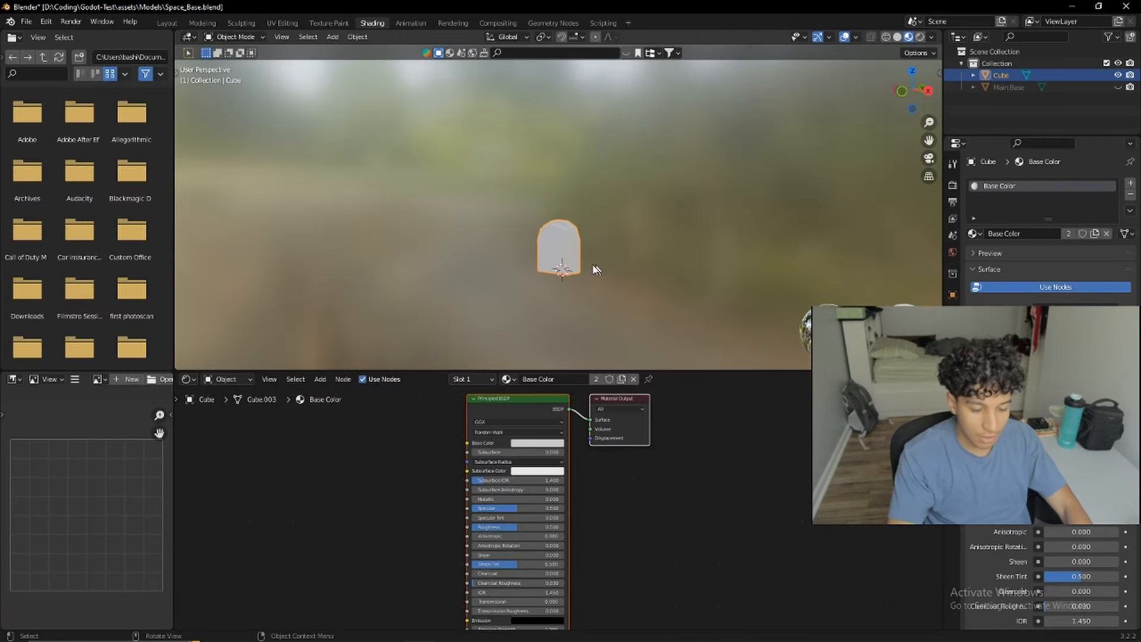
key(KP_Decimal)
mouse_move(640, 304)
middle_down()
mouse_move(584, 282)
mouse_move(614, 259)
middle_up()
key(Tab)
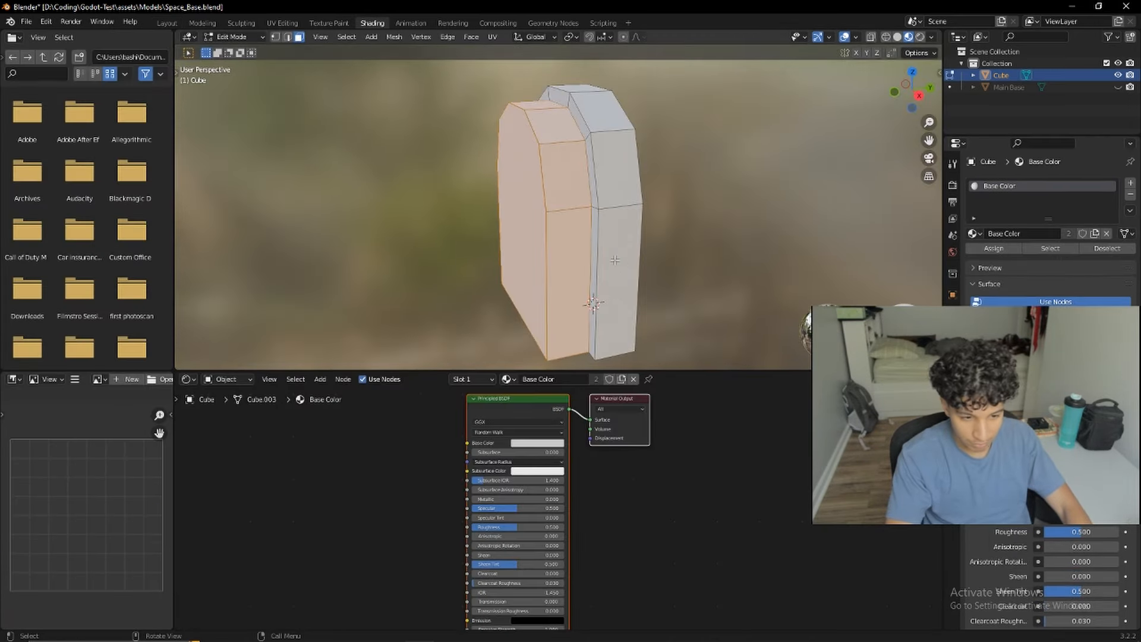
Step: Add a second material slot using the Secondary Color material and assign it to the larger rear arch section
click(1130, 183)
click(1006, 269)
click(973, 256)
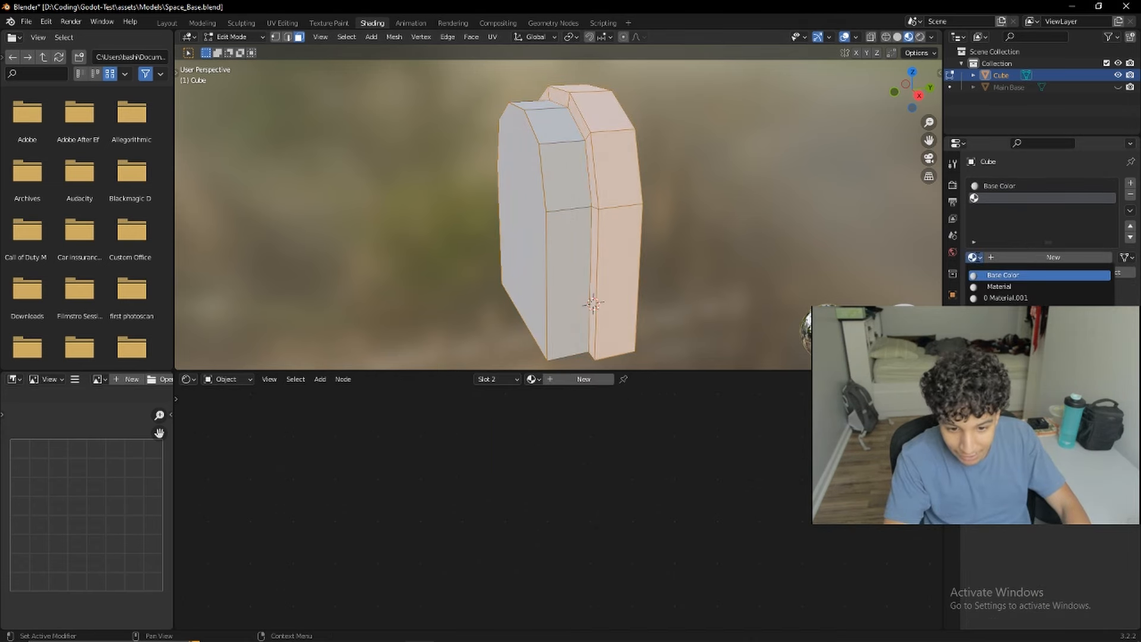
click(998, 303)
middle_drag(779, 260, 673, 253)
key(Tab)
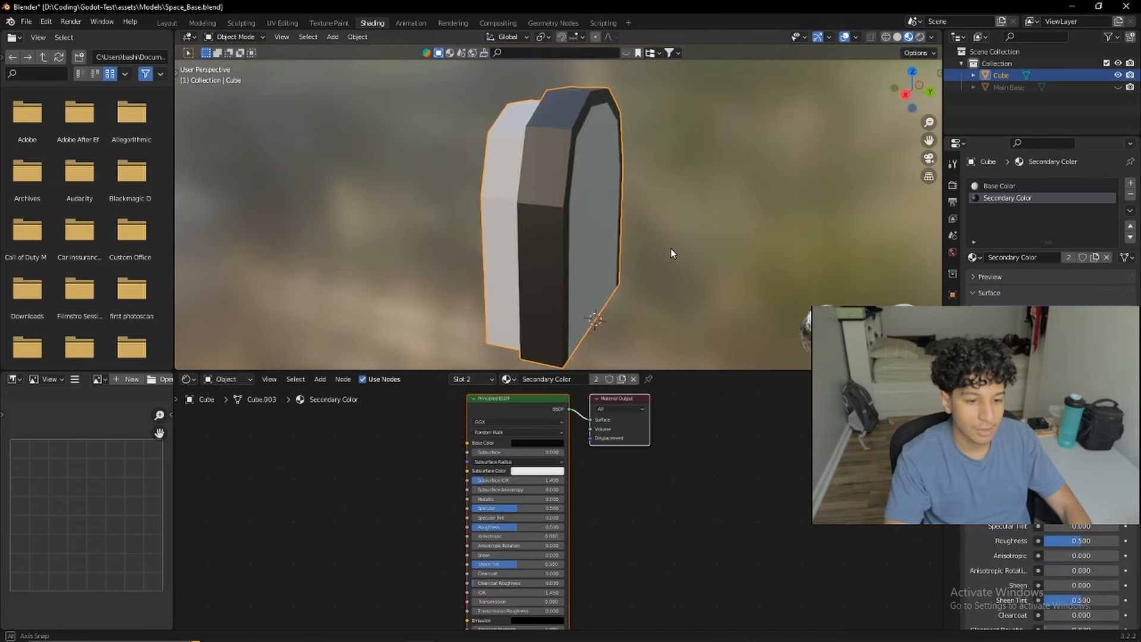
Step: Return to the Layout workspace and add an Array modifier to the cube
click(167, 22)
click(953, 399)
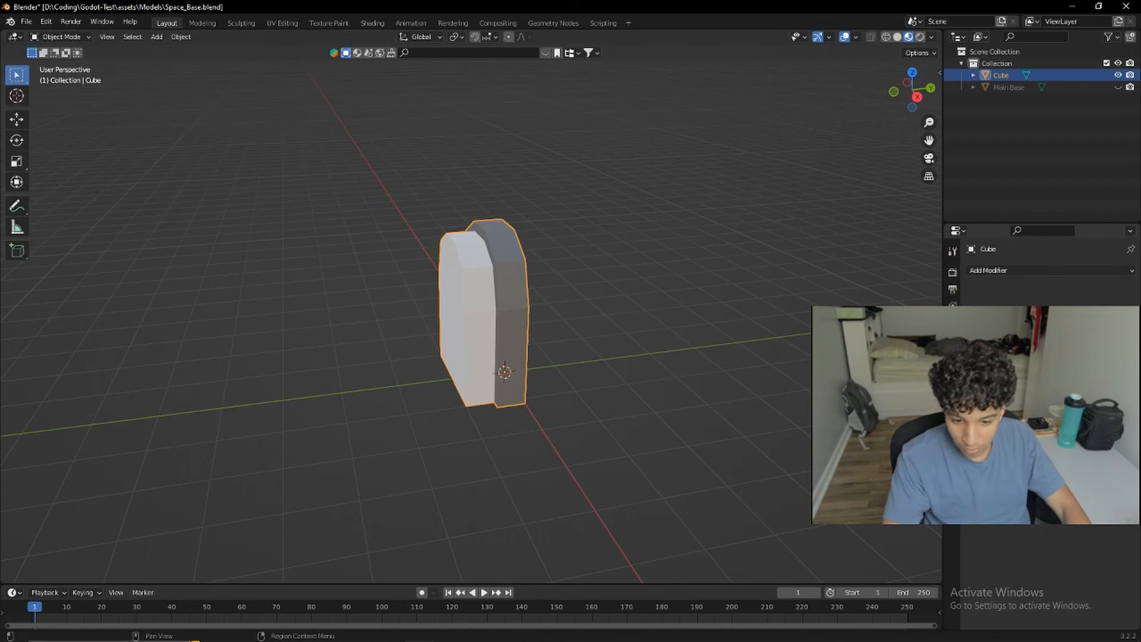
click(990, 271)
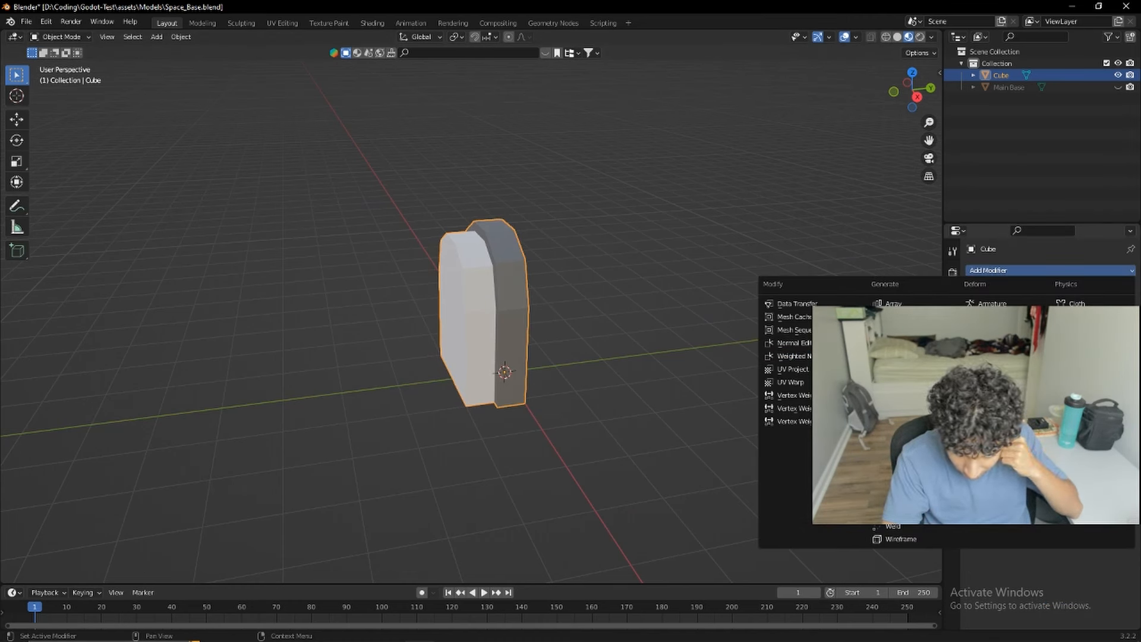
click(891, 303)
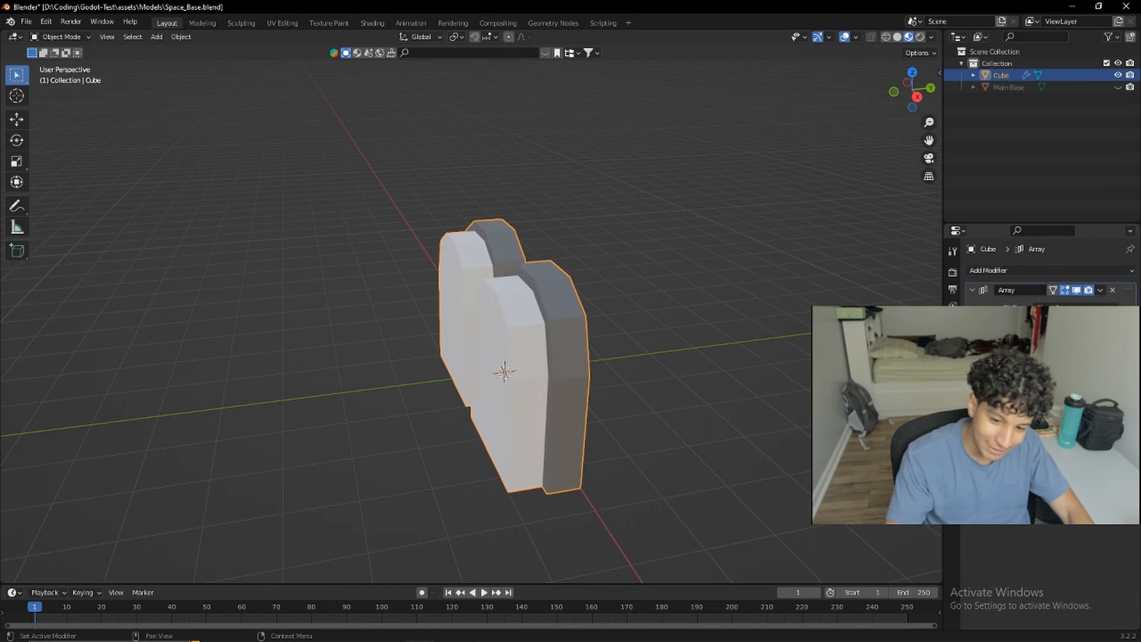
Step: Set the array's relative offset to 0 on X and 1 on Y
text(0)
key(Return)
drag(1070, 367, 1117, 367)
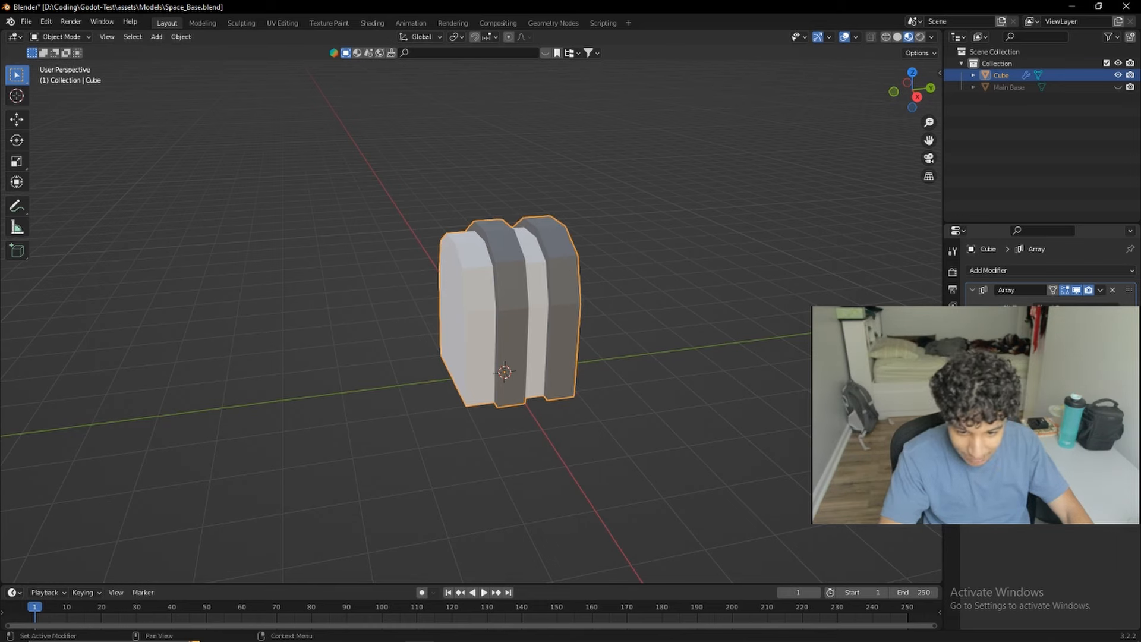
text(1)
key(Return)
middle_drag(708, 335, 657, 322)
scroll(442, 391, up, 5)
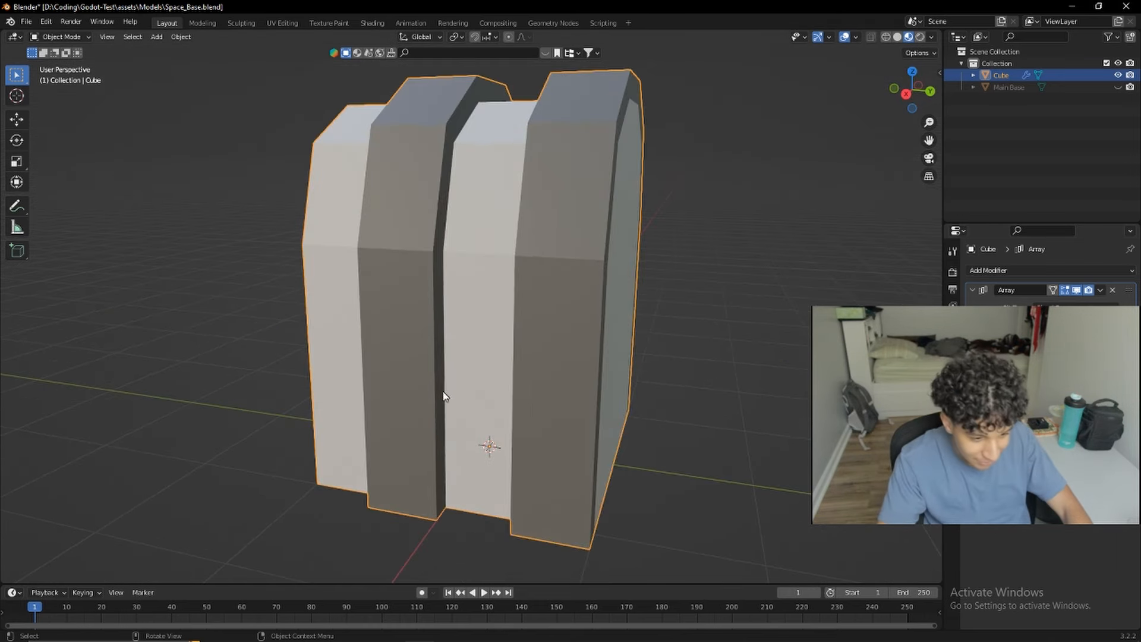
middle_drag(443, 391, 460, 335)
scroll(514, 232, down, 5)
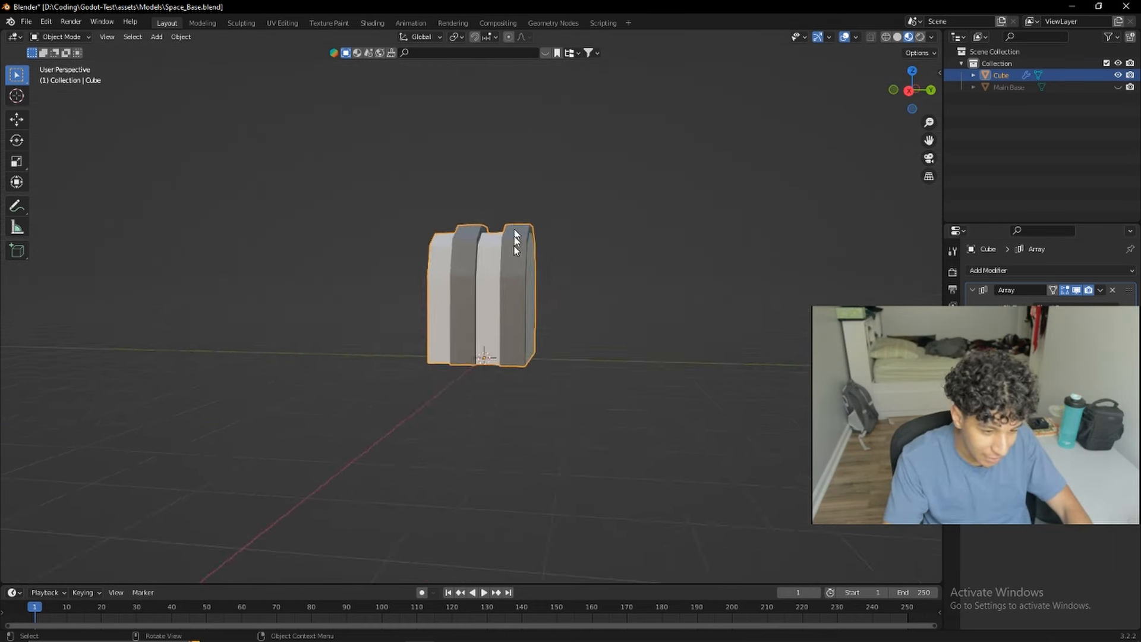
Step: Raise the array count by six to preview a longer row of arch segments
middle_drag(516, 252, 556, 368)
click(1117, 321)
click(1118, 321)
click(1117, 322)
click(1117, 321)
click(1117, 321)
click(1117, 321)
middle_drag(605, 352, 677, 352)
shift+middle_drag(764, 348, 568, 337)
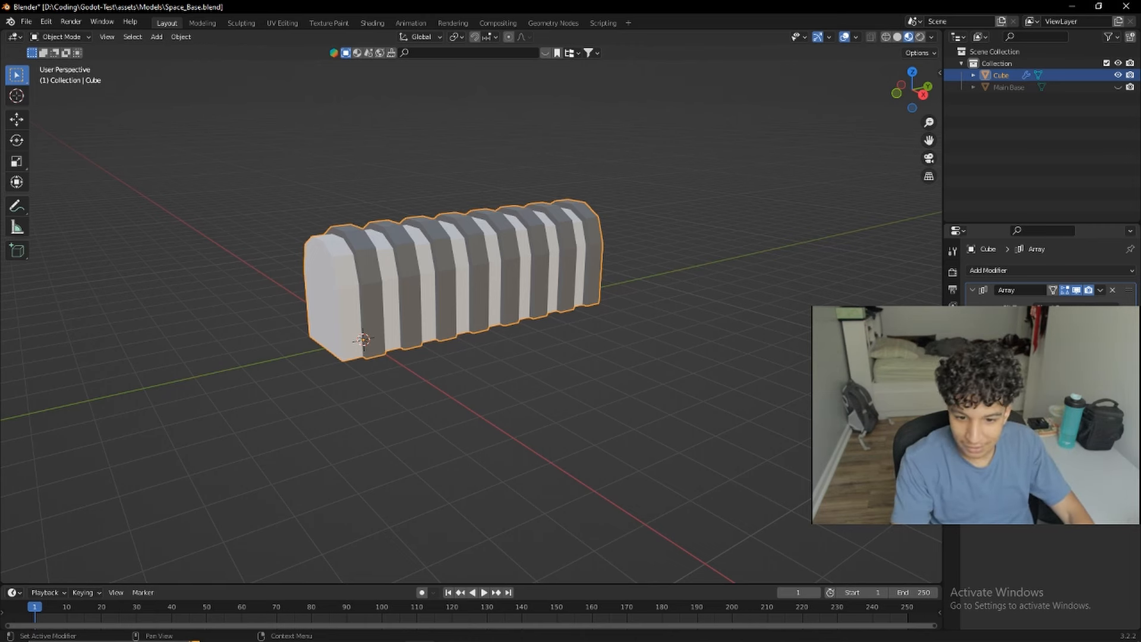
Step: Set the array count to 5 arch segments
key(Return)
middle_drag(635, 327, 614, 327)
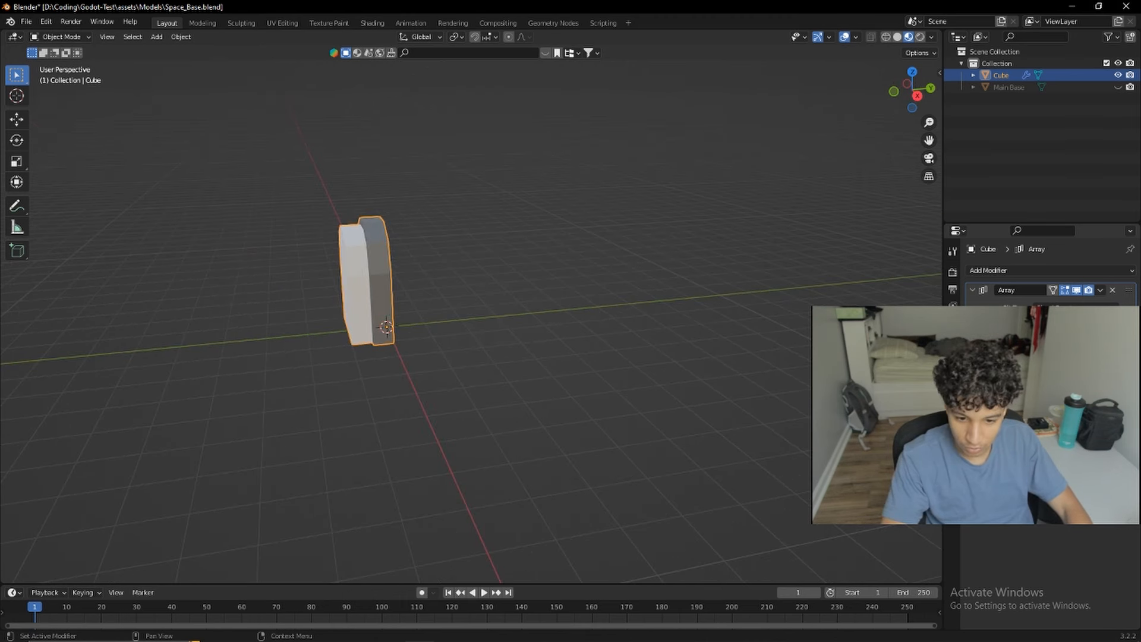
key(Return)
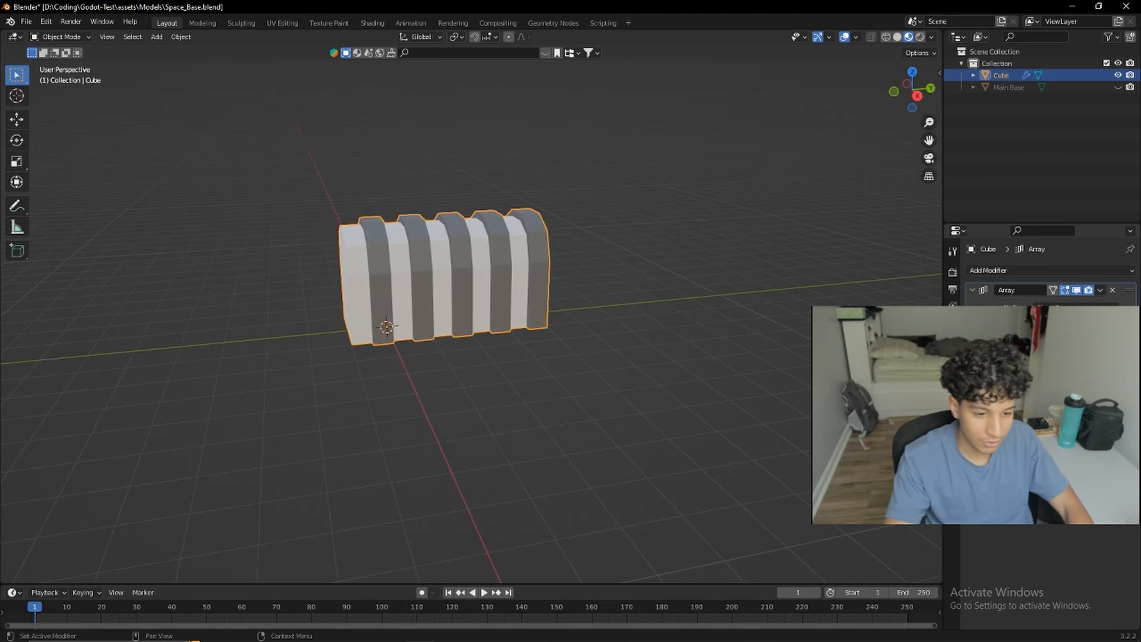
Step: Rename the collection that holds the models to Assets
double_click(1001, 65)
text(Assets)
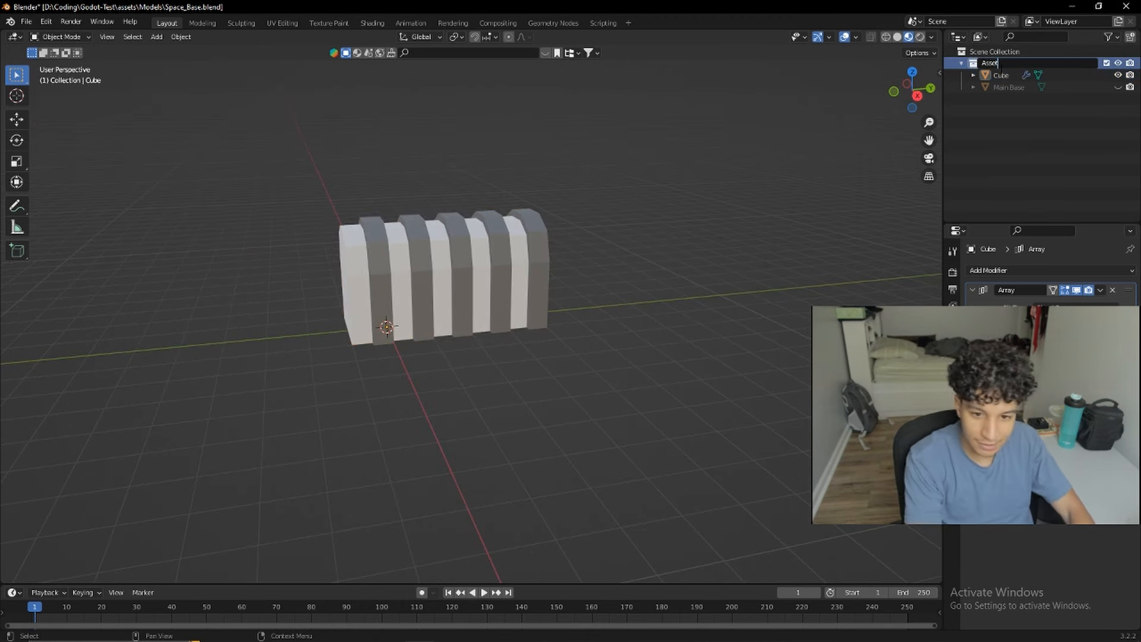
key(Return)
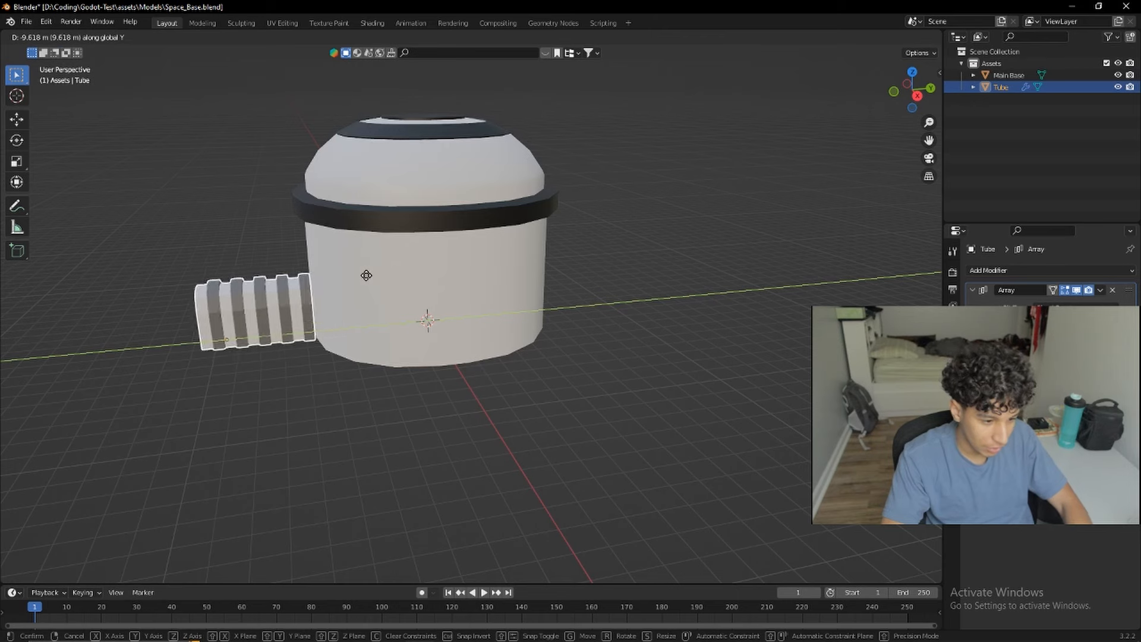
Step: Move the tube about 9.57 m along negative Y, and adjust it along Y to meet the main base's wall
click(377, 283)
middle_drag(377, 283, 426, 295)
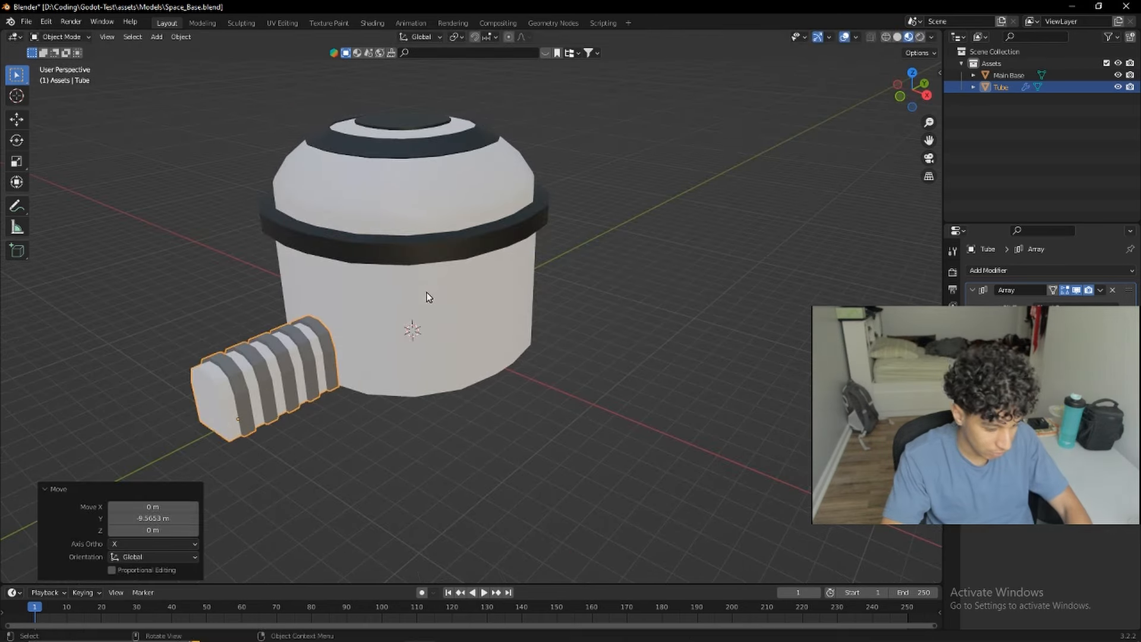
key(g)
key(y)
click(431, 293)
key(Tab)
middle_drag(351, 351, 369, 336)
key(Tab)
middle_drag(315, 379, 383, 414)
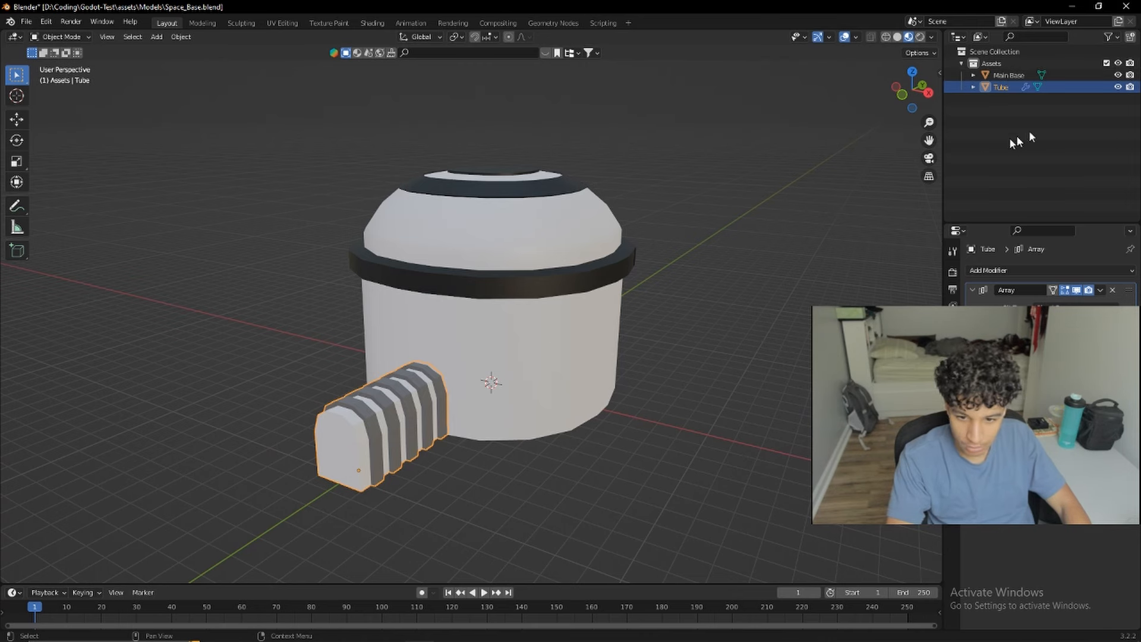
Step: Hide both the main base and the tube to clear the scene for a new asset
shift+click(557, 317)
shift+click(425, 447)
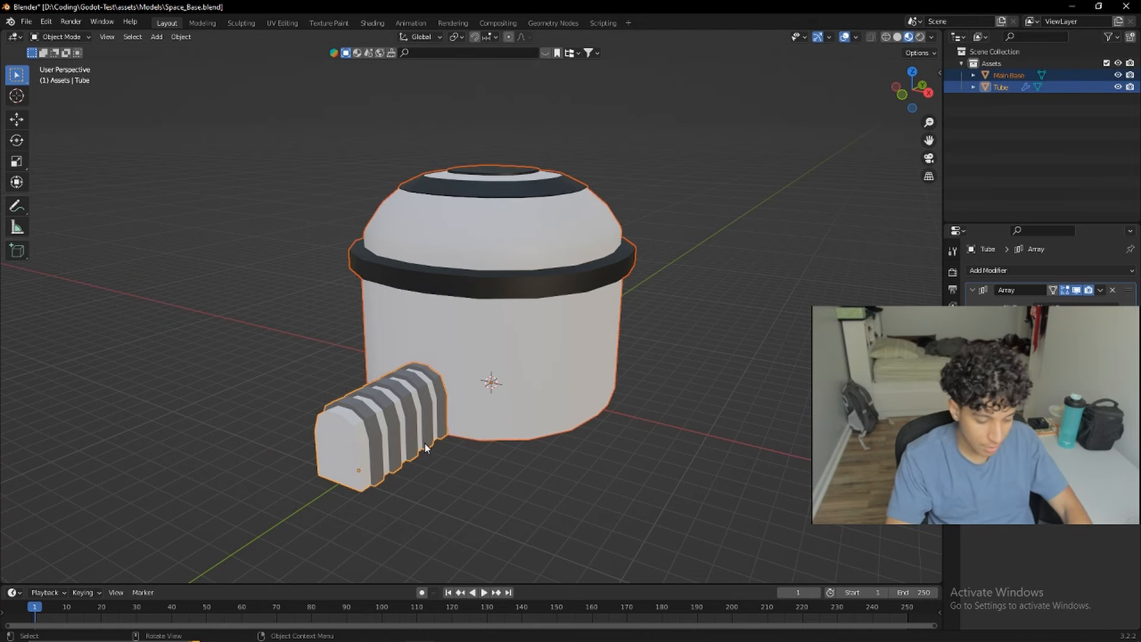
key(h)
middle_drag(509, 441, 484, 372)
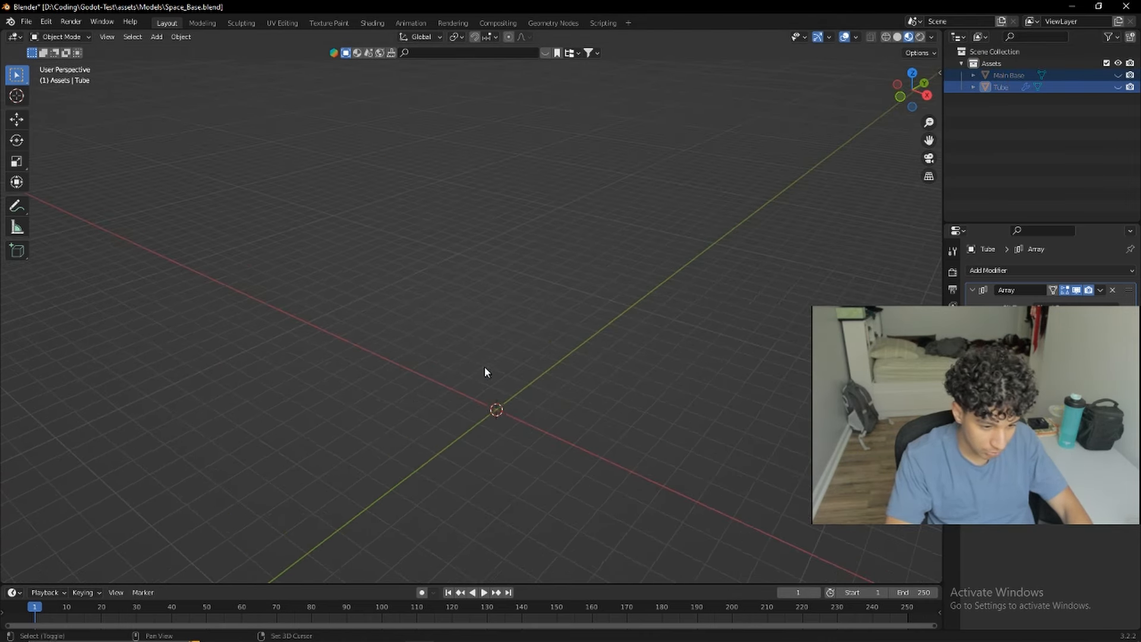
Step: Switch to Chrome and examine the solar panels in the low poly space base reference image
key(shift+a)
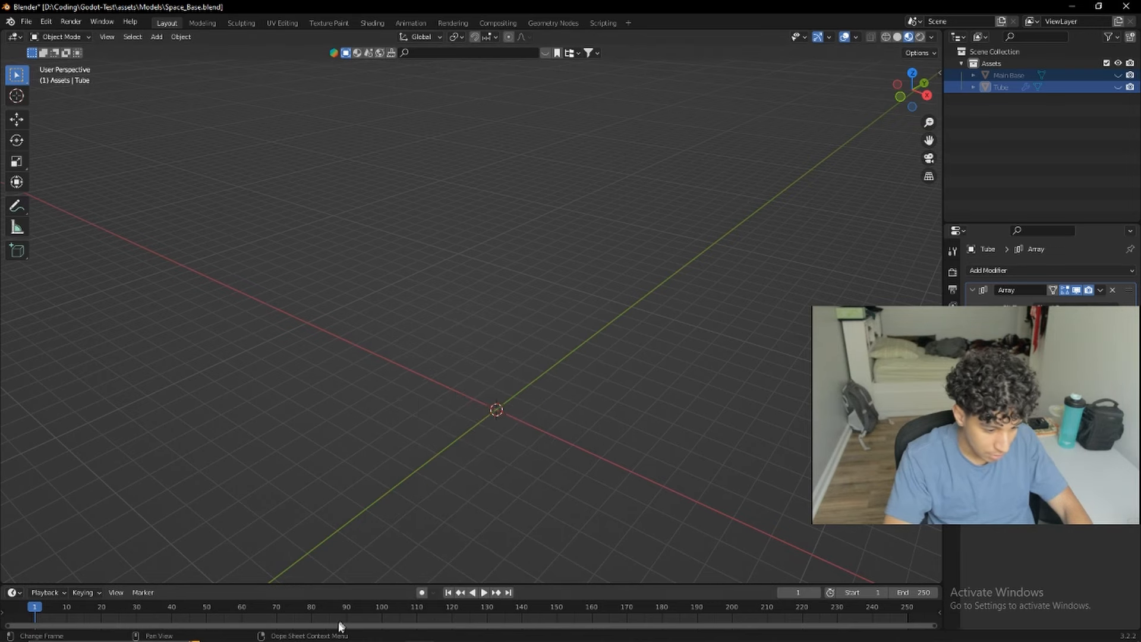
mouse_move(340, 628)
click(397, 580)
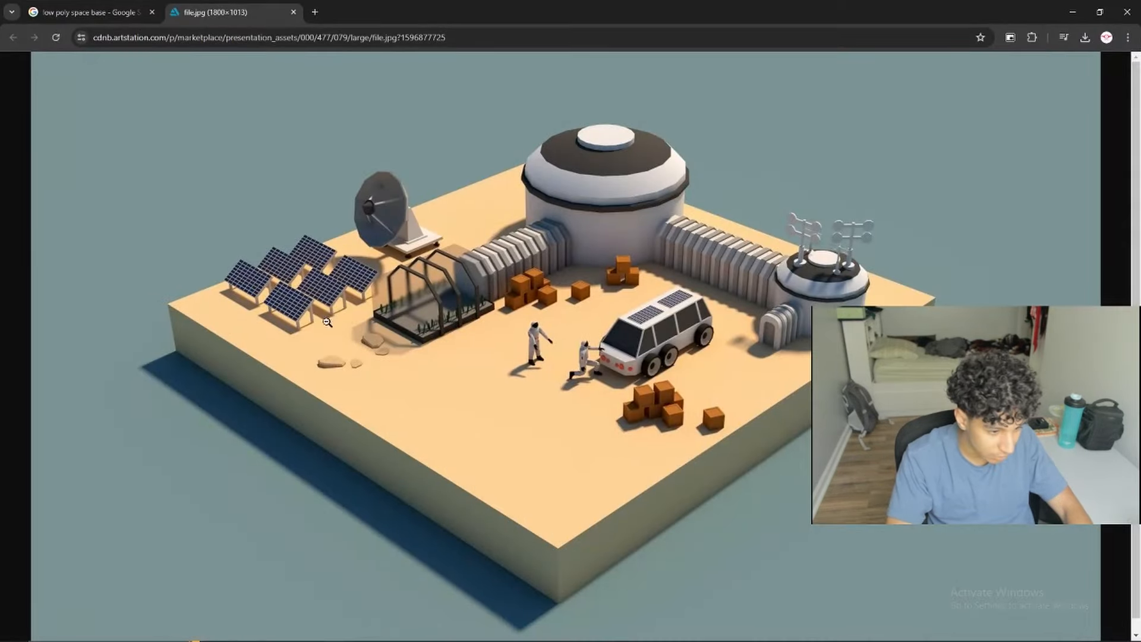
click(1073, 12)
Step: Add a cube, raise it 1 m on Z, and move it about 6.43 m along negative Y
middle_drag(471, 487, 481, 387)
key(shift+a)
click(552, 361)
middle_drag(574, 399, 510, 382)
key(g)
key(z)
key(1)
key(Return)
key(g)
key(y)
click(119, 457)
middle_drag(399, 445, 480, 420)
Step: Add a second cube at the origin and raise its mesh 1 m on Z in Edit Mode, leaving the origin at its base
key(shift+a)
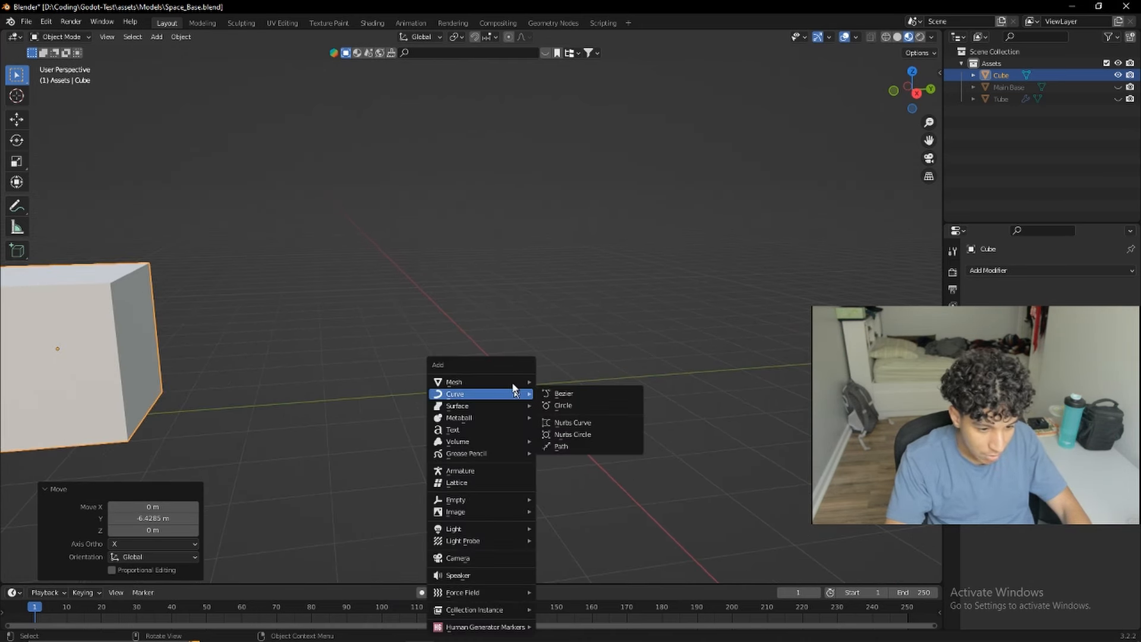
mouse_move(485, 383)
click(575, 392)
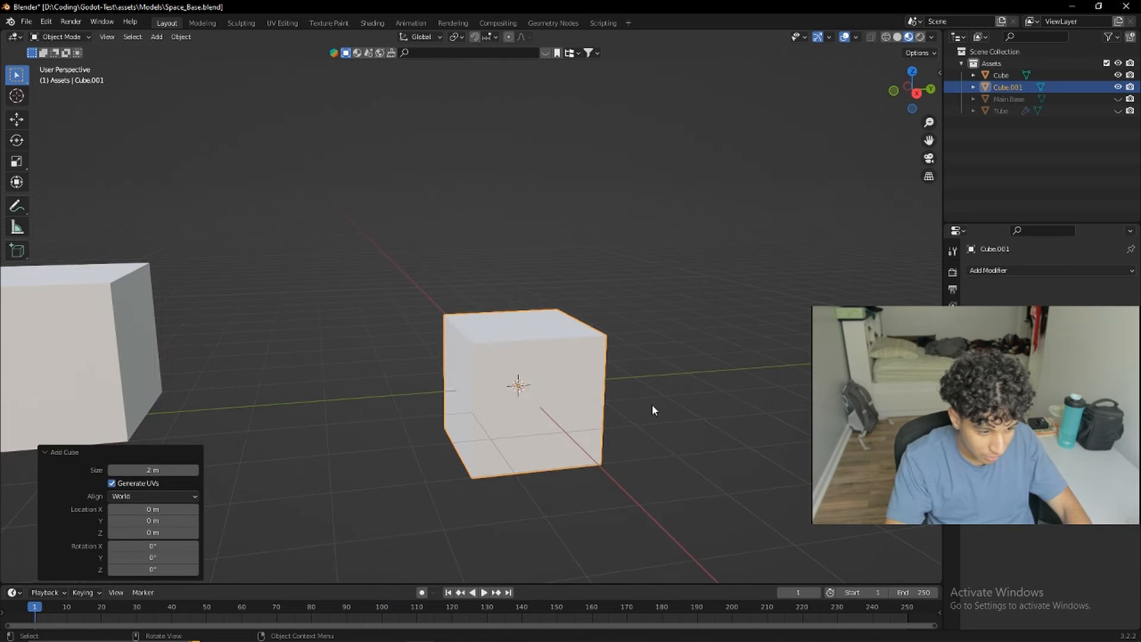
key(Tab)
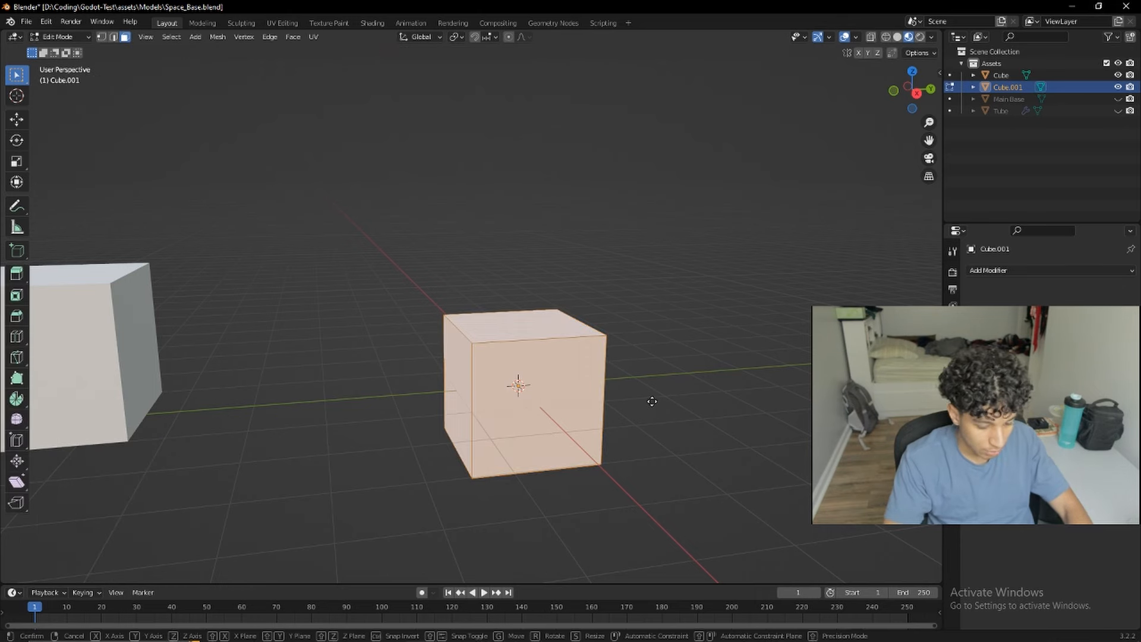
key(g)
key(z)
key(1)
key(Return)
key(Tab)
middle_drag(654, 400, 686, 392)
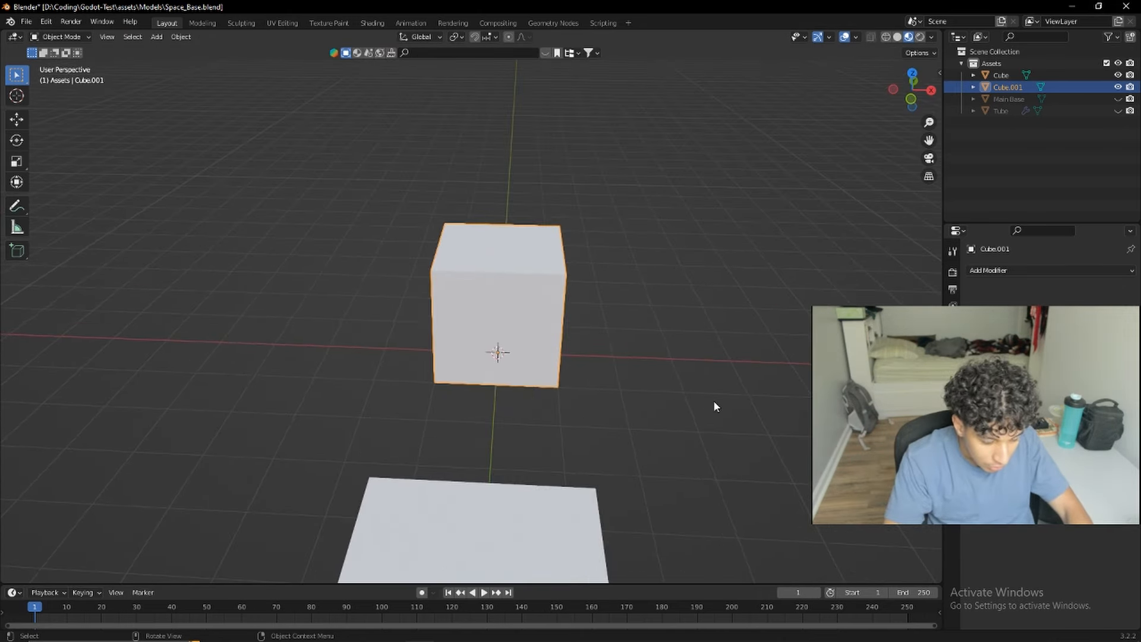
Step: Scale the second cube down to about 0.18 and stretch it along Z into a slim upright post
key(s)
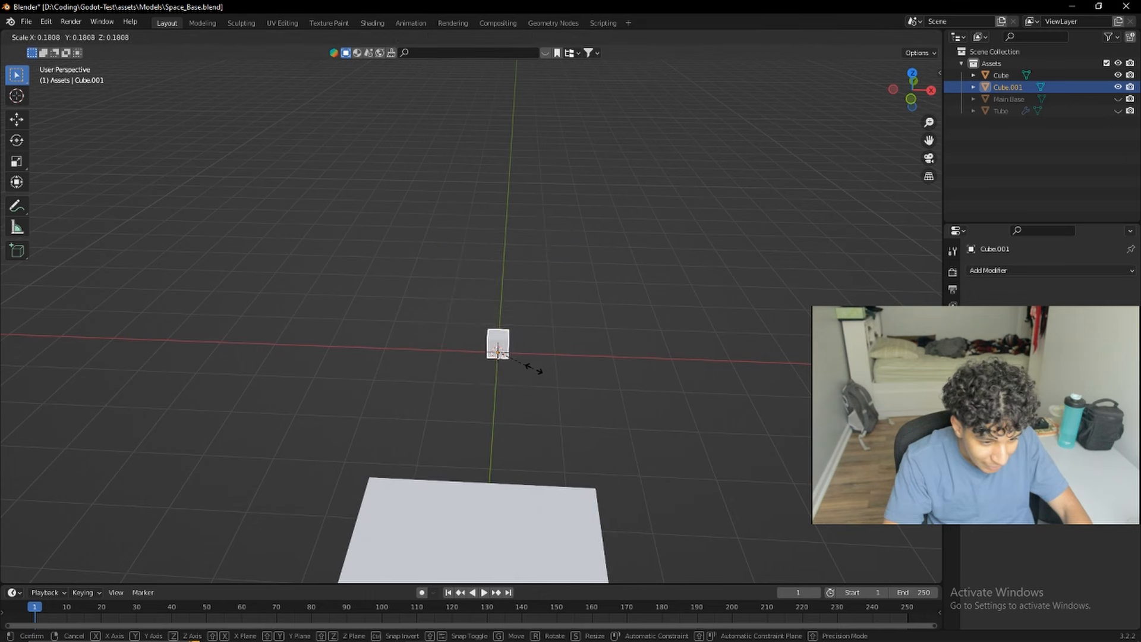
click(531, 369)
key(s)
key(z)
click(693, 426)
middle_drag(693, 427, 677, 397)
key(s)
key(z)
click(594, 386)
key(s)
key(z)
click(683, 420)
middle_drag(683, 421, 569, 433)
Step: Add a third cube, tilt it in the right side view, and move it about 2.11 m up and 0.37 m along negative Y
click(911, 74)
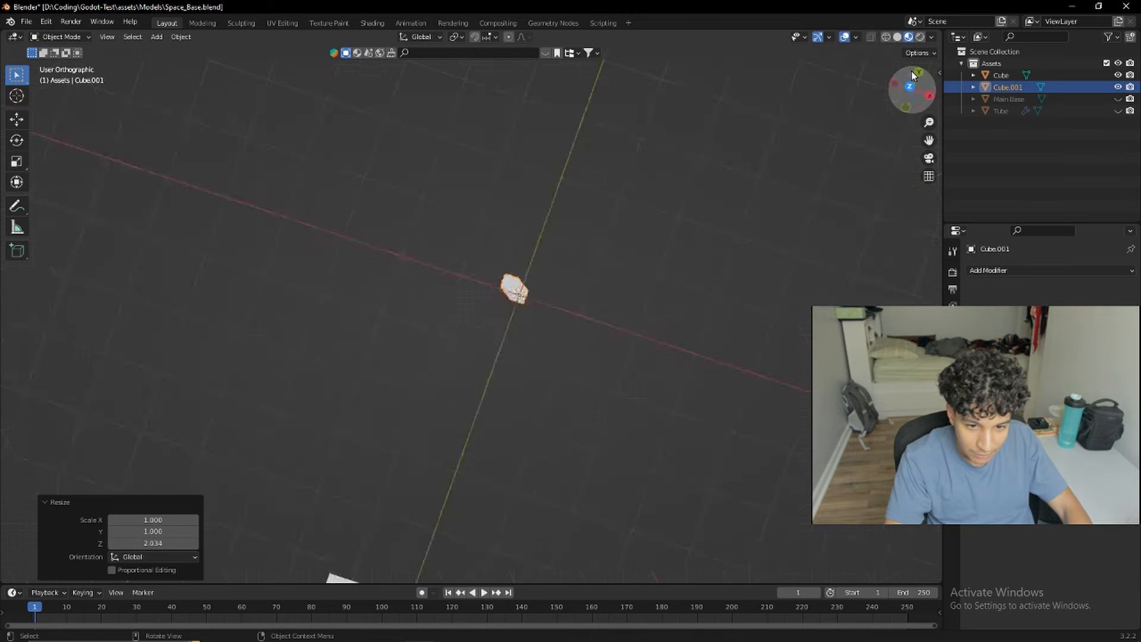
scroll(517, 277, up, 2)
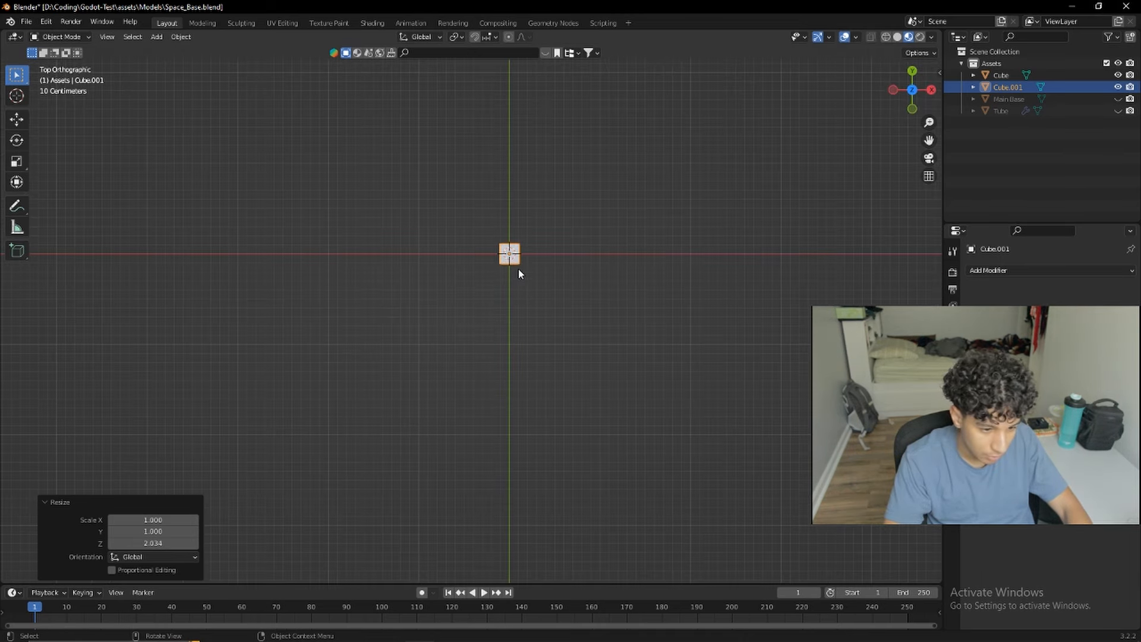
middle_drag(573, 262, 574, 357)
key(shift+a)
mouse_move(576, 362)
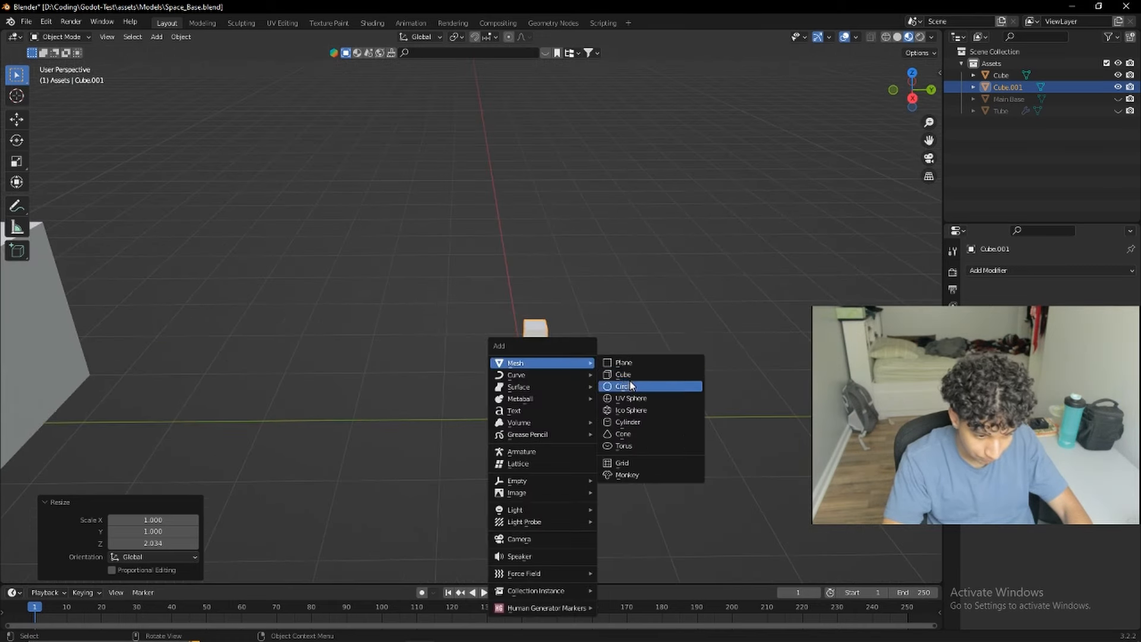
click(671, 386)
click(912, 98)
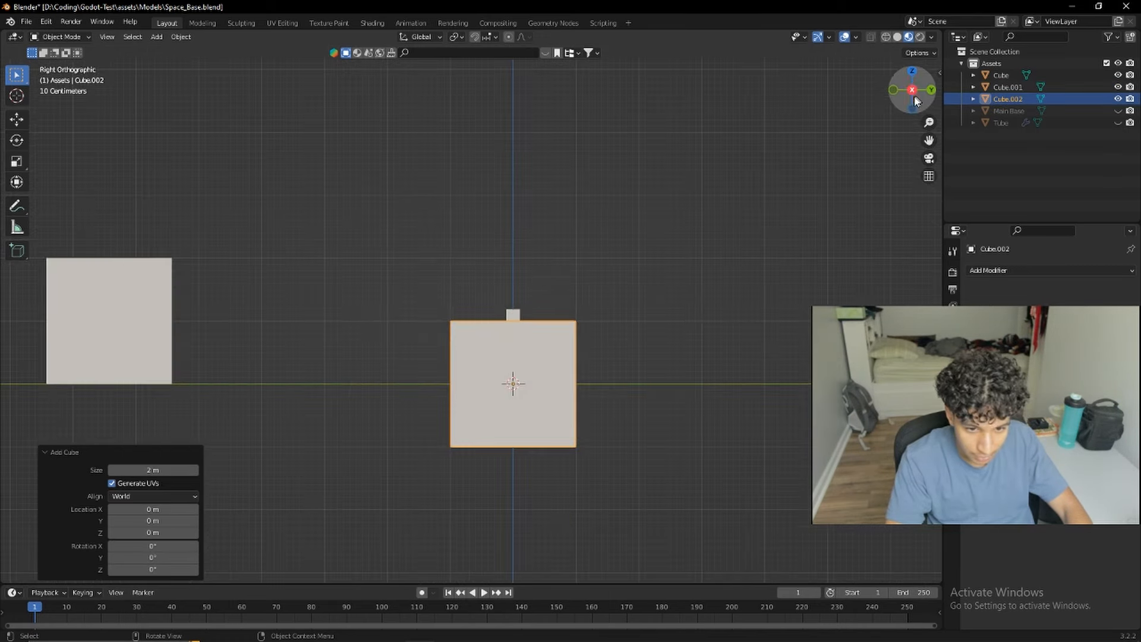
key(r)
click(654, 487)
key(g)
click(630, 354)
Step: Flatten the tilted cube along its local Y axis and widen it along X into a rectangular panel
middle_drag(544, 316, 577, 330)
key(s)
key(y)
key(y)
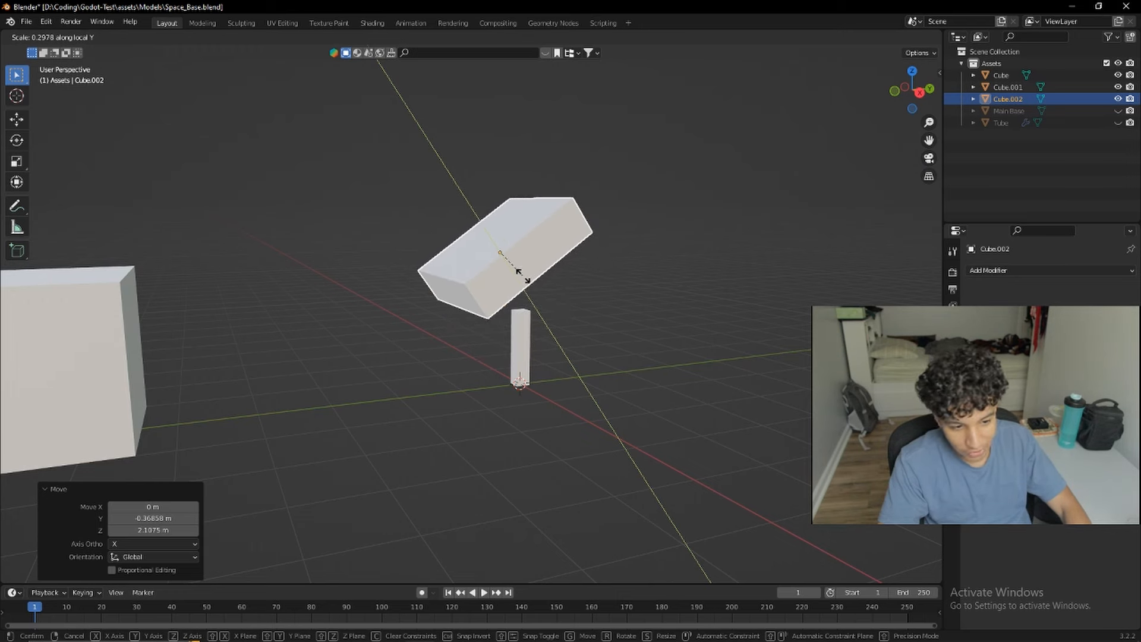
click(562, 272)
middle_drag(562, 273, 635, 298)
key(s)
key(x)
click(822, 340)
Step: Move the tilted panel down so it rests on top of the post
middle_drag(821, 340, 518, 362)
key(g)
click(642, 259)
Step: Hide the post, and scale the panel along its local Y axis by about 0.41 to thin it
click(518, 363)
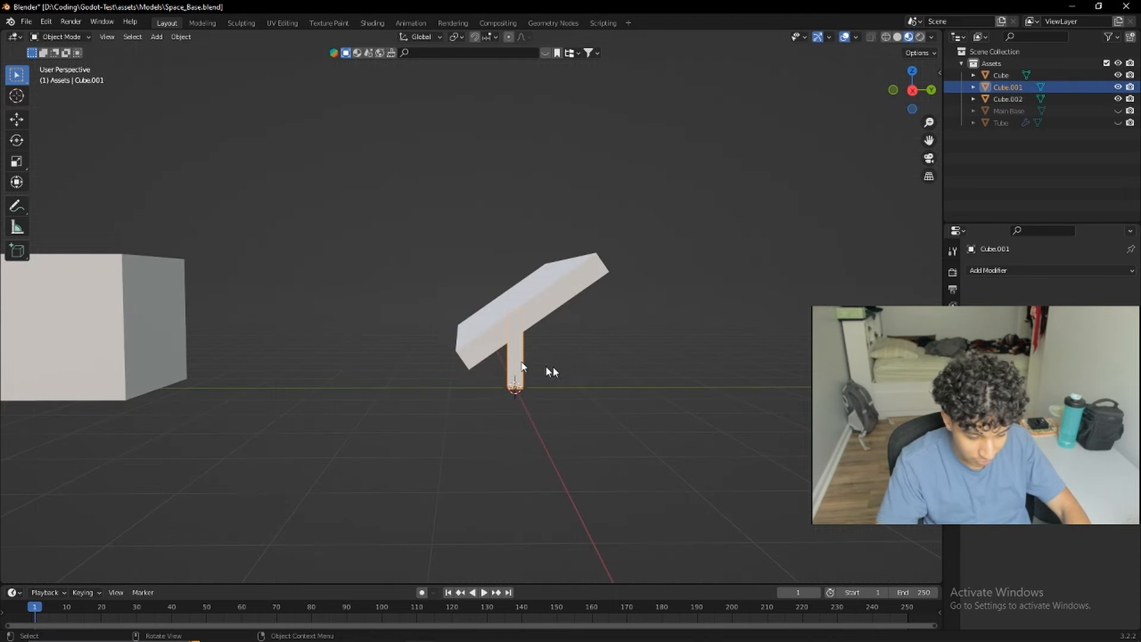
middle_drag(868, 184, 604, 339)
click(602, 337)
key(s)
key(y)
key(y)
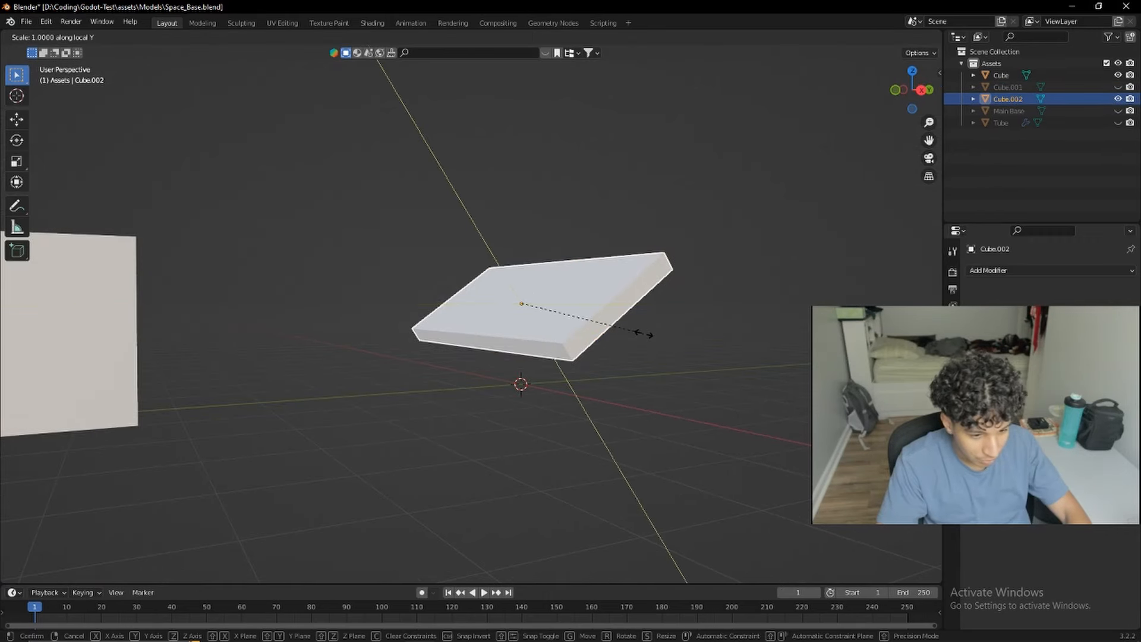
click(572, 316)
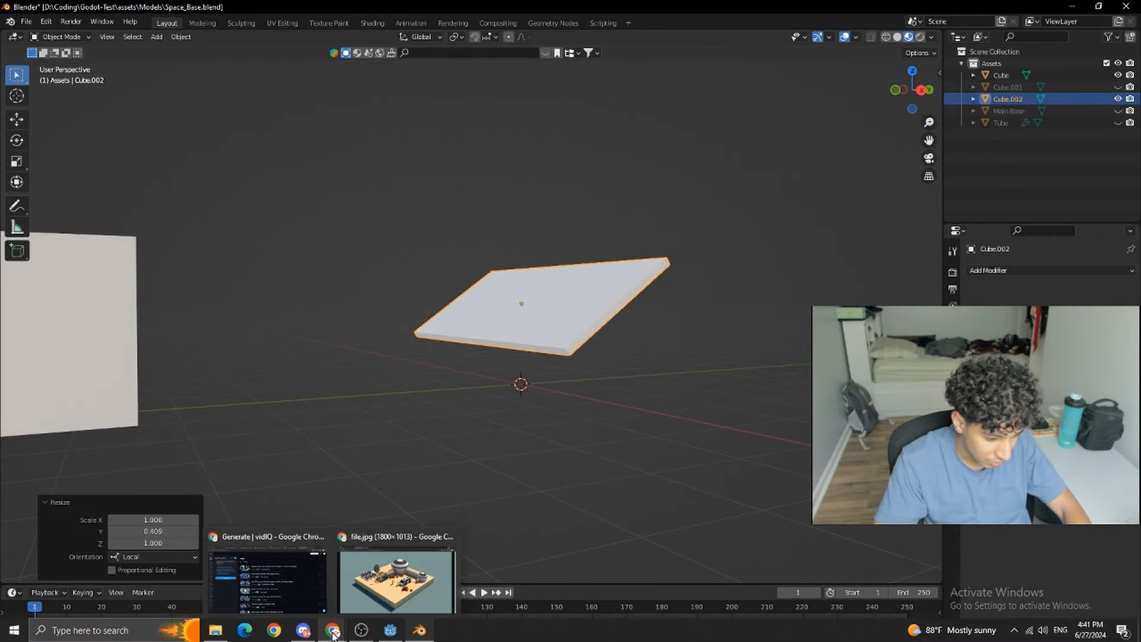
Step: Compare the panel with the gridded solar panels in the Chrome reference image, and return to Blender
click(397, 558)
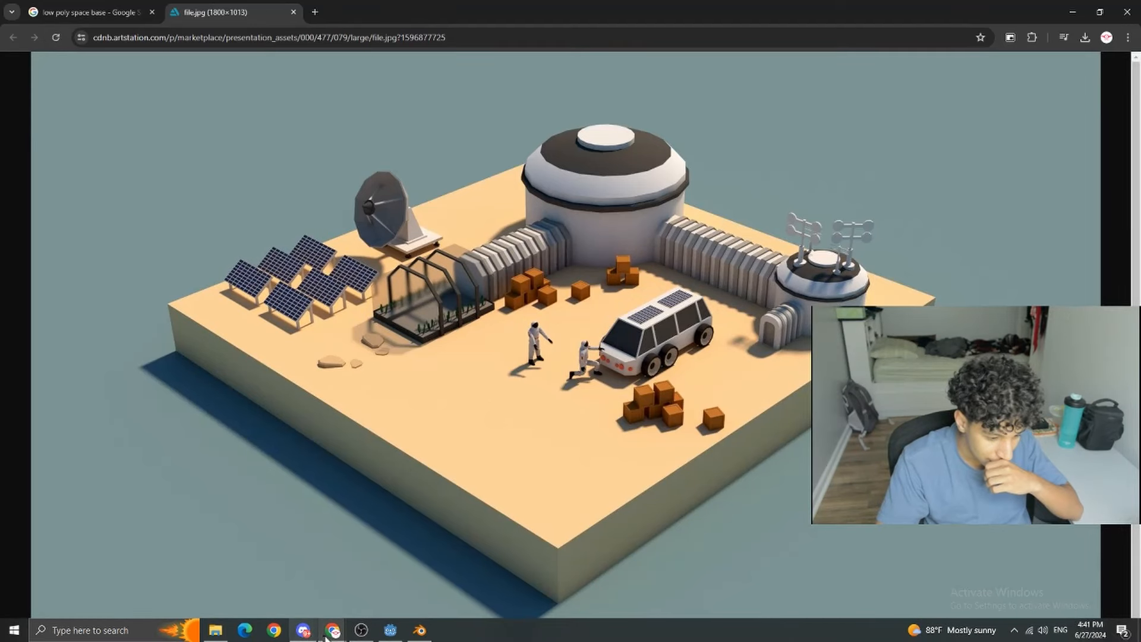
mouse_move(327, 637)
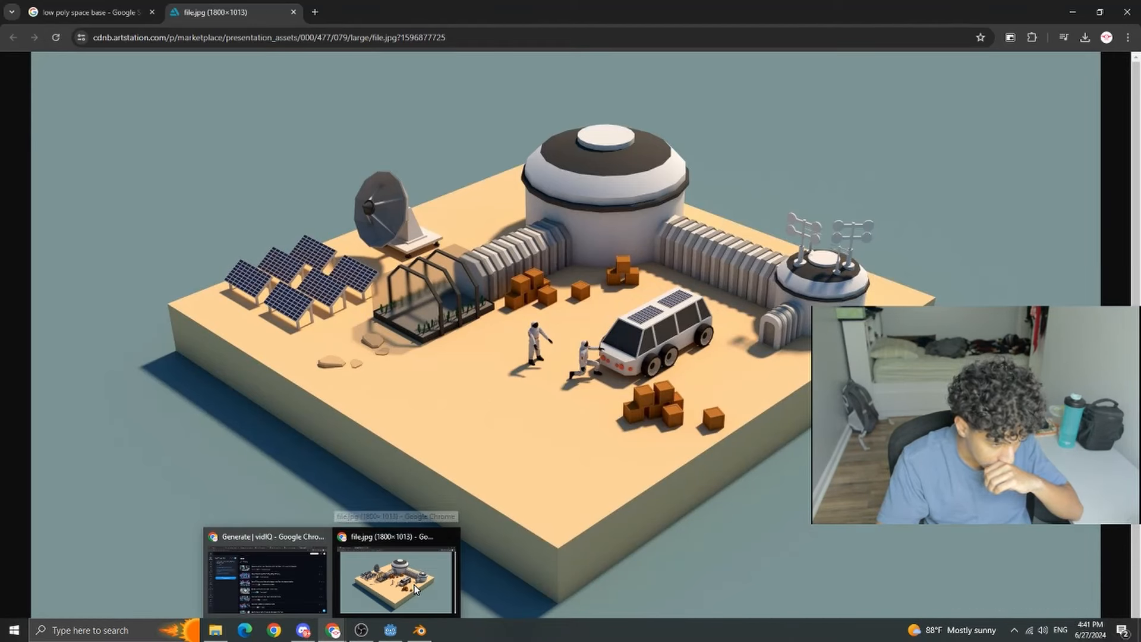
click(419, 630)
Step: Apply the panel's scale, followed by all of its transforms
middle_drag(558, 435, 601, 357)
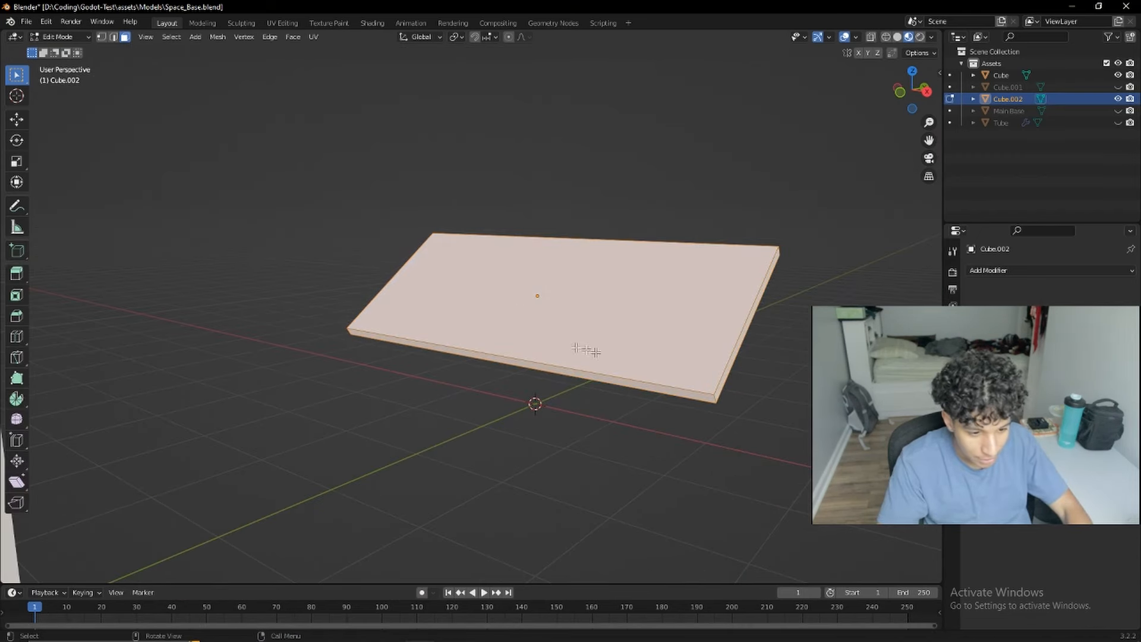
key(ctrl+a)
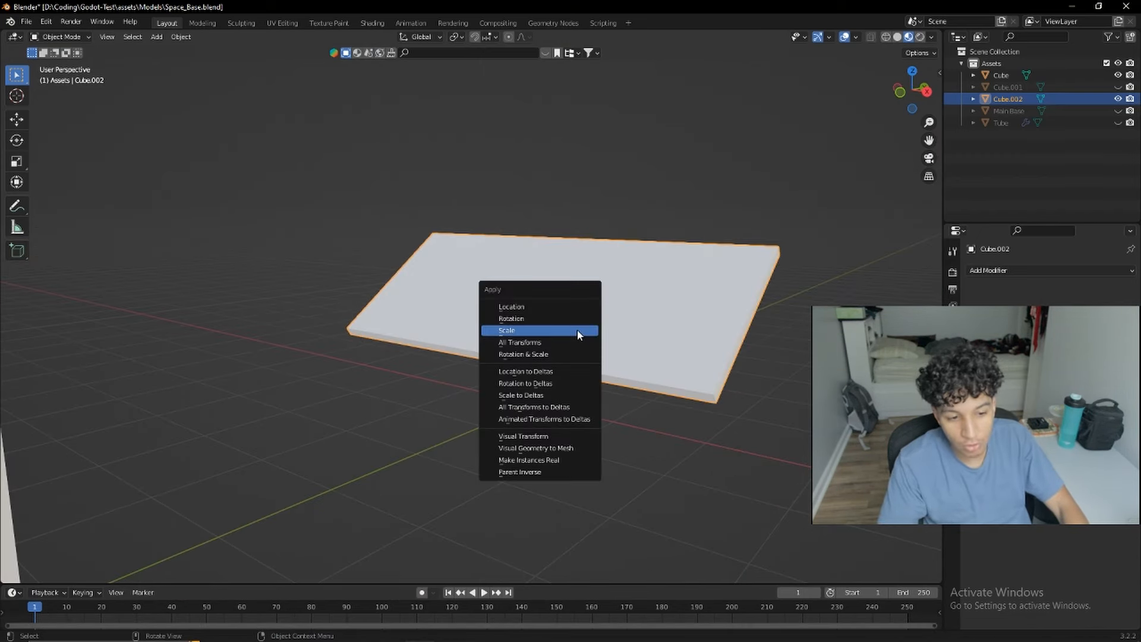
click(577, 333)
key(ctrl+a)
click(532, 367)
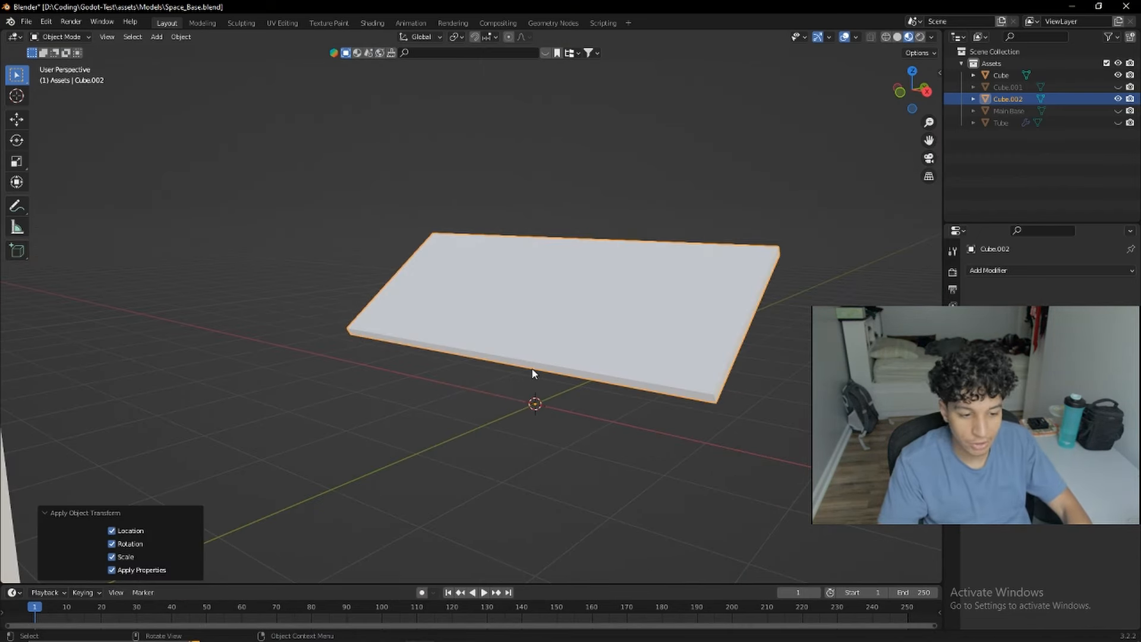
Step: Try insetting the panel's grid faces individually with a thickness of 0.1122 m, and undo the inset
key(Tab)
key(i)
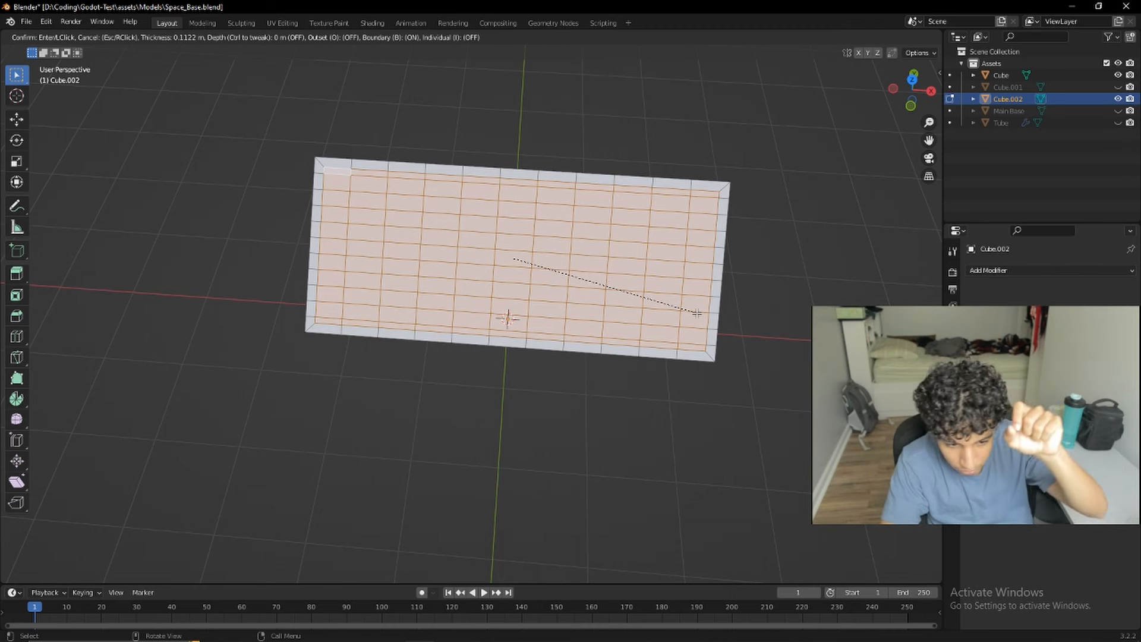
click(697, 313)
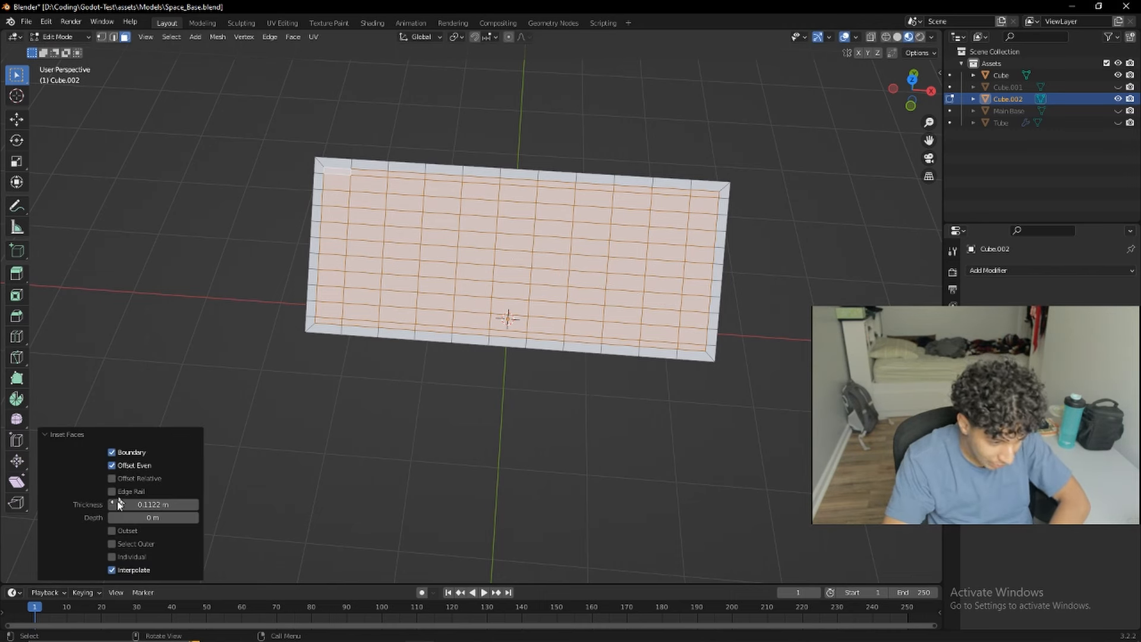
click(112, 557)
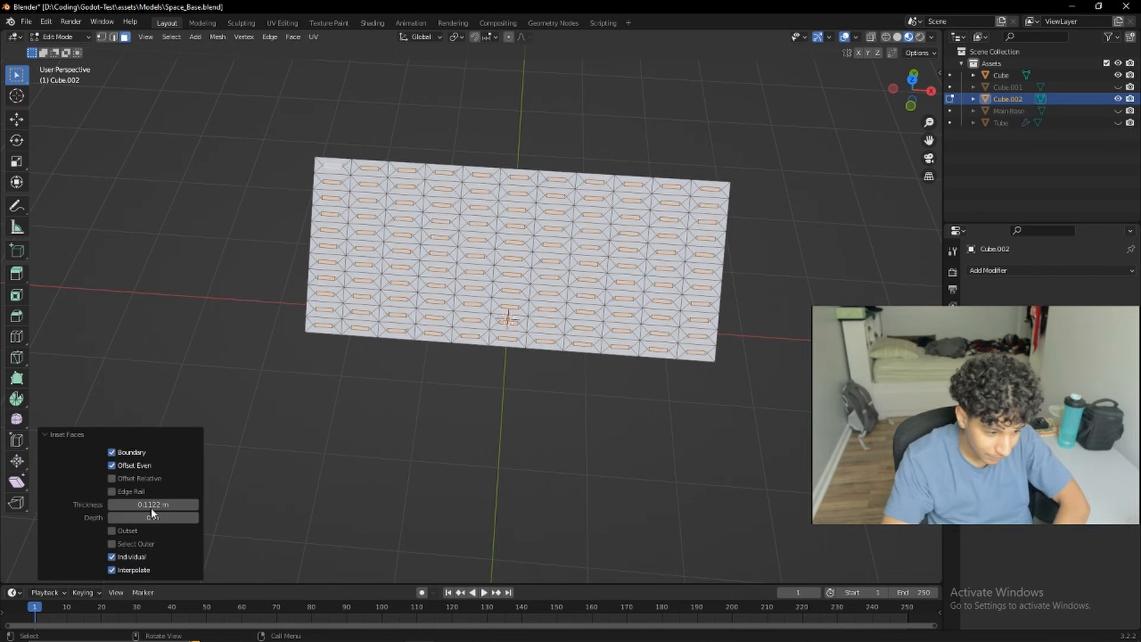
key(ctrl+z)
Step: Inset the panel's grid faces individually by 0.0224 m and extrude them about 0.013 m inward
key(i)
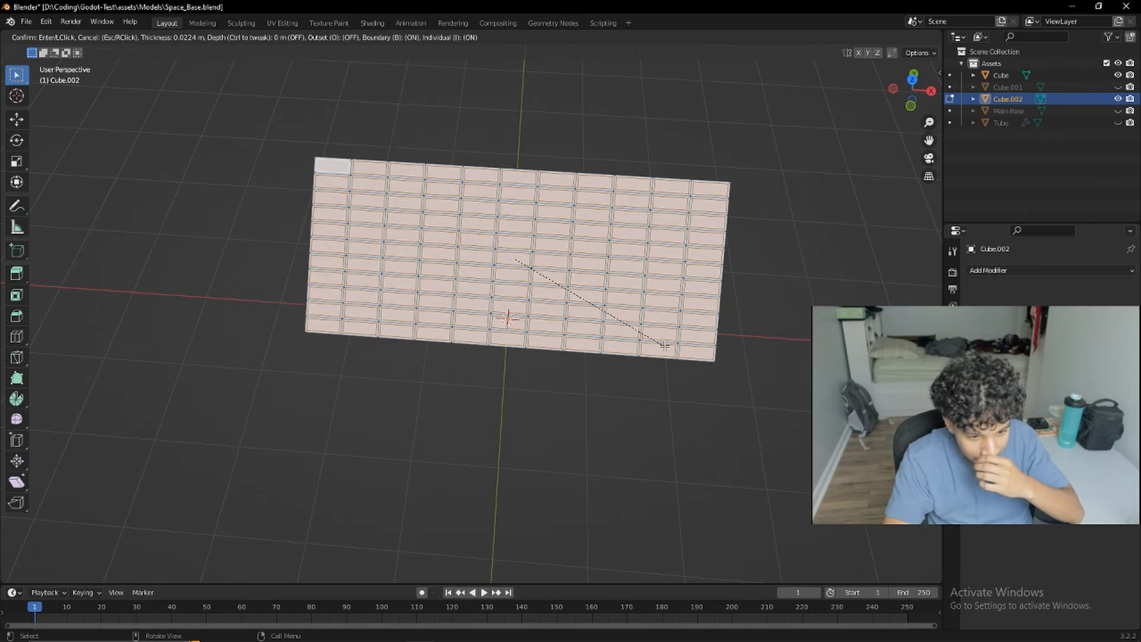
click(664, 346)
middle_drag(650, 351, 535, 293)
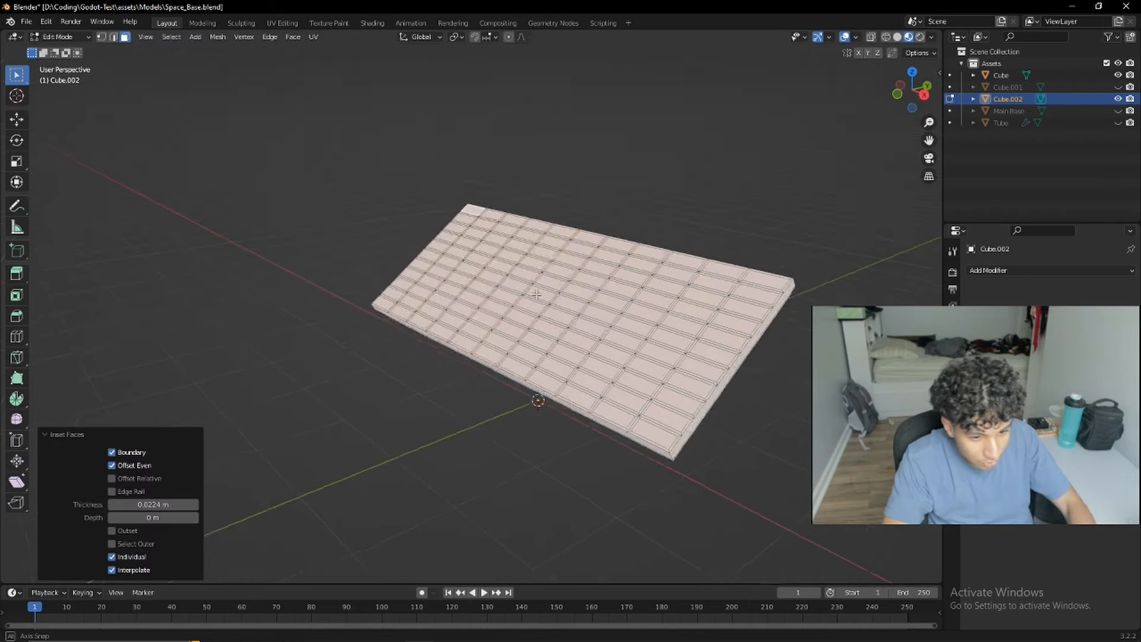
scroll(552, 315, up, 3)
middle_drag(568, 351, 550, 331)
key(e)
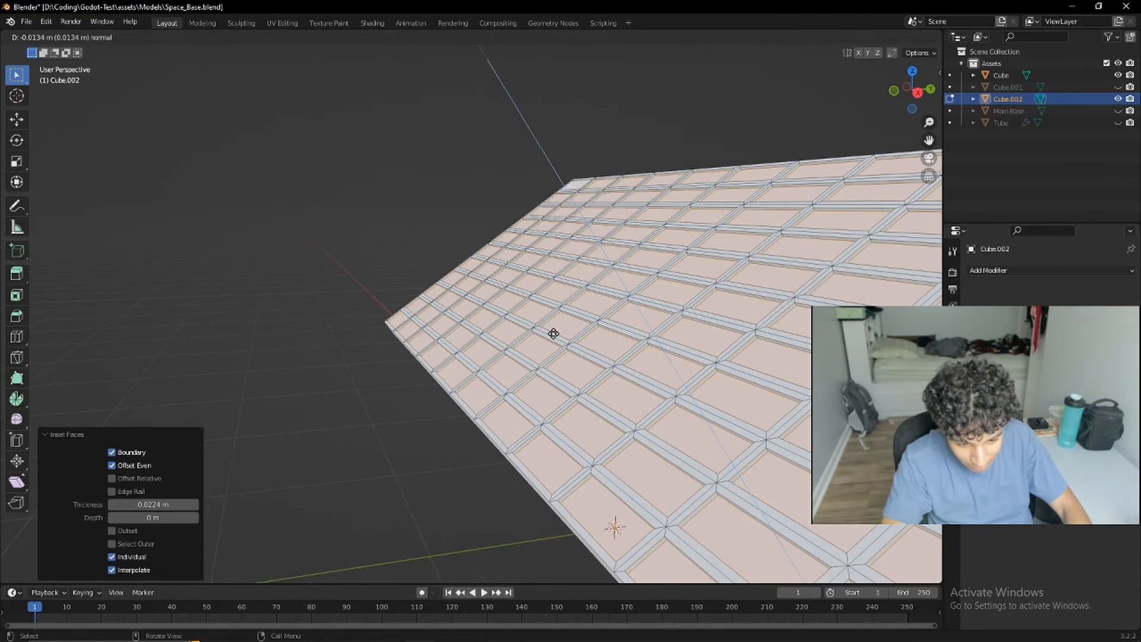
click(555, 335)
Step: Add two material slots to the panel and create a new material in the second slot
click(953, 487)
click(1130, 270)
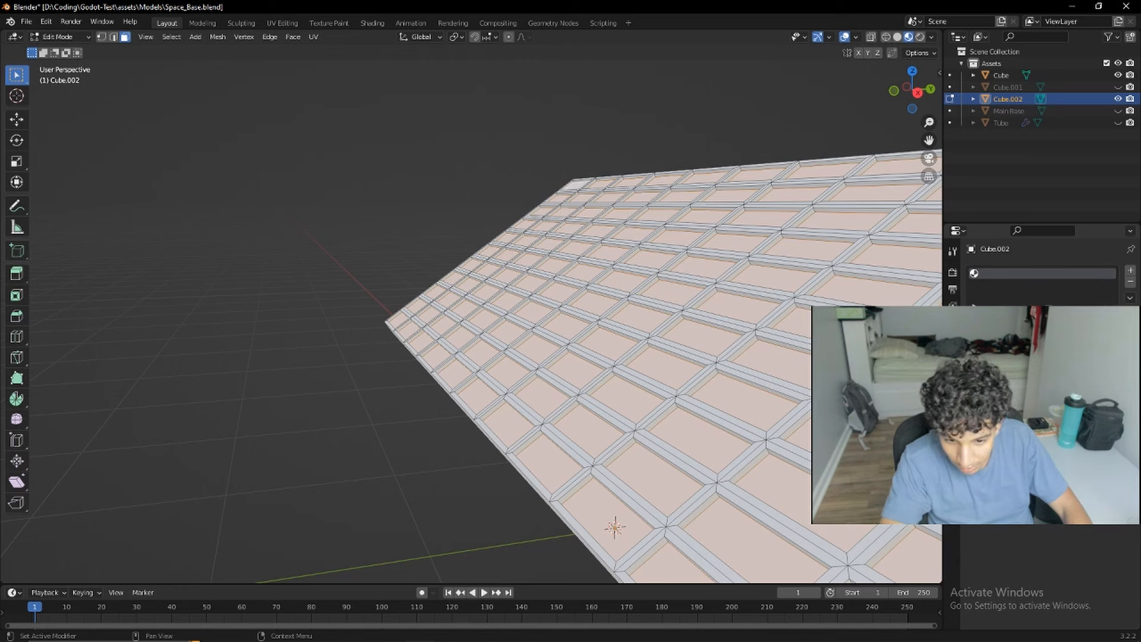
click(1132, 271)
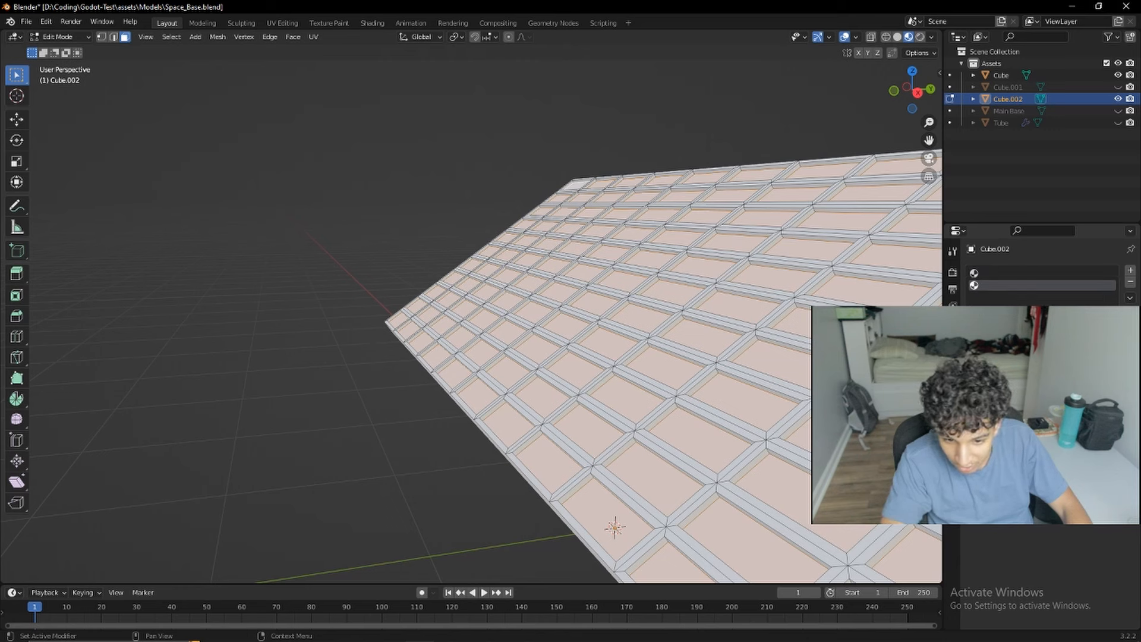
click(1031, 343)
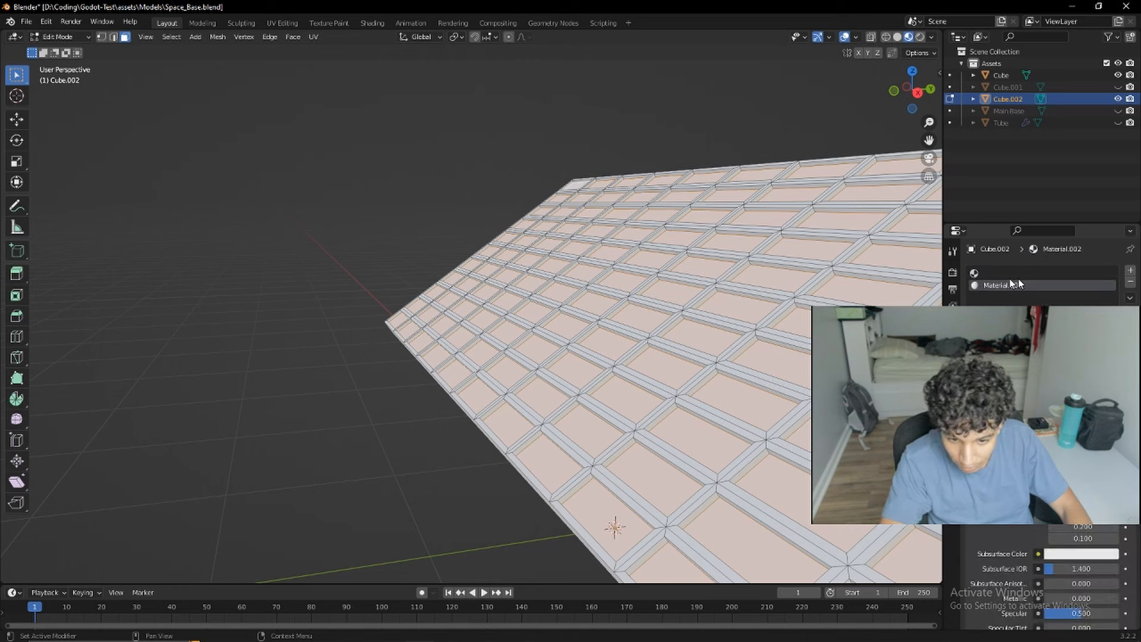
Step: Rename the panel's second-slot material to "Sattelite"
double_click(1030, 287)
text(Sattelite)
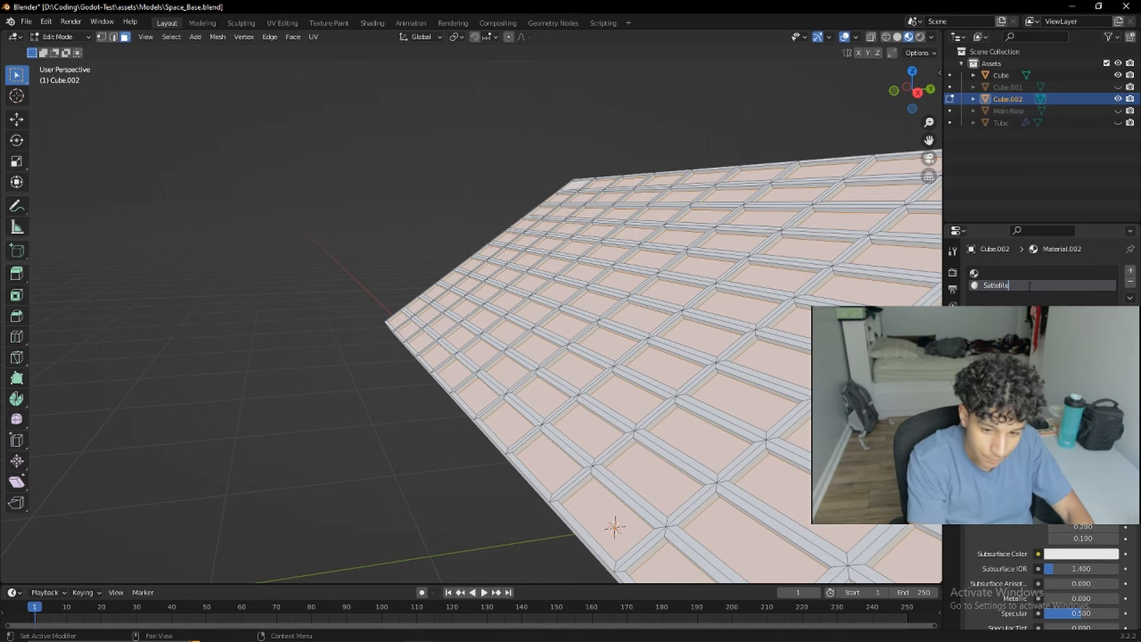
key(Return)
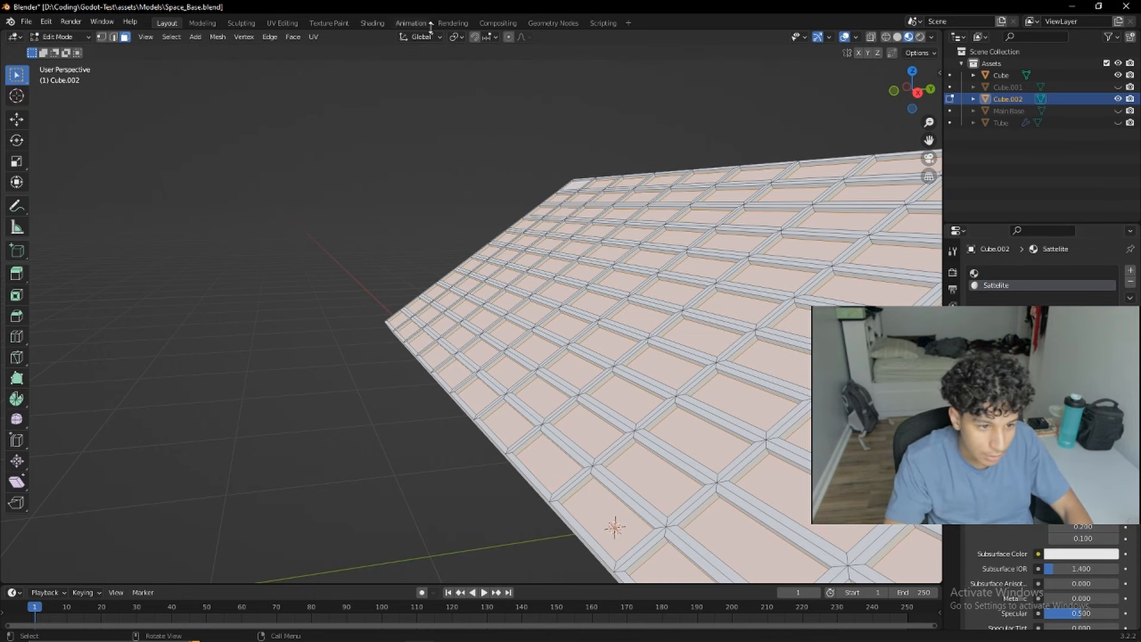
Step: Set the Sattelite material's base color to dark blue in the Shading workspace and return to Object Mode
click(372, 22)
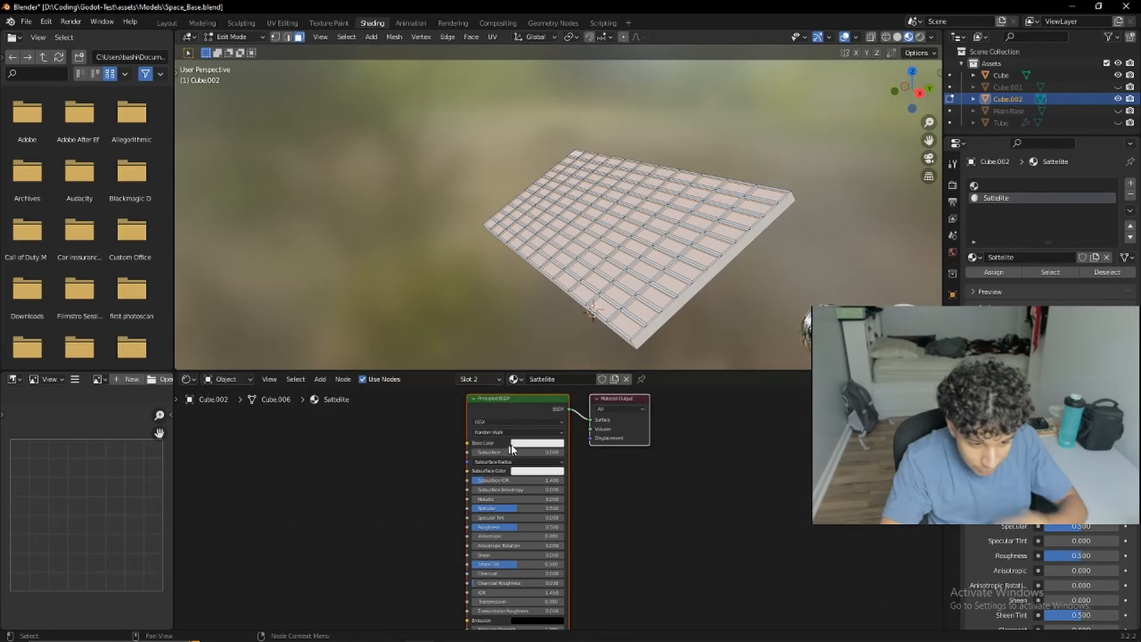
click(536, 442)
click(565, 333)
drag(565, 333, 585, 357)
key(Tab)
middle_drag(676, 320, 704, 312)
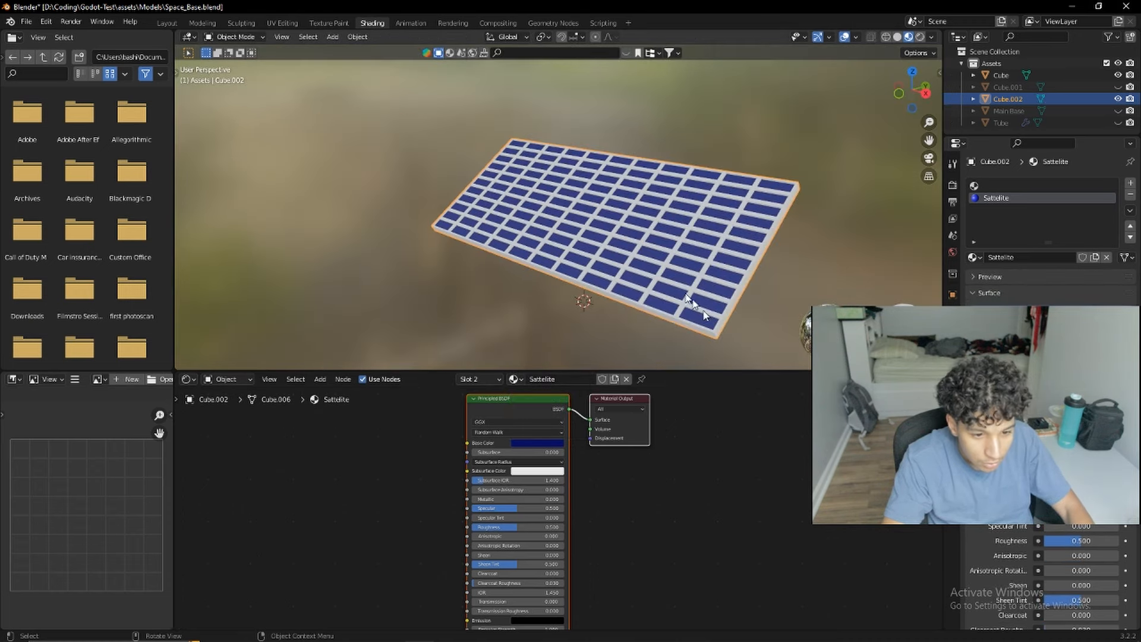
Step: Assign the existing Gray Metal material to the panel's empty first slot
click(1025, 186)
click(973, 257)
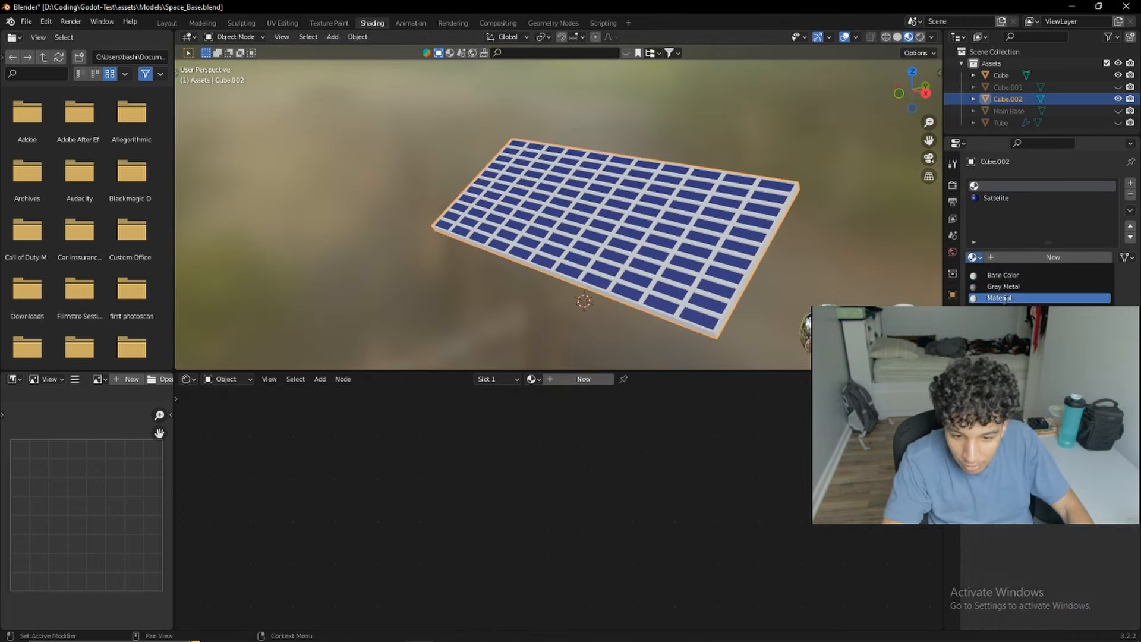
click(1003, 286)
middle_drag(666, 243, 661, 189)
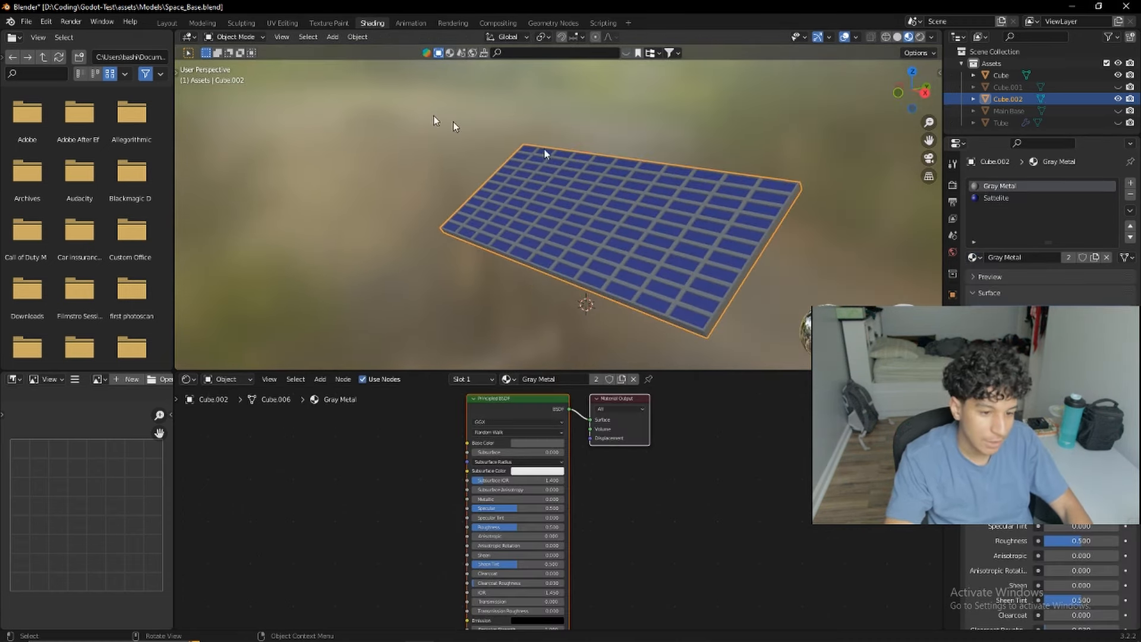
Step: Return to the Layout workspace and lighten the Gray Metal material's base color
click(165, 22)
middle_drag(630, 312, 744, 244)
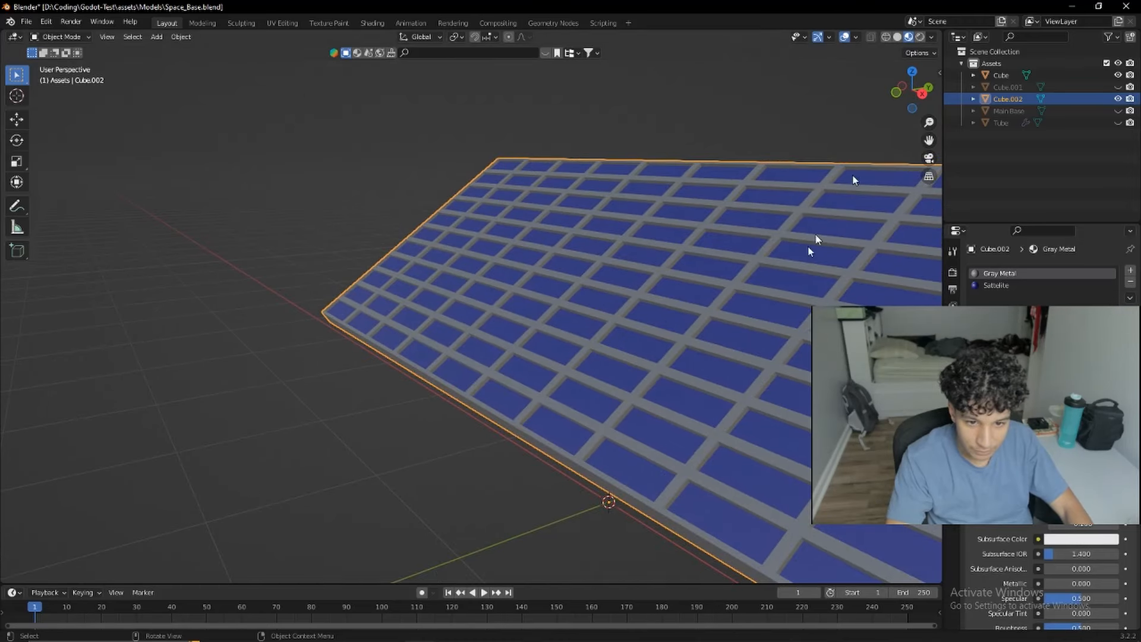
scroll(722, 354, down, 3)
mouse_move(718, 355)
middle_down()
mouse_move(701, 350)
mouse_move(735, 362)
middle_up()
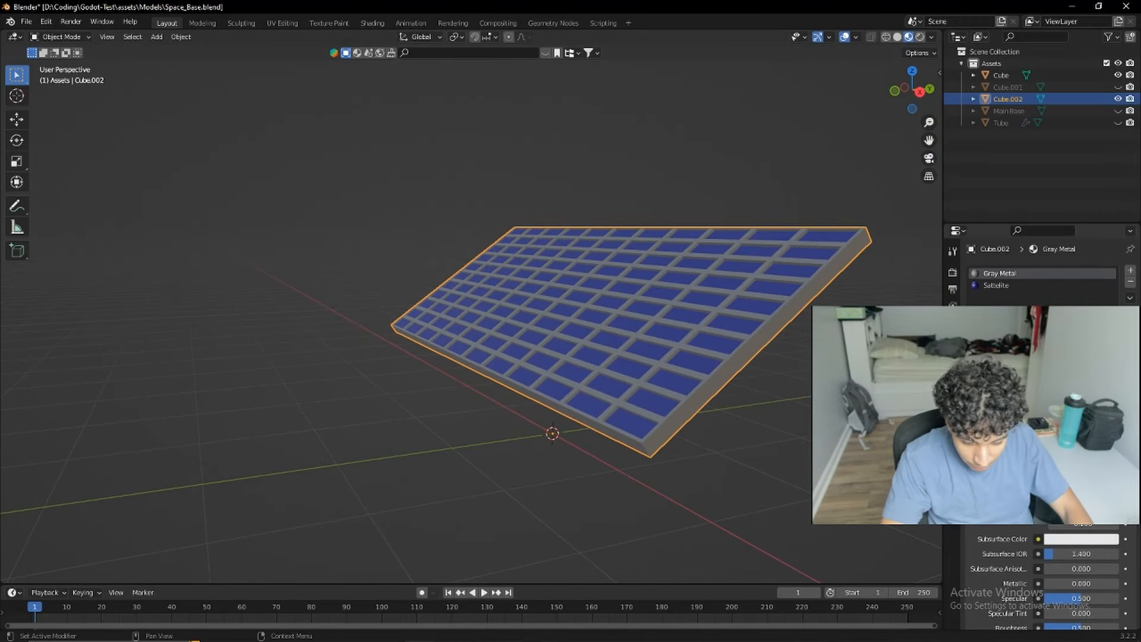
click(1082, 468)
drag(1109, 365, 1109, 337)
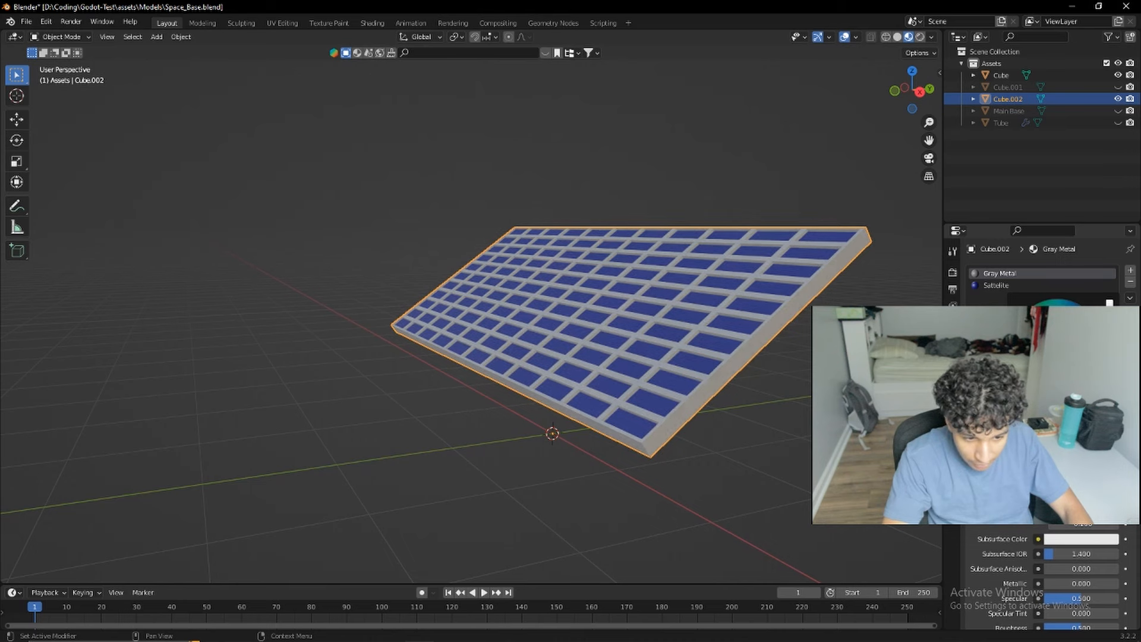
middle_drag(618, 309, 637, 362)
Step: Switch the viewport to solid shading and unhide the panel's support post
click(898, 37)
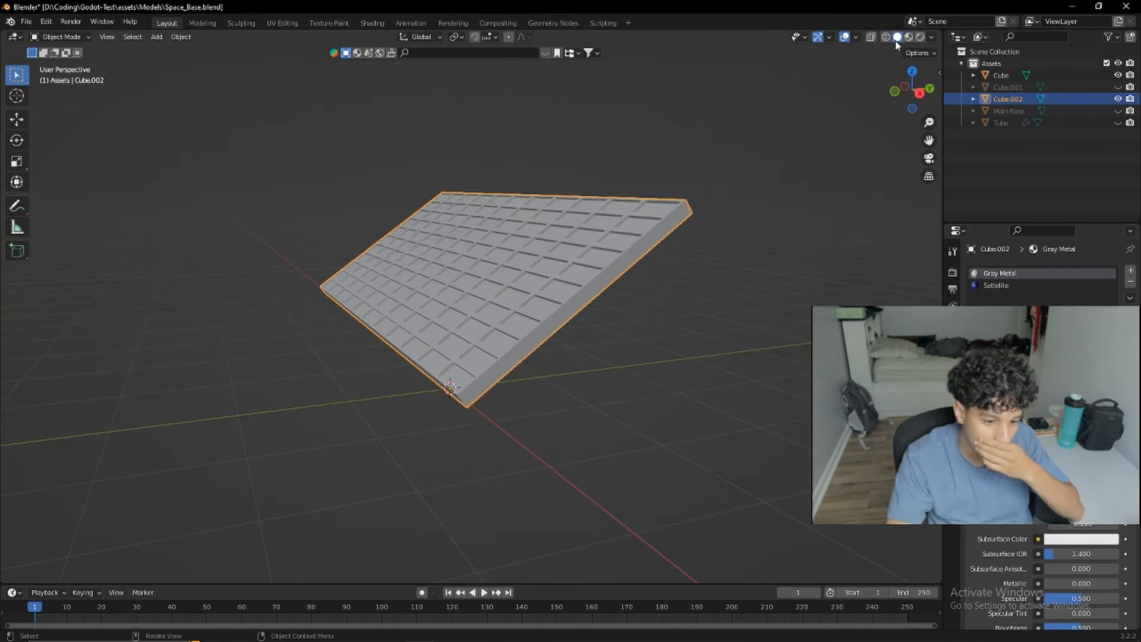
middle_drag(501, 462, 468, 384)
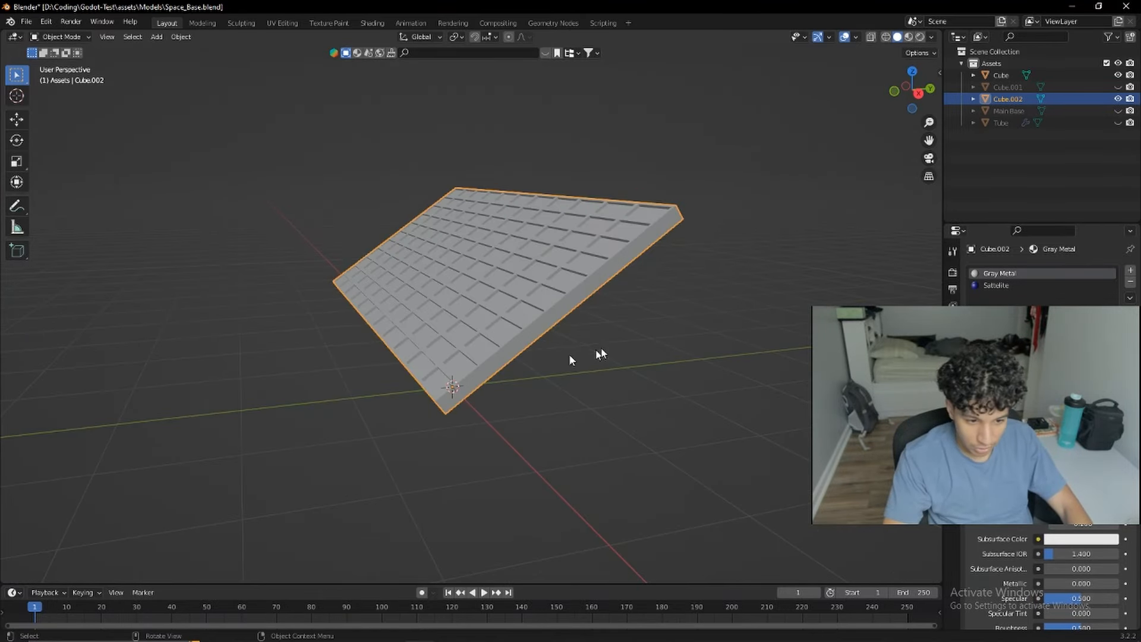
click(1118, 86)
middle_drag(594, 345, 523, 364)
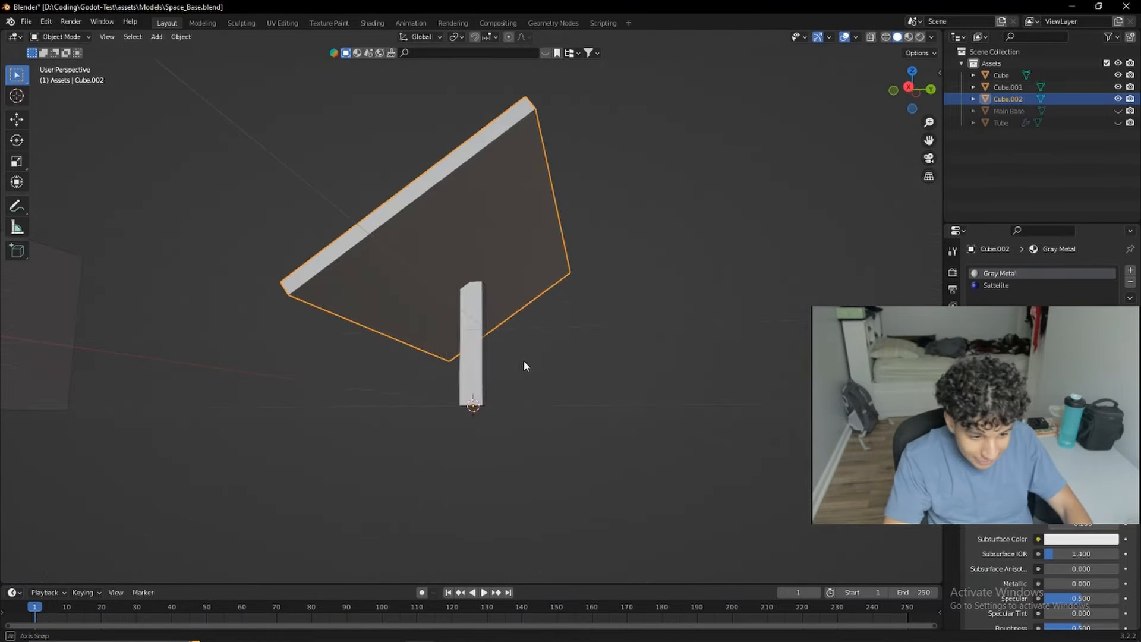
Step: Move the post to the panel's low front corner, about 2.19 m along X and -0.69 m along Y
click(474, 358)
click(913, 71)
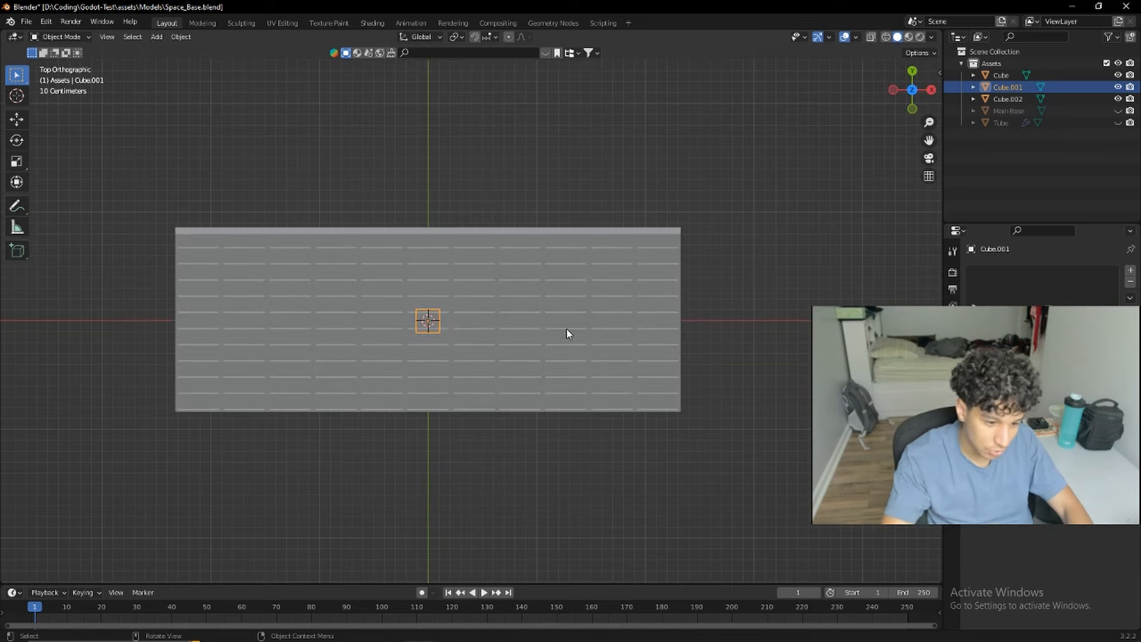
key(g)
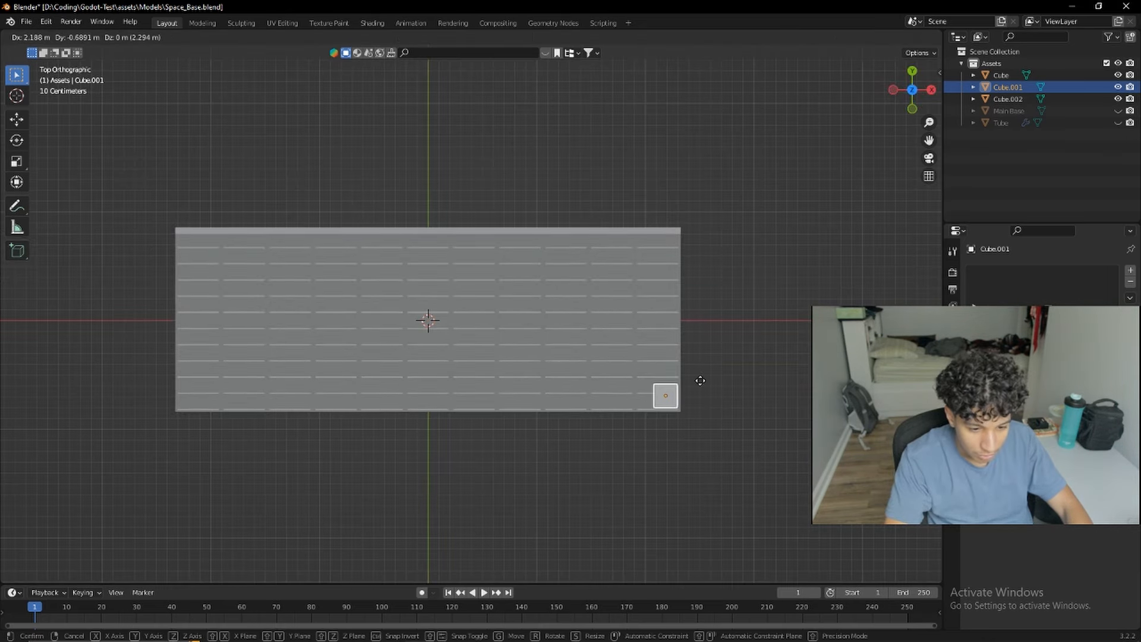
click(700, 380)
middle_drag(700, 380, 721, 415)
key(KP_Decimal)
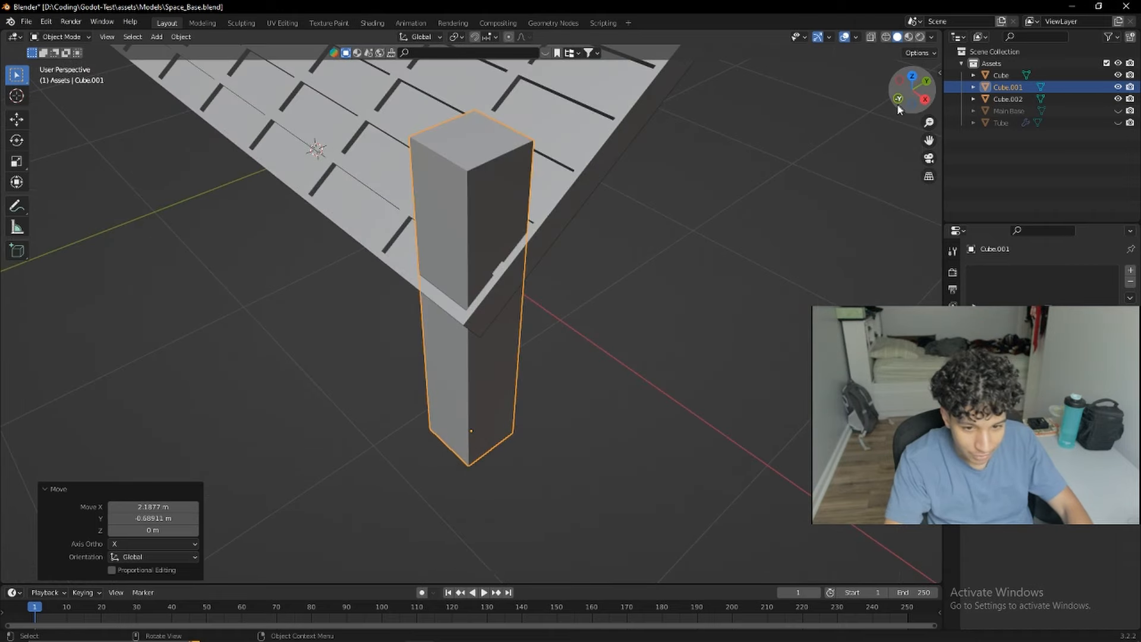
Step: Scale the post along Z by about 0.625 so its top meets the panel's lower edge
click(925, 100)
key(s)
key(z)
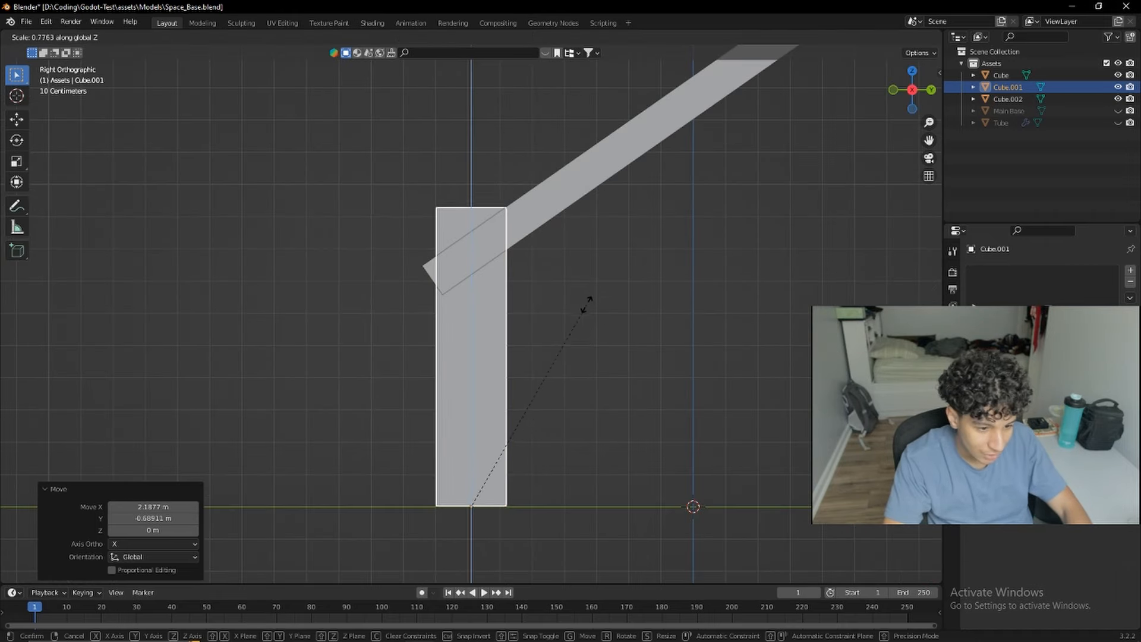
click(548, 336)
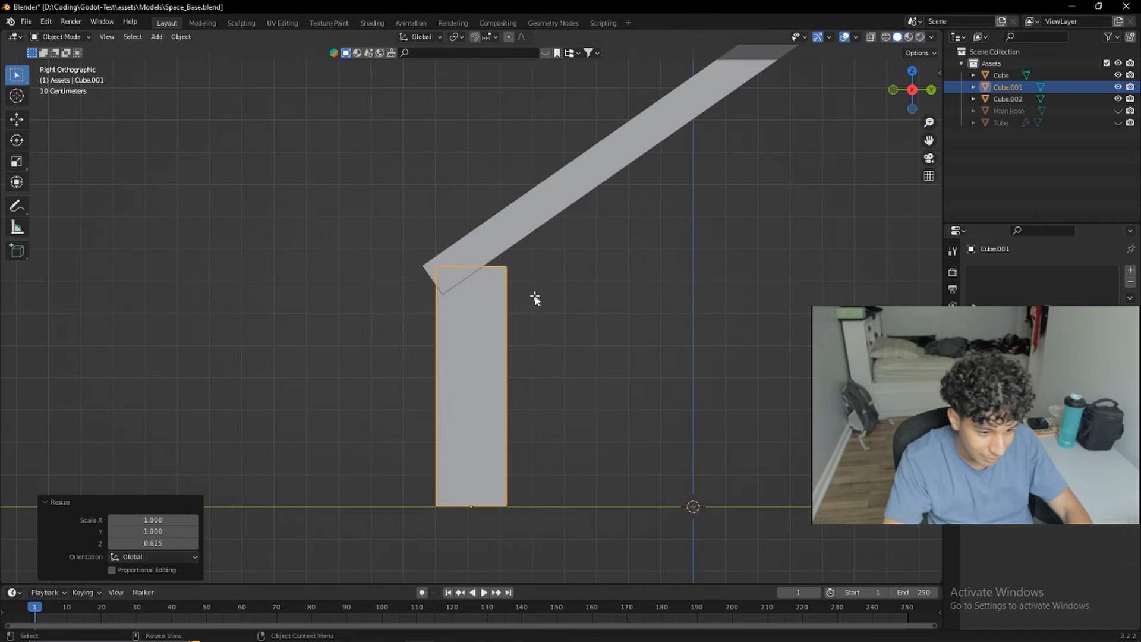
Step: Try rotating the post's top face in side view to match the panel's slope, and undo the rotation
key(Tab)
key(KP_5)
click(562, 302)
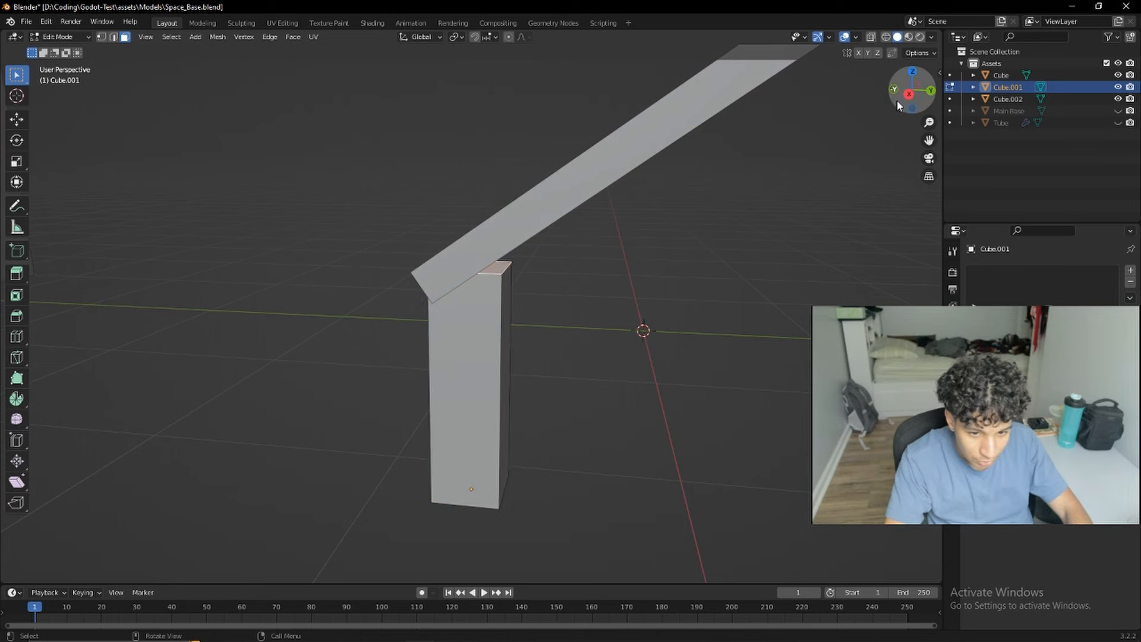
click(912, 90)
click(872, 40)
key(r)
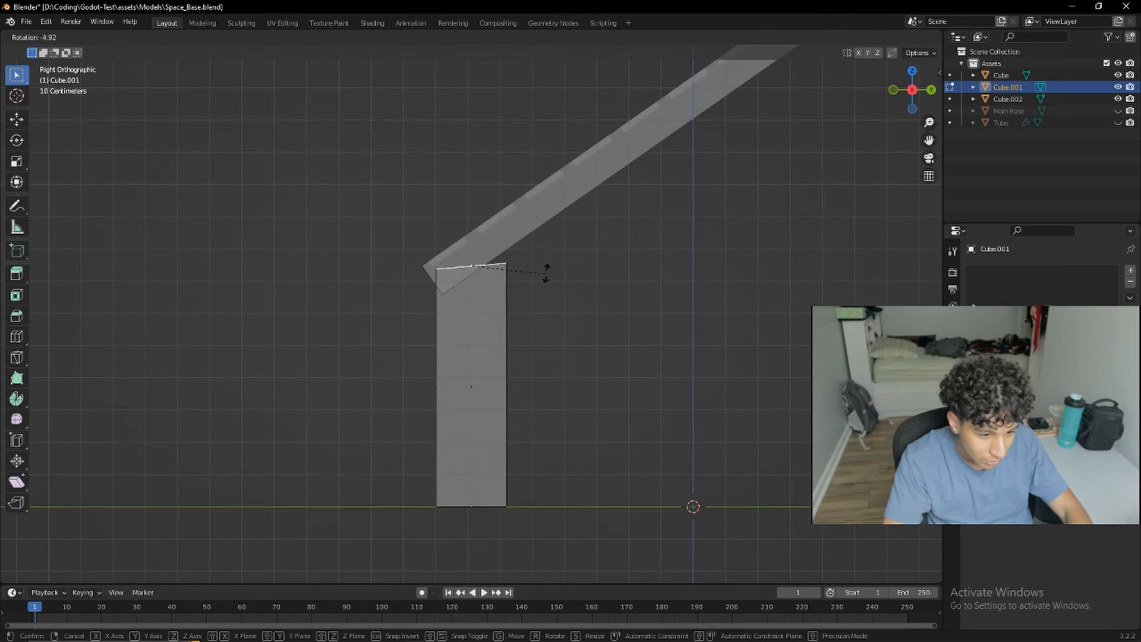
click(540, 241)
key(ctrl+z)
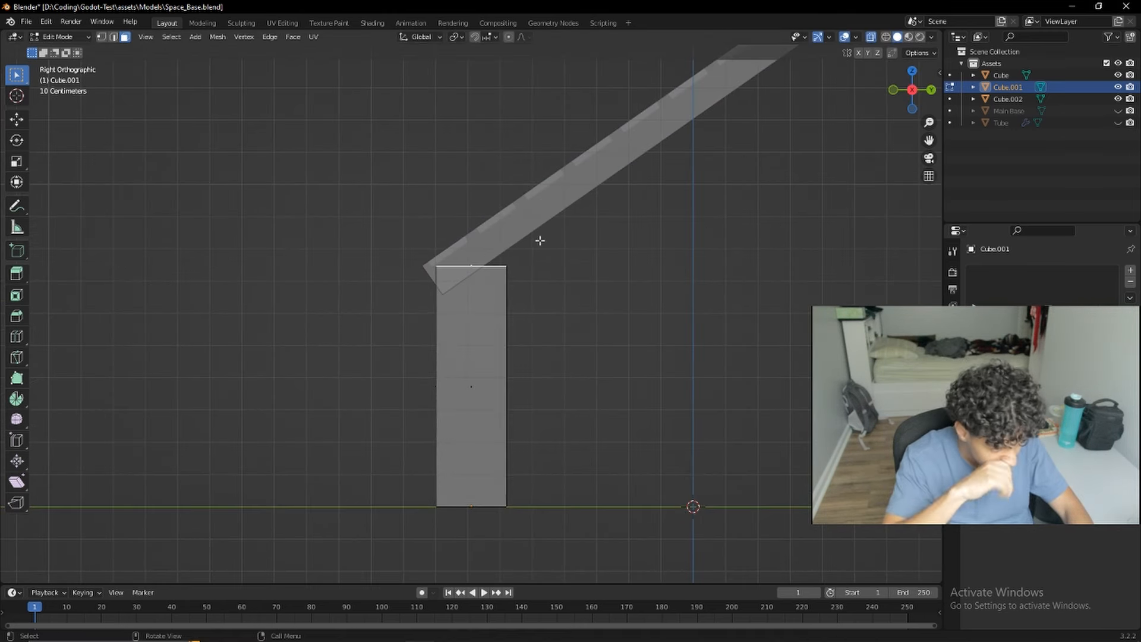
Step: Raise the post's inner top edge about 0.14 m along Z so its top follows the panel's slope
middle_drag(541, 241, 386, 274)
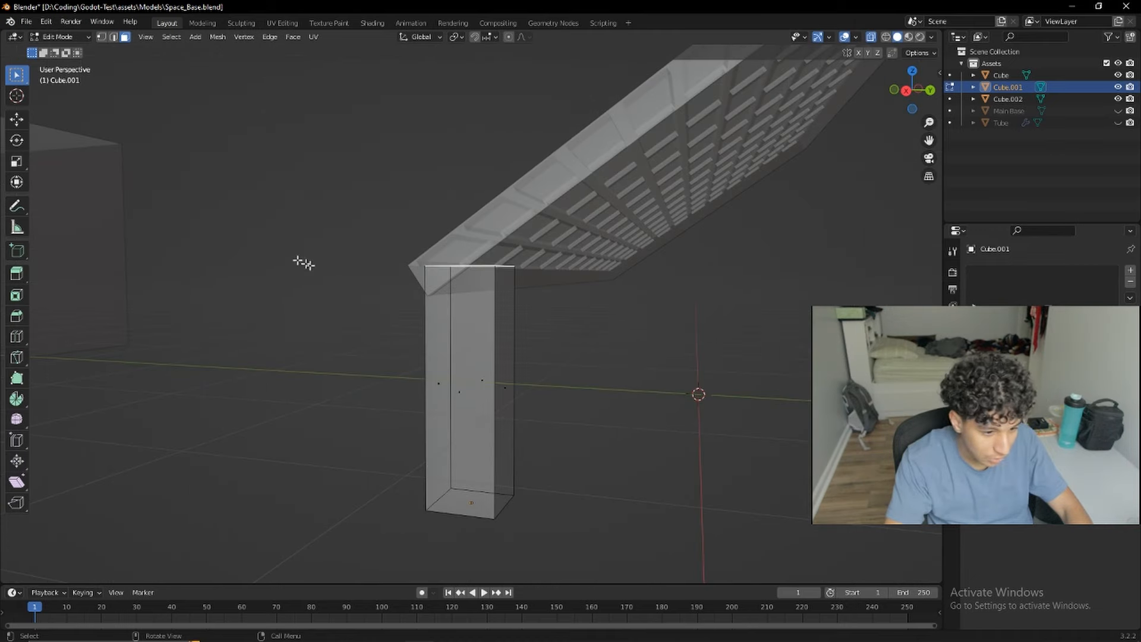
click(113, 37)
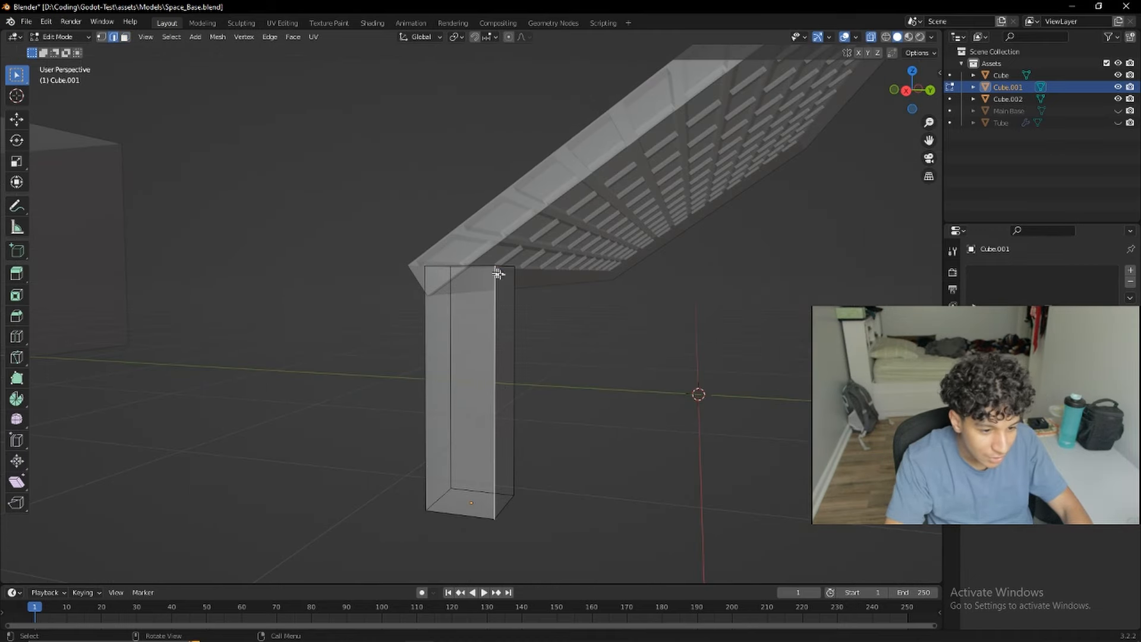
middle_drag(501, 271, 490, 298)
click(902, 95)
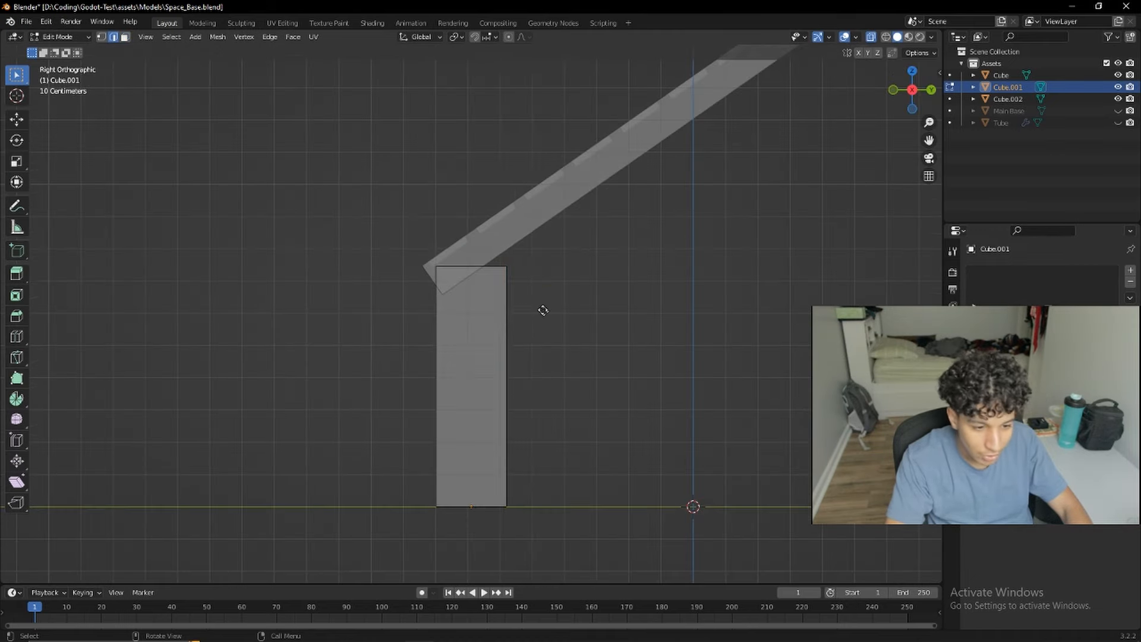
key(g)
key(z)
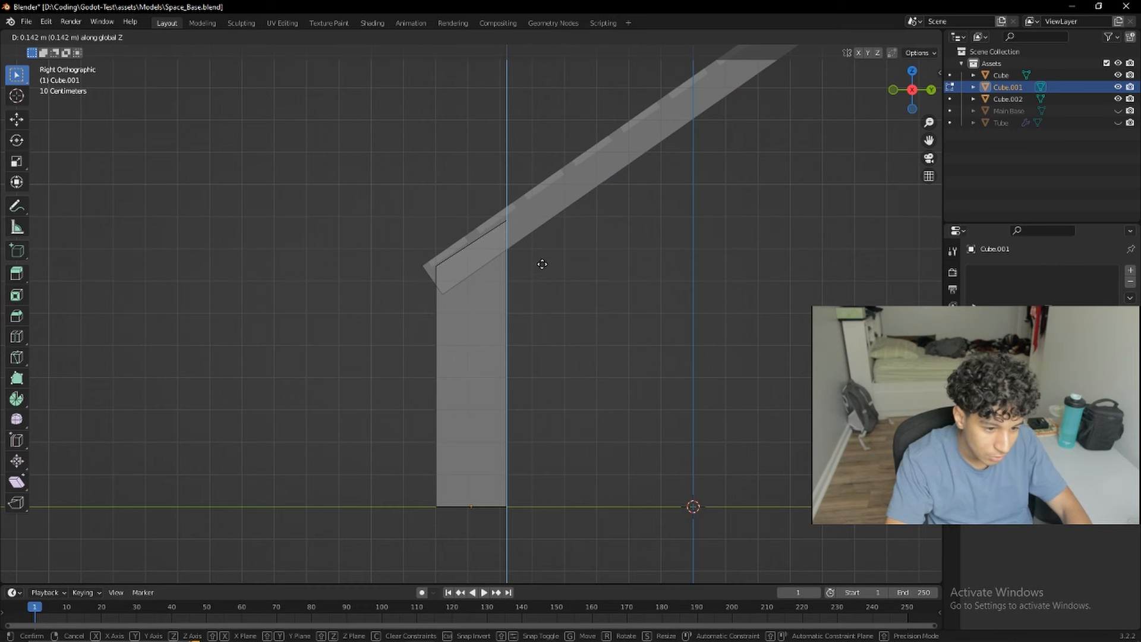
click(542, 263)
key(Tab)
key(Tab)
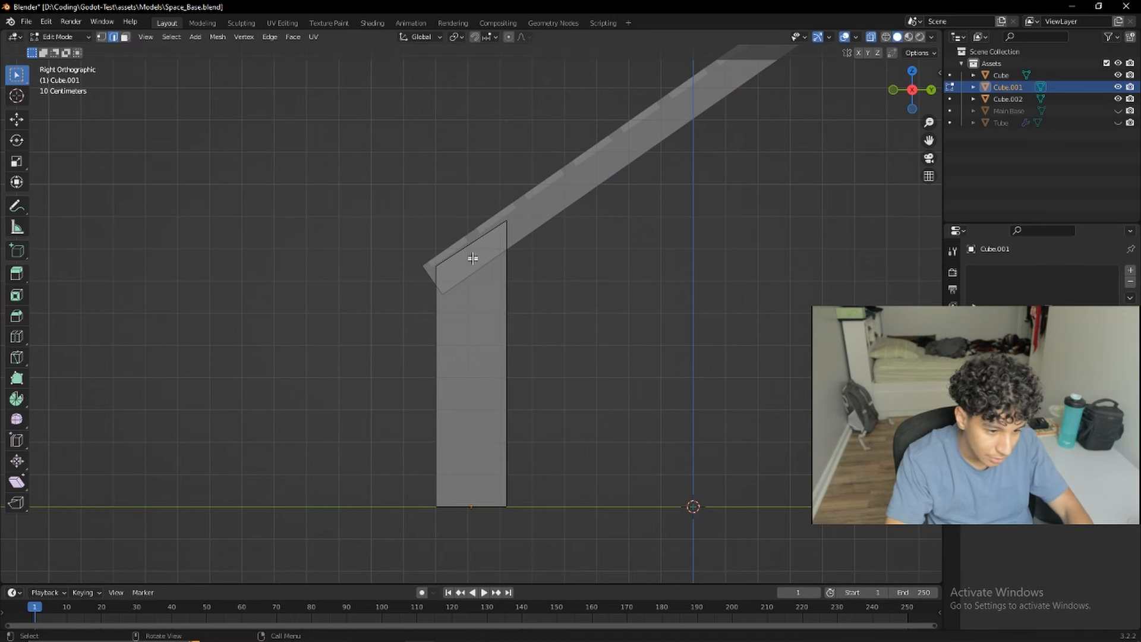
Step: Lower the post's sloped top face about 0.035 m along Z
middle_drag(469, 253, 262, 133)
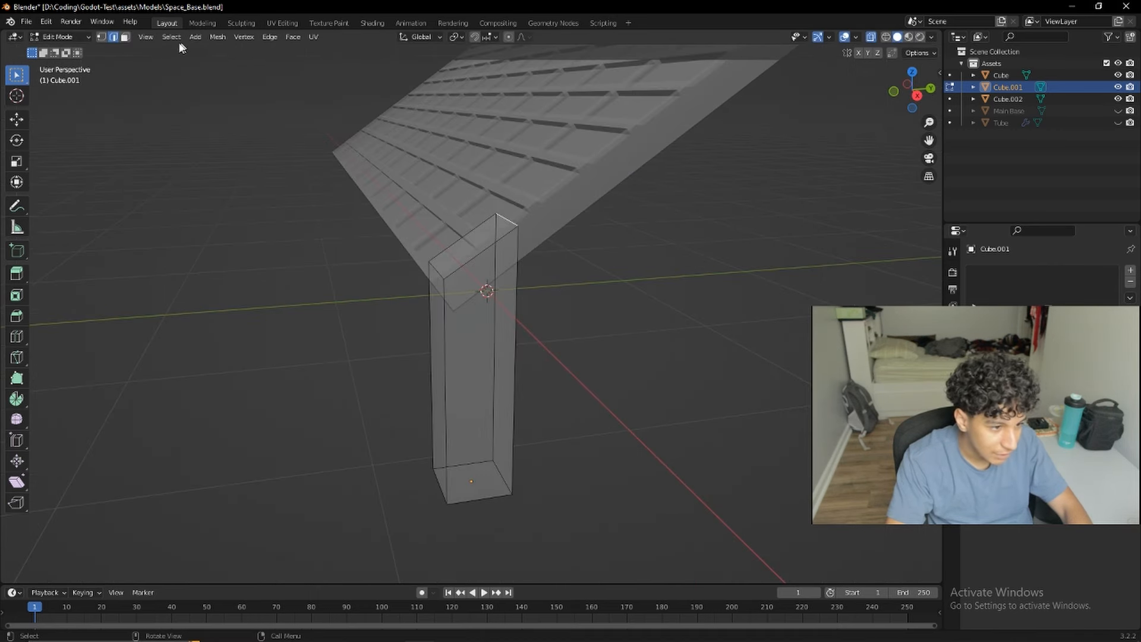
click(125, 37)
click(473, 255)
key(g)
key(z)
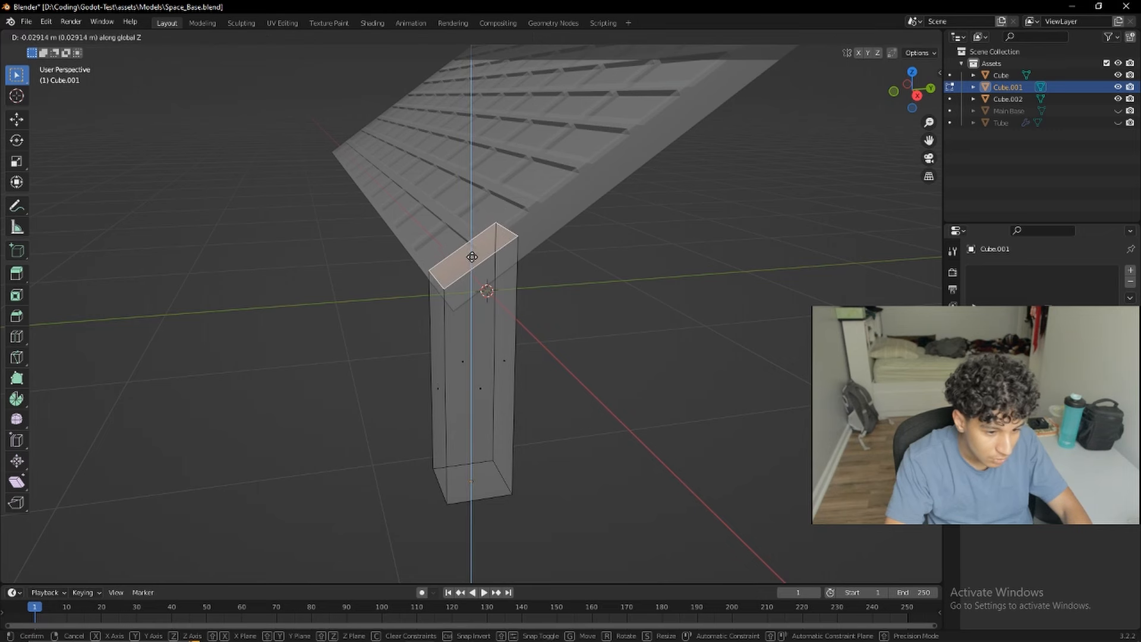
click(522, 253)
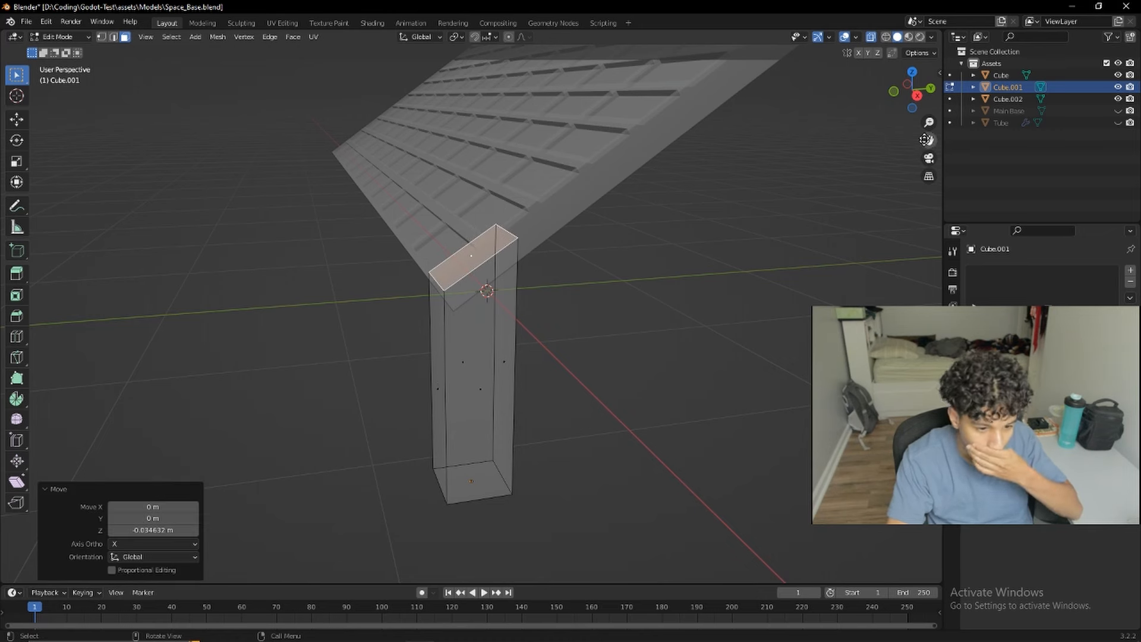
click(919, 96)
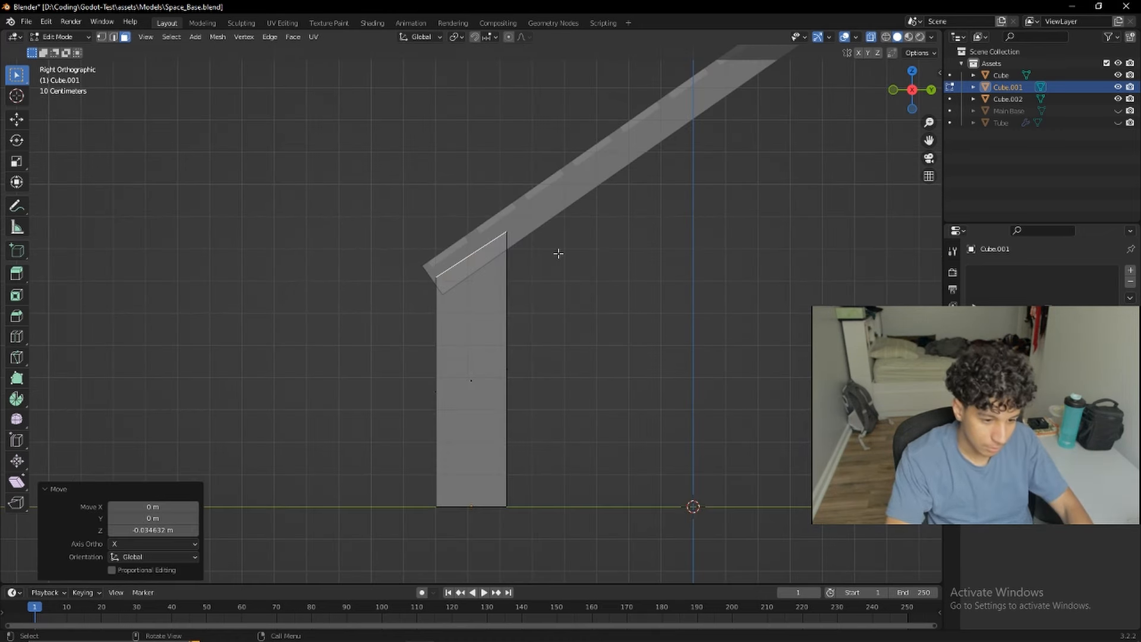
Step: In Object Mode with X-ray off, shift the post along Y by about 0.026 m and a further 0.009 m beneath the panel
key(Tab)
middle_drag(539, 359, 808, 111)
key(g)
key(y)
click(510, 310)
click(871, 36)
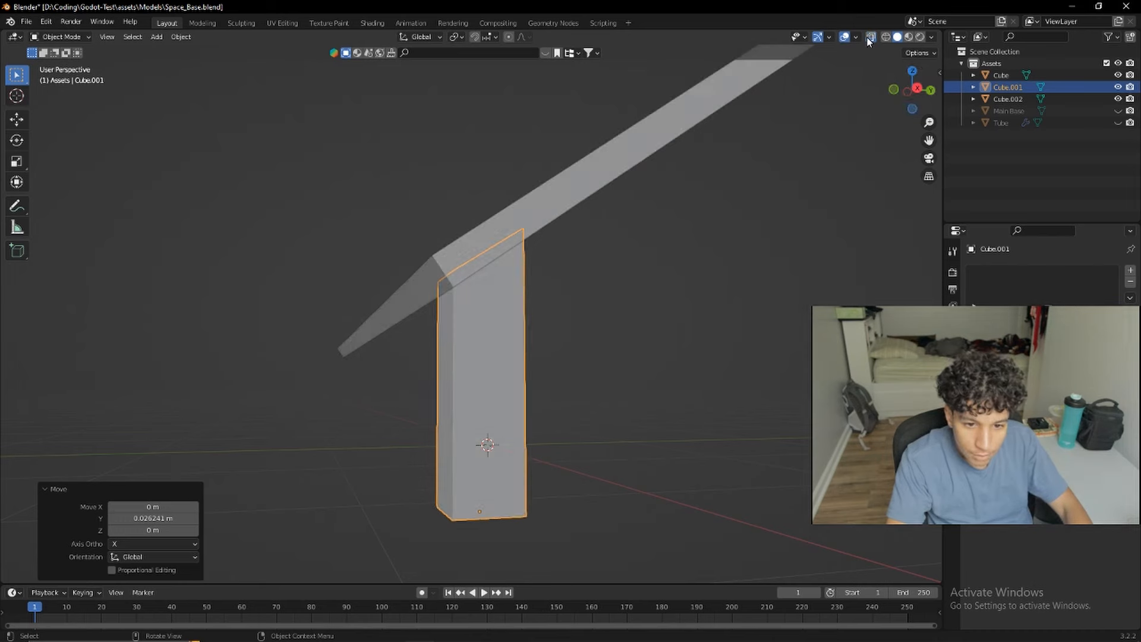
click(917, 88)
key(g)
key(y)
click(523, 302)
middle_drag(523, 302, 636, 351)
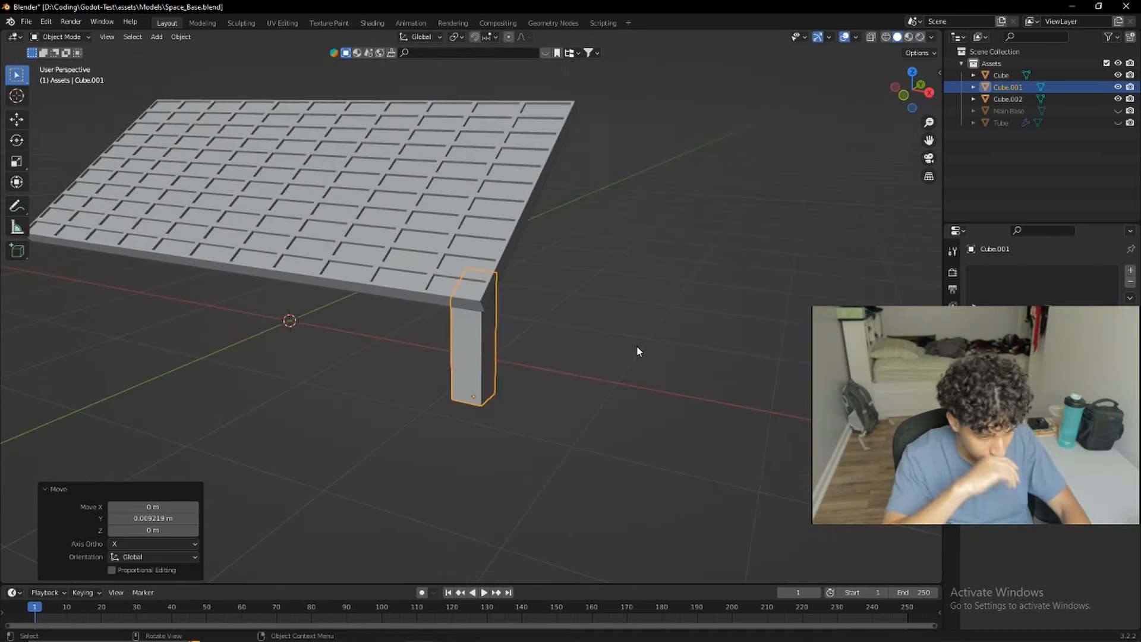
Step: Apply the post's location, rotation and scale, placing its origin at the world center
scroll(542, 399, down, 6)
middle_drag(497, 387, 552, 364)
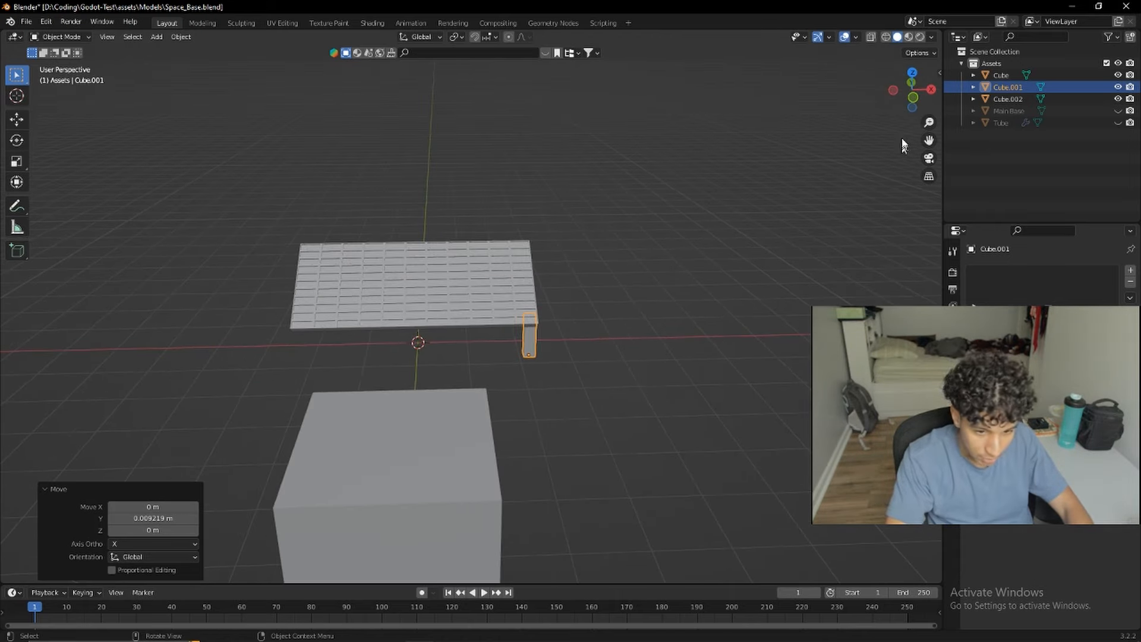
click(912, 72)
scroll(432, 349, up, 3)
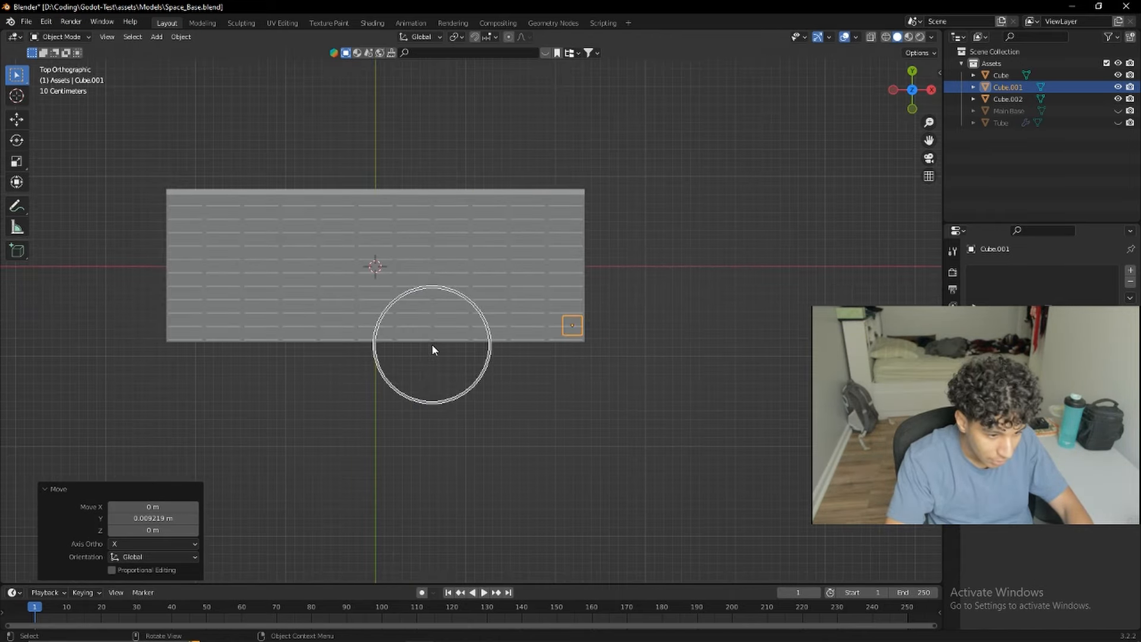
key(ctrl+a)
click(432, 346)
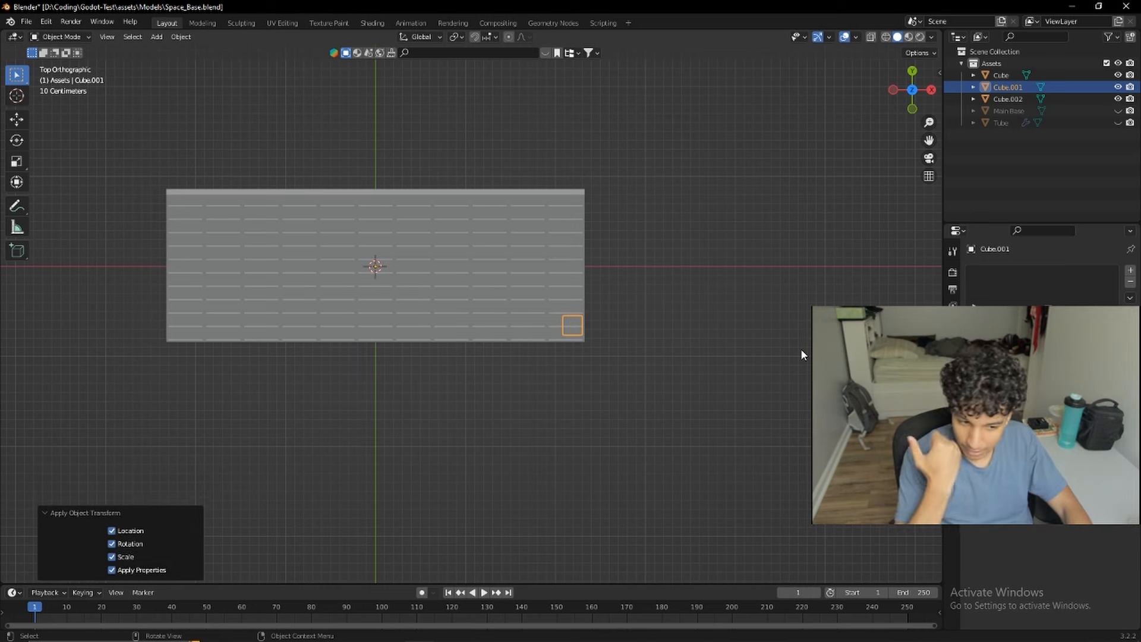
Step: Duplicate the post in place
key(shift+d)
right_click(723, 335)
middle_drag(724, 335, 713, 252)
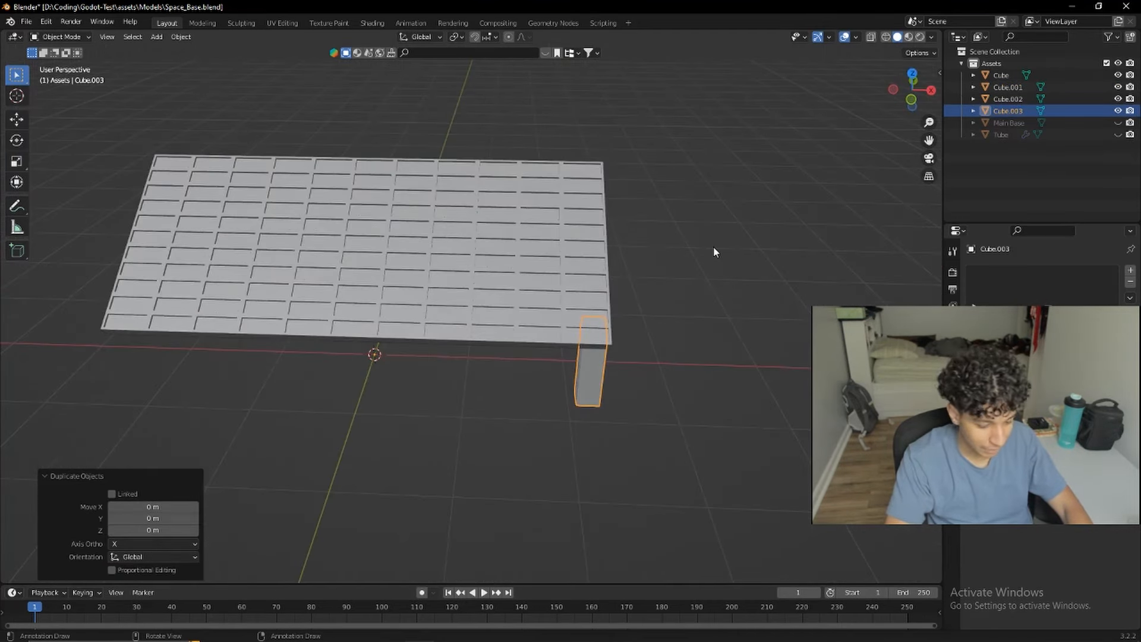
Step: Mirror the duplicated post to the panel's opposite side by scaling it -1 along X
key(s)
text(x)
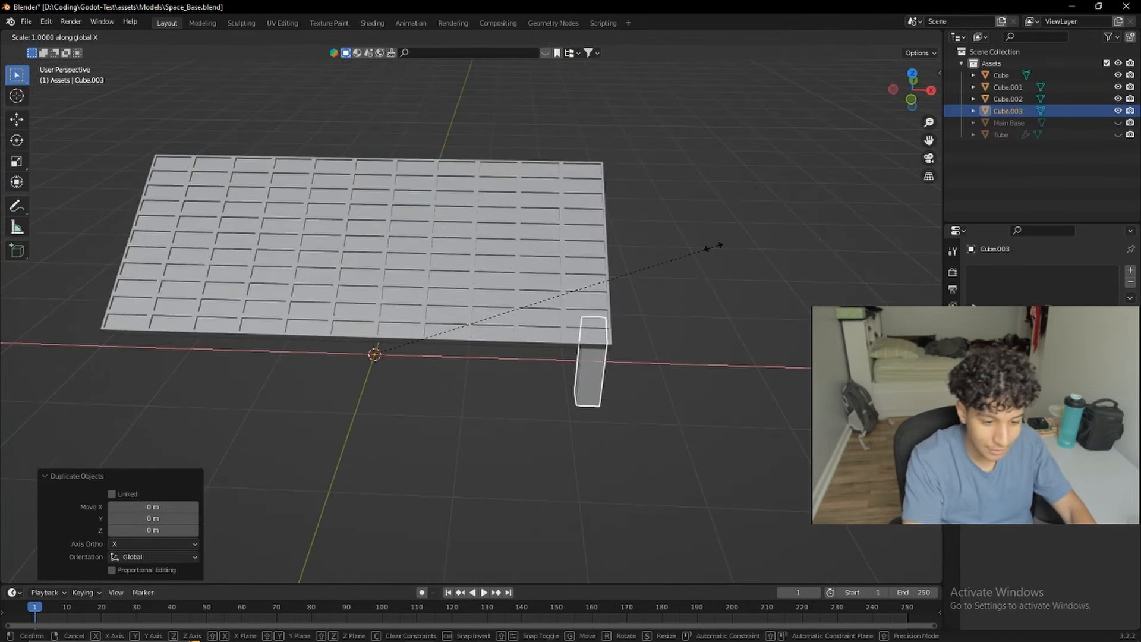
text(-1)
key(Return)
middle_drag(171, 345, 390, 364)
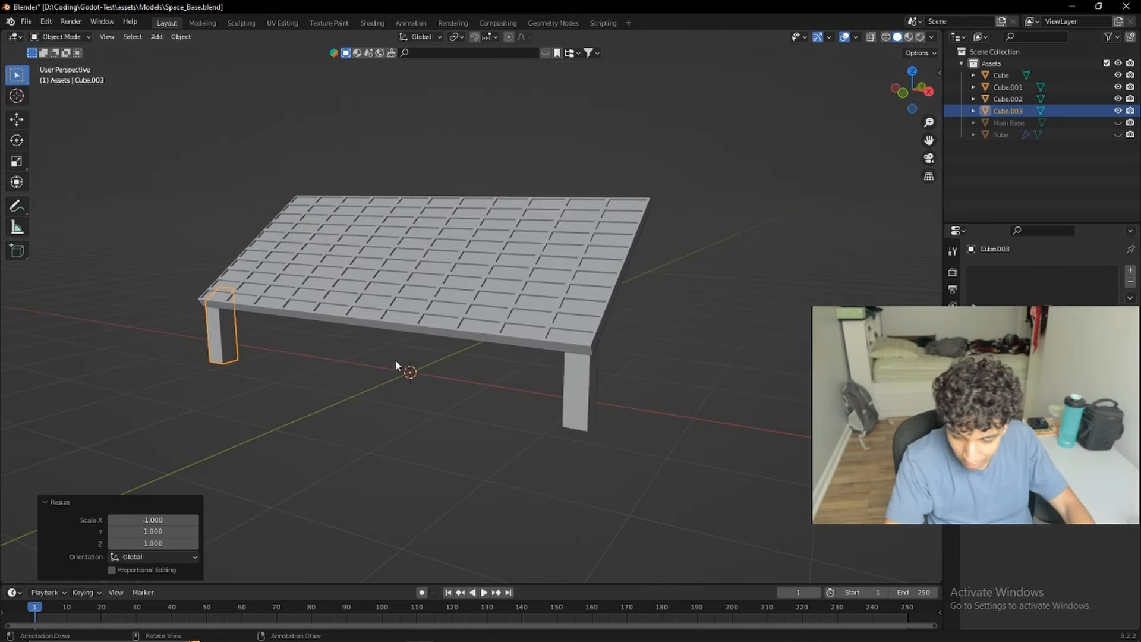
Step: Rename the panel object as Sattelite and the mirrored post as Legs
click(1010, 99)
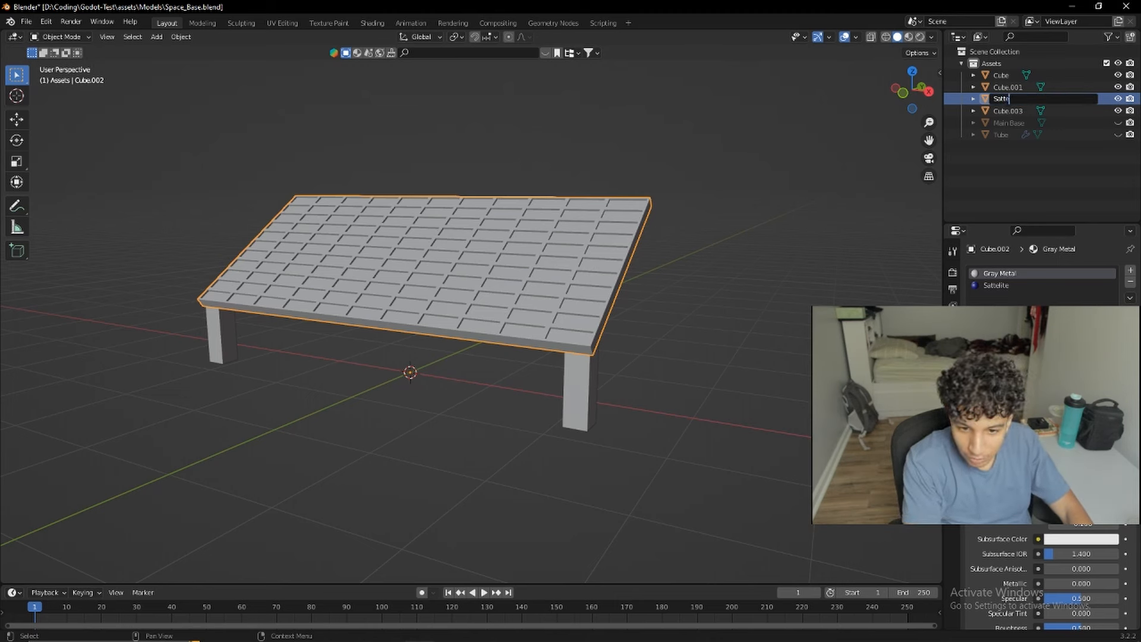
text(e)
key(Return)
click(1007, 100)
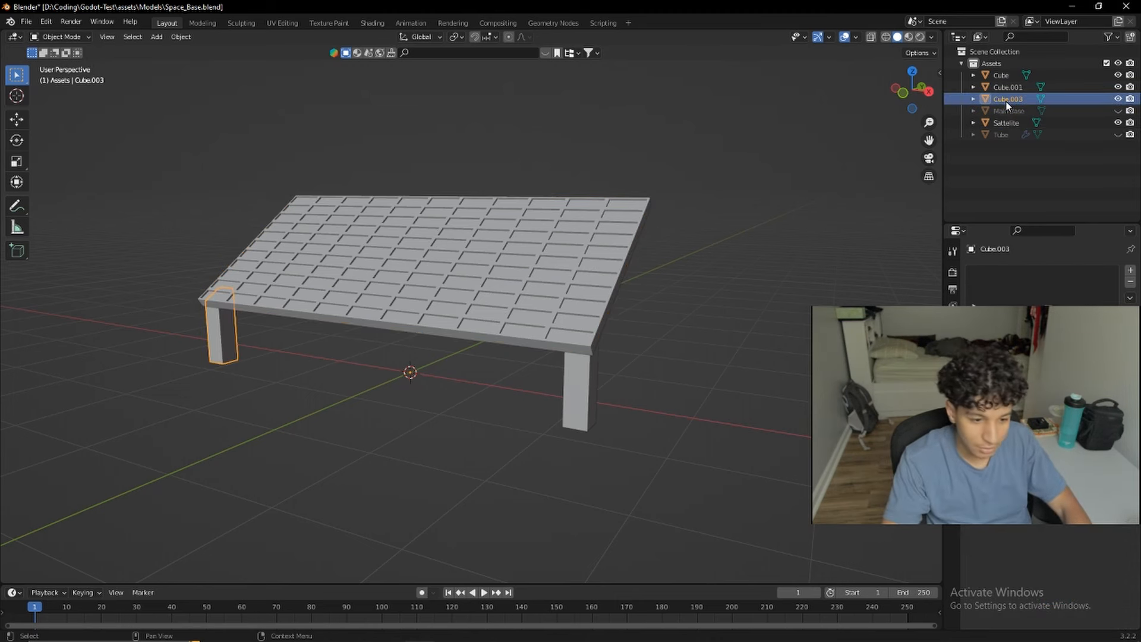
double_click(1012, 99)
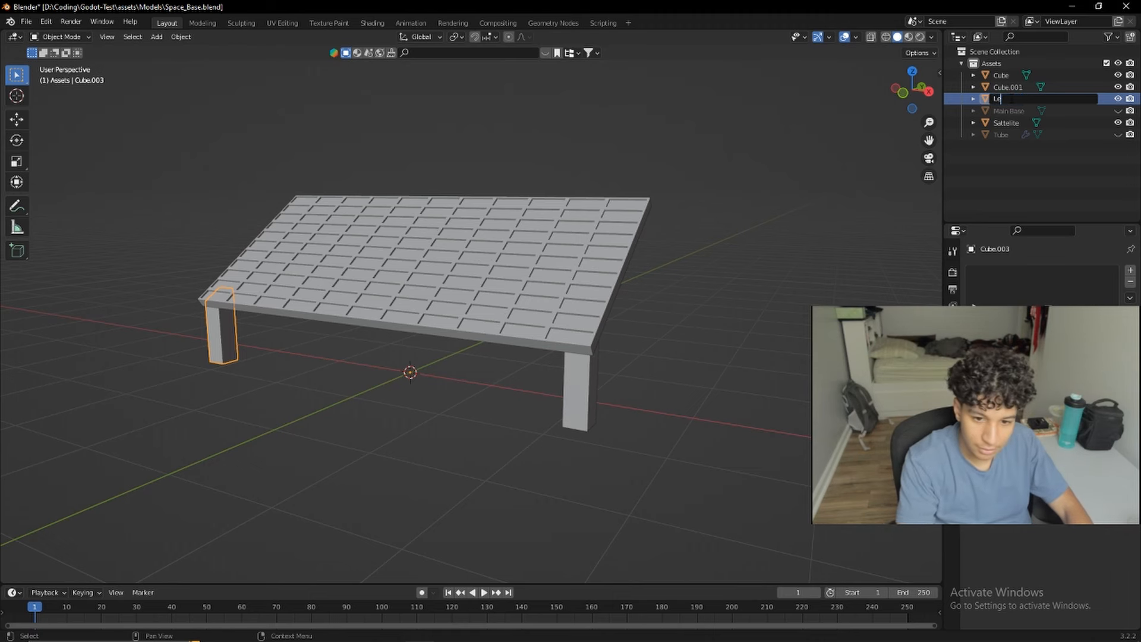
key(Return)
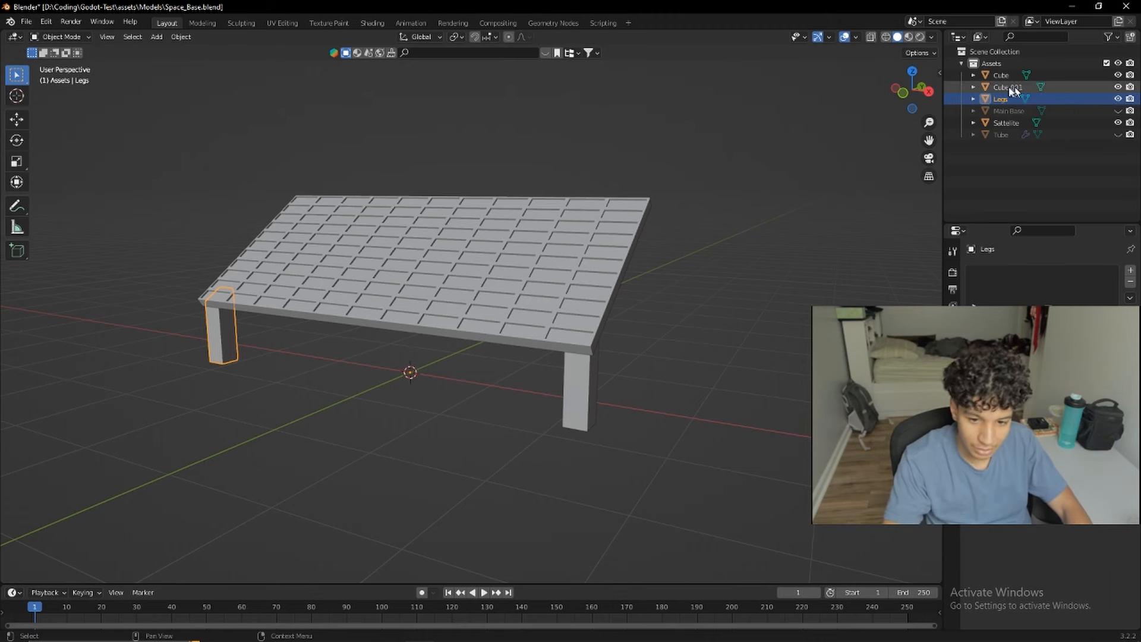
Step: Duplicate the original front post and move the copy about 1.206 m along Y, under the panel's raised rear side
click(580, 390)
middle_drag(527, 379, 713, 311)
click(915, 91)
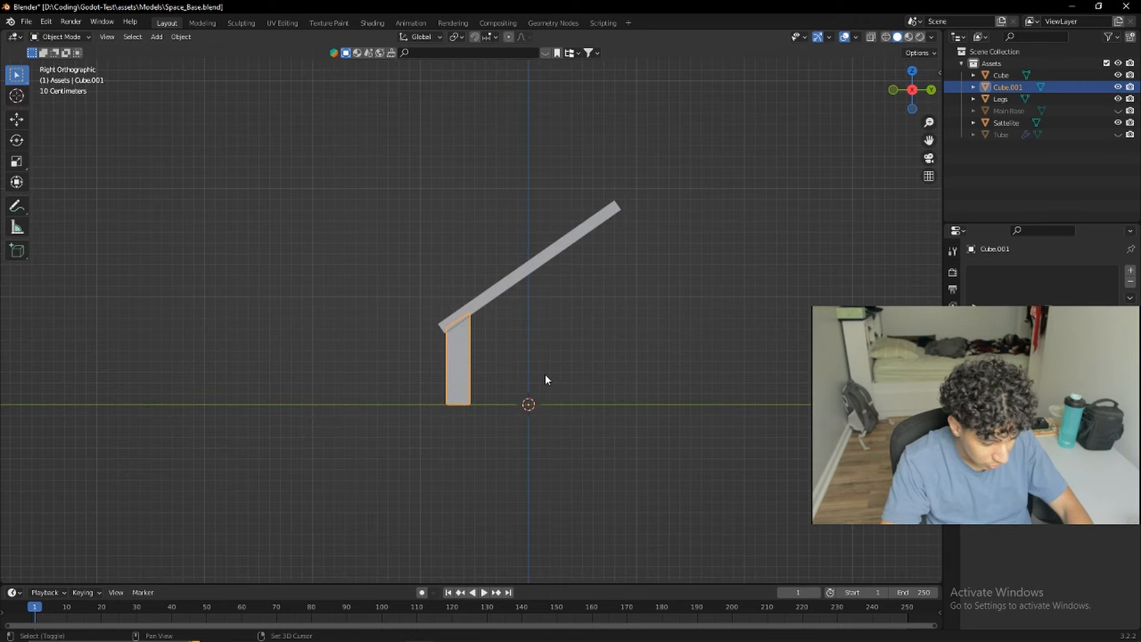
key(shift+d)
key(x)
key(y)
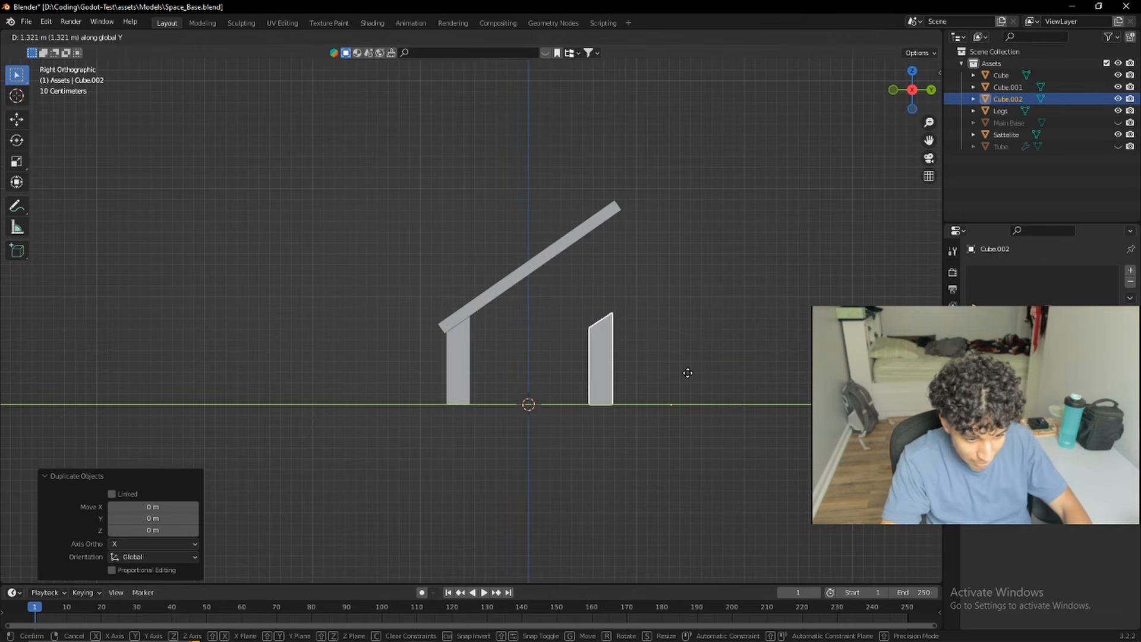
click(660, 375)
middle_drag(657, 377, 616, 377)
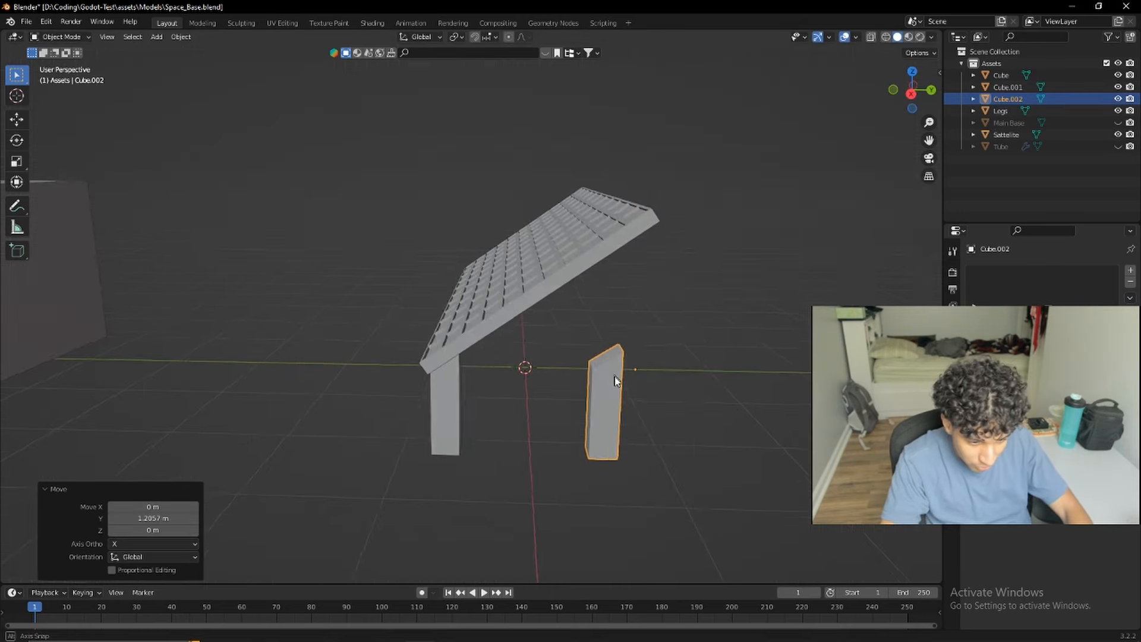
Step: Raise the rear post's sloped top face about 0.837 m along Z into the underside of the panel
key(Tab)
click(614, 368)
click(911, 94)
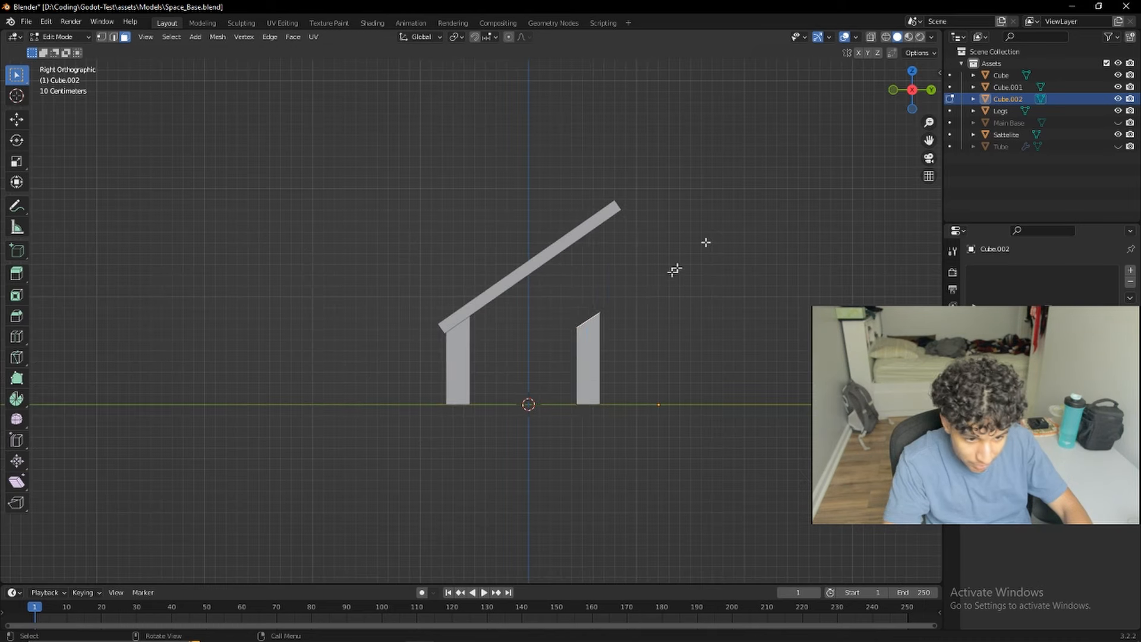
key(g)
key(z)
click(622, 214)
middle_drag(618, 247, 689, 279)
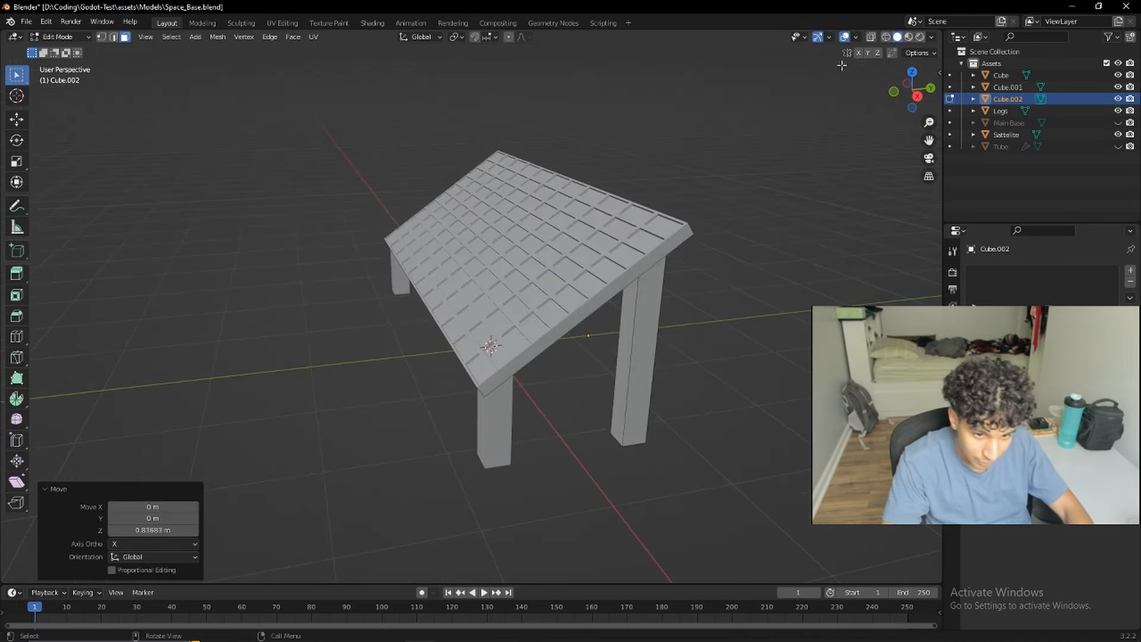
Step: Check the rear post's fit in an X-ray side view and apply its location, rotation and scale in Object Mode
click(871, 37)
click(917, 96)
scroll(713, 196, up, 5)
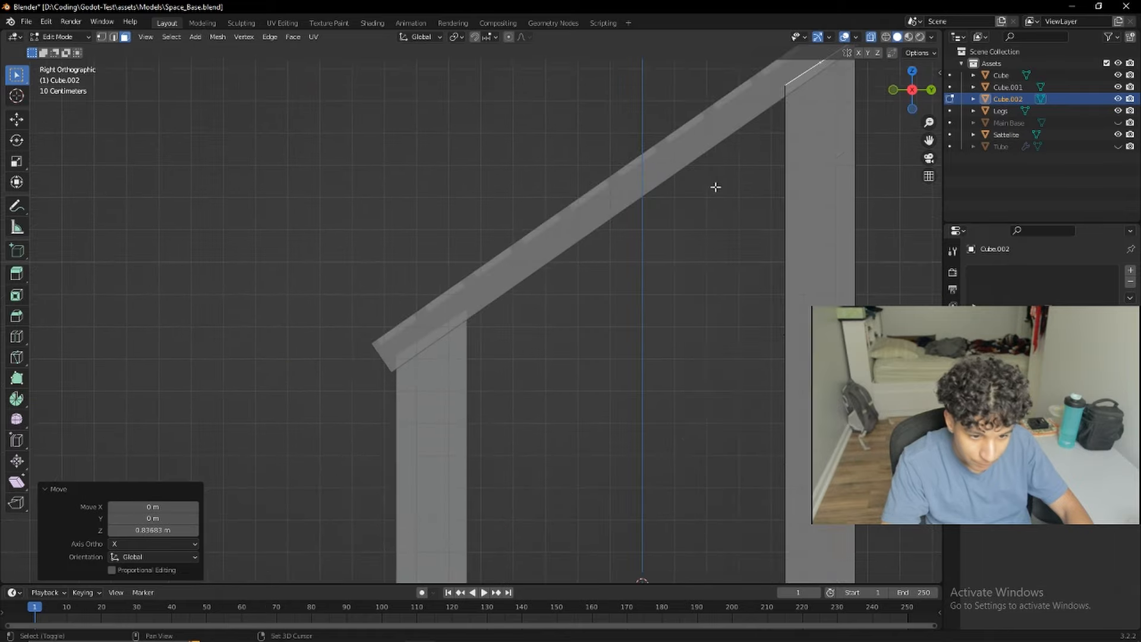
scroll(684, 273, up, 3)
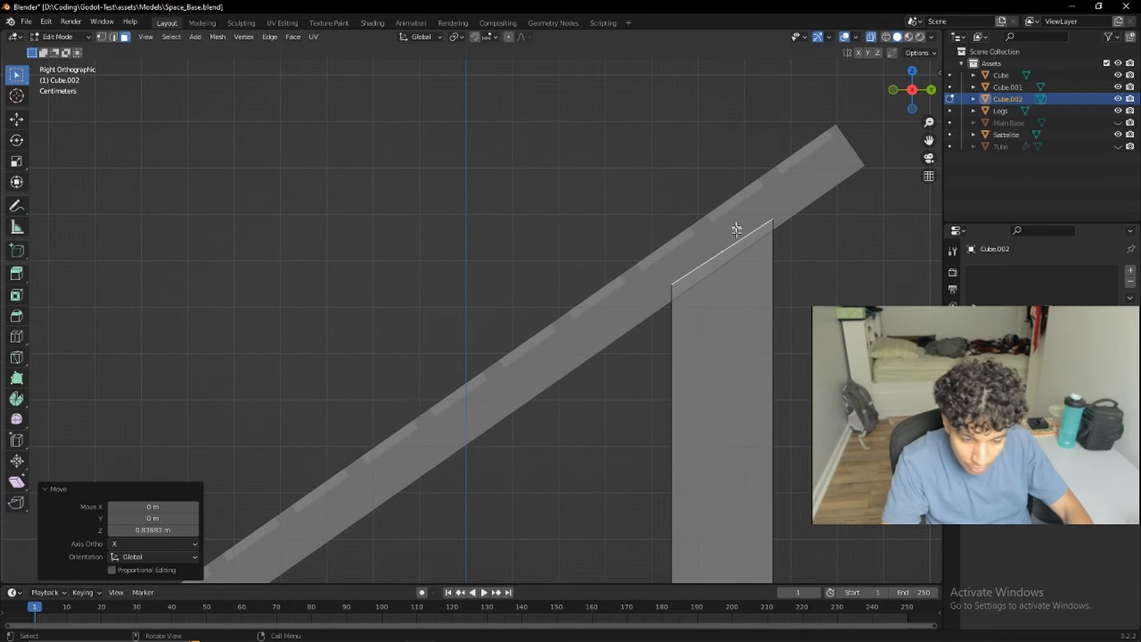
key(Tab)
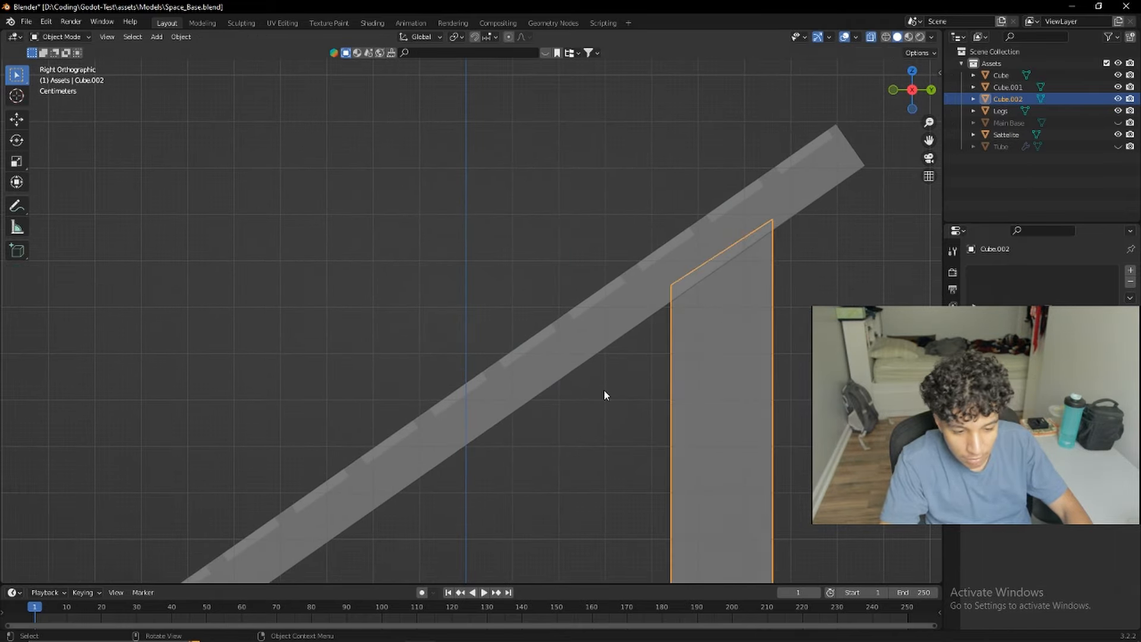
click(871, 39)
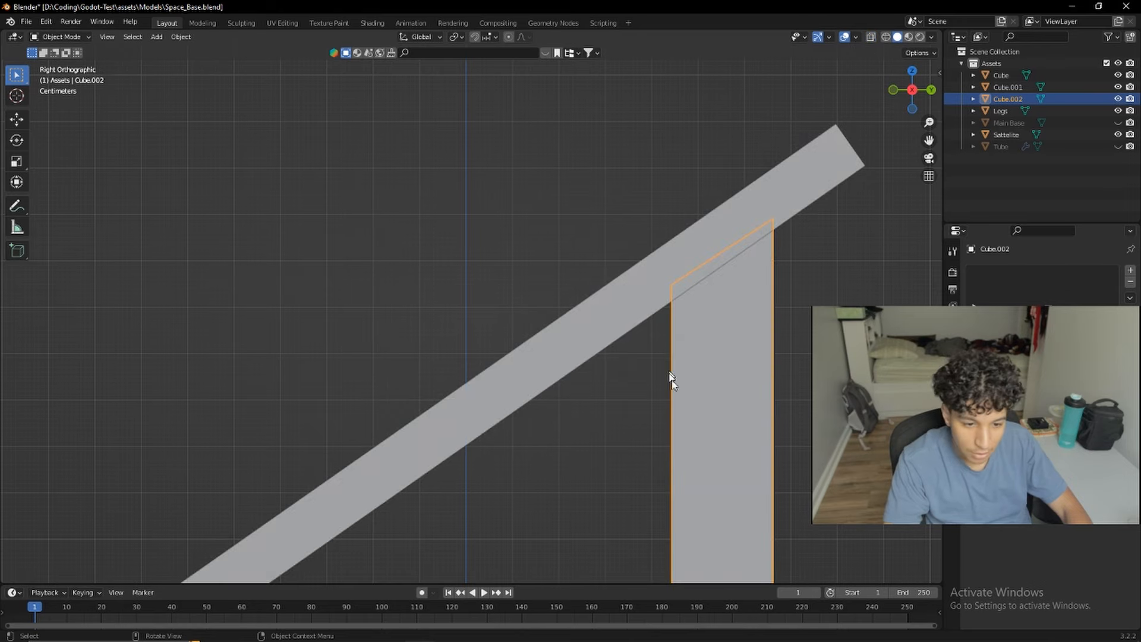
middle_drag(672, 366, 694, 421)
scroll(561, 433, down, 4)
key(ctrl+a)
click(561, 428)
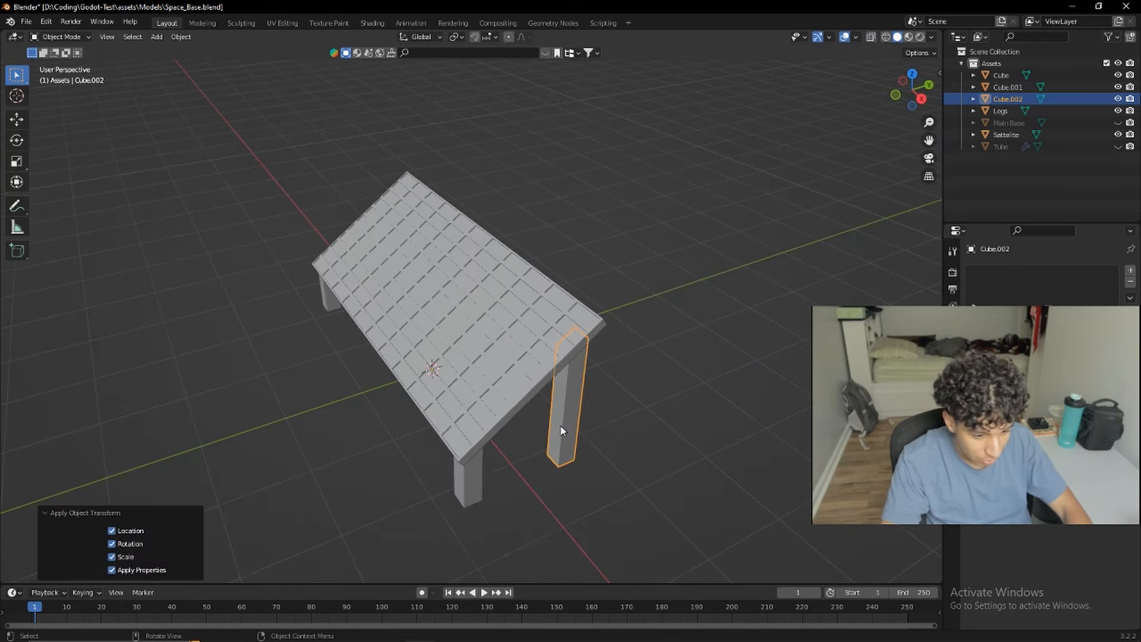
Step: Duplicate the rear post in place and mirror the copy to the other side by scaling it -1 along X
middle_drag(561, 431, 492, 384)
key(shift+d)
right_click(492, 383)
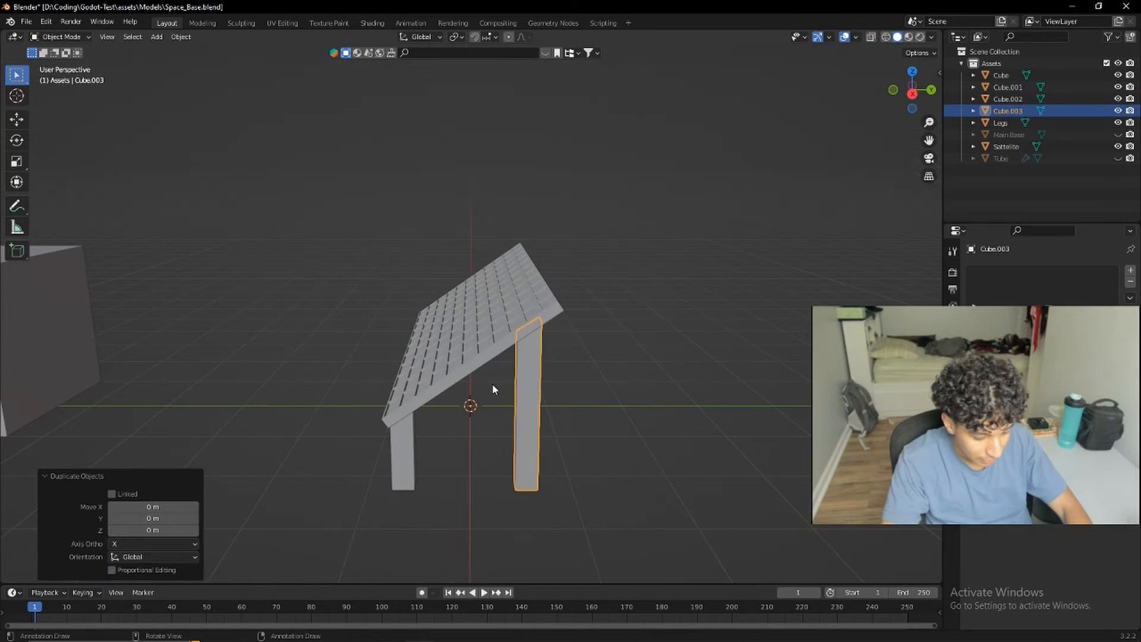
text(sx-1)
key(Return)
mouse_move(492, 383)
middle_down()
mouse_move(466, 384)
mouse_move(501, 387)
middle_up()
Step: Join all four posts into the Legs object and apply its location, rotation and scale
click(490, 387)
shift+click(579, 368)
shift+click(373, 431)
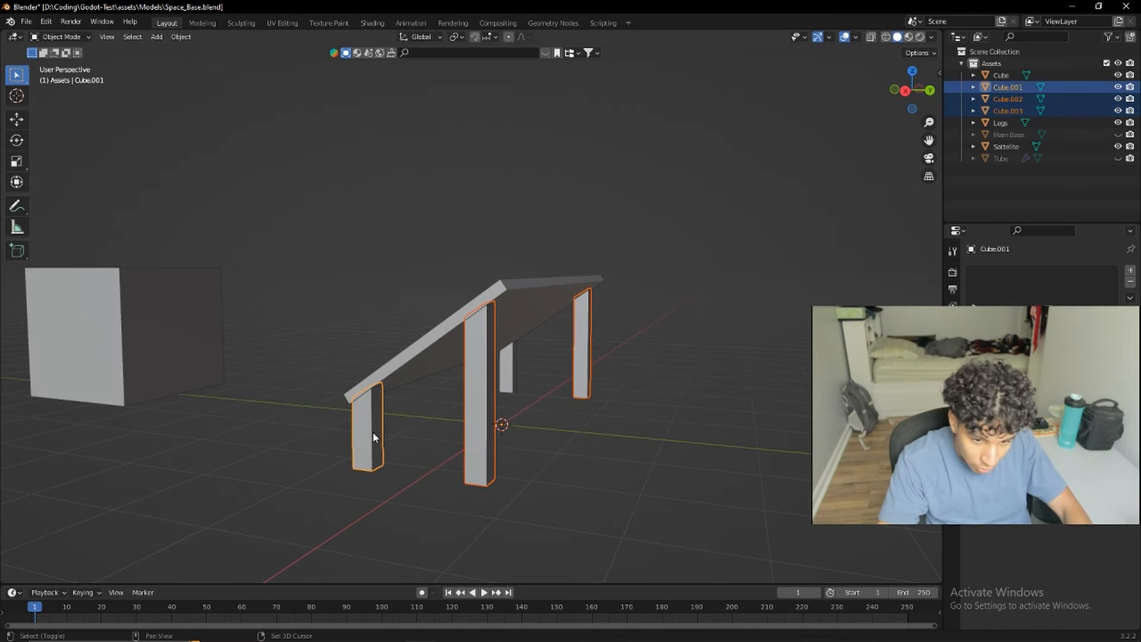
shift+click(514, 382)
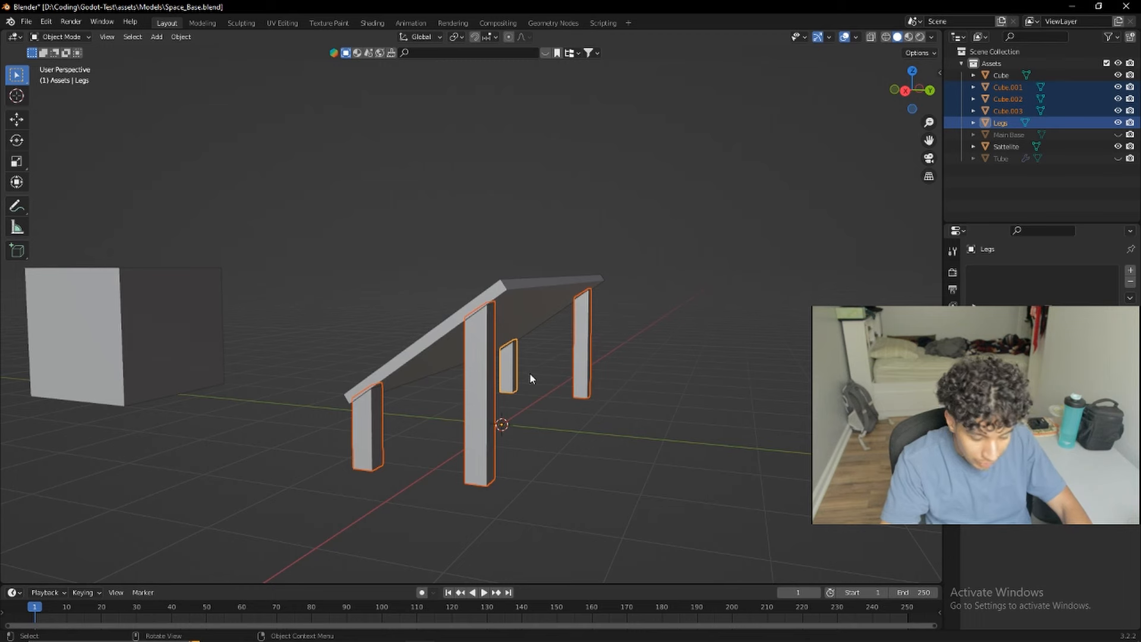
key(ctrl+j)
key(ctrl+a)
click(530, 375)
middle_drag(527, 386, 516, 356)
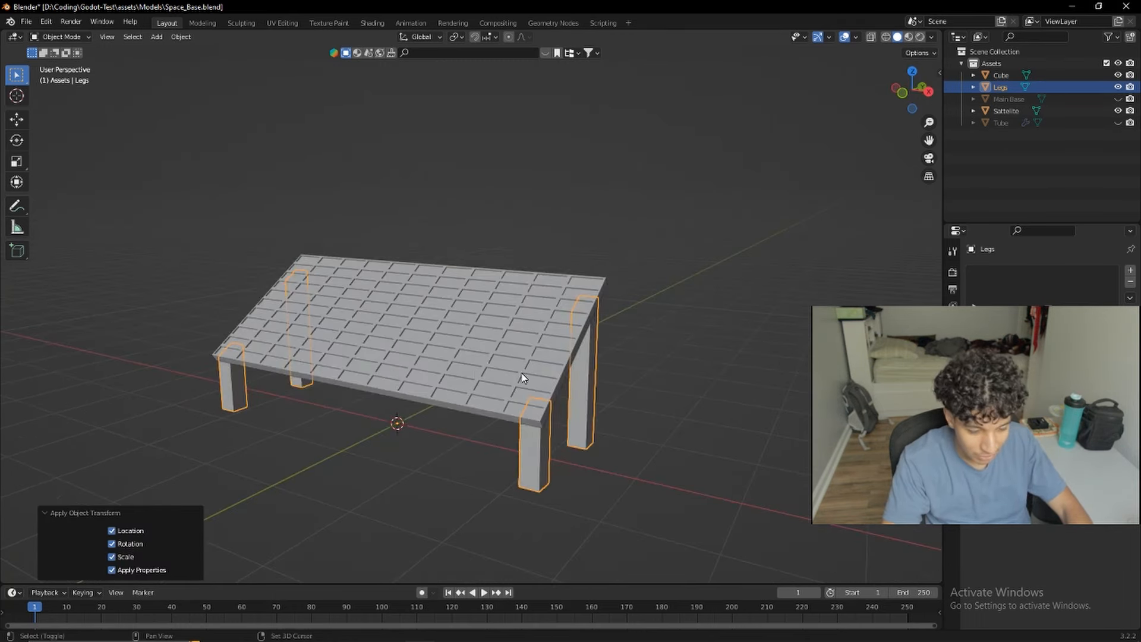
Step: Delete the leftover reference cube beside the solar panel
shift+click(522, 378)
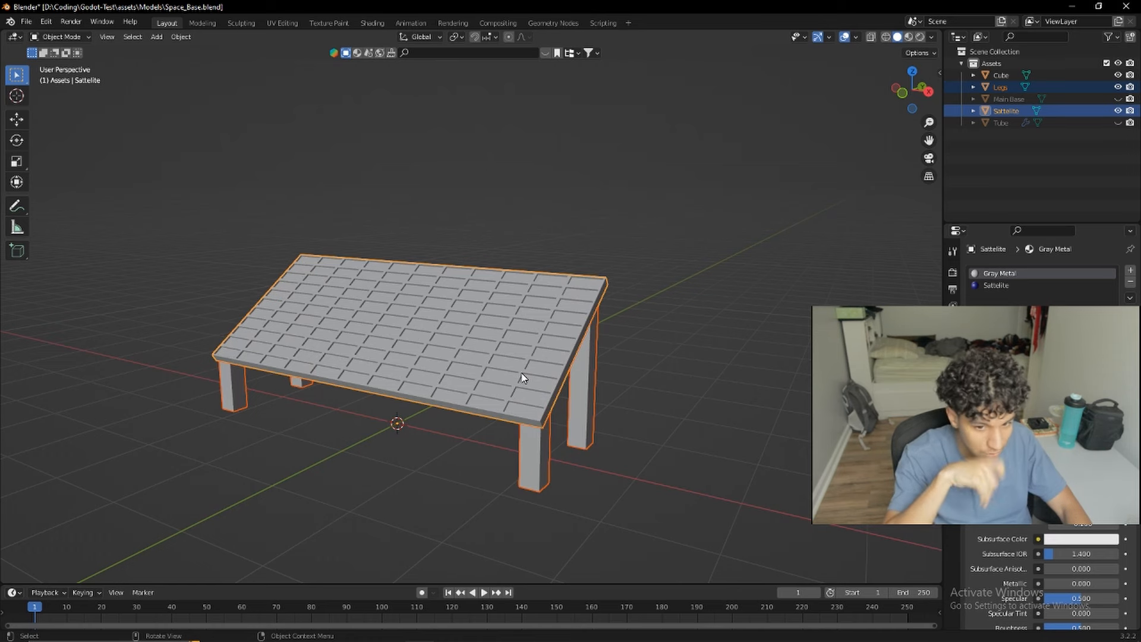
click(602, 404)
scroll(541, 381, down, 5)
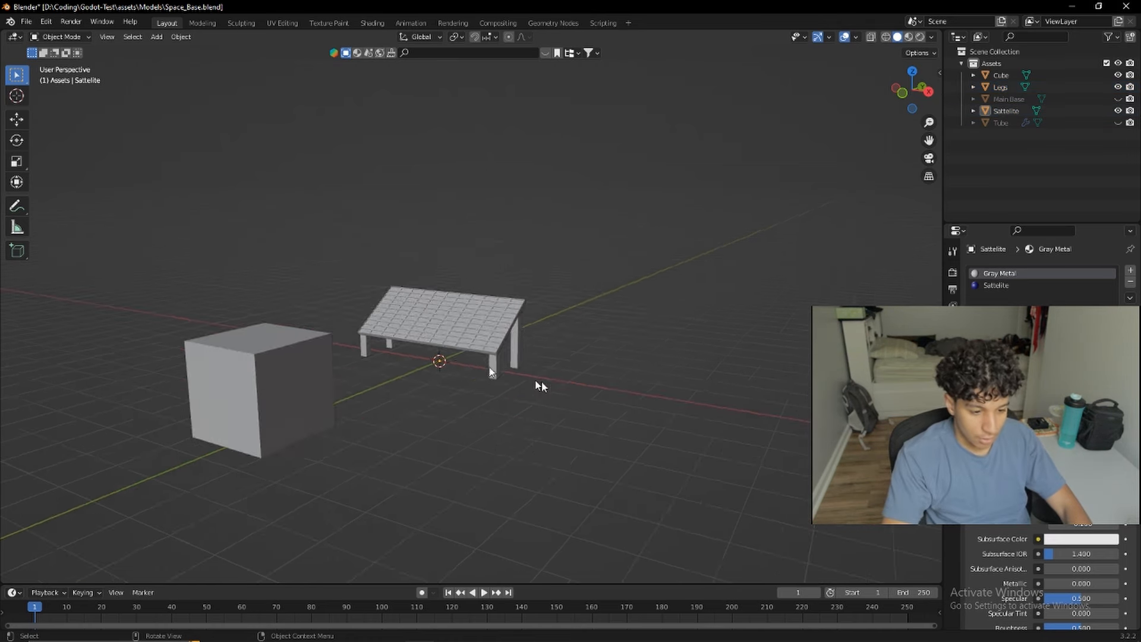
middle_drag(540, 381, 507, 398)
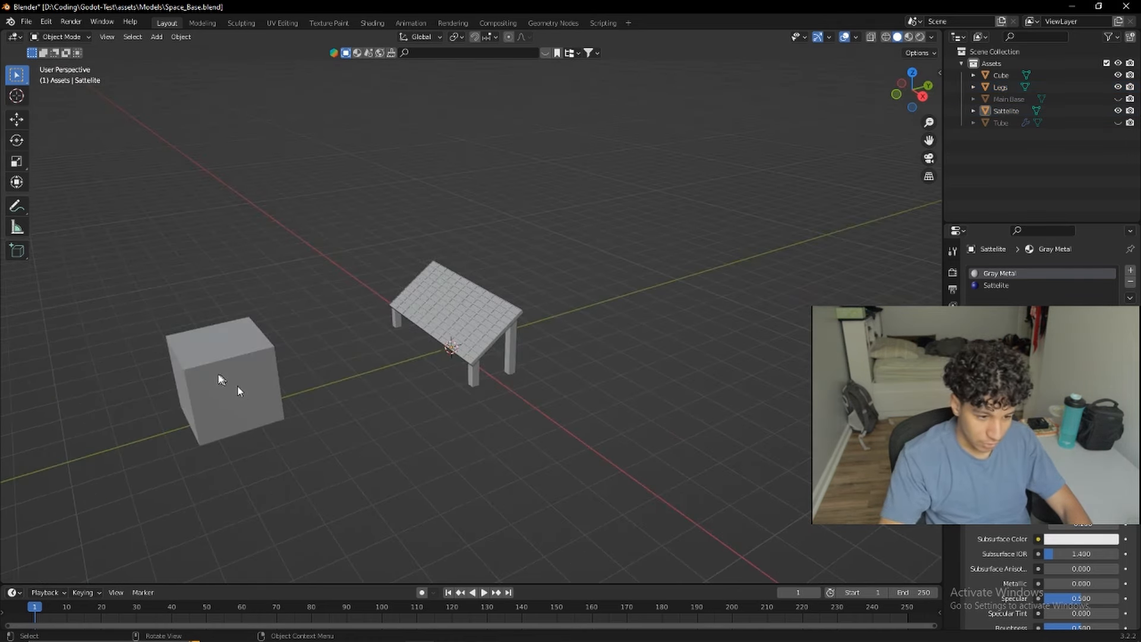
click(220, 378)
key(Delete)
Step: Assign the Gray Metal material to the legs and preview the solar panel's colors in the Shading workspace
click(479, 376)
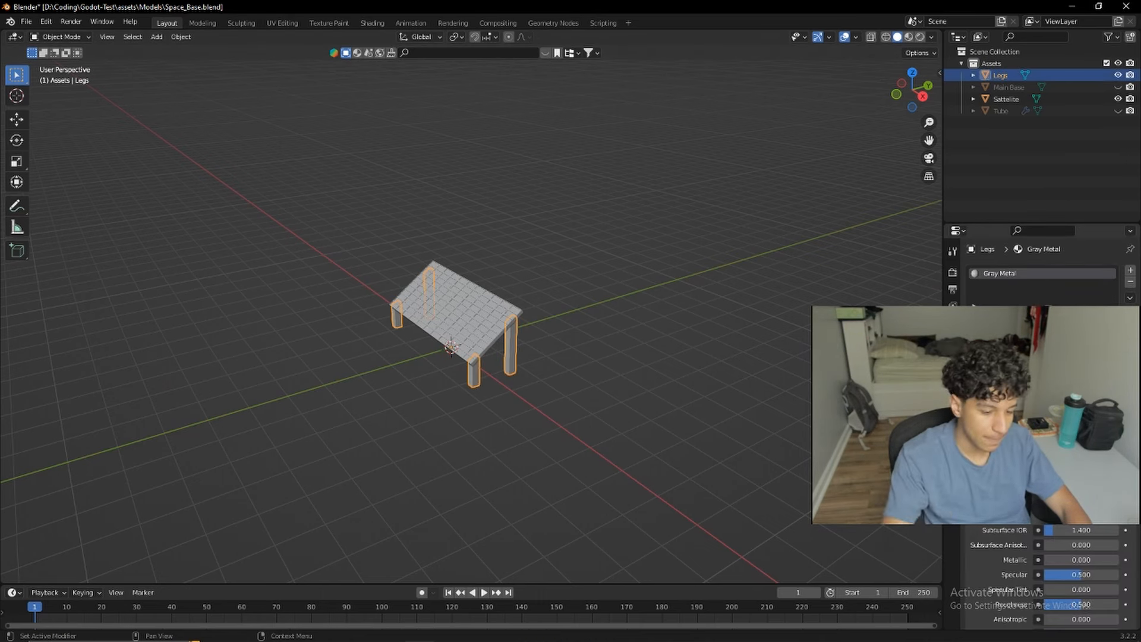
scroll(537, 345, down, 3)
middle_drag(537, 344, 653, 319)
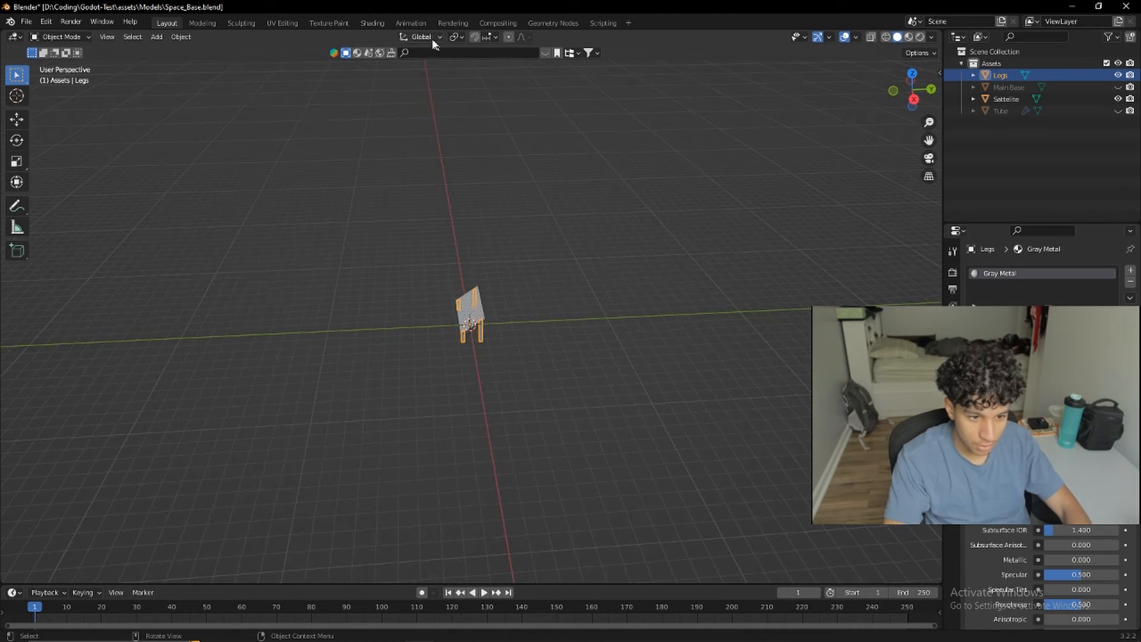
click(372, 23)
scroll(575, 308, down, 3)
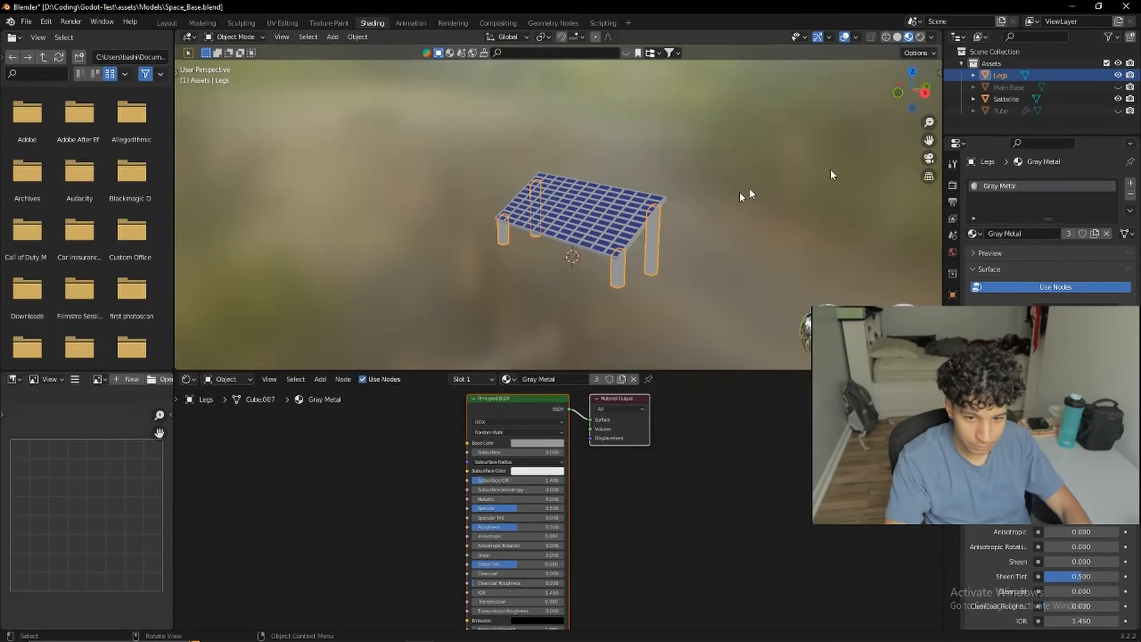
scroll(600, 290, up, 2)
click(618, 287)
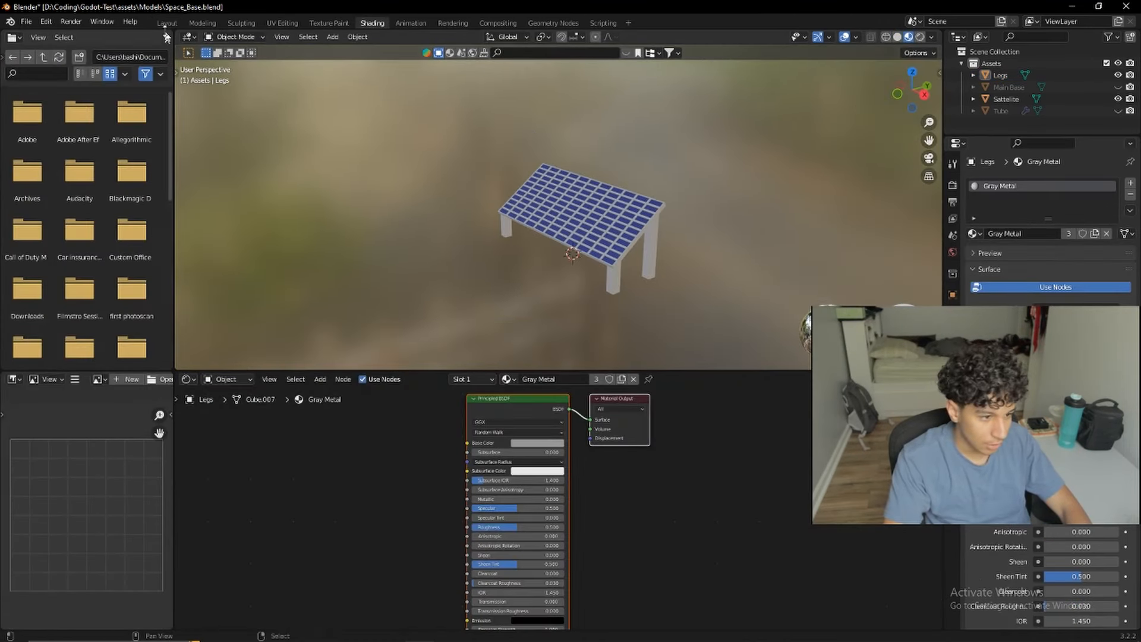
Step: Return to the Layout workspace and unhide the Main Base and Tube objects
click(167, 23)
click(1118, 87)
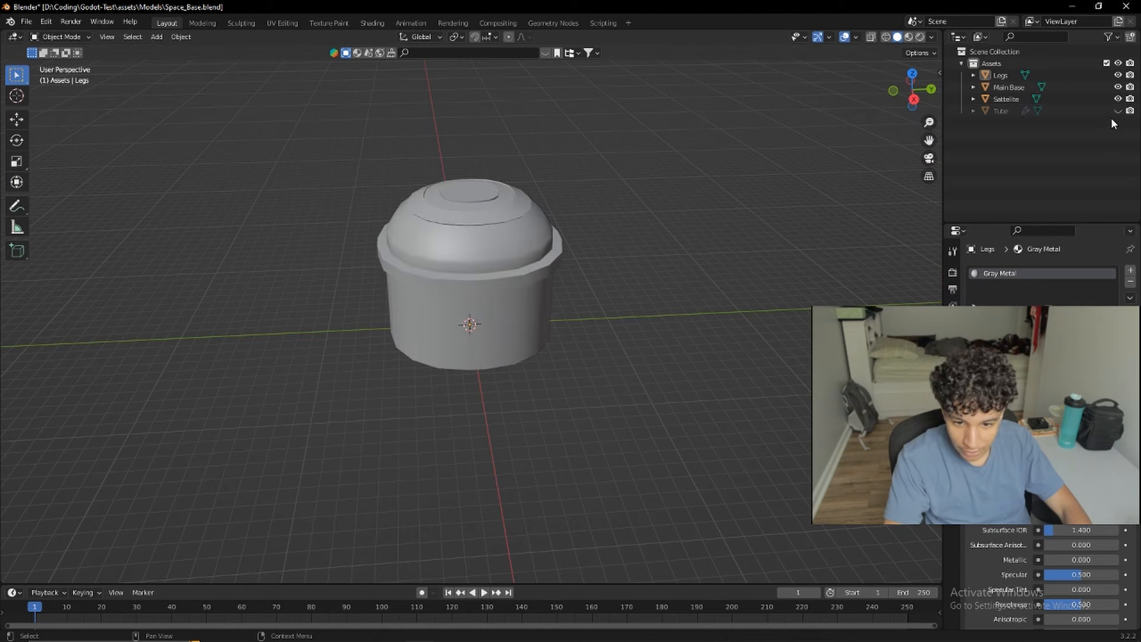
click(1118, 110)
scroll(539, 317, up, 4)
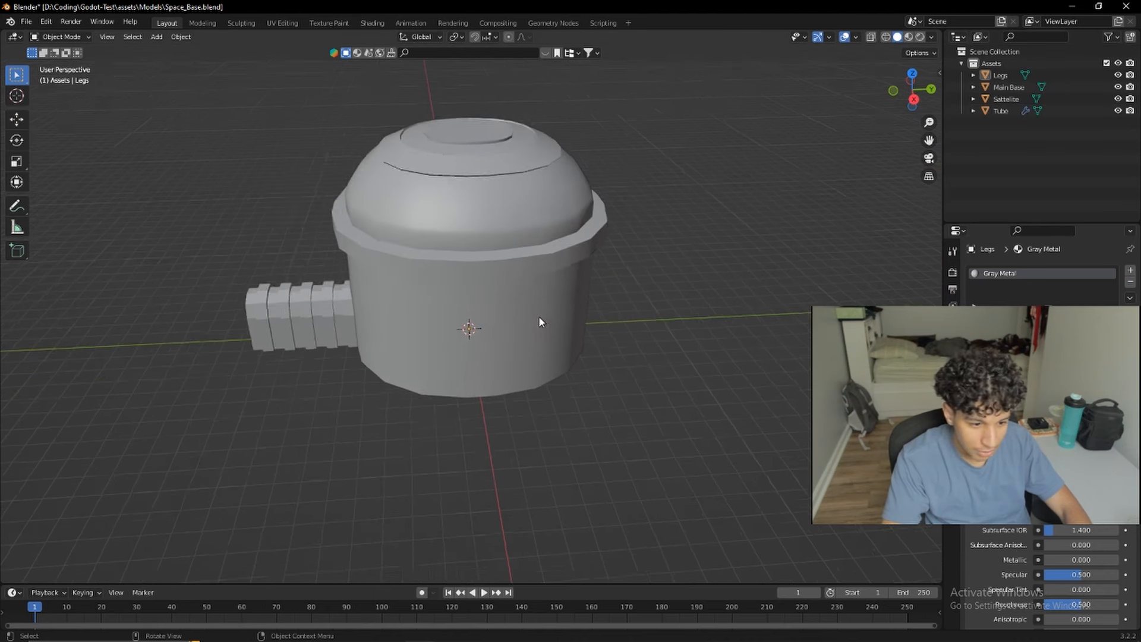
Step: Select the Legs and Sattelite objects together and move them about -13.84 m along Y, out of the main base
key(Down)
key(Down)
scroll(547, 326, down, 5)
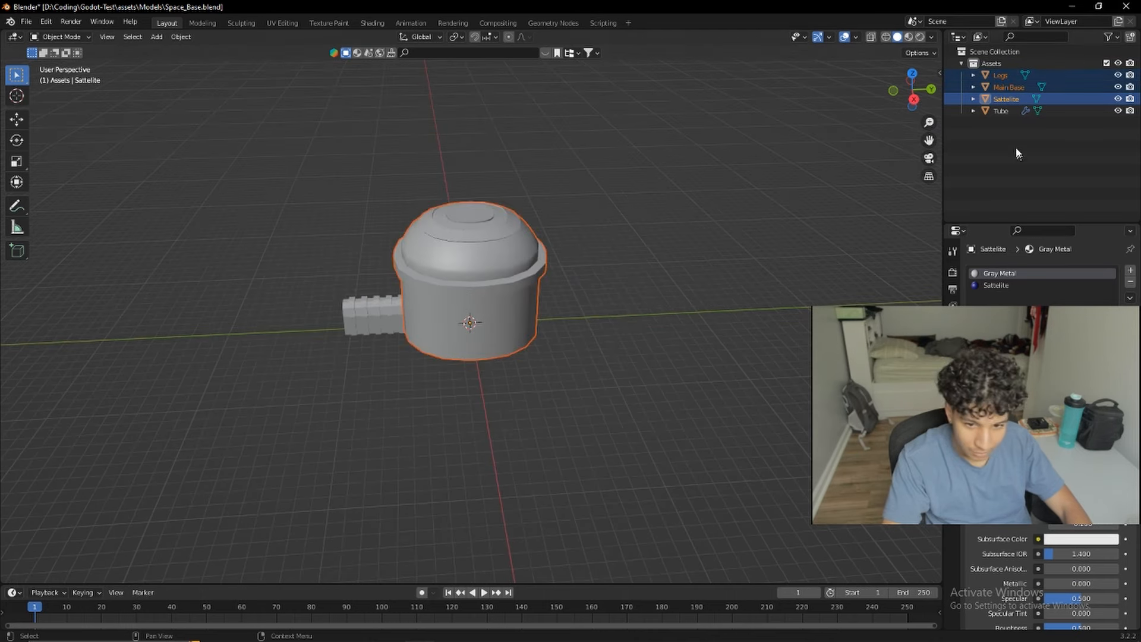
click(1009, 88)
click(1006, 76)
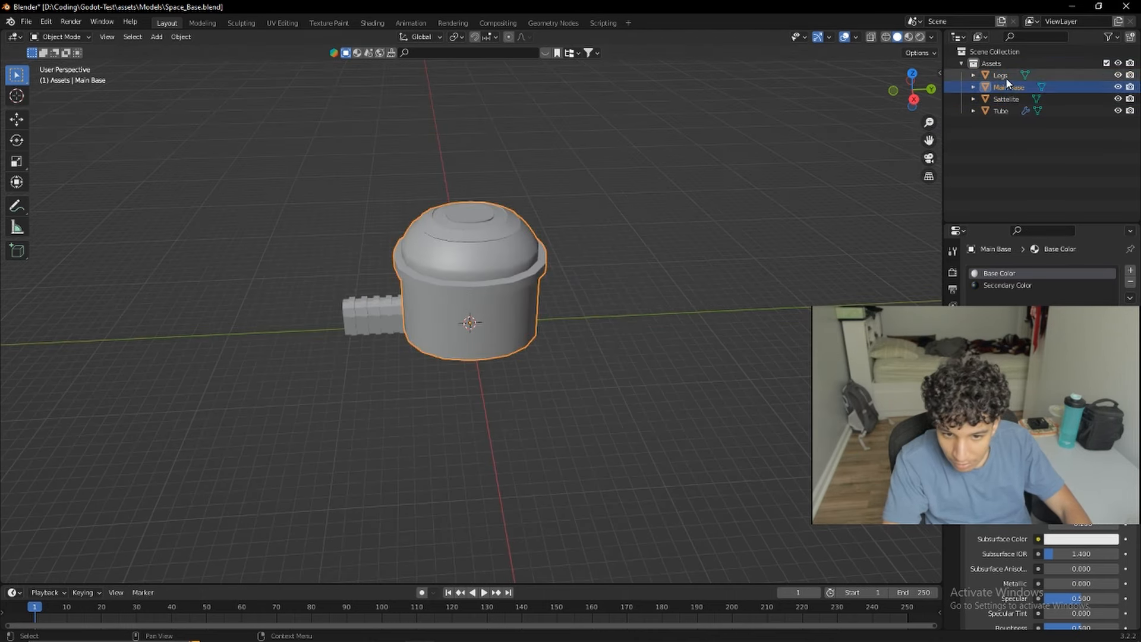
ctrl+click(998, 99)
scroll(460, 341, down, 3)
key(g)
key(x)
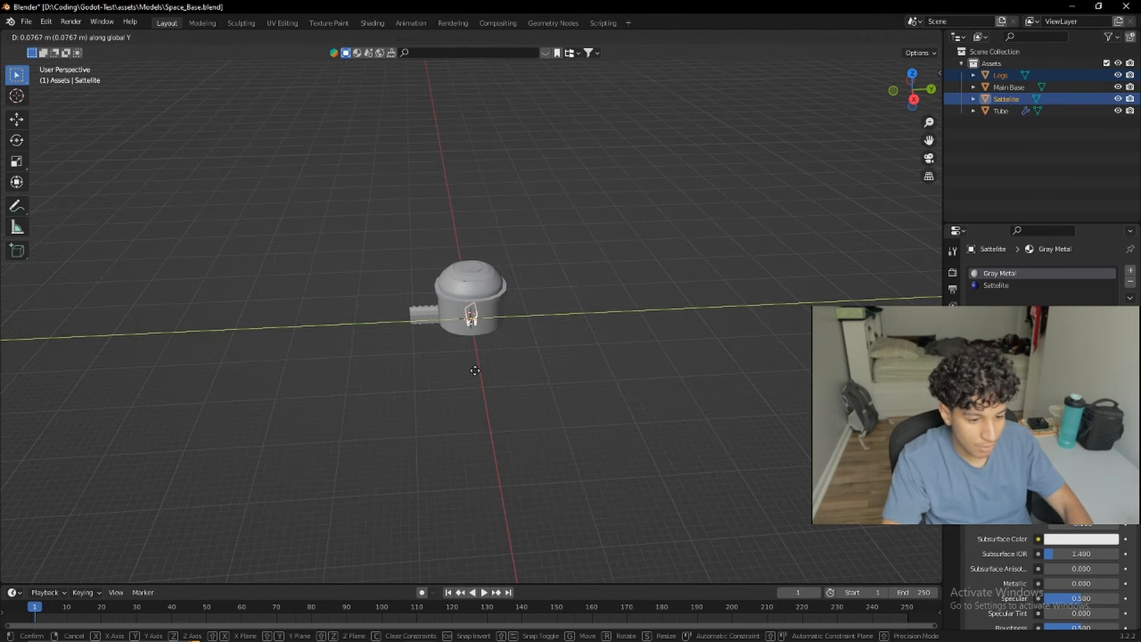
key(y)
click(406, 366)
middle_drag(405, 366, 489, 392)
scroll(487, 394, up, 3)
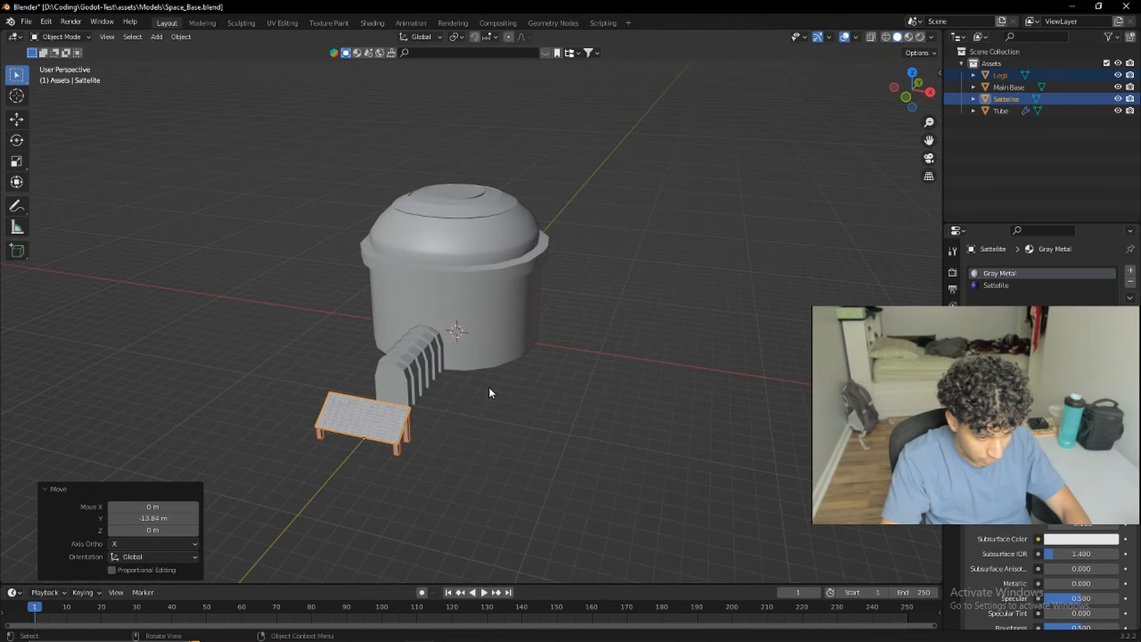
Step: Save the Space_Base file and show the scene in Material Preview shading
key(ctrl+s)
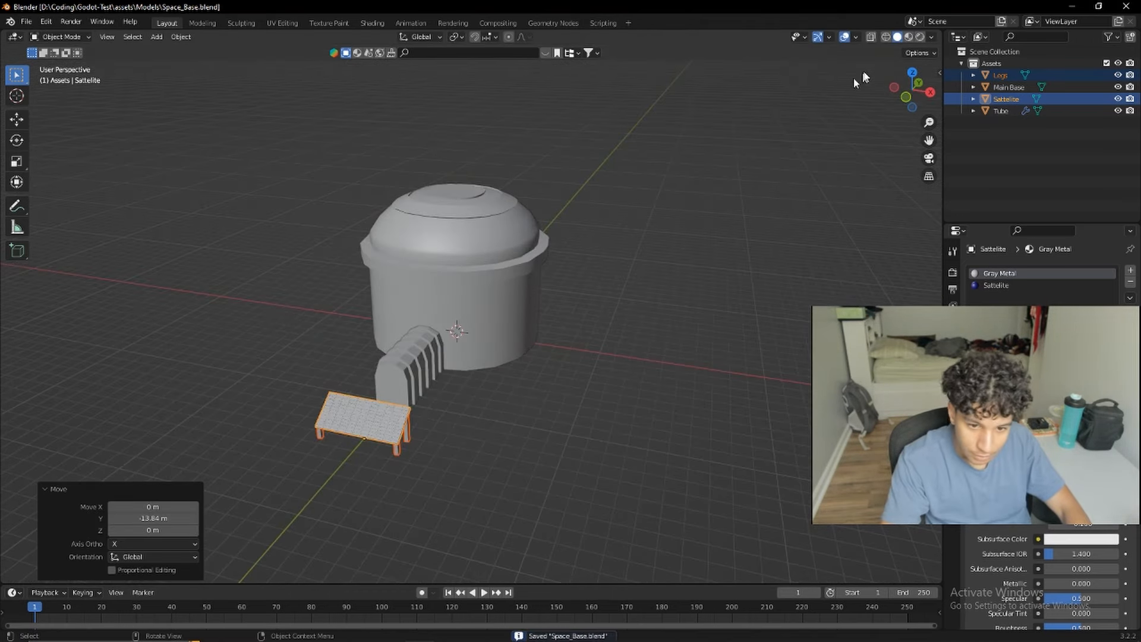
click(909, 36)
middle_drag(550, 411, 546, 368)
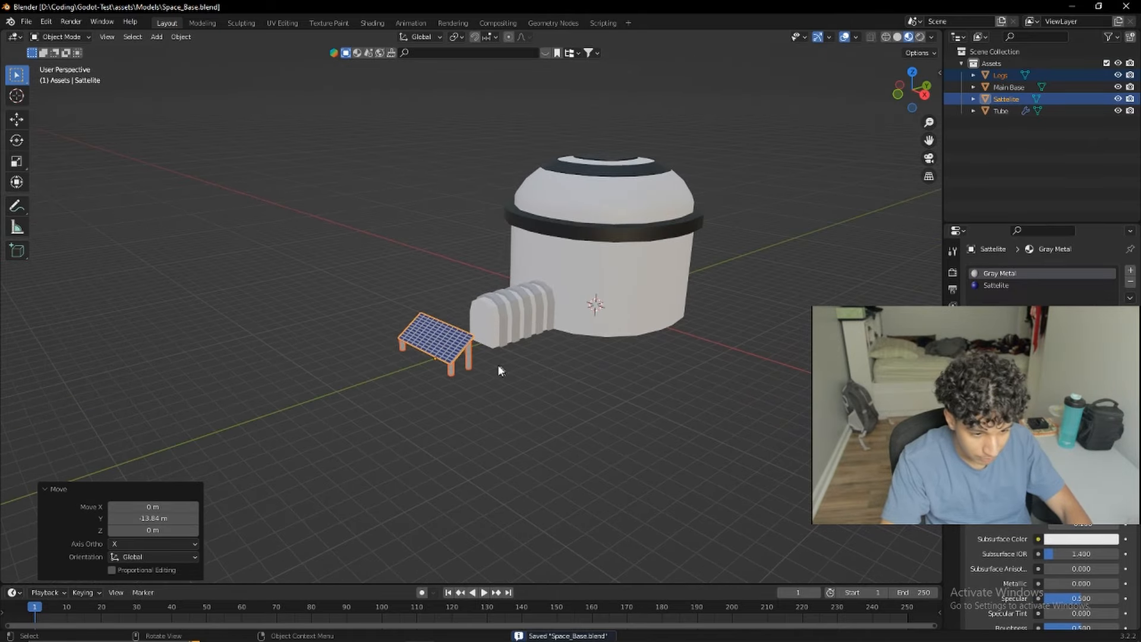
Step: Hide the Legs, Main Base and Sattelite objects so that only the Tube stays shown
click(494, 327)
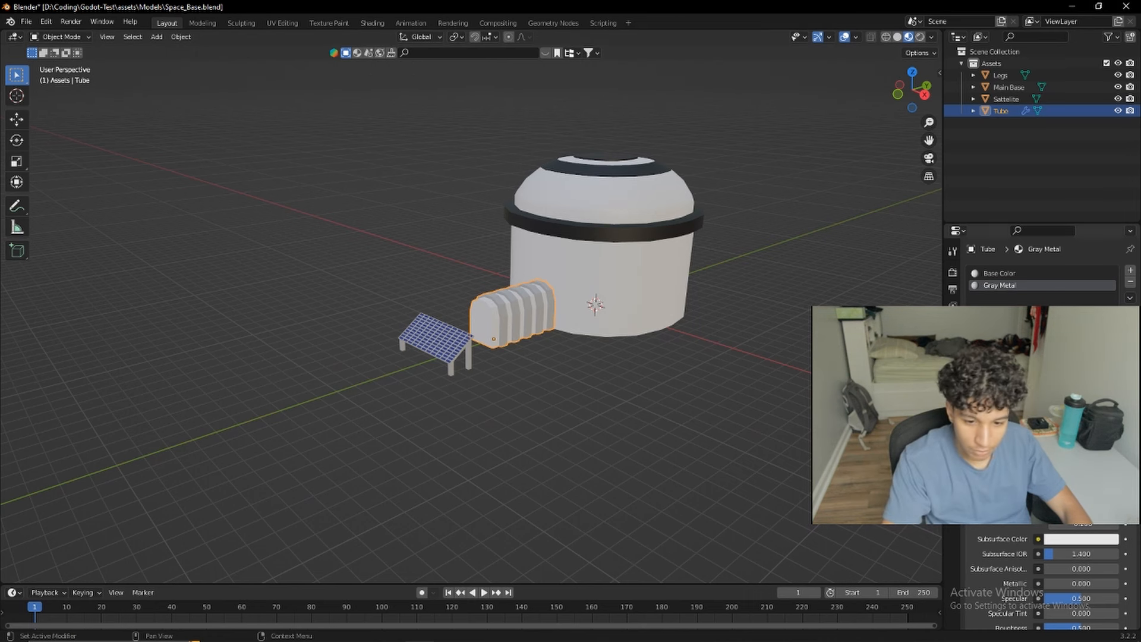
click(447, 362)
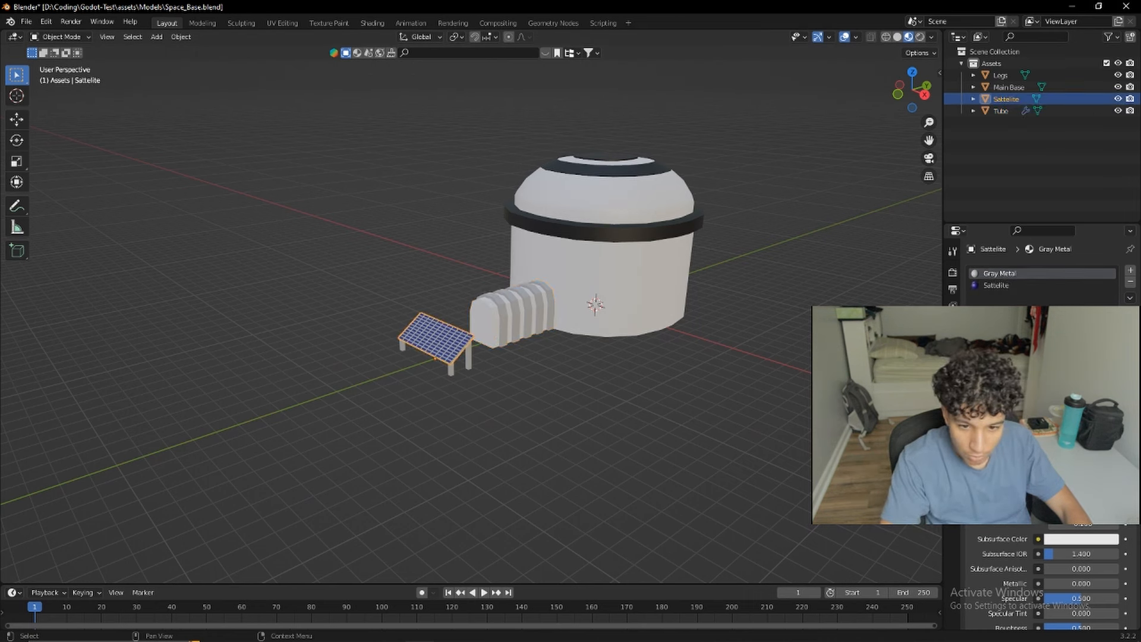
click(1118, 98)
click(1118, 87)
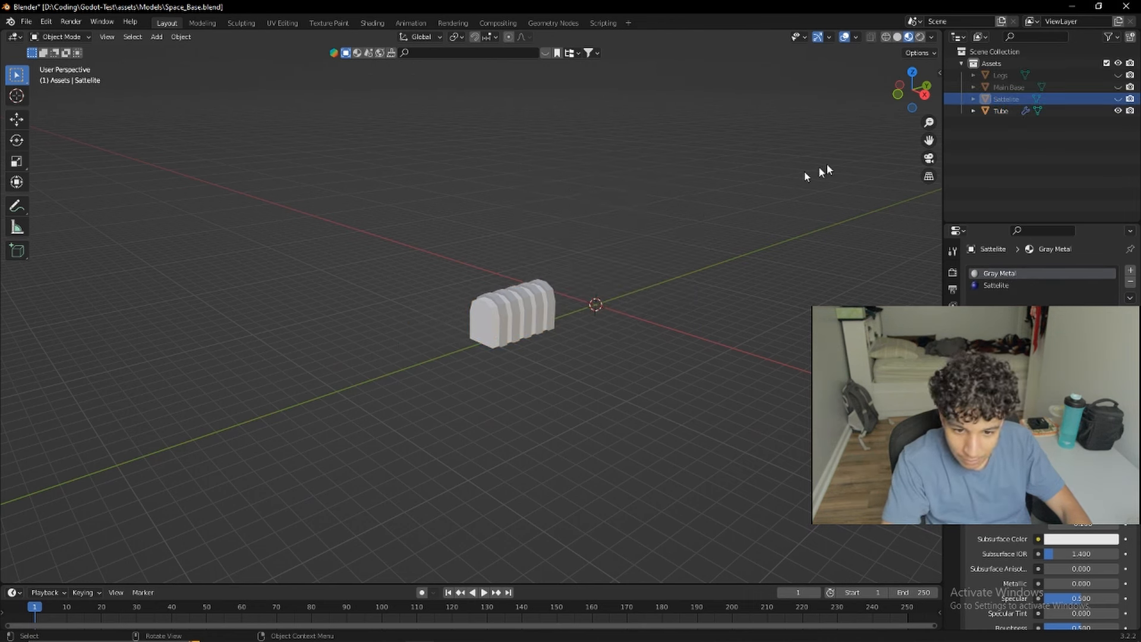
Step: Remove the modifier that repeats the Tube's segments
click(505, 325)
click(952, 398)
click(1116, 290)
scroll(544, 383, up, 6)
middle_drag(544, 384, 421, 333)
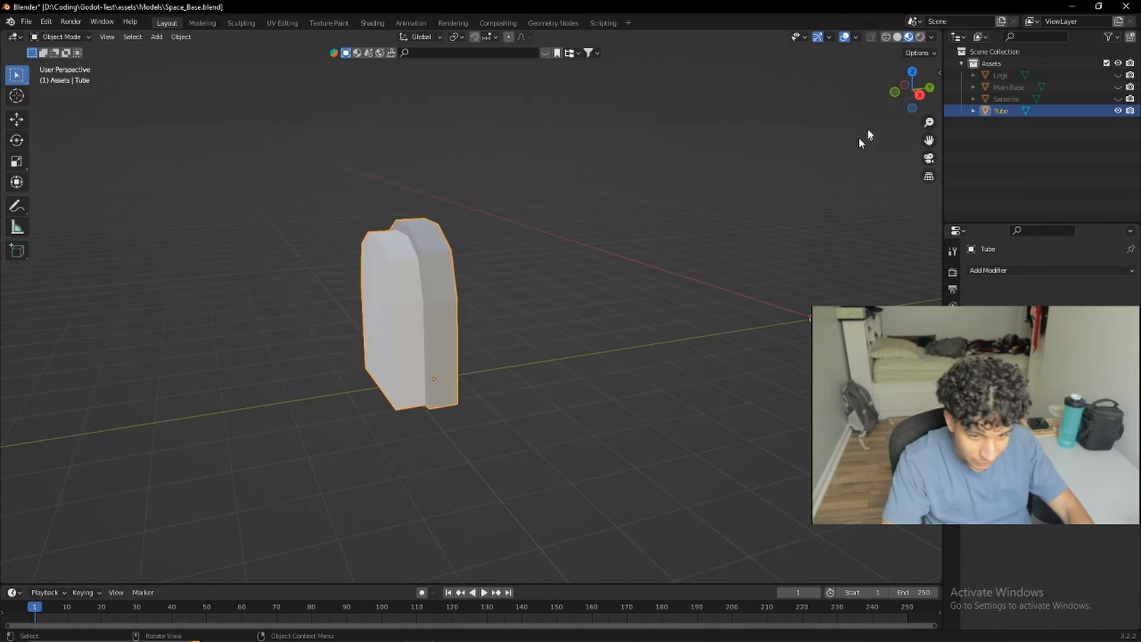
Step: Show the Tube in solid shading and inset its front end face by about 0.06 m in Edit Mode
click(898, 37)
key(KP_Decimal)
mouse_move(550, 412)
middle_down()
mouse_move(583, 405)
mouse_move(533, 326)
middle_up()
key(Tab)
click(534, 326)
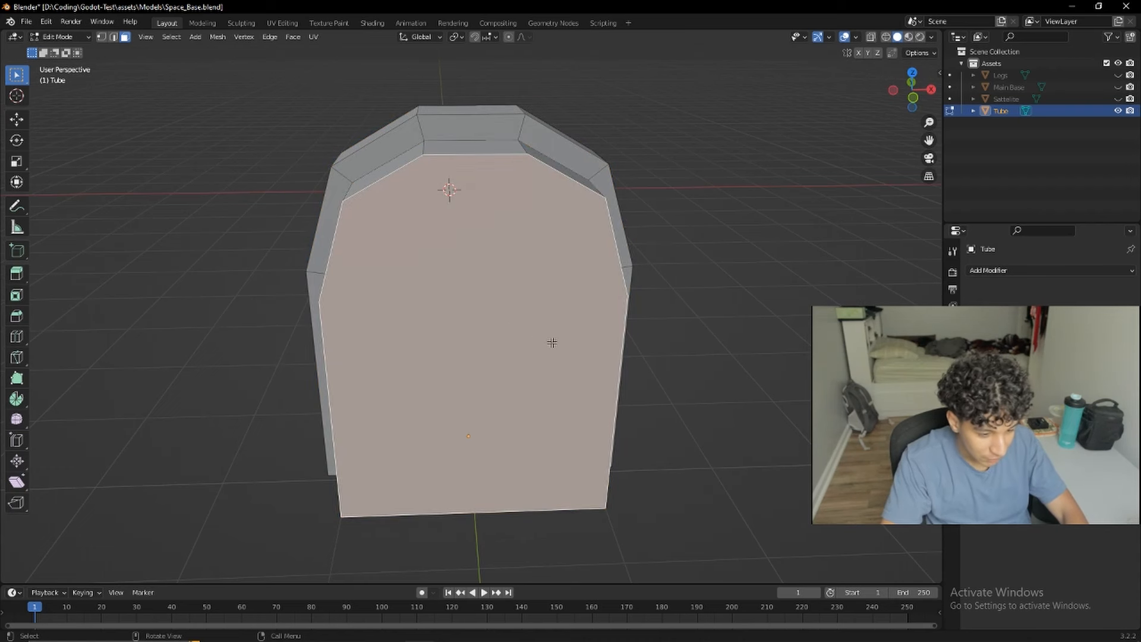
key(i)
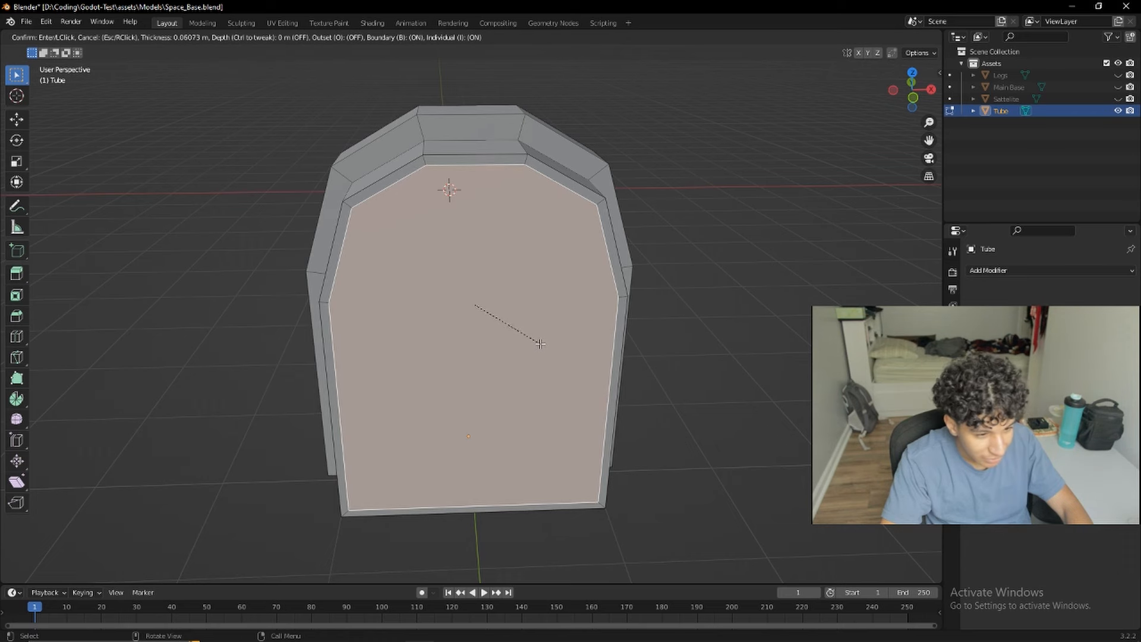
click(540, 343)
Step: Extrude the inset front face into the tube and delete the inner face at the rear end
middle_drag(485, 486, 539, 356)
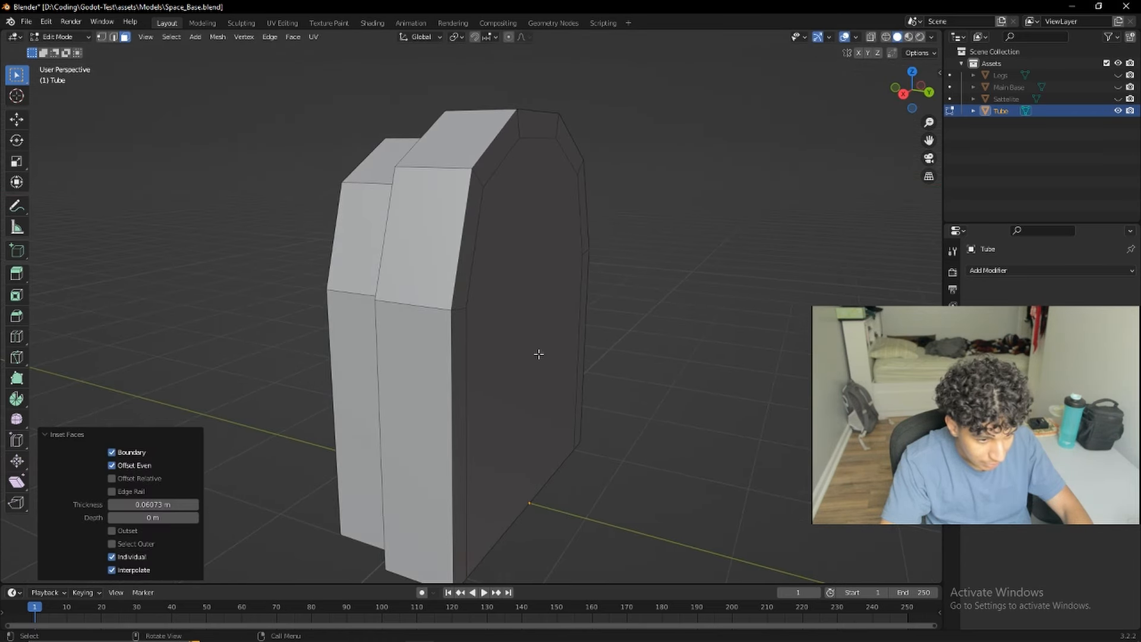
middle_drag(537, 353, 602, 359)
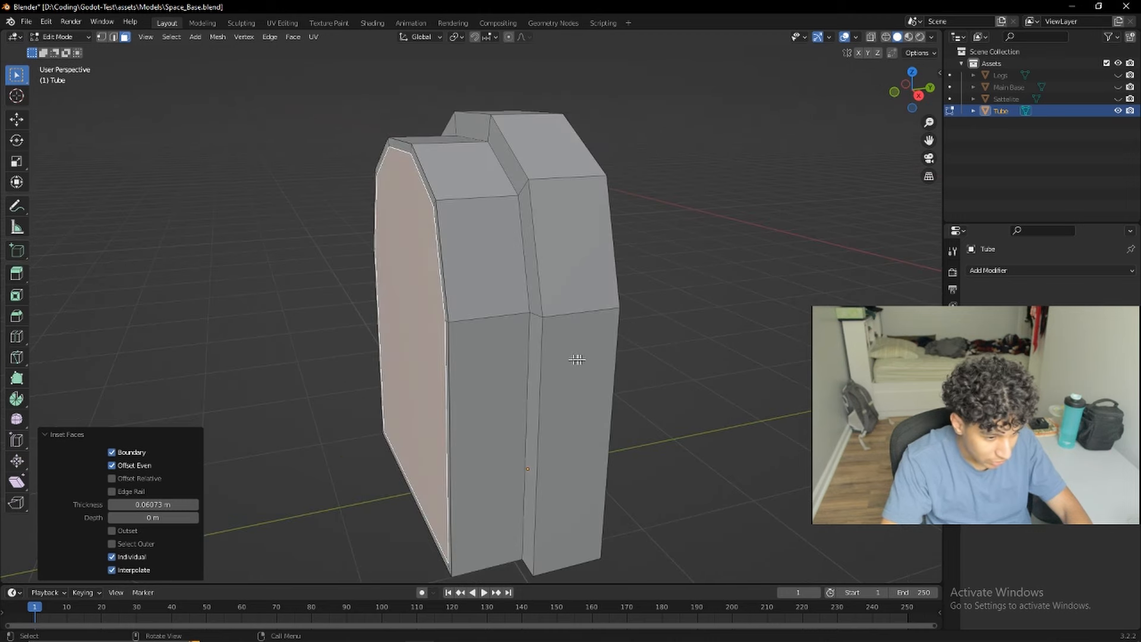
middle_drag(521, 355, 598, 349)
key(e)
middle_drag(526, 355, 492, 323)
click(454, 331)
key(x)
click(455, 332)
middle_drag(463, 306, 442, 285)
Step: Move the extruded inner face about 0.398 m along Y to the rear opening
click(442, 285)
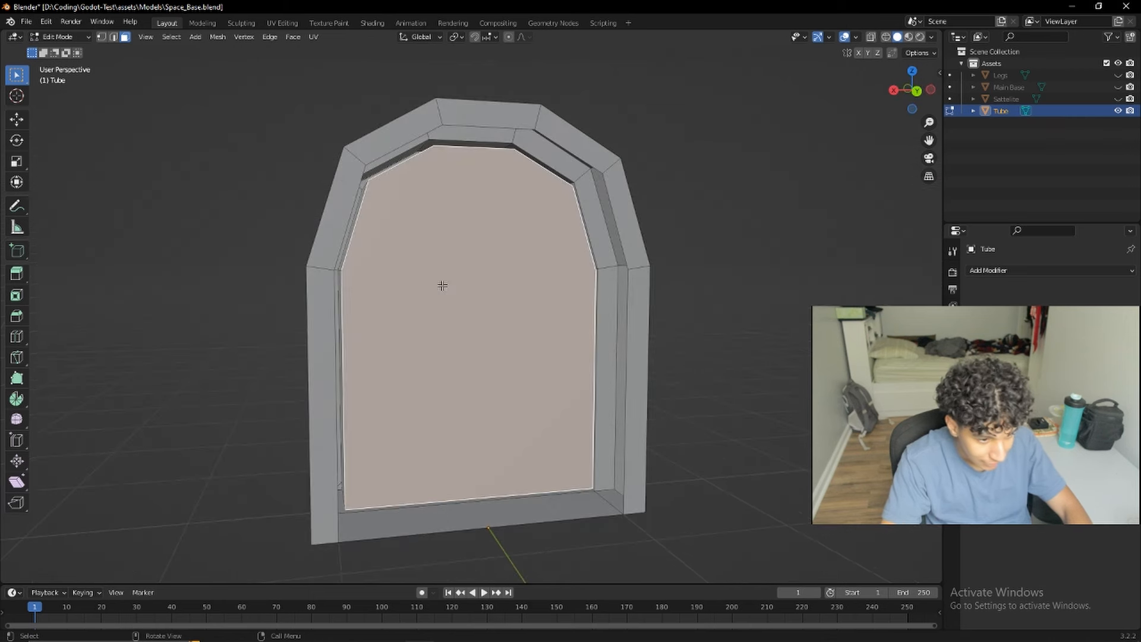
key(g)
key(y)
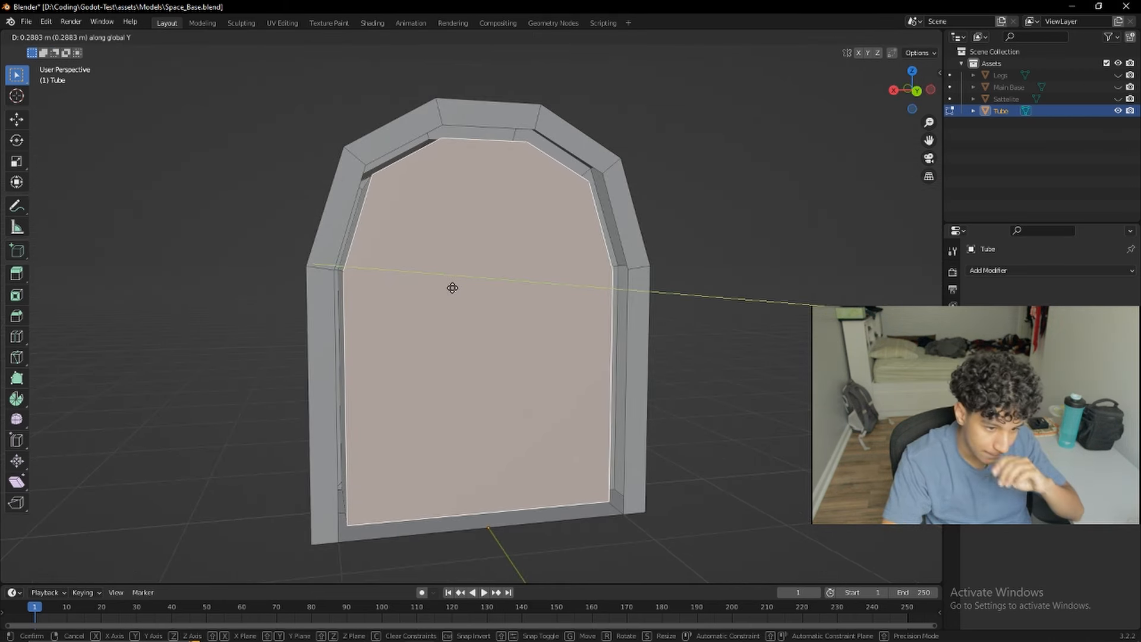
click(457, 292)
middle_drag(461, 296, 572, 302)
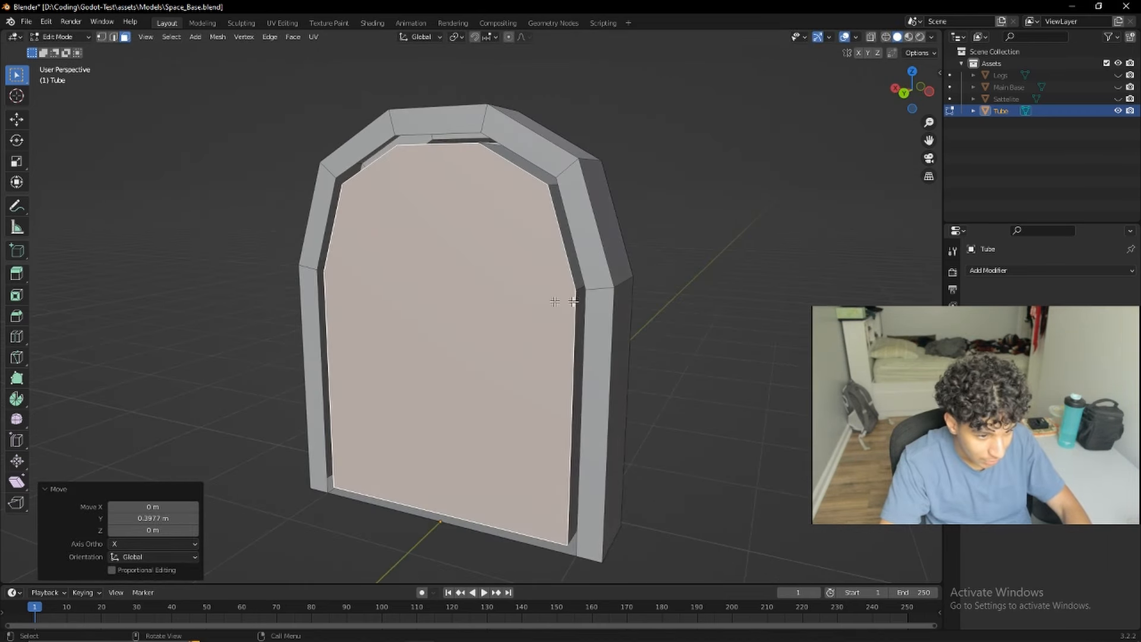
Step: Scale the inner face by about 1.038 to fit the rear frame, and delete it to open the passage
click(904, 93)
key(s)
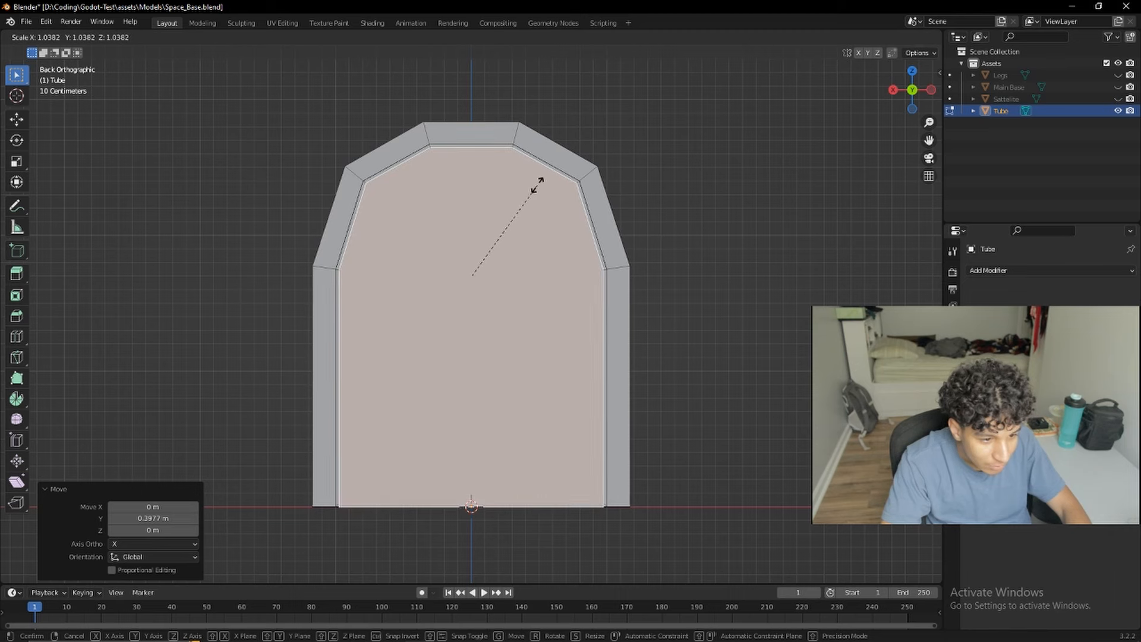
click(537, 186)
middle_drag(476, 212, 465, 259)
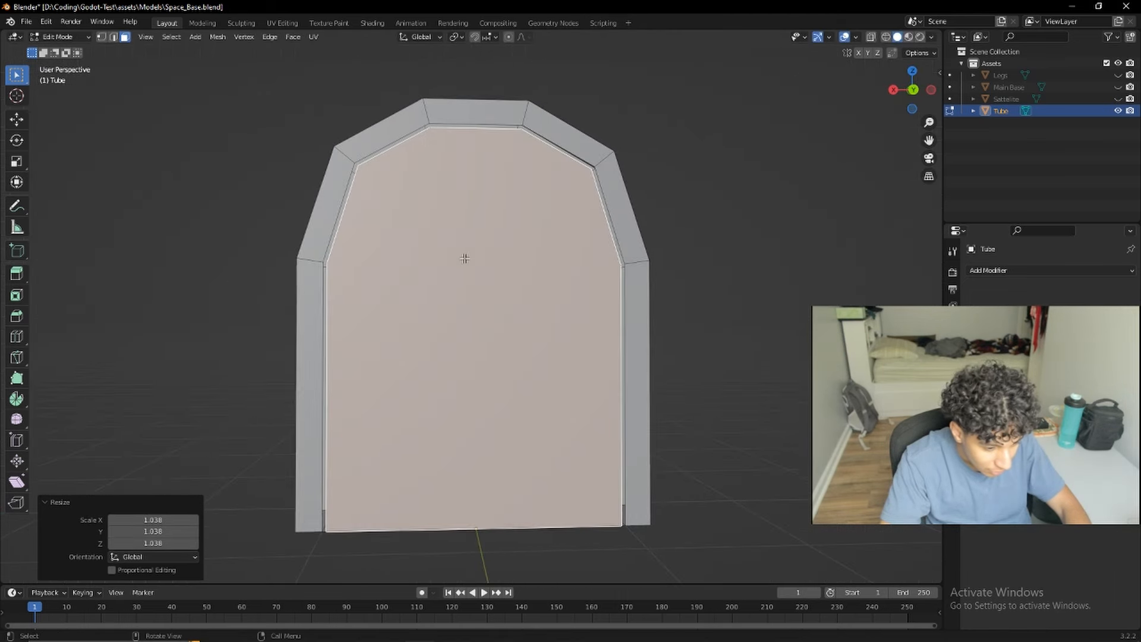
middle_drag(544, 278, 505, 297)
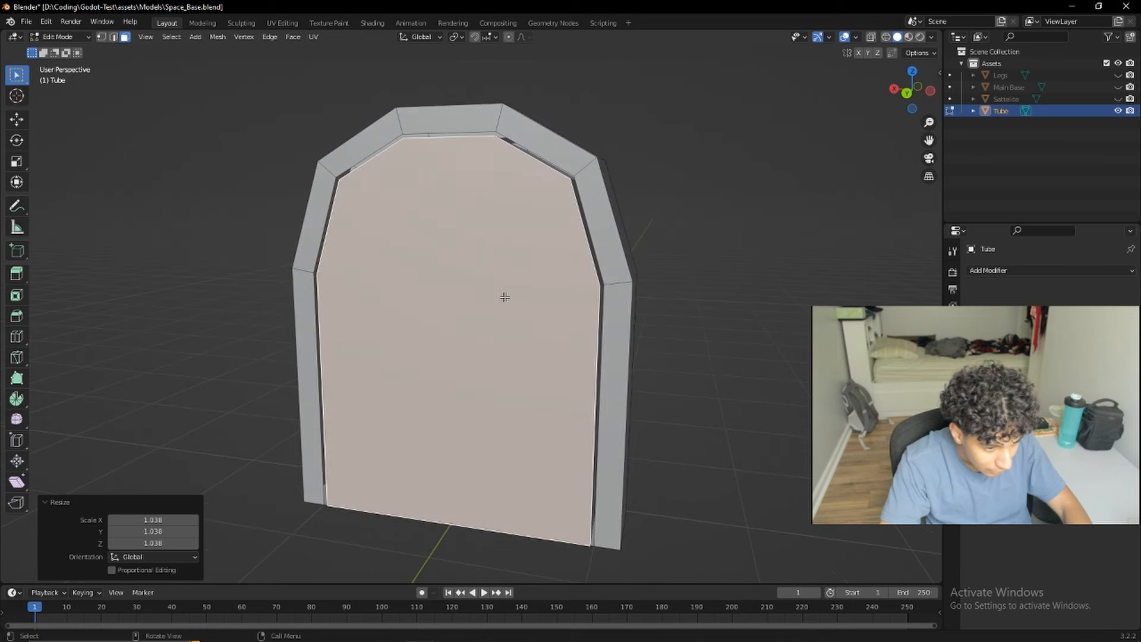
key(x)
click(455, 304)
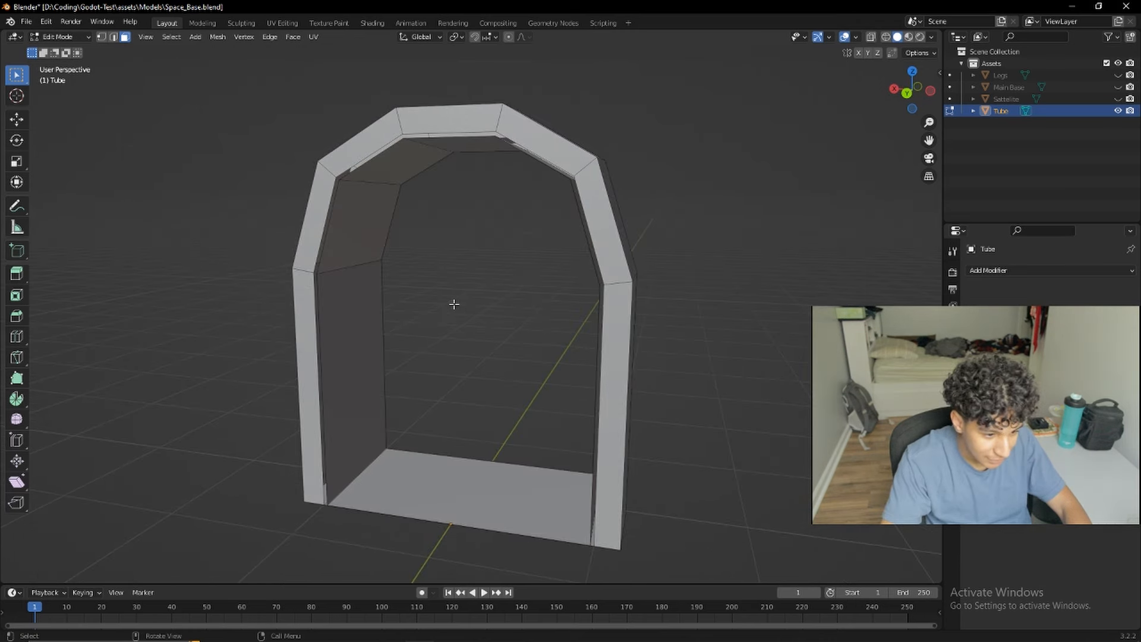
Step: Fill the narrow gap between the inner wall and the rear frame along one side of the arch, working with edges
mouse_move(452, 304)
middle_down()
mouse_move(440, 293)
mouse_move(487, 270)
mouse_move(517, 287)
mouse_move(493, 300)
mouse_move(438, 295)
middle_up()
scroll(363, 277, up, 5)
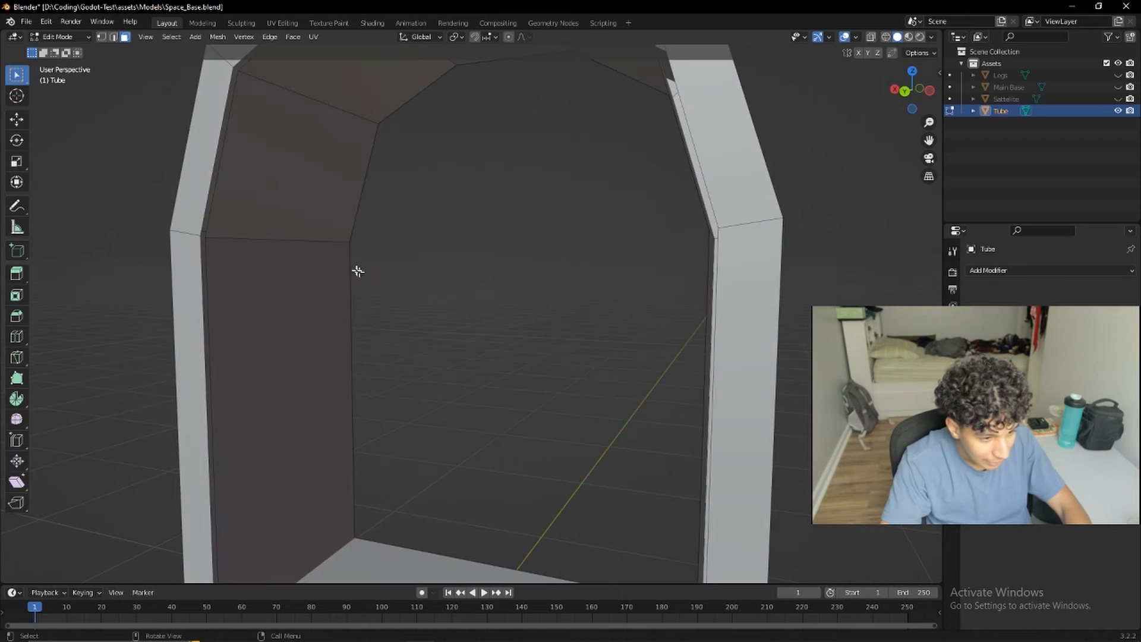
click(214, 206)
click(113, 36)
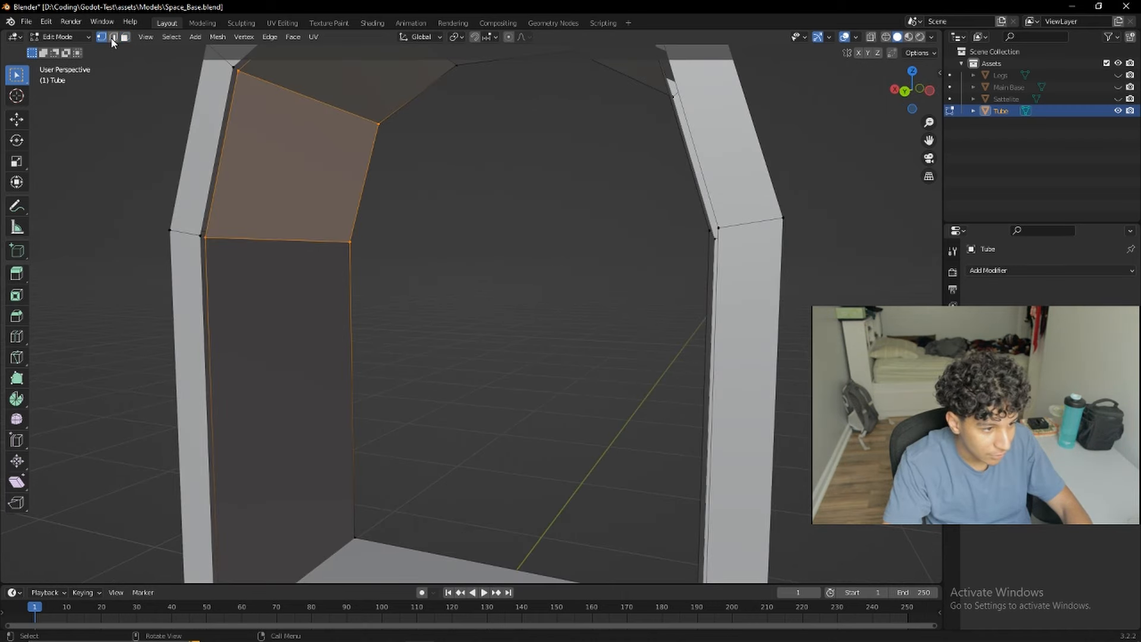
click(224, 181)
shift+click(209, 168)
middle_drag(210, 168, 228, 217)
shift+click(195, 271)
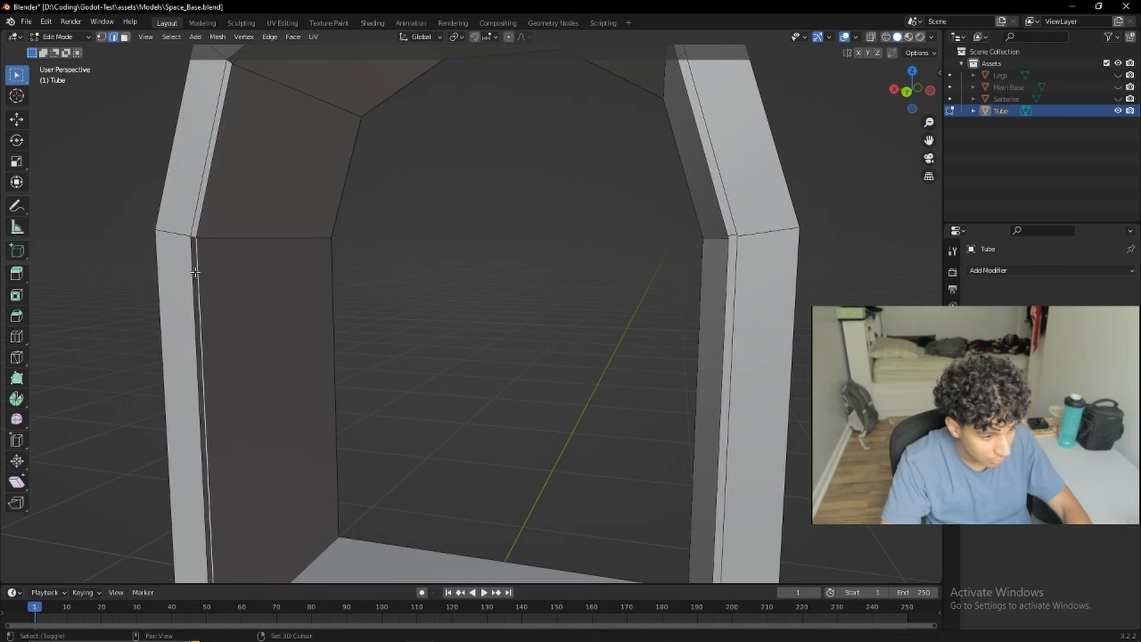
Step: Fill the remaining gaps between the inner wall and the rear frame along the opposite side and across the arch top
middle_drag(257, 332, 318, 461)
click(741, 394)
middle_drag(742, 394, 753, 354)
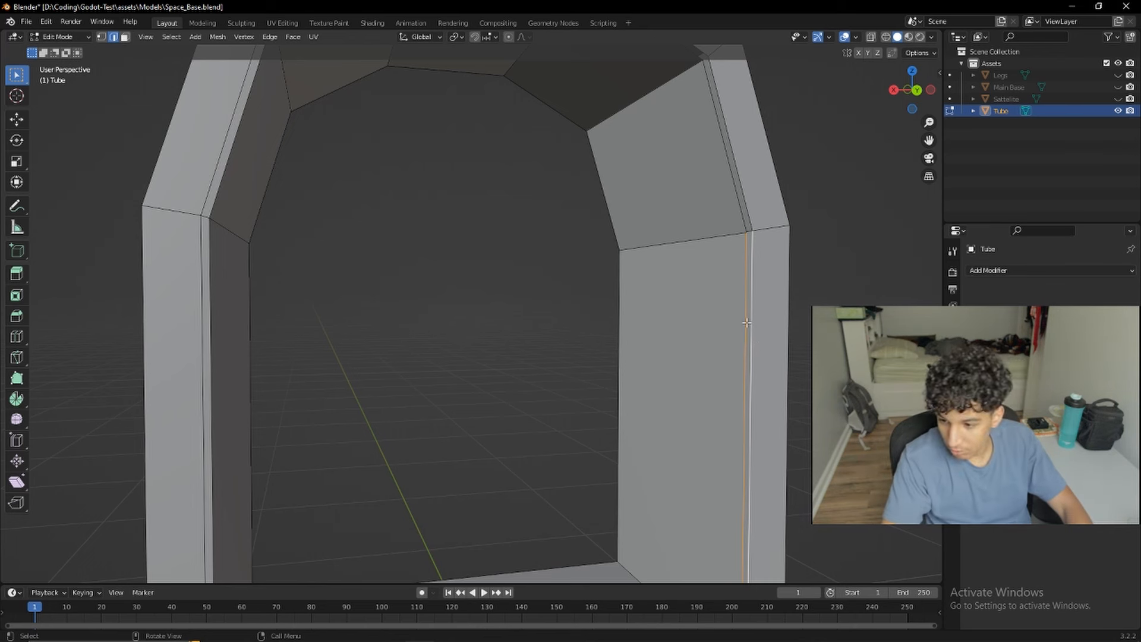
key(f)
middle_drag(737, 214, 666, 203)
click(650, 206)
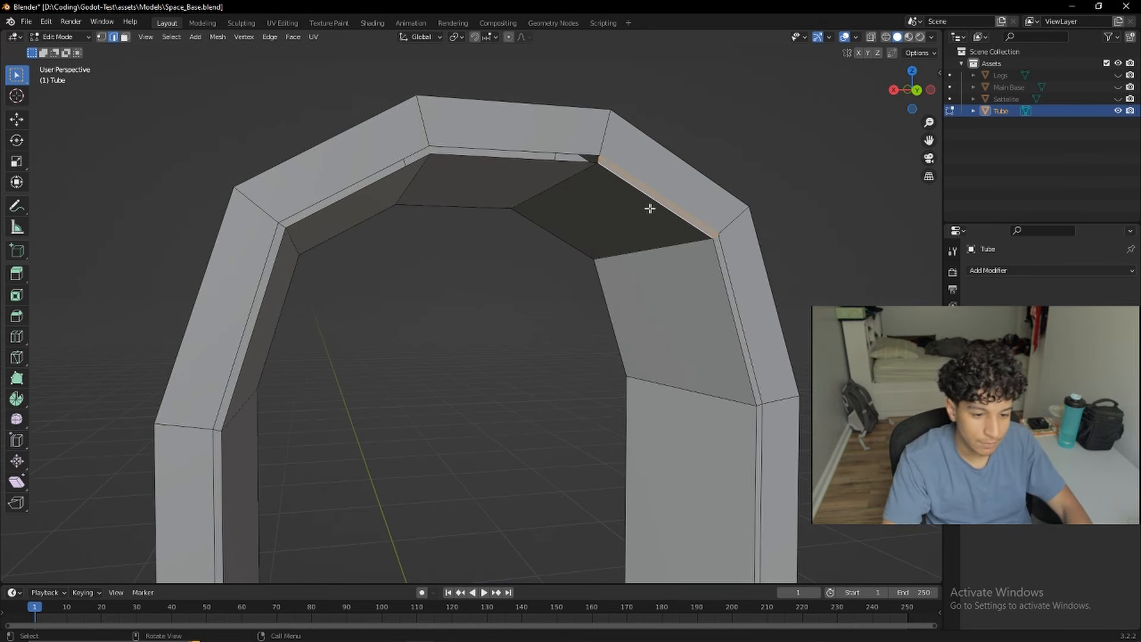
click(521, 153)
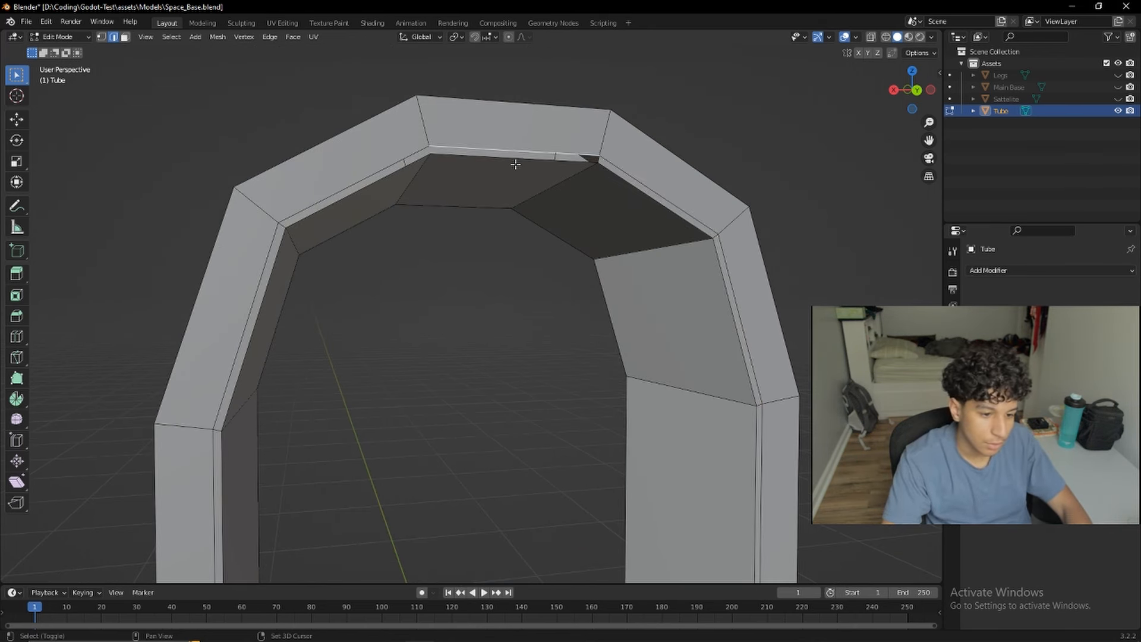
click(382, 182)
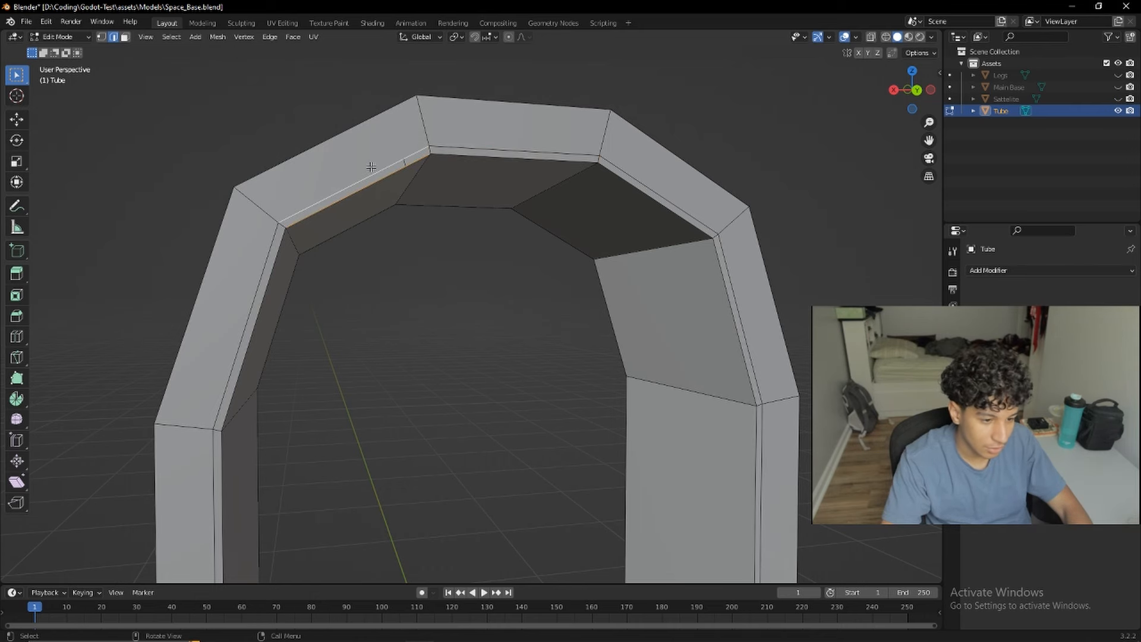
Step: Try to move the bottom edge of the rear opening freely, undoing each attempt
scroll(430, 230, down, 7)
middle_drag(469, 365, 455, 399)
shift+middle_drag(469, 482, 474, 329)
scroll(473, 328, up, 4)
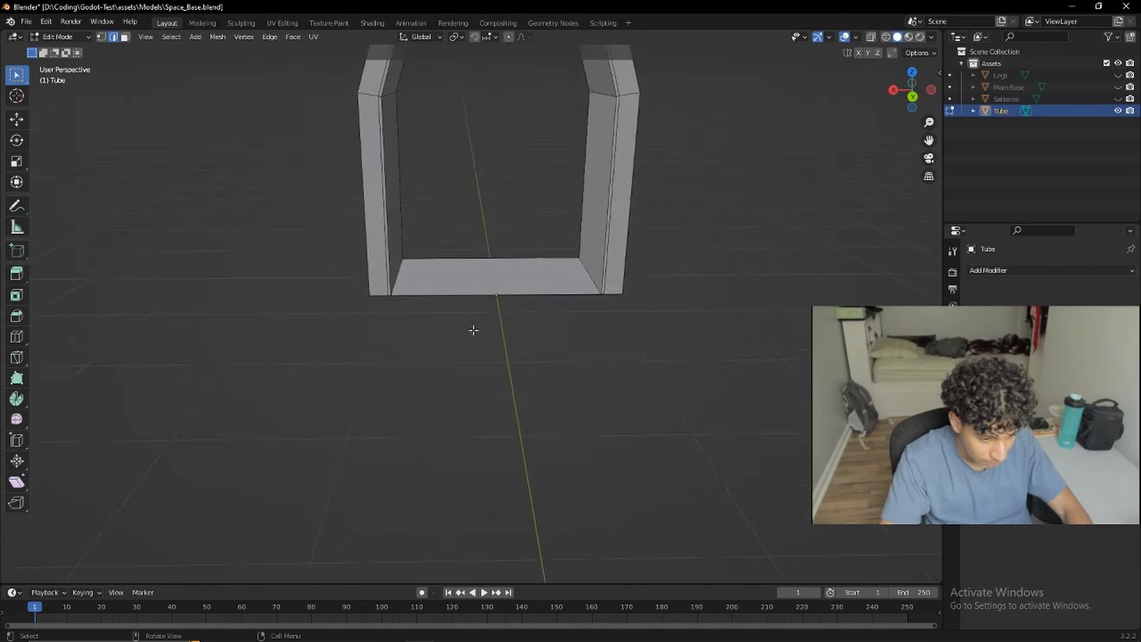
shift+middle_drag(467, 282, 420, 307)
scroll(421, 308, up, 1)
key(g)
click(470, 298)
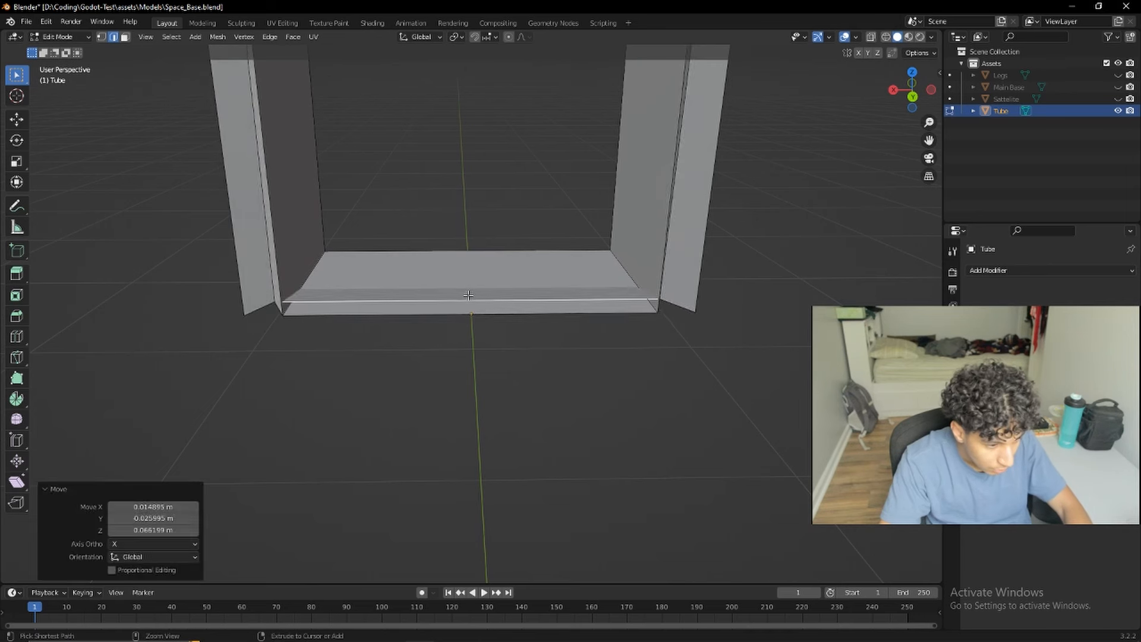
key(ctrl+z)
click(363, 314)
click(398, 314)
key(g)
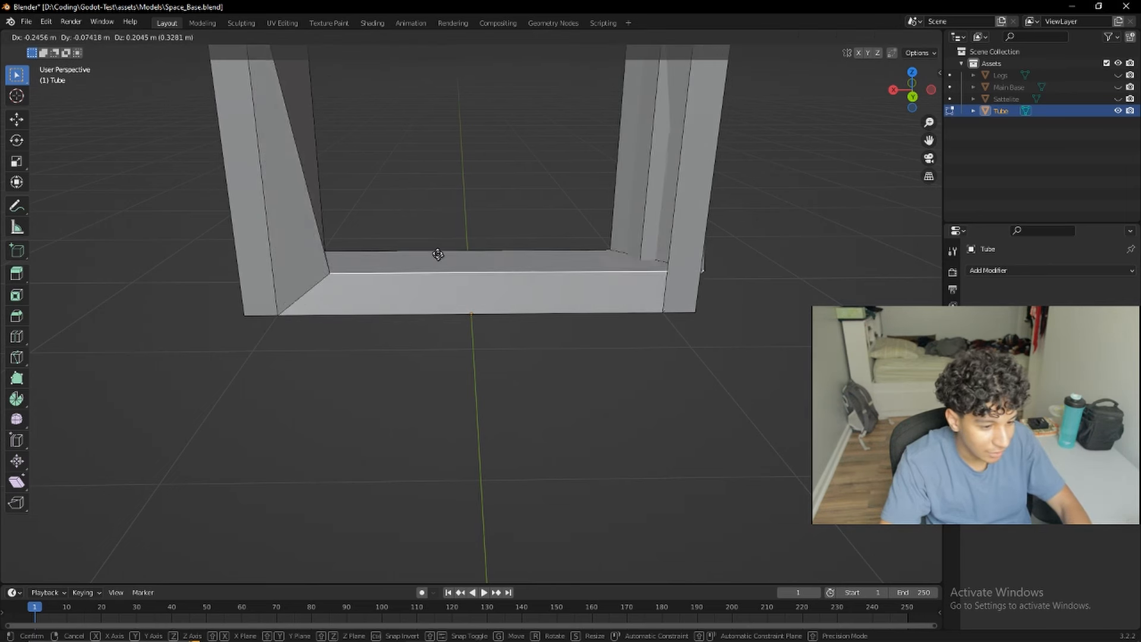
click(438, 257)
key(ctrl+z)
middle_drag(444, 271, 399, 252)
key(g)
click(490, 286)
key(ctrl+z)
key(g)
right_click(481, 356)
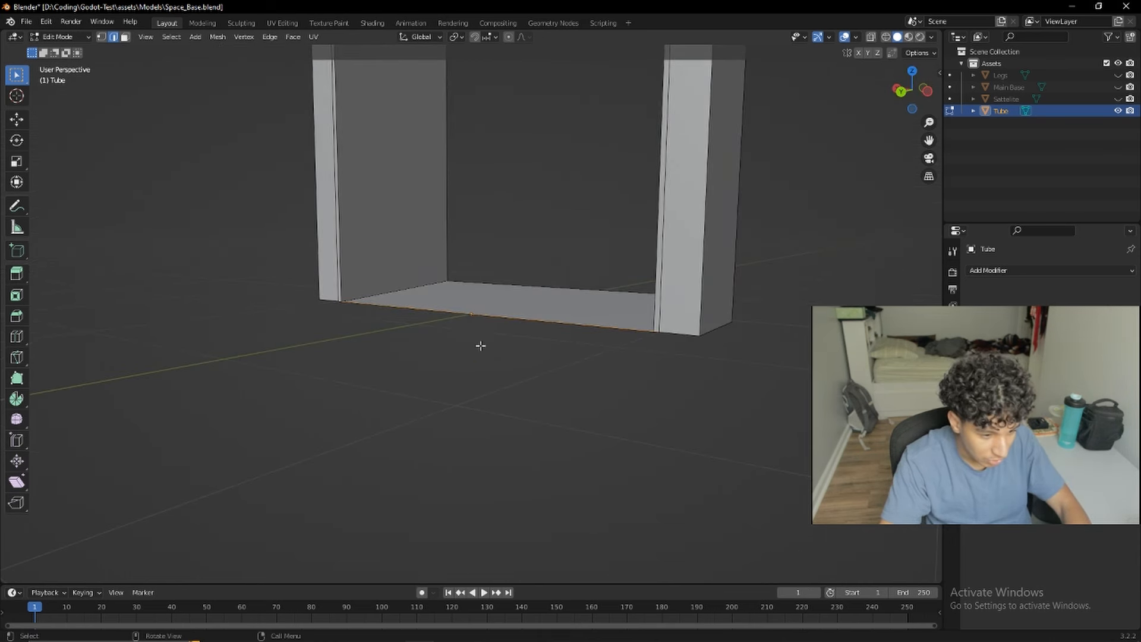
Step: Try to move the bottom edge of the rear opening along Z, and discard the moves
middle_drag(480, 321, 536, 338)
key(g)
key(z)
click(518, 344)
key(ctrl+z)
click(357, 302)
key(g)
key(z)
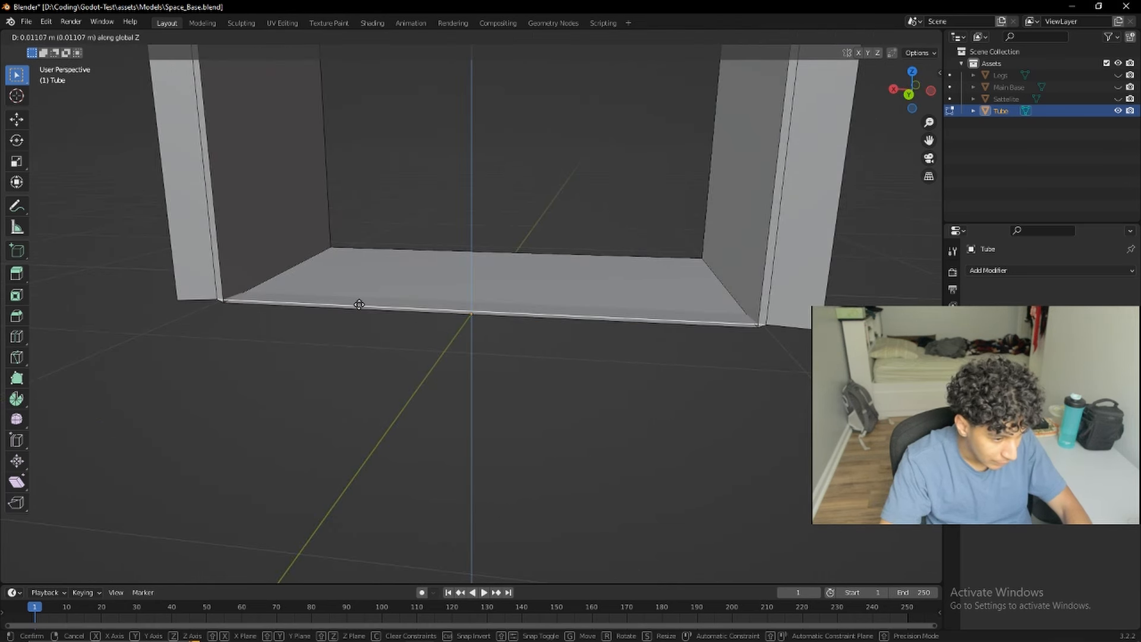
right_click(286, 303)
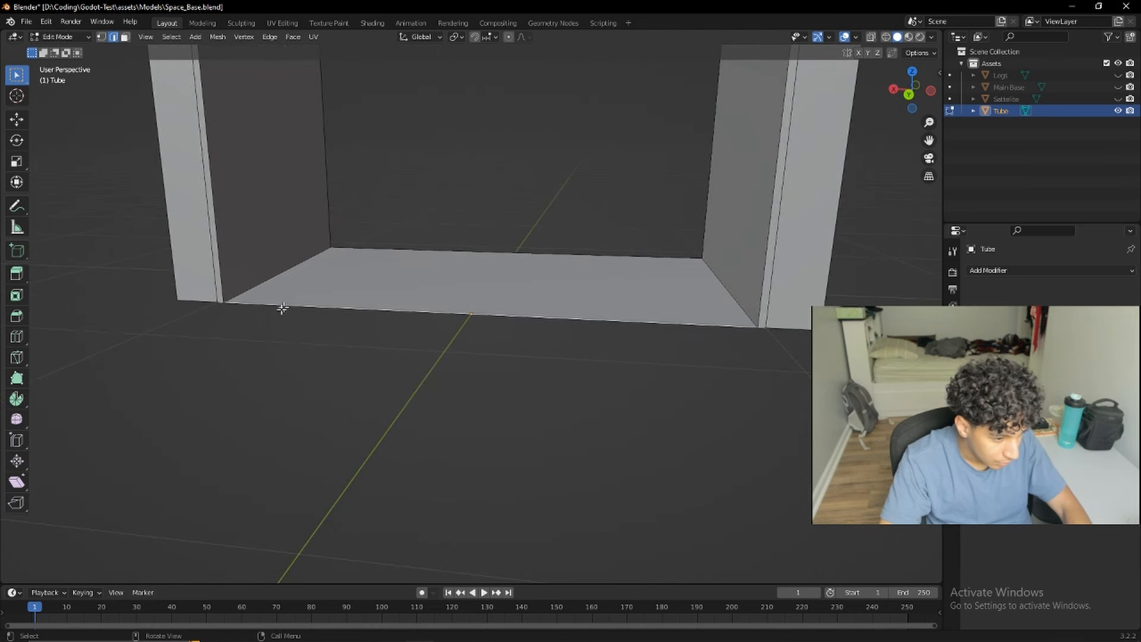
Step: Raise the floor's rear edge slightly along Z to separate it from the edge beneath it
scroll(356, 333, up, 2)
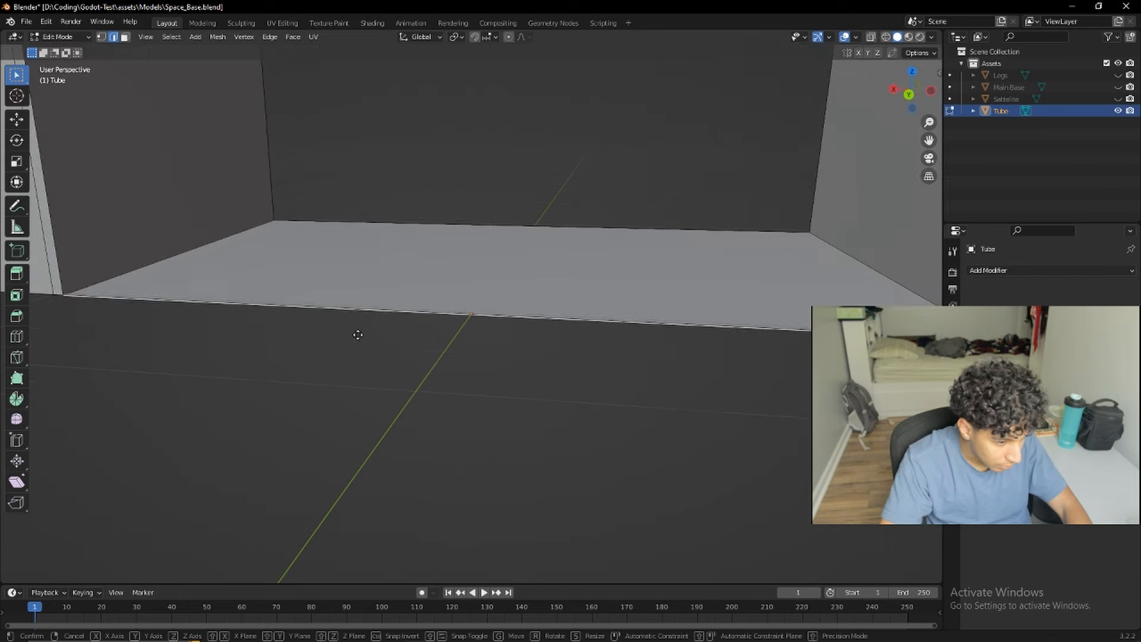
key(g)
key(z)
click(359, 319)
Step: Select the lower and upper neighbouring vertices at one bottom corner of the rear opening
middle_drag(353, 318, 442, 361)
click(101, 38)
scroll(488, 321, down, 1)
scroll(280, 333, up, 3)
alt+click(277, 332)
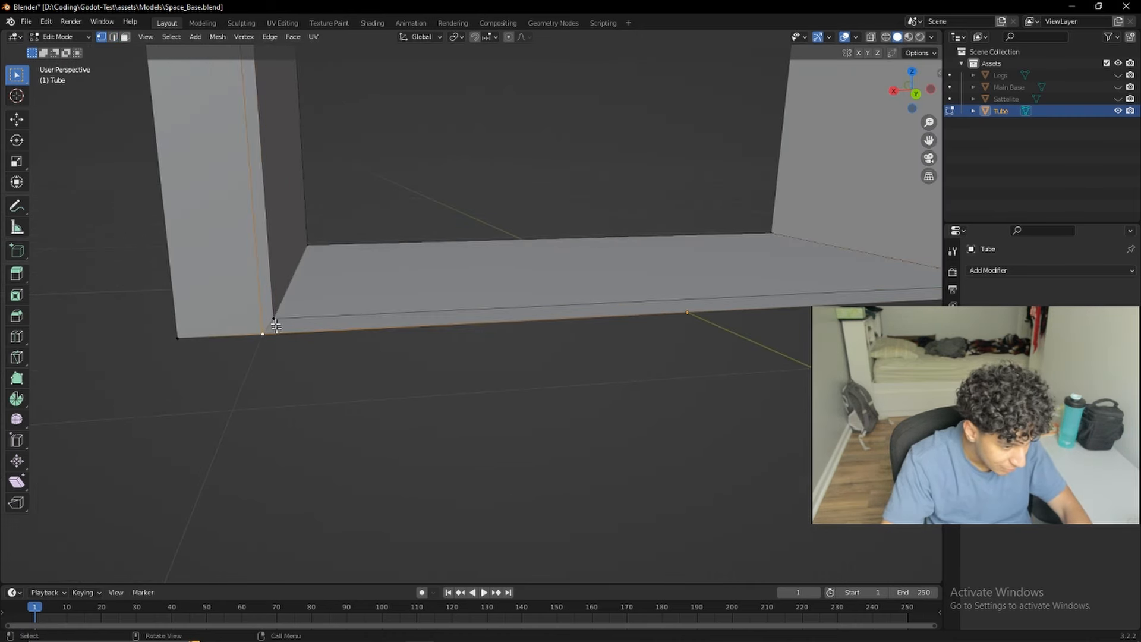
alt+shift+click(274, 315)
shift+click(271, 327)
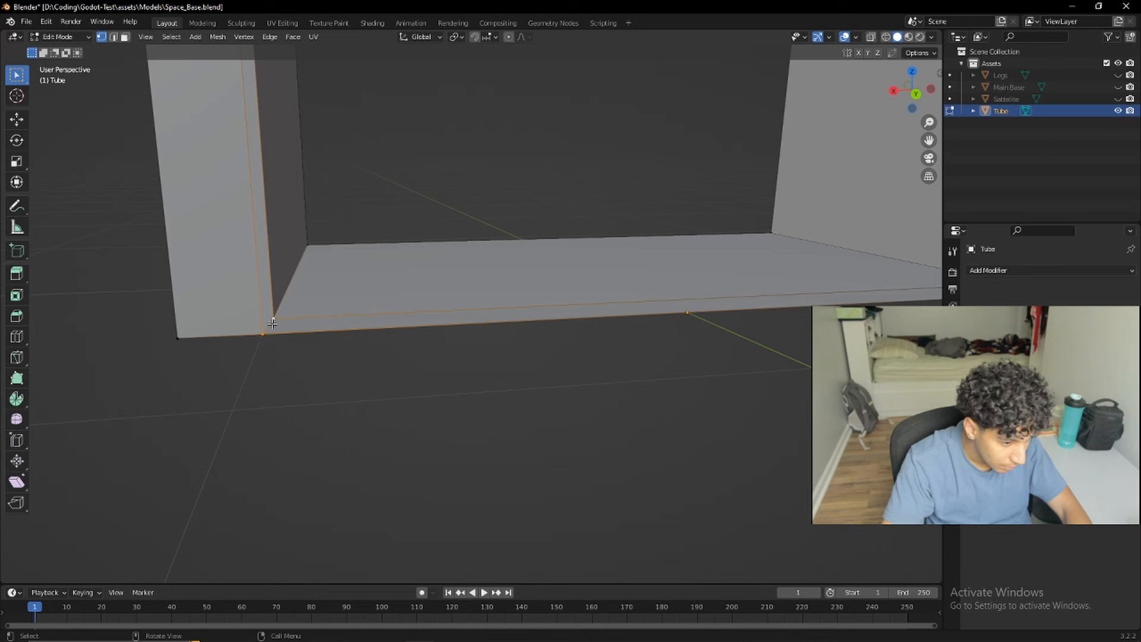
key(ctrl+m)
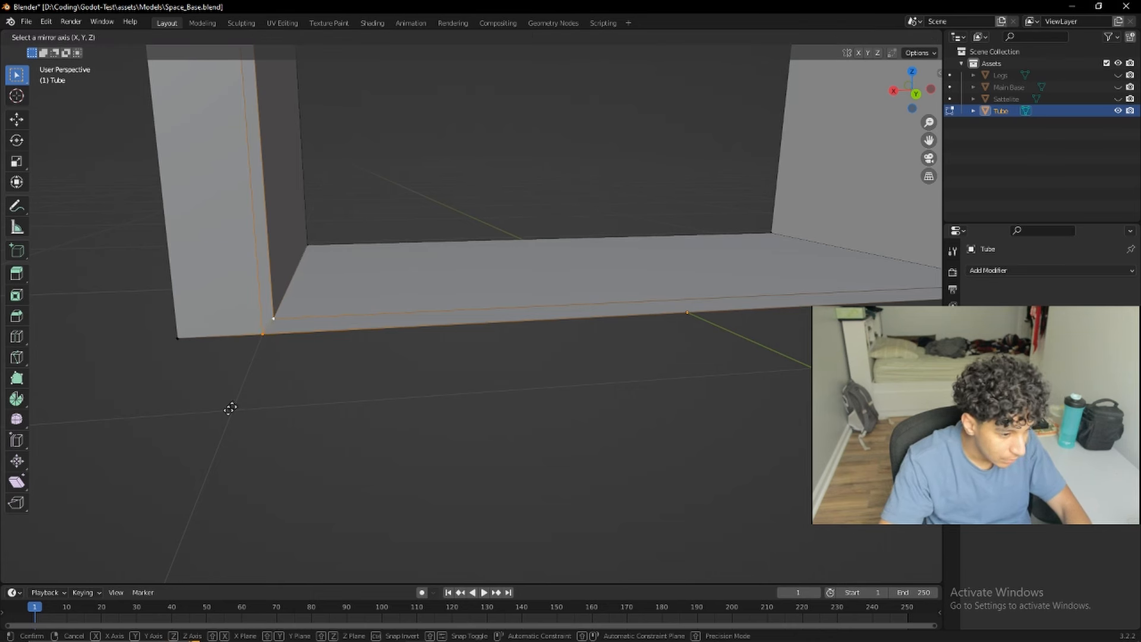
click(486, 85)
key(ctrl+z)
Step: Merge the two selected corner vertices with the At First option
key(m)
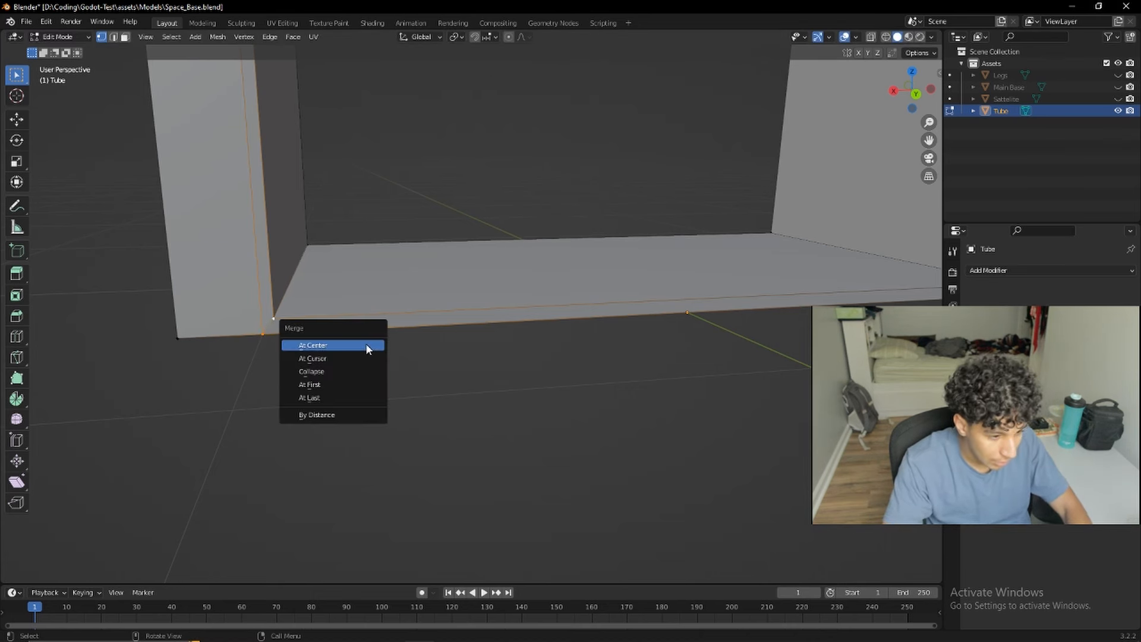
click(359, 383)
Step: Merge the two neighbouring vertices at the opposite bottom corner of the rear opening with the At First option
middle_drag(359, 382, 575, 377)
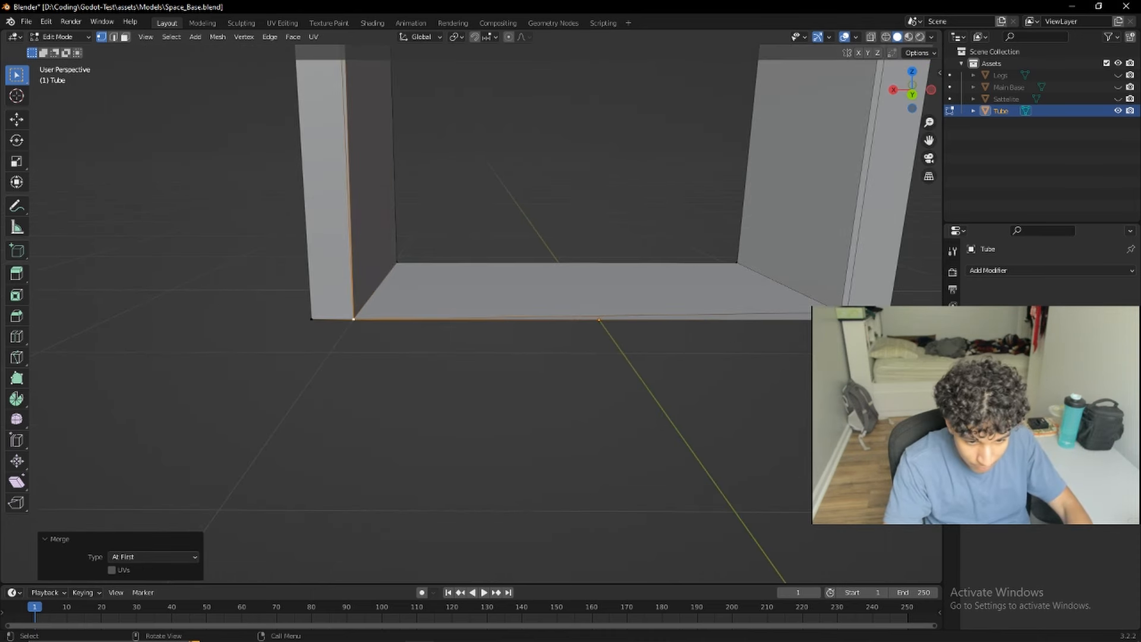
click(848, 320)
shift+click(842, 312)
key(m)
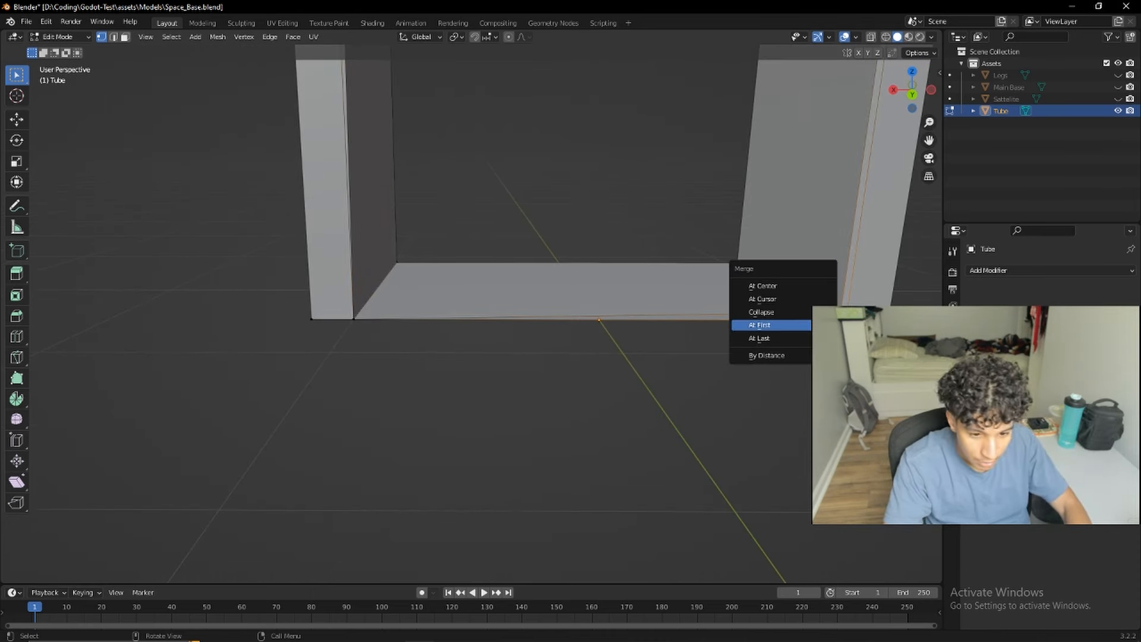
click(826, 323)
Step: Move each merged bottom corner vertex to test its connection, and undo both moves
click(649, 329)
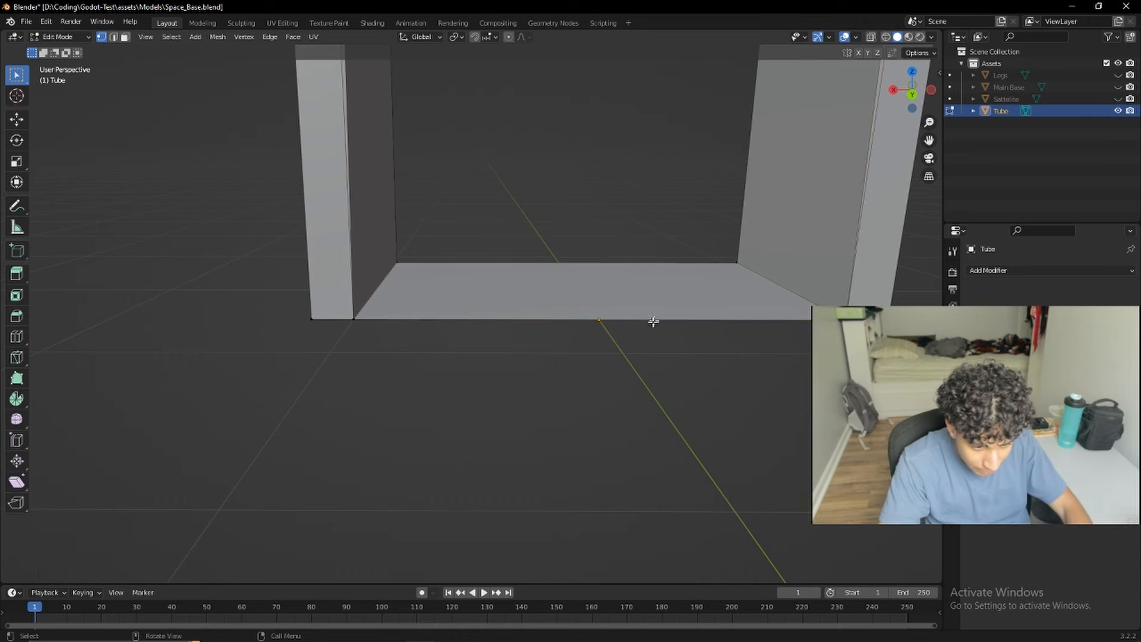
key(g)
click(761, 294)
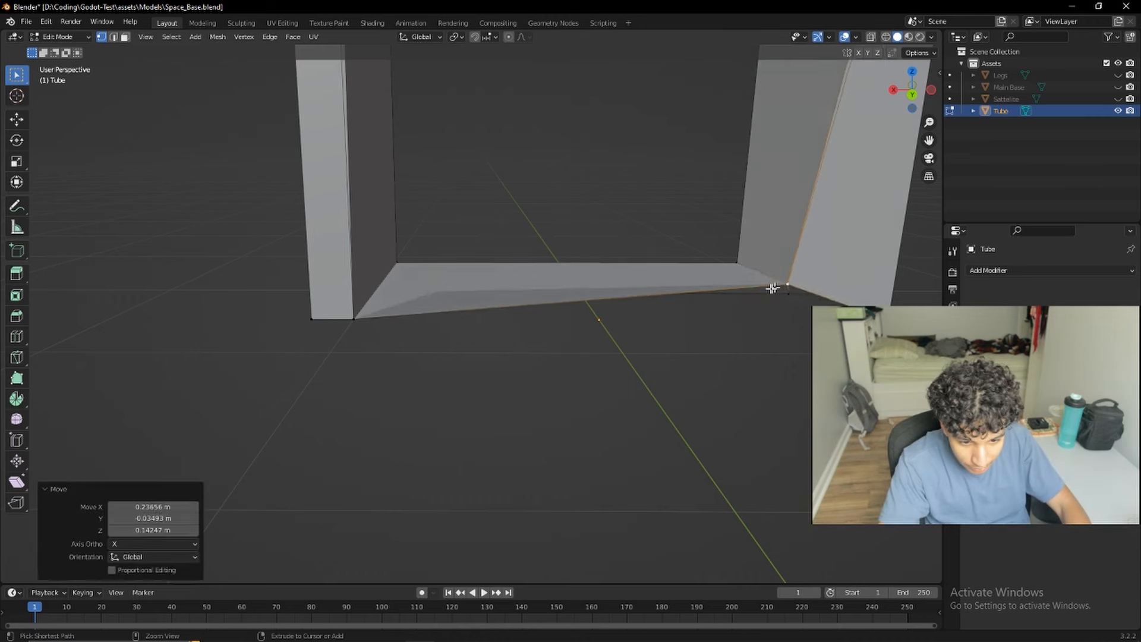
key(ctrl+z)
click(354, 319)
key(g)
click(452, 293)
key(ctrl+z)
Step: Merge the doubled vertices at the three inner arch corners on one side of the opening with the At Last option
middle_drag(660, 285, 688, 444)
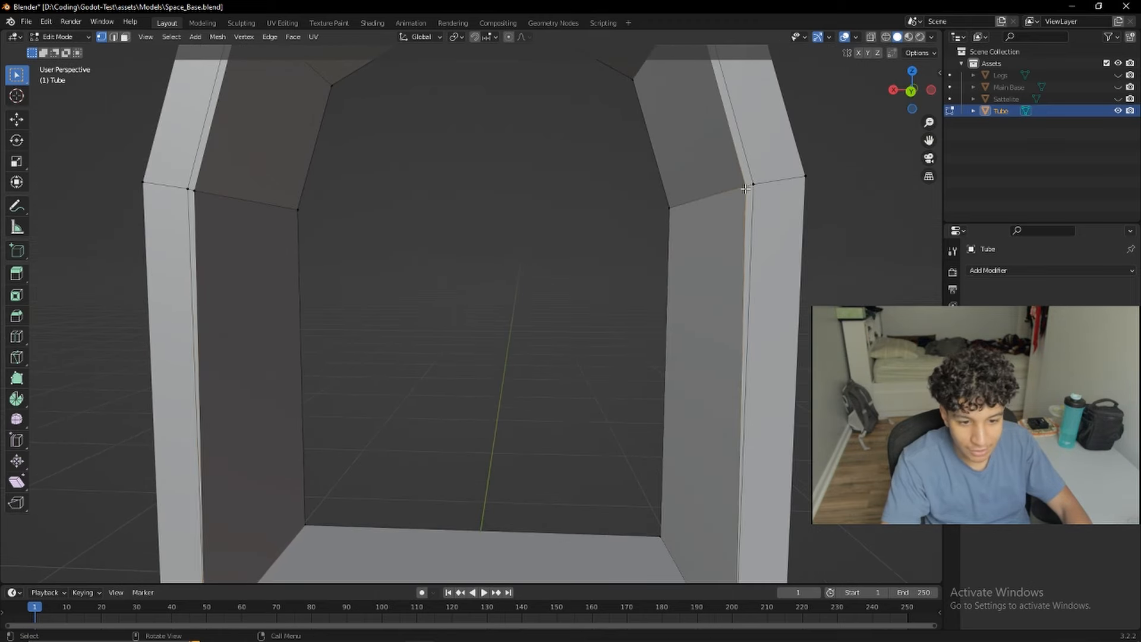
shift+middle_drag(693, 240, 662, 371)
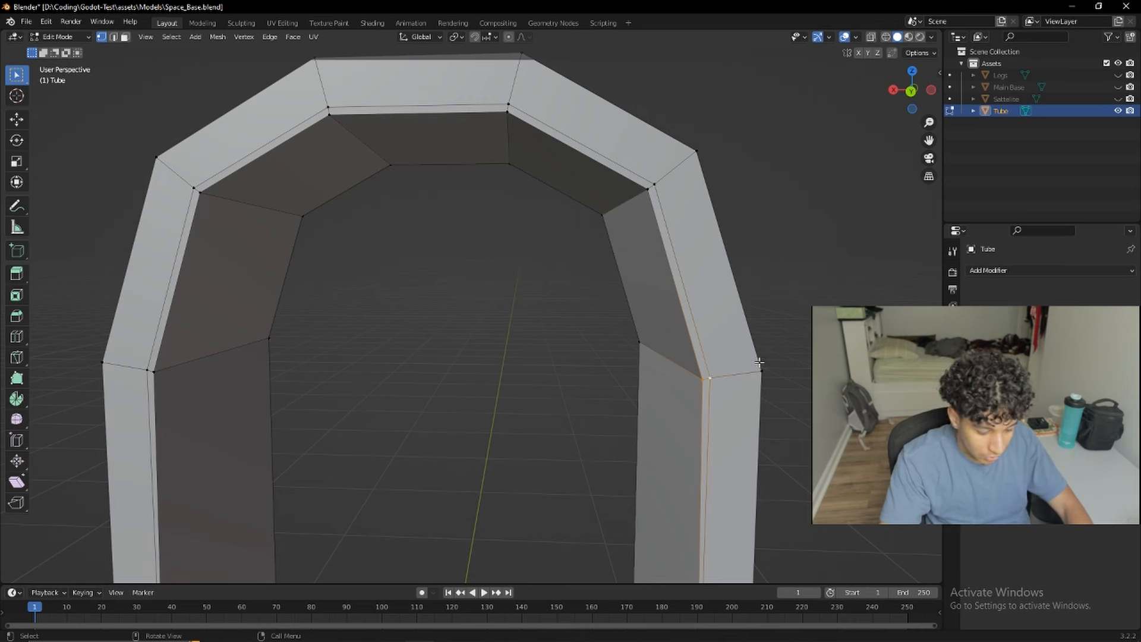
key(m)
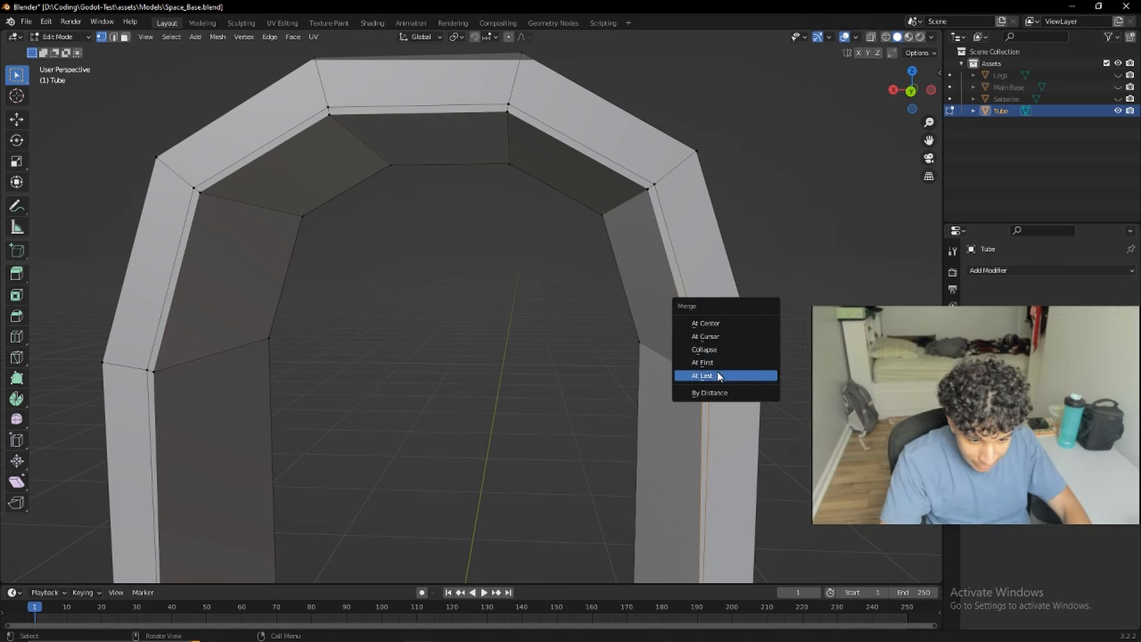
click(719, 376)
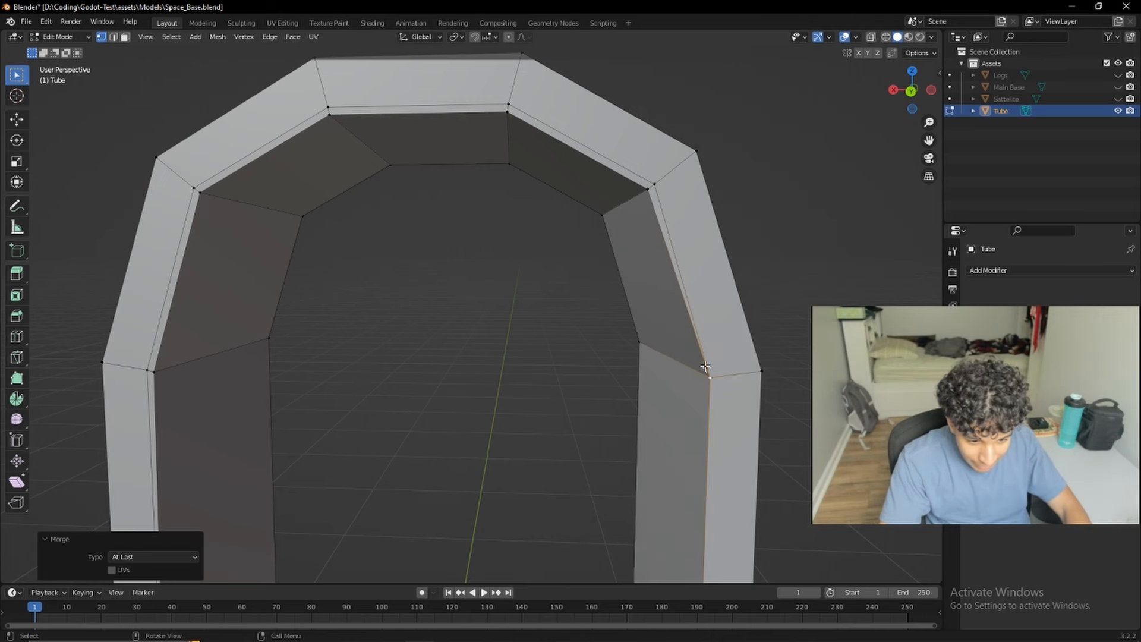
click(654, 185)
shift+click(507, 112)
key(m)
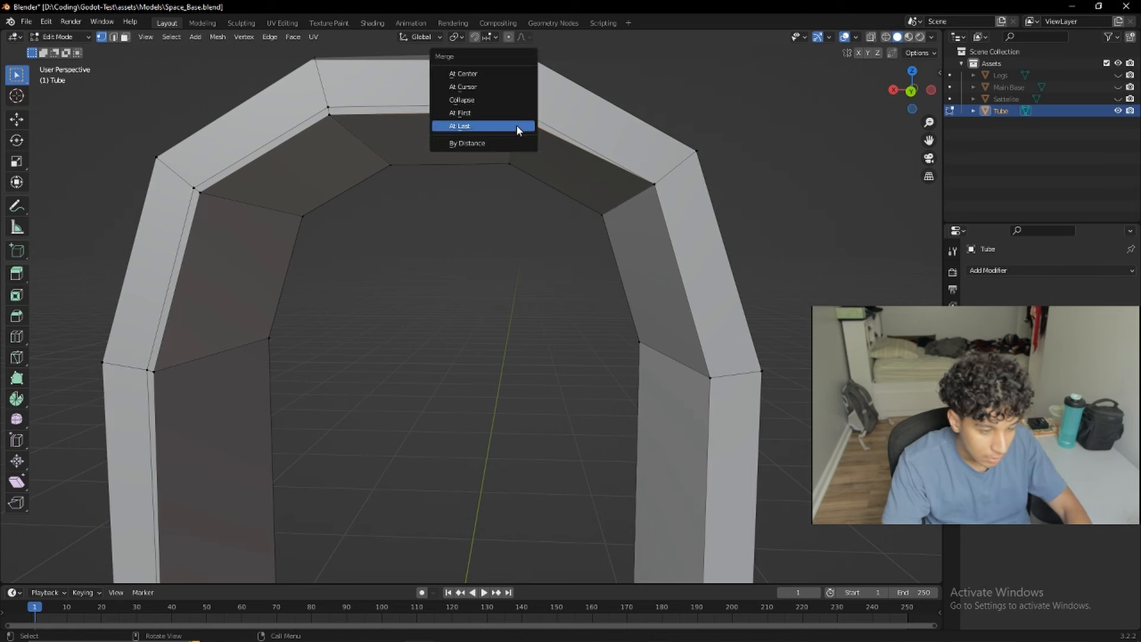
click(516, 125)
Step: Merge the doubled vertices at the three remaining inner arch corners on the other side of the opening
shift+click(328, 109)
key(ctrl+Tab)
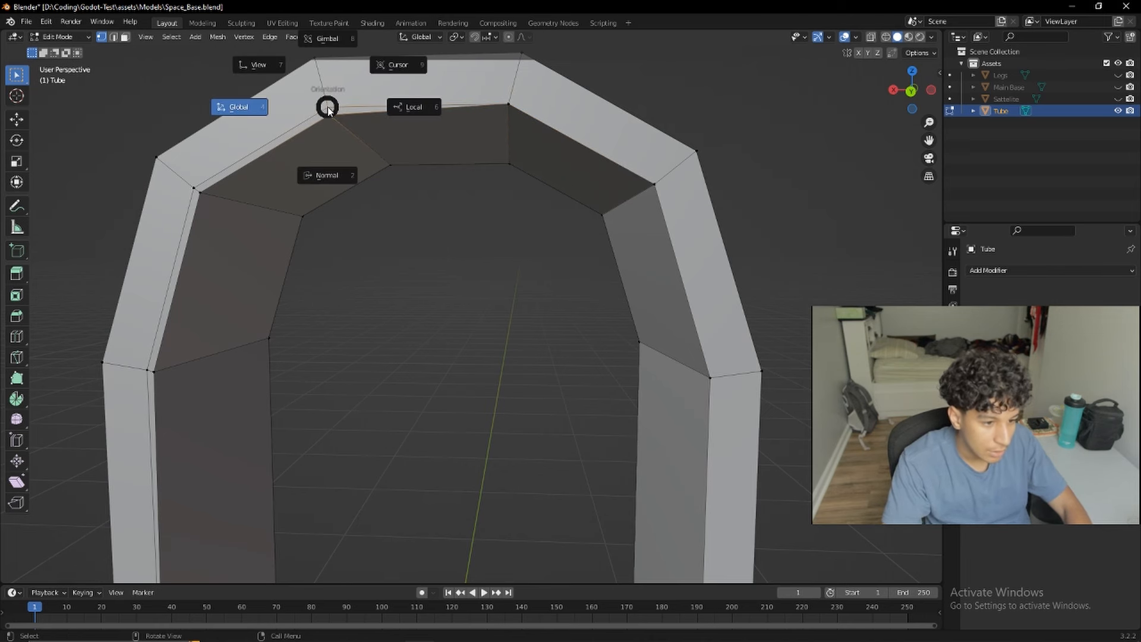
key(Escape)
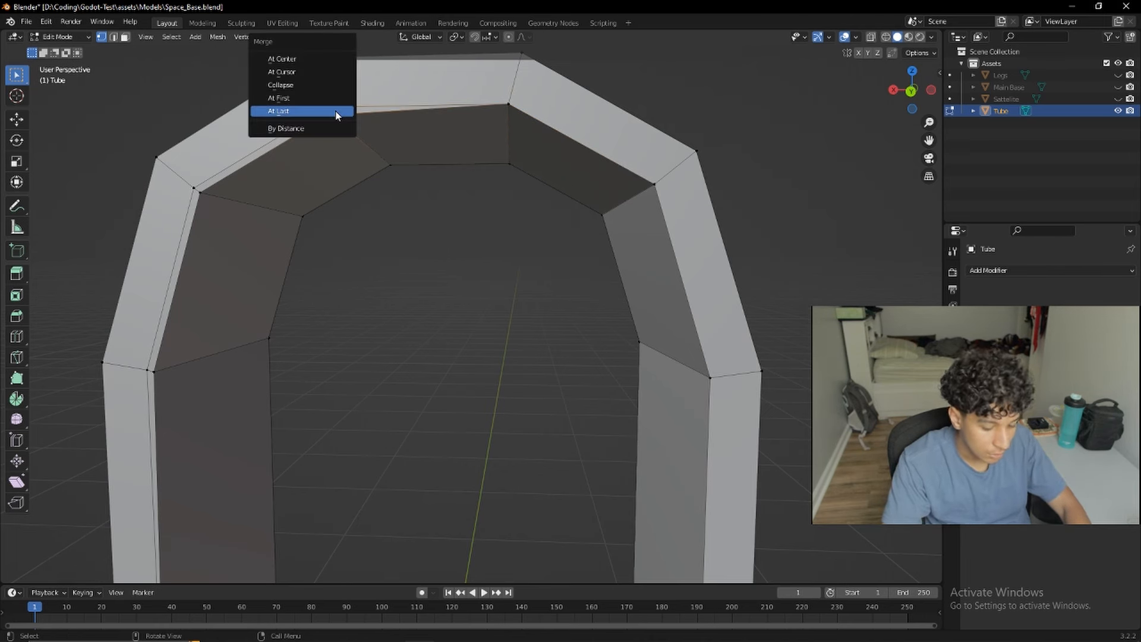
key(m)
click(342, 118)
click(205, 186)
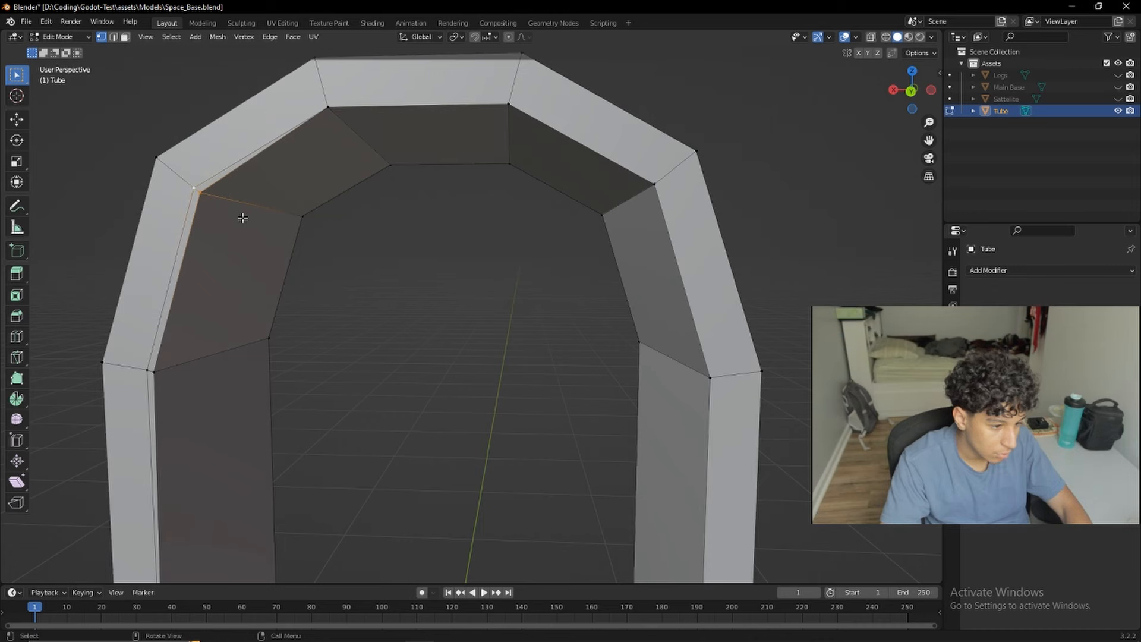
click(235, 217)
click(138, 367)
key(m)
click(147, 370)
Step: Return to Object Mode and add an Array modifier that repeats the tube segment along Y into a long corridor
scroll(214, 410, down, 5)
middle_drag(229, 415, 619, 446)
key(Tab)
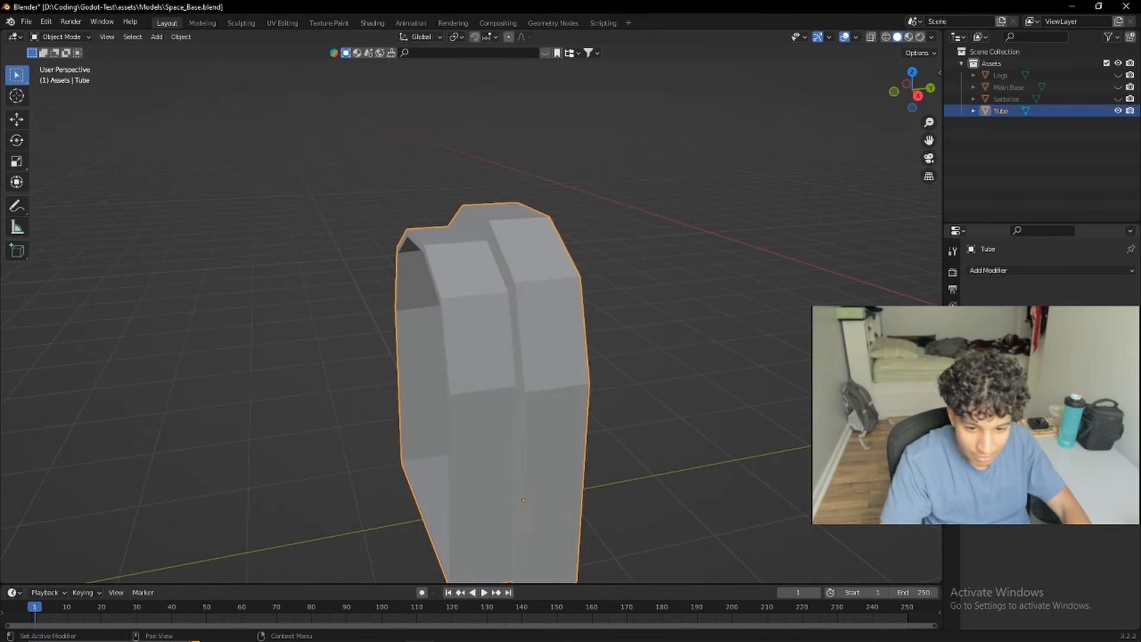
click(1011, 270)
click(874, 300)
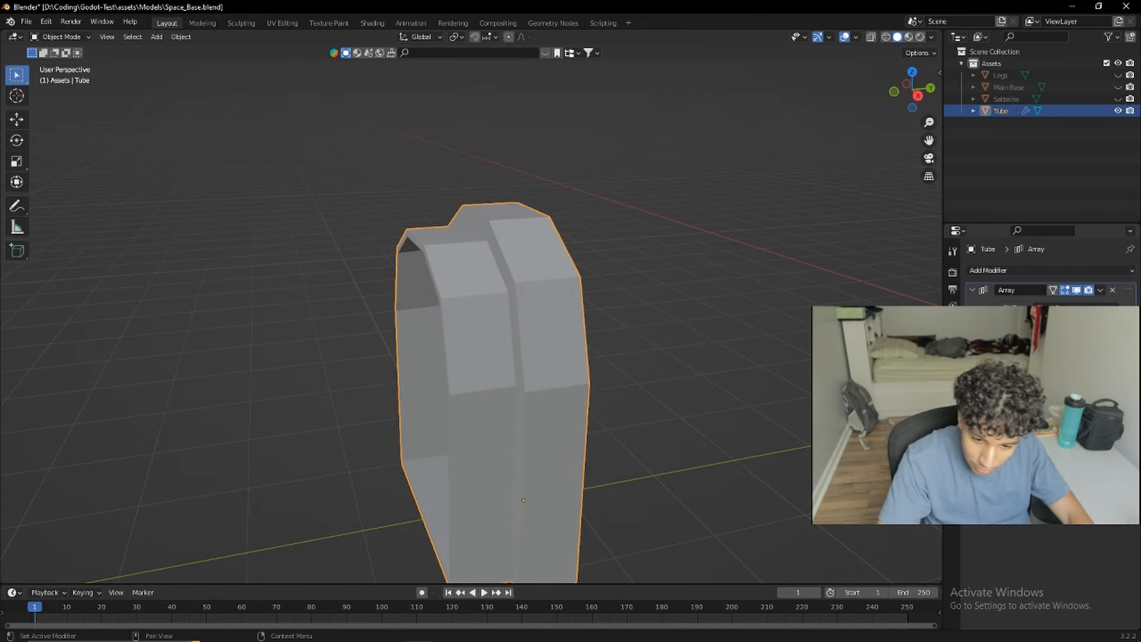
key(Return)
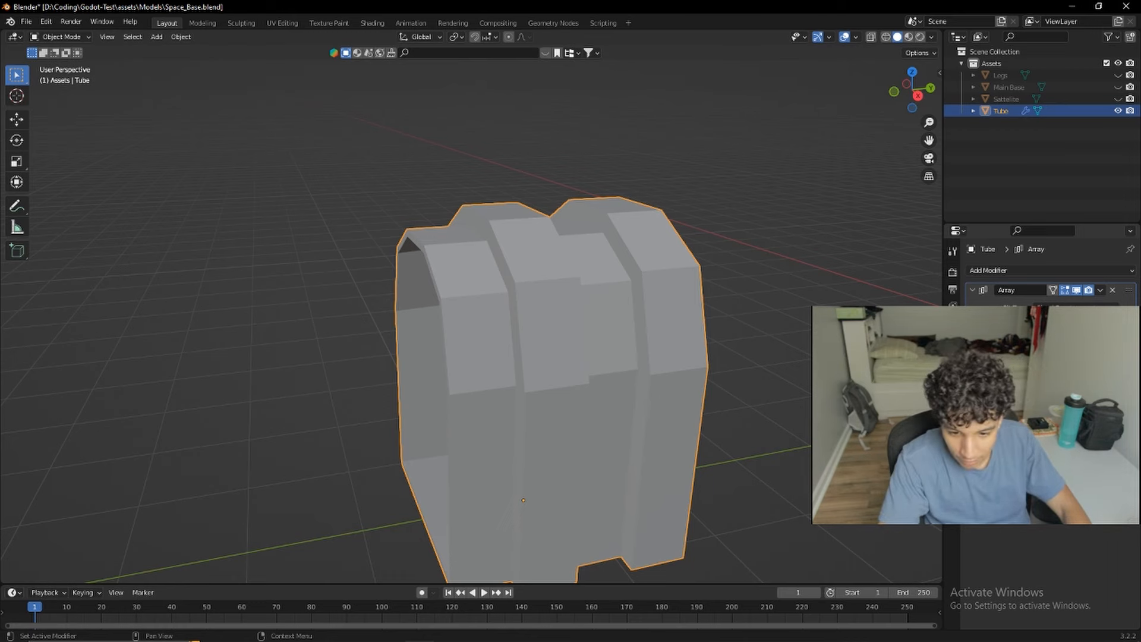
key(Return)
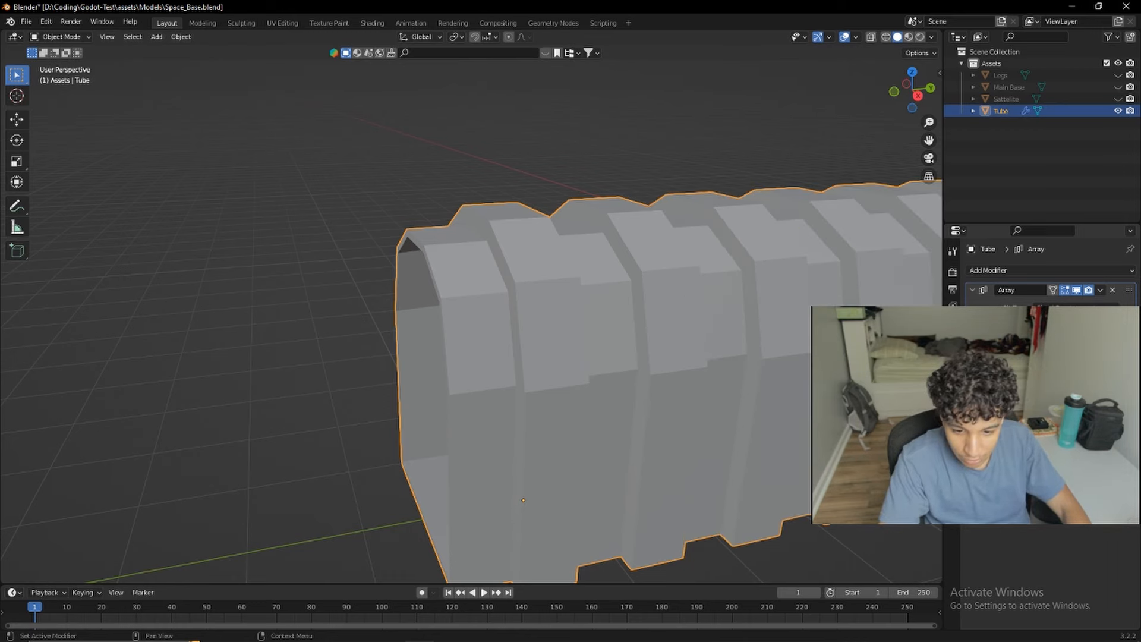
Step: Inspect the arrayed corridor in Material Preview shading, and return to Solid shading
alt+middle_drag(734, 372, 781, 296)
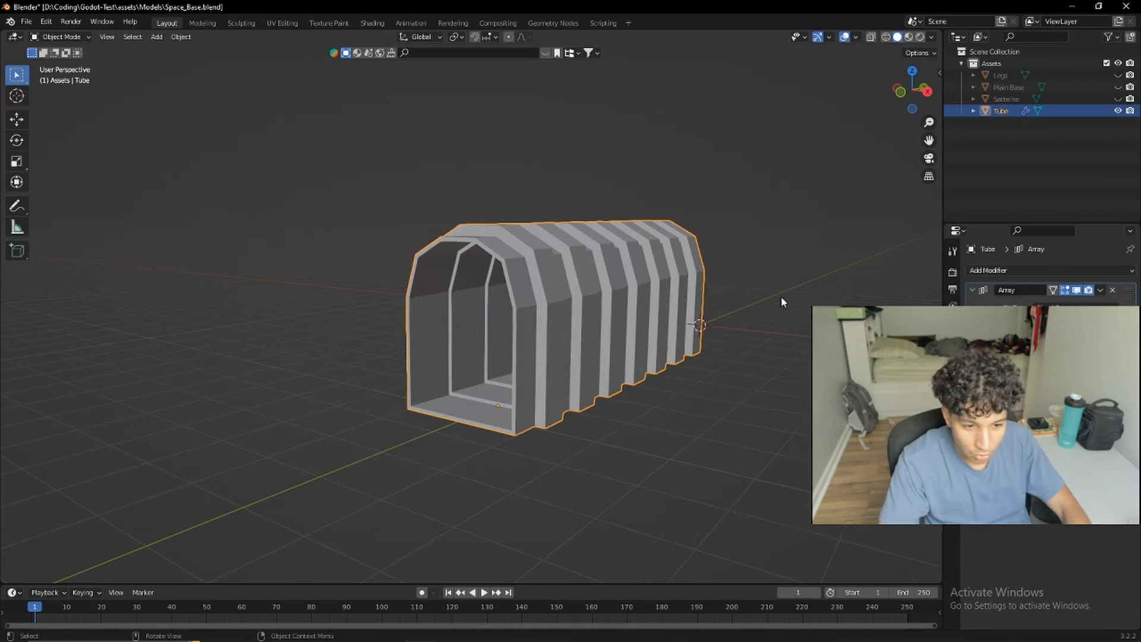
click(908, 37)
middle_drag(734, 266, 587, 328)
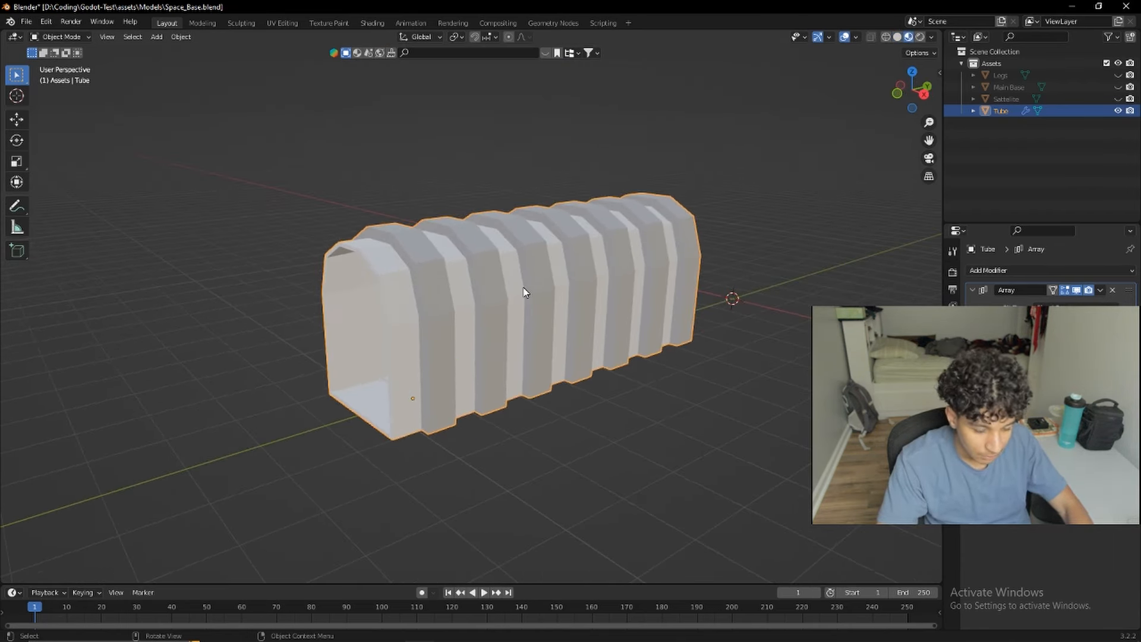
click(897, 36)
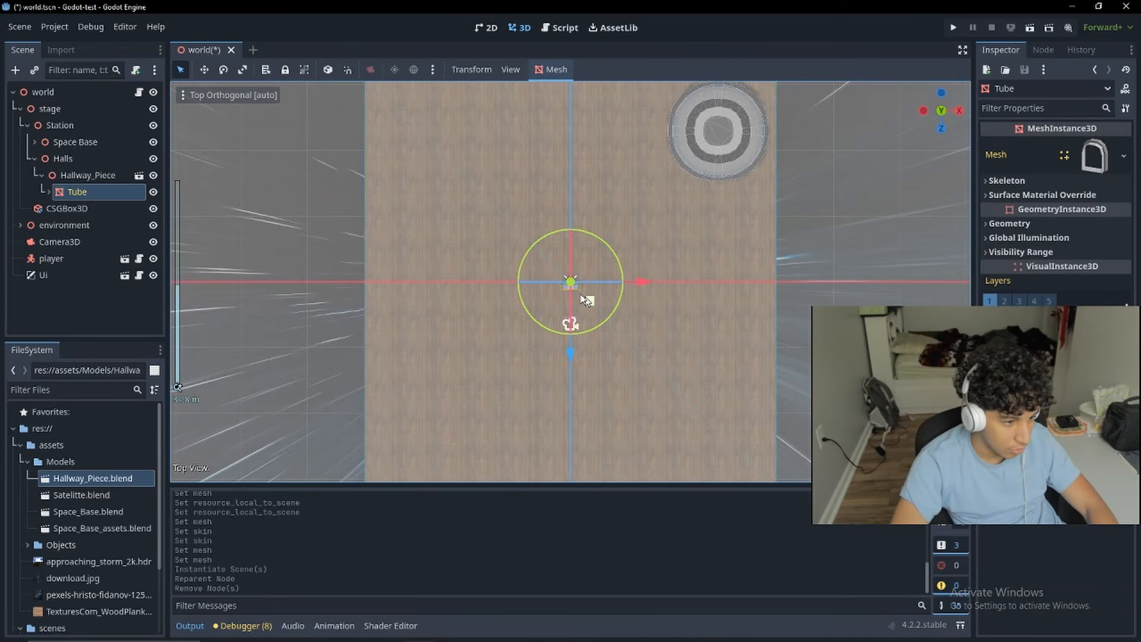
Step: In Godot, move the Hallway_Piece node from the origin to the outer edge of the round space base
click(38, 175)
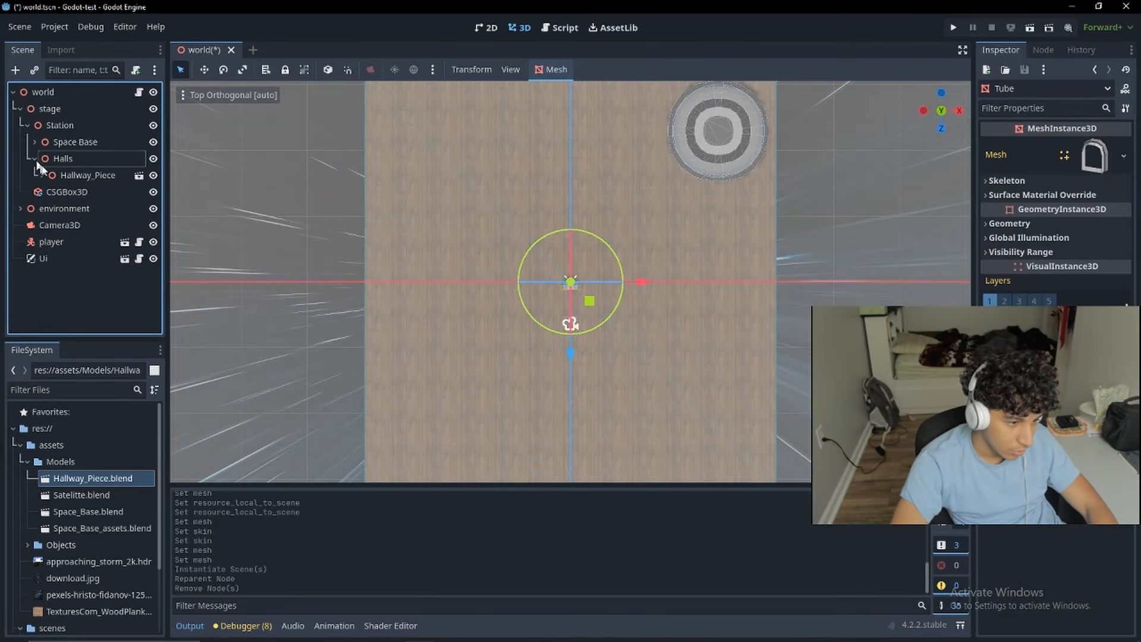
click(100, 177)
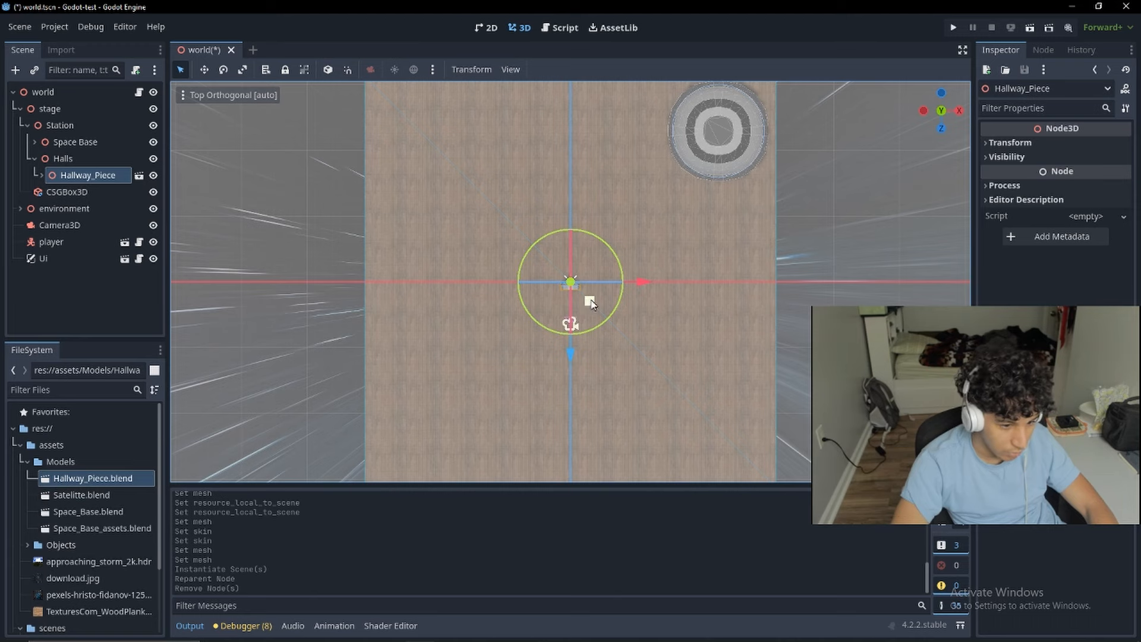
drag(592, 303, 727, 209)
key(f)
scroll(616, 288, up, 15)
drag(592, 303, 633, 255)
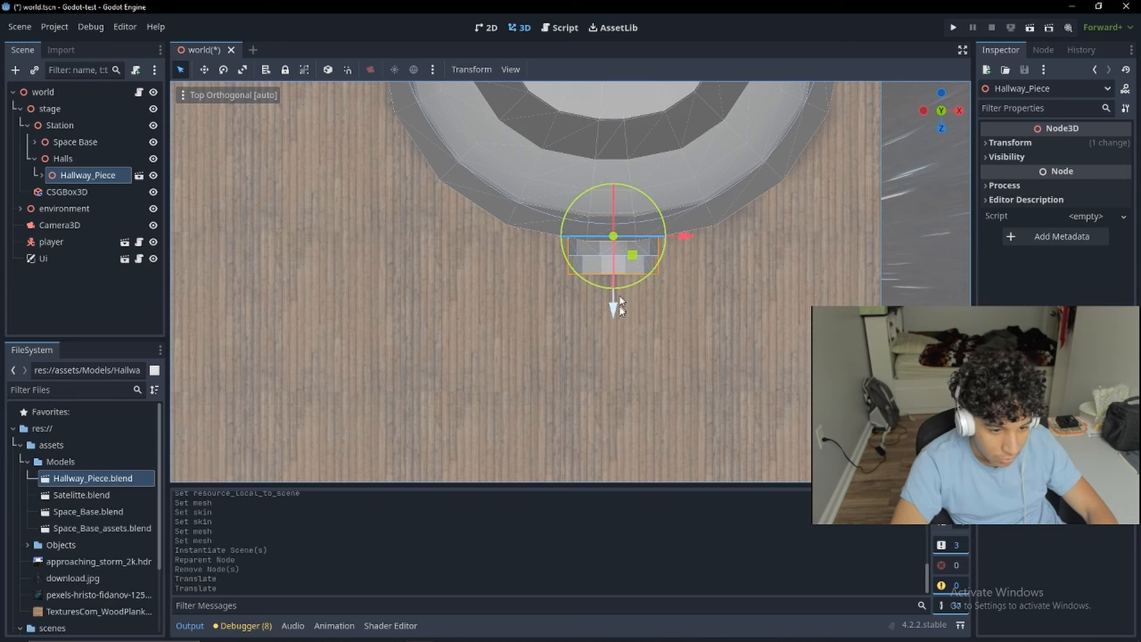
Step: Duplicate the hallway piece and place the copy end to end with the original along Z
key(ctrl+d)
drag(611, 310, 612, 353)
click(42, 192)
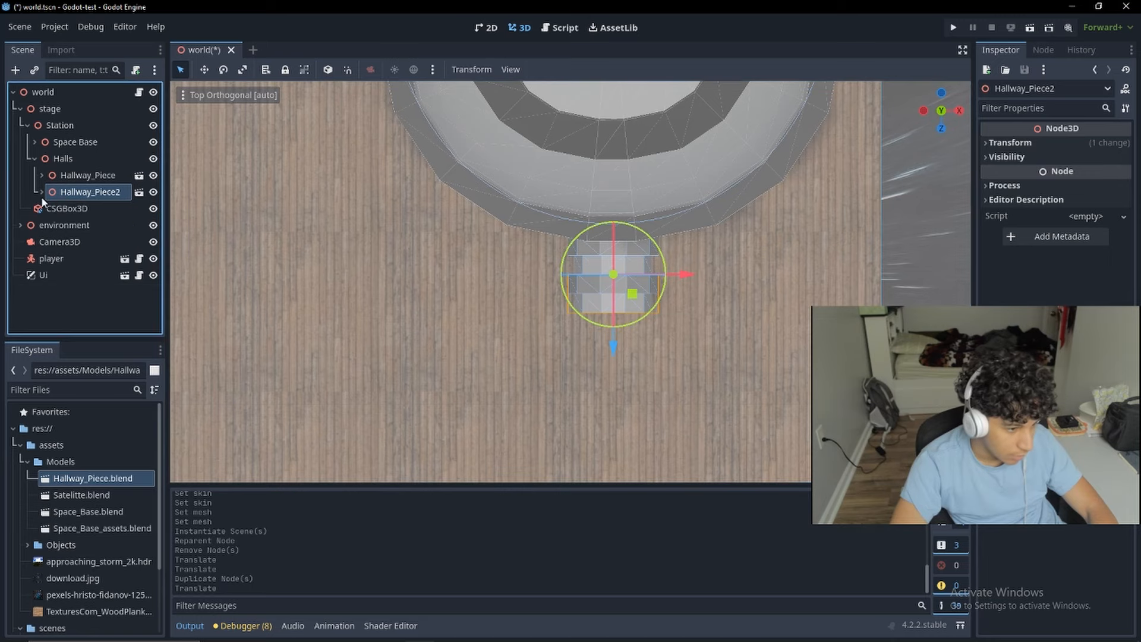
Step: Duplicate both hallway pieces together and extend the corridor along Z with the copies
shift+click(93, 175)
key(ctrl+d)
drag(611, 319, 615, 398)
middle_drag(550, 324, 929, 104)
scroll(624, 208, up, 2)
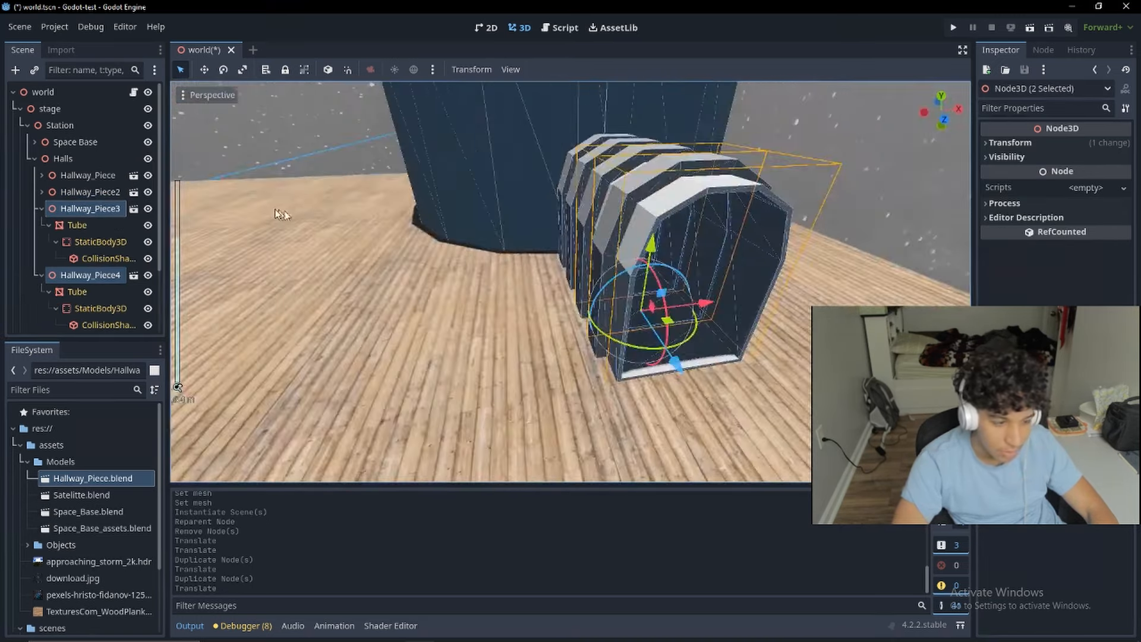
Step: Duplicate Hallway_Piece3 and Hallway_Piece4 and move the copies along Z to lengthen the corridor to six pieces
click(942, 97)
key(ctrl+d)
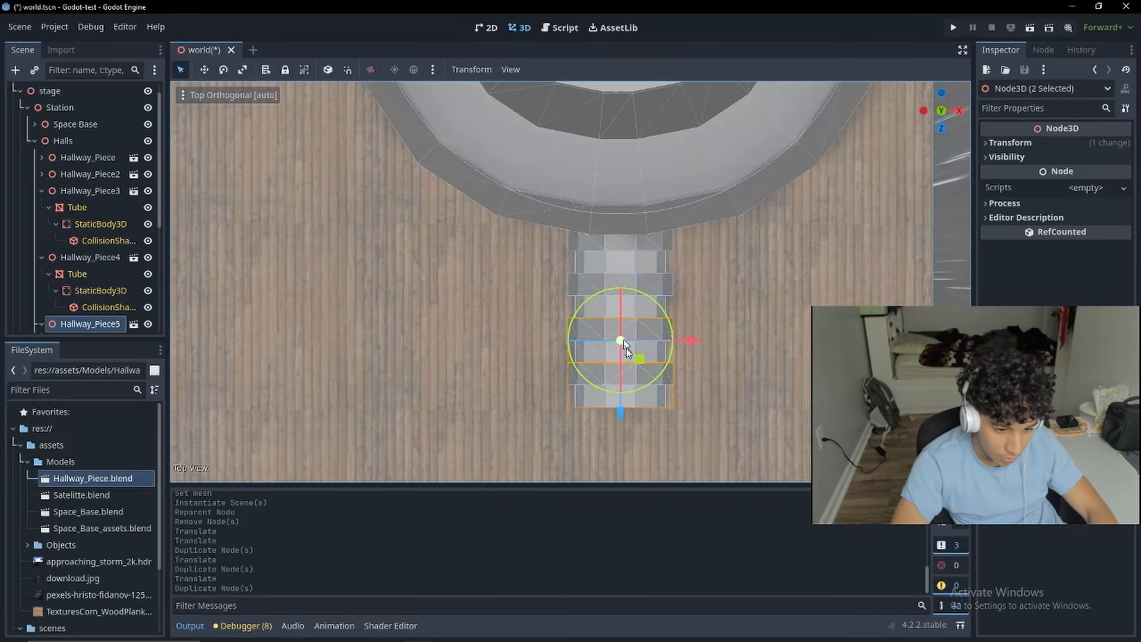
drag(619, 409, 616, 486)
middle_drag(616, 487, 318, 241)
scroll(661, 277, down, 3)
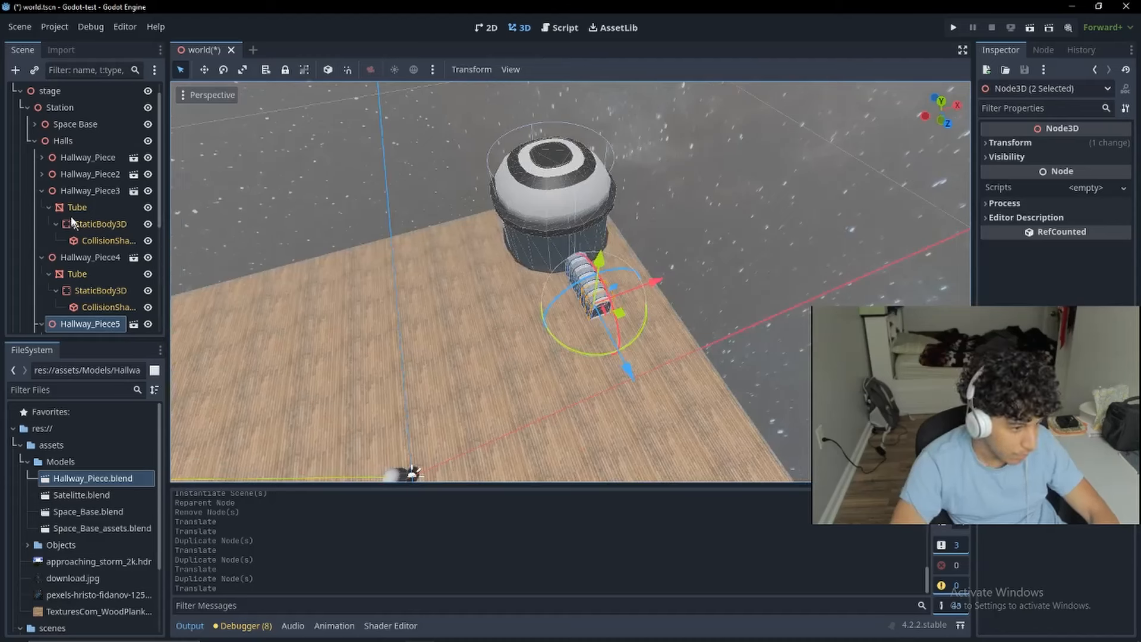
Step: Collapse Hallway_Piece3 through Hallway_Piece6 in the scene tree, undoing the accidental reparenting
click(42, 192)
click(41, 207)
mouse_move(42, 209)
mouse_down()
mouse_move(44, 223)
mouse_move(44, 209)
mouse_up()
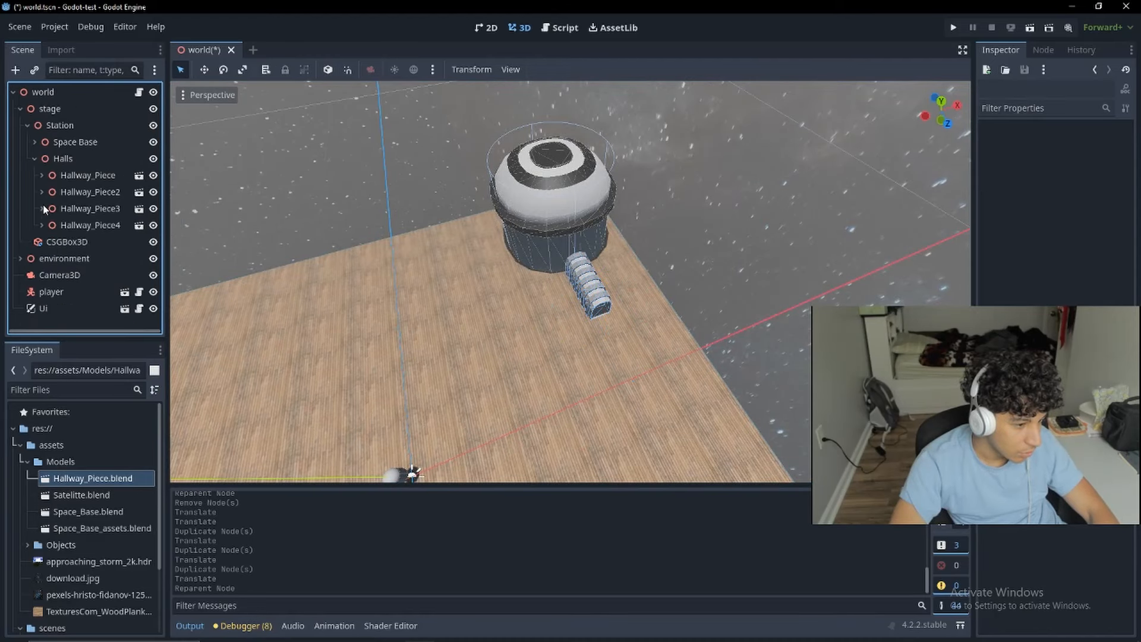
key(ctrl+z)
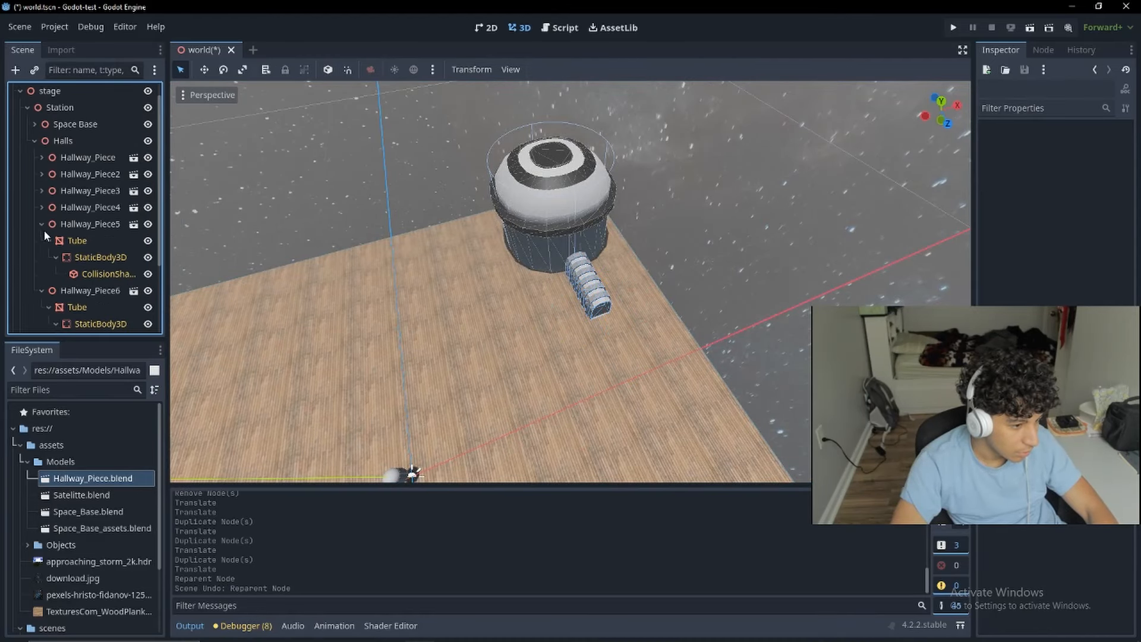
click(42, 226)
click(42, 239)
Step: Duplicate all six hallway pieces, turn the copies perpendicular to the first corridor and move them beside the space base
click(74, 240)
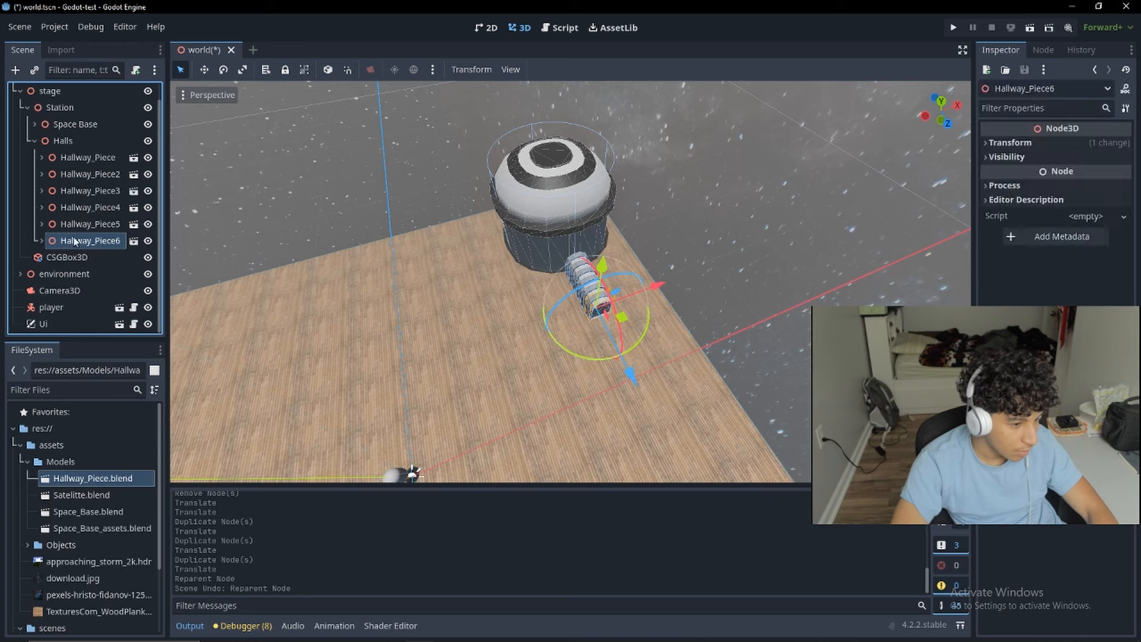
shift+click(80, 163)
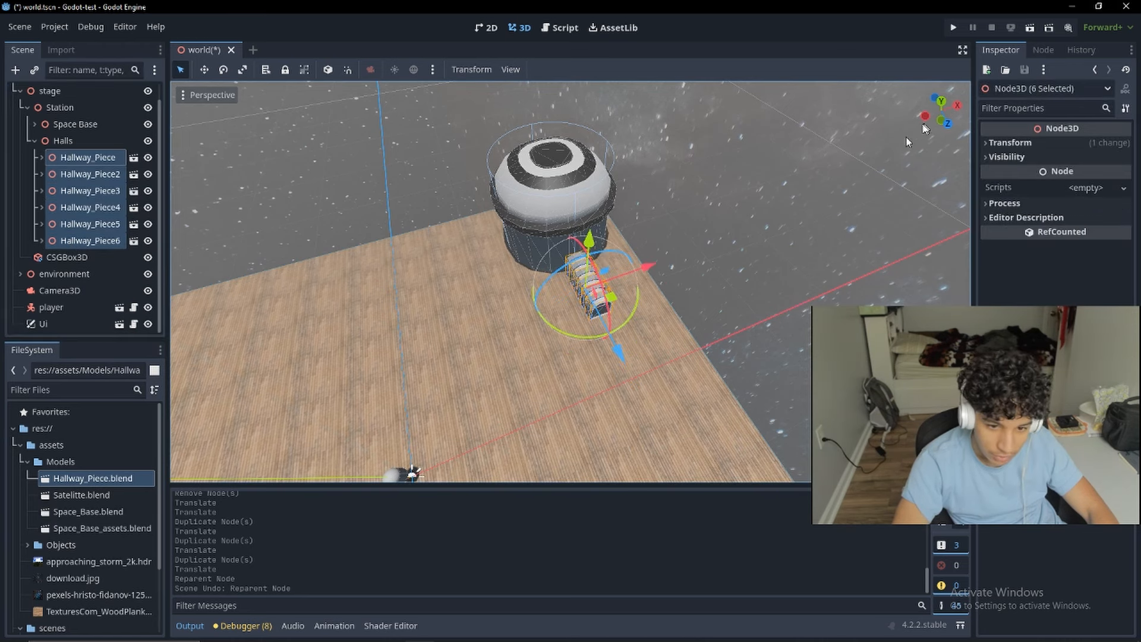
click(941, 103)
key(ctrl+d)
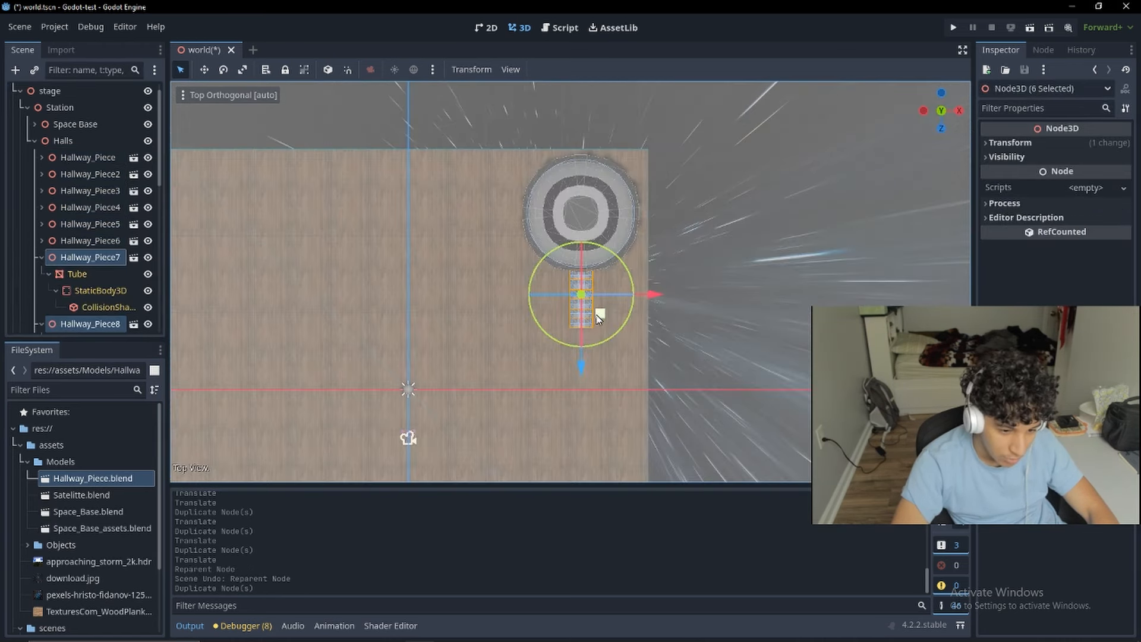
drag(601, 313, 510, 247)
scroll(509, 246, up, 5)
middle_drag(508, 214, 641, 278)
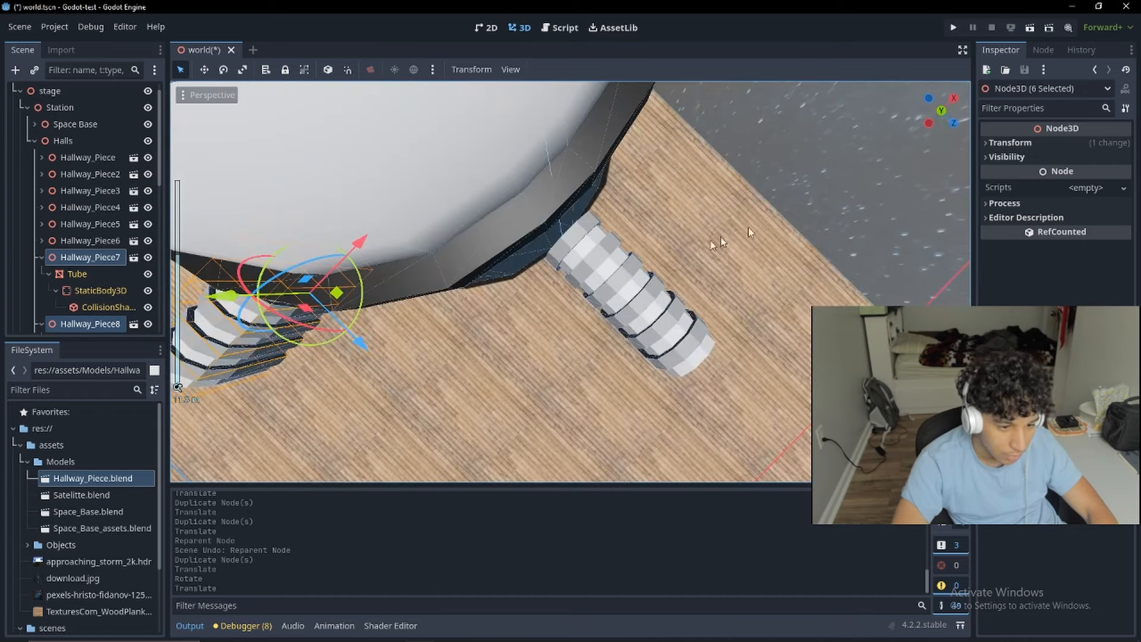
Step: Move the second corridor along X from the top view until its end meets the space base's wall
click(942, 111)
shift+middle_drag(600, 198, 714, 362)
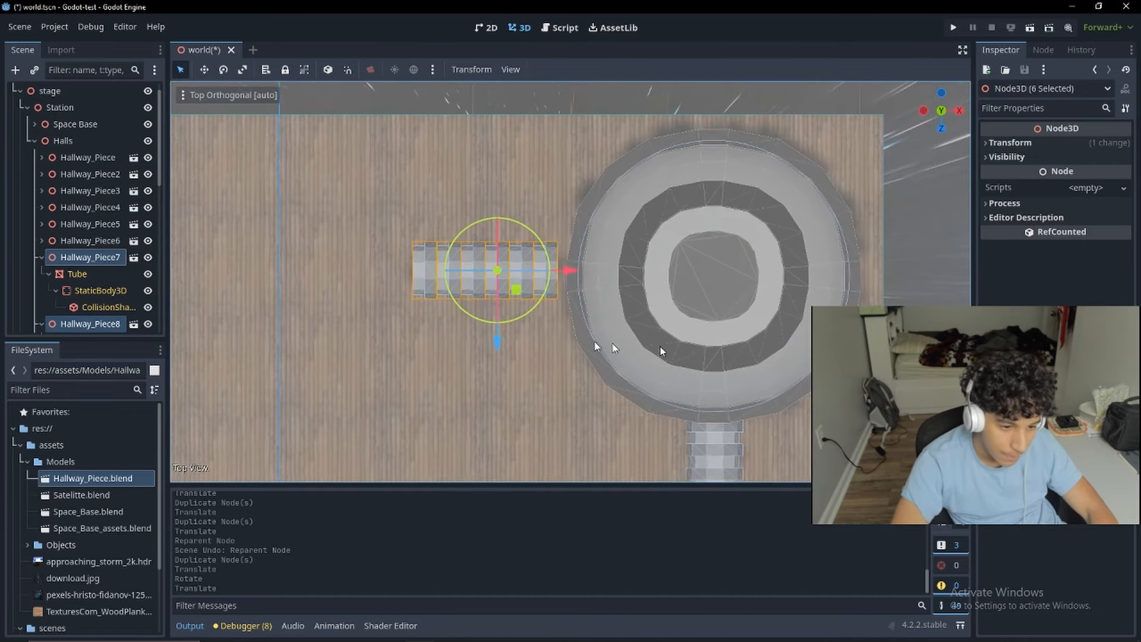
scroll(452, 288, up, 9)
drag(430, 280, 465, 285)
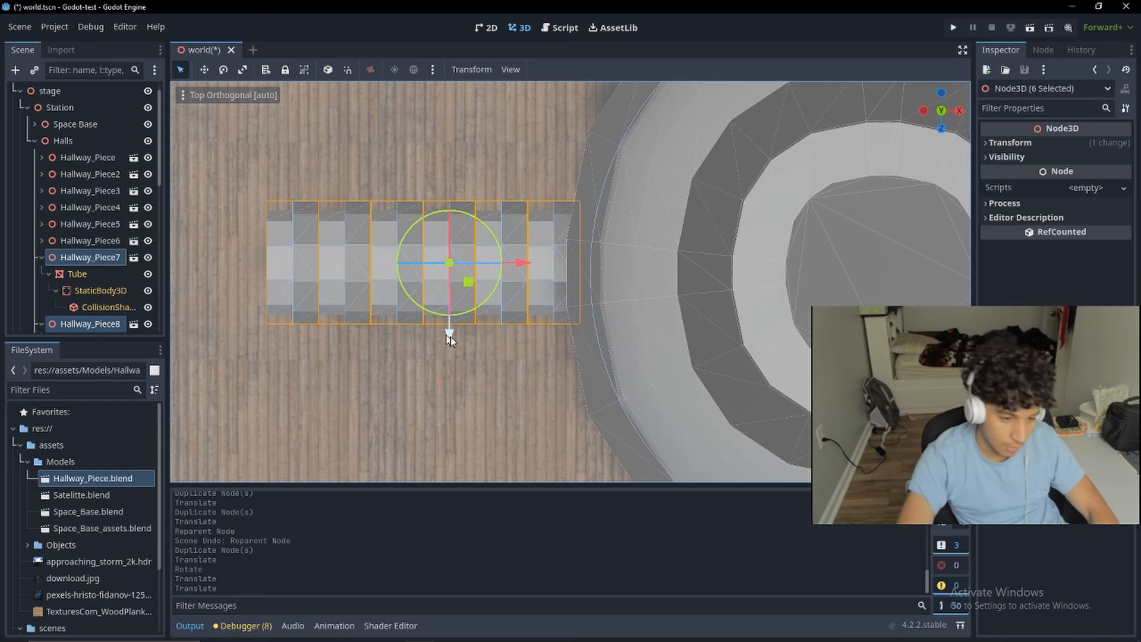
middle_drag(449, 335, 484, 272)
scroll(485, 272, down, 5)
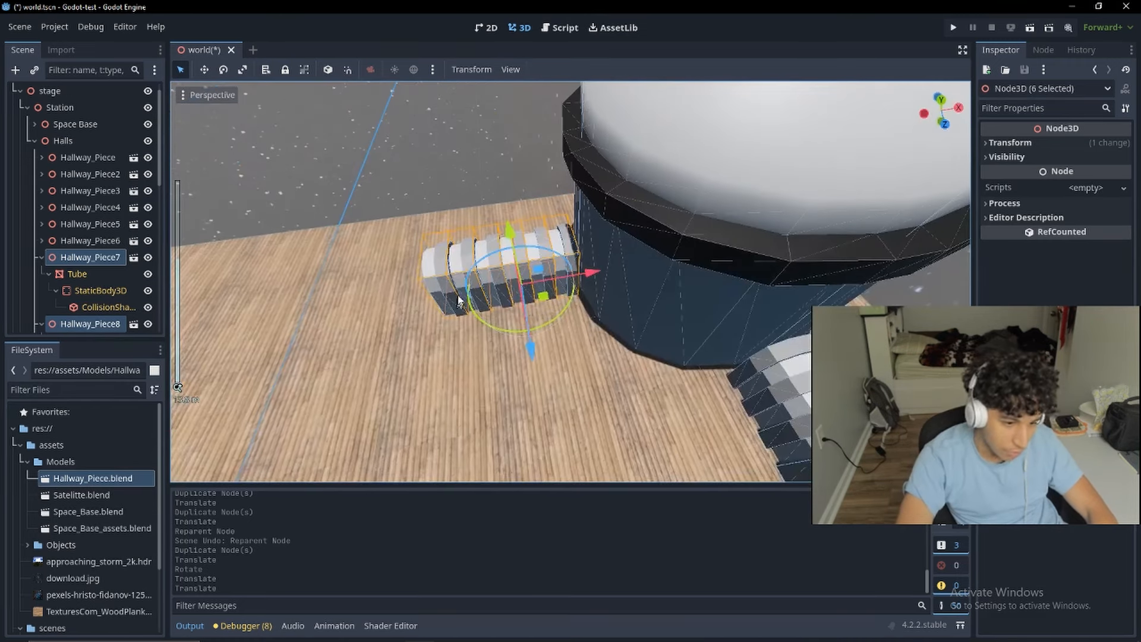
Step: Collapse Hallway_Piece7 and the five hallway pieces after it in the scene tree
click(41, 262)
click(40, 274)
click(41, 289)
click(41, 306)
scroll(41, 297, down, 3)
click(41, 263)
click(42, 281)
Step: Duplicate the last three hallway pieces and move the copies along X to lengthen the second corridor away from the space base
click(74, 278)
shift+click(81, 265)
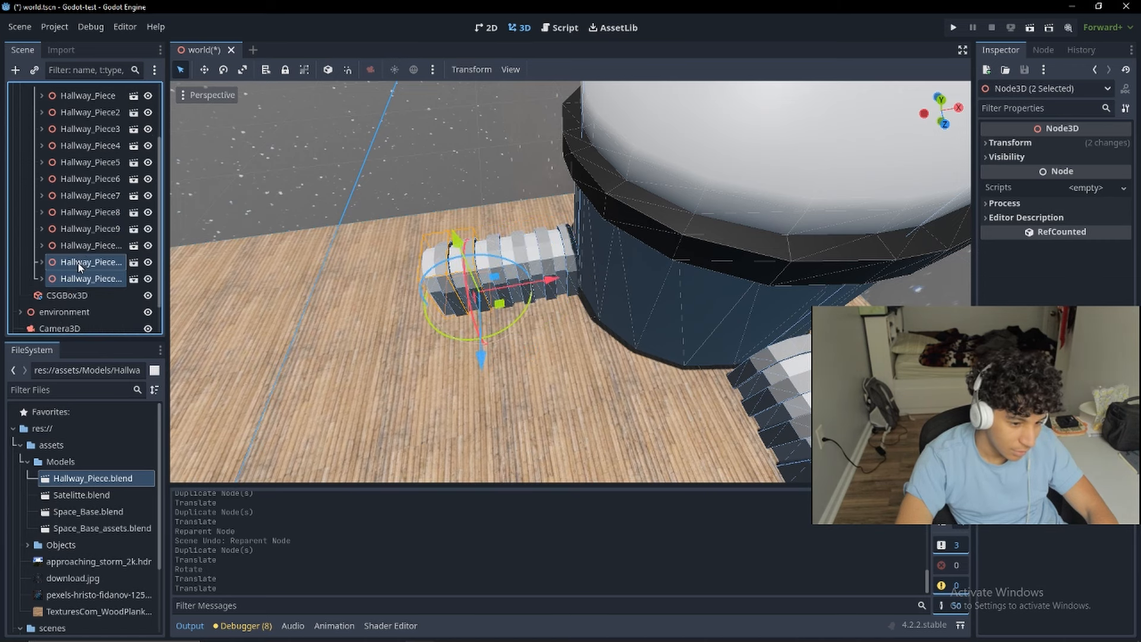
shift+click(83, 250)
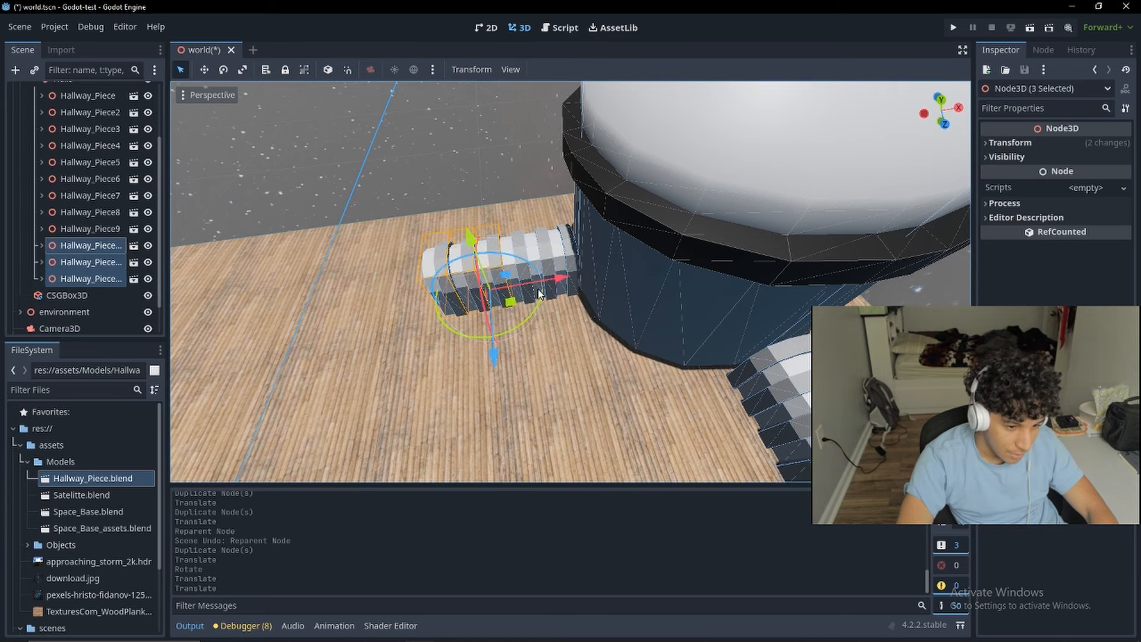
key(ctrl+d)
drag(556, 282, 502, 293)
middle_drag(503, 369, 501, 346)
scroll(500, 348, down, 5)
Step: Save the world scene and run the game to check the corridors, closing the game window when done
key(ctrl+s)
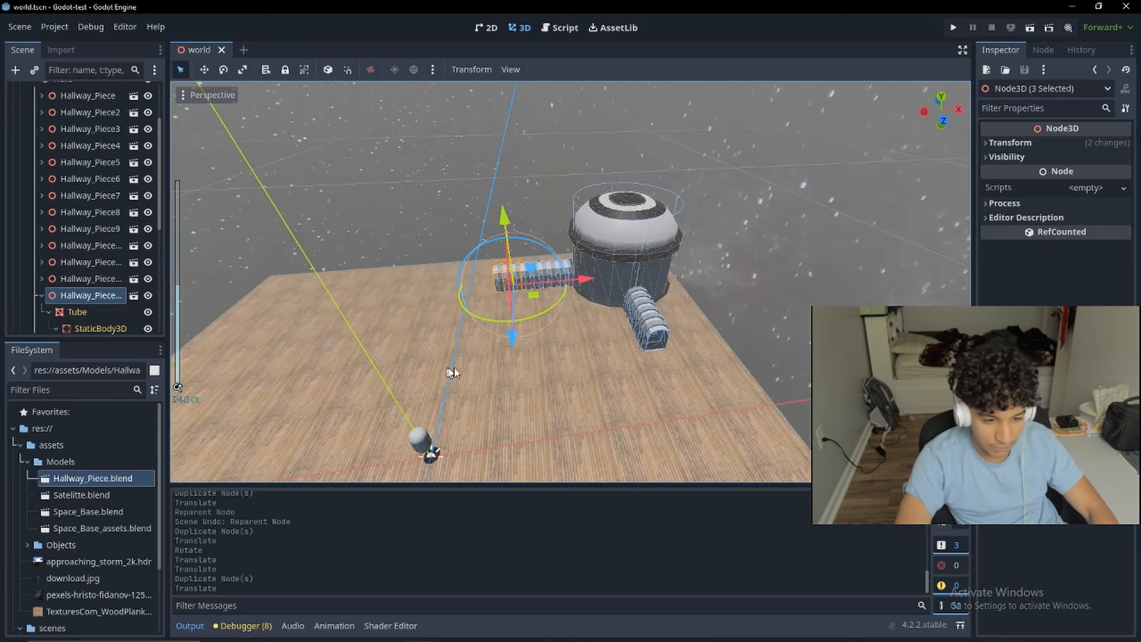
click(953, 28)
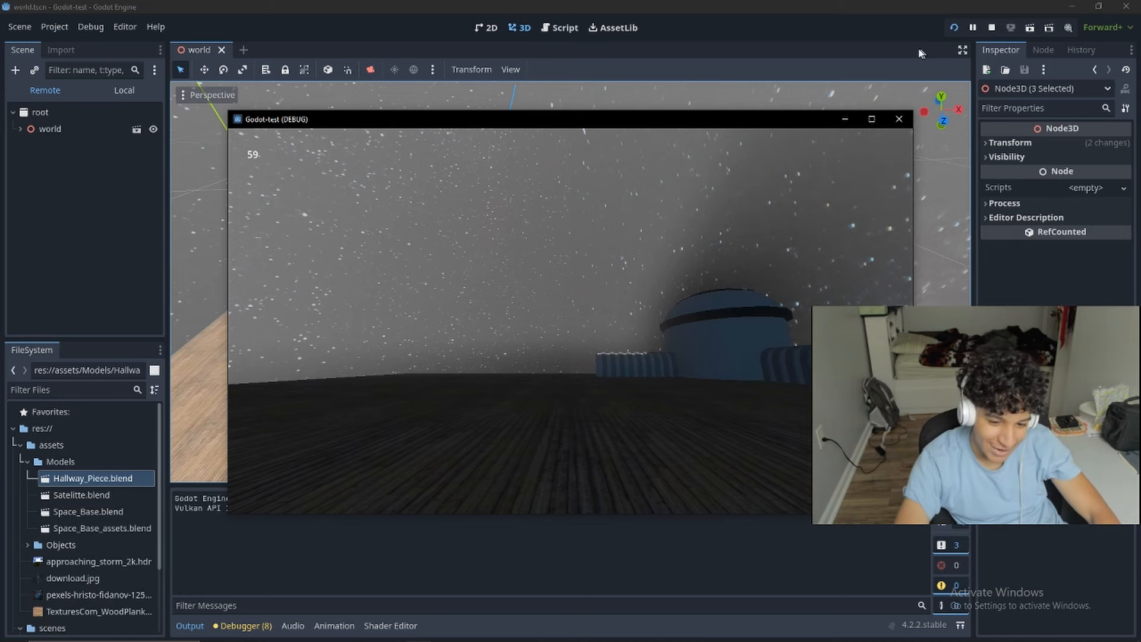
click(902, 118)
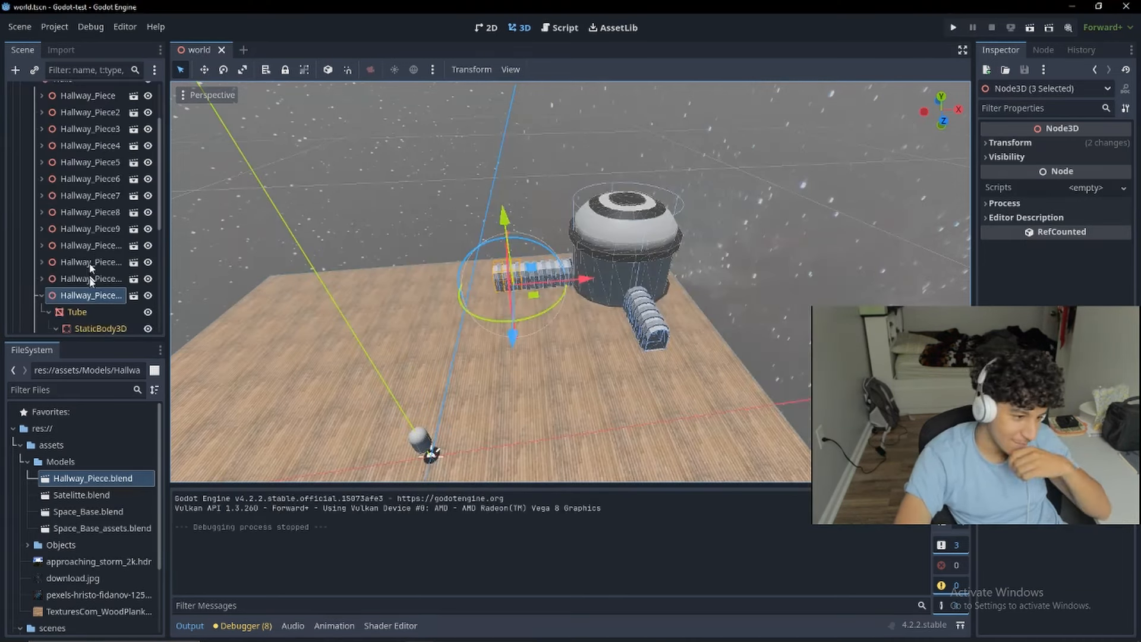
Step: Collapse the newly duplicated hallway pieces and the whole Halls group in the scene tree
click(41, 295)
click(40, 312)
scroll(40, 310, down, 5)
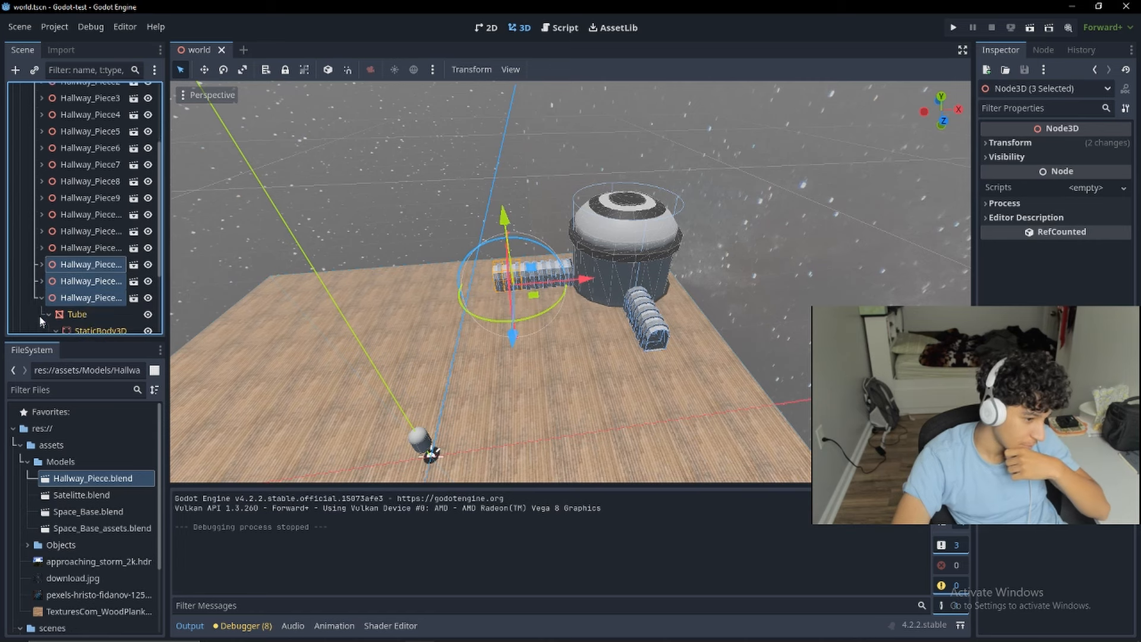
click(41, 190)
scroll(103, 207, up, 5)
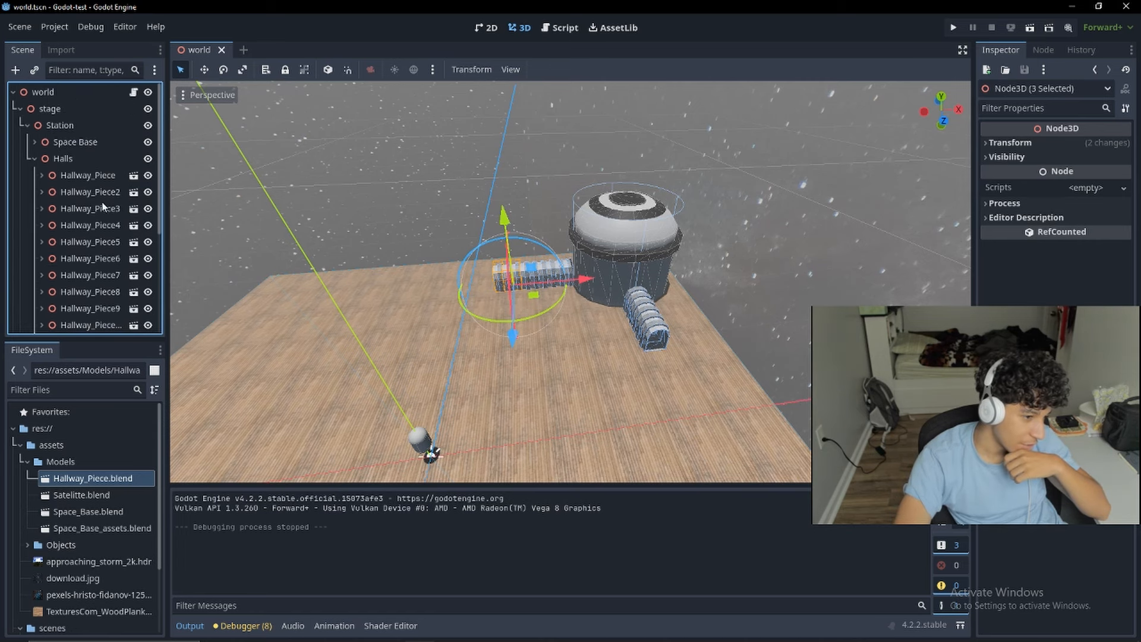
double_click(39, 160)
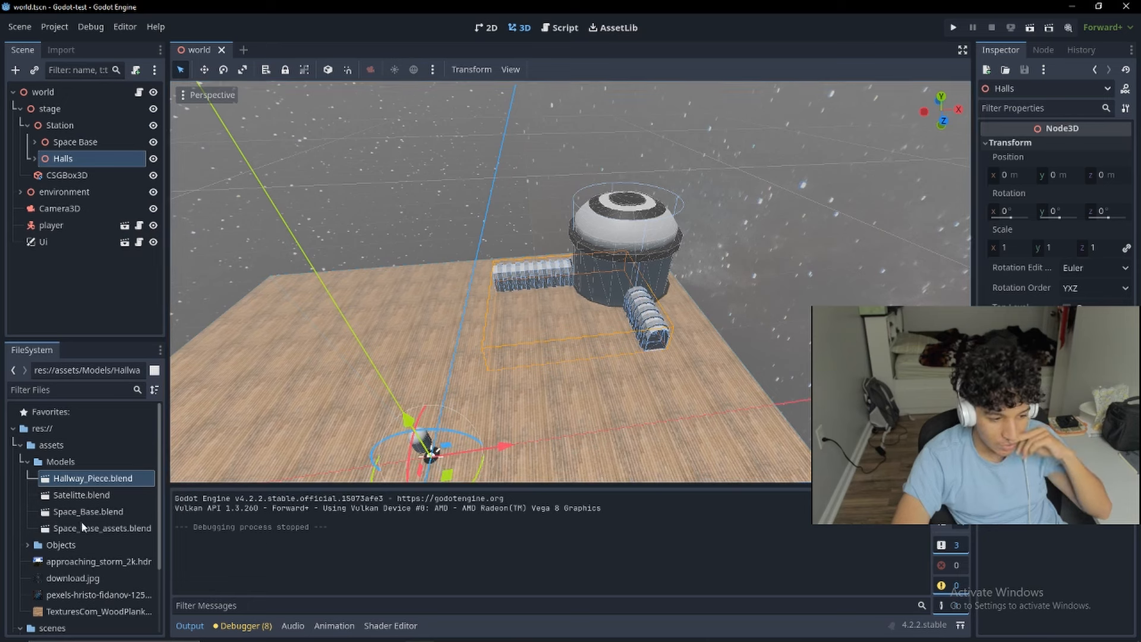
Step: Add the Satelitte.blend model to the scene as a child of the Station node
drag(89, 495, 69, 139)
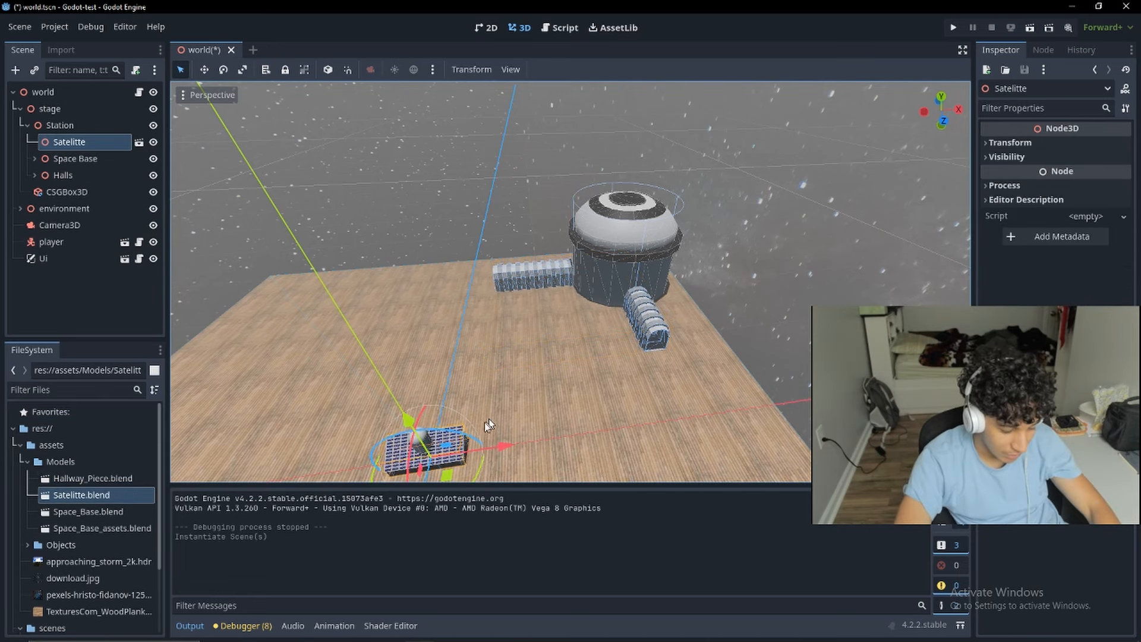
right_click(70, 144)
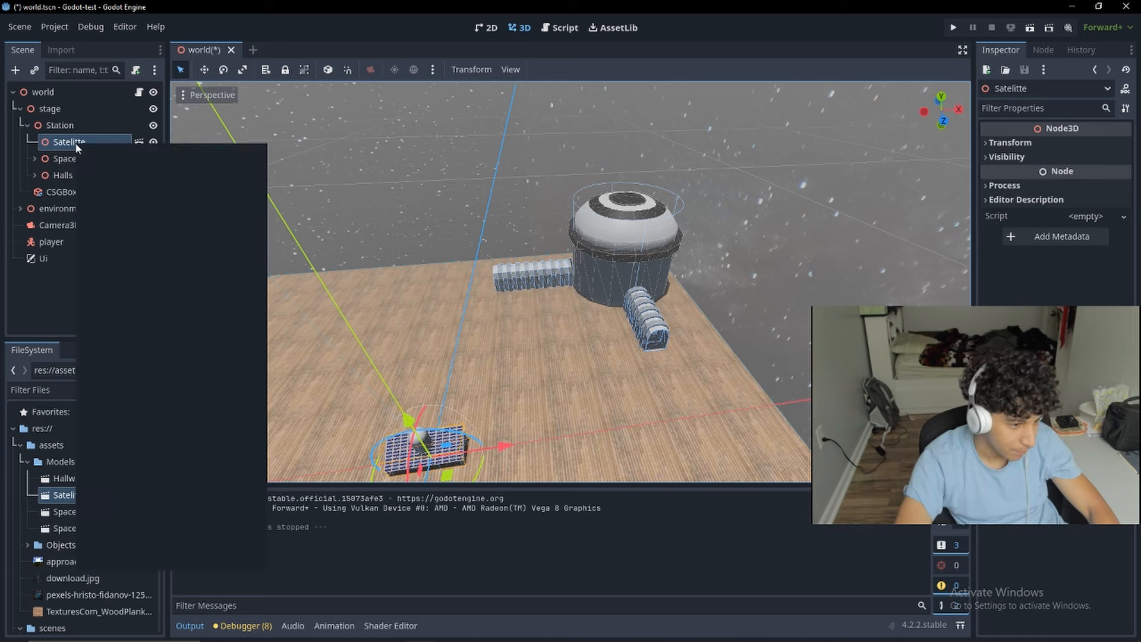
click(167, 465)
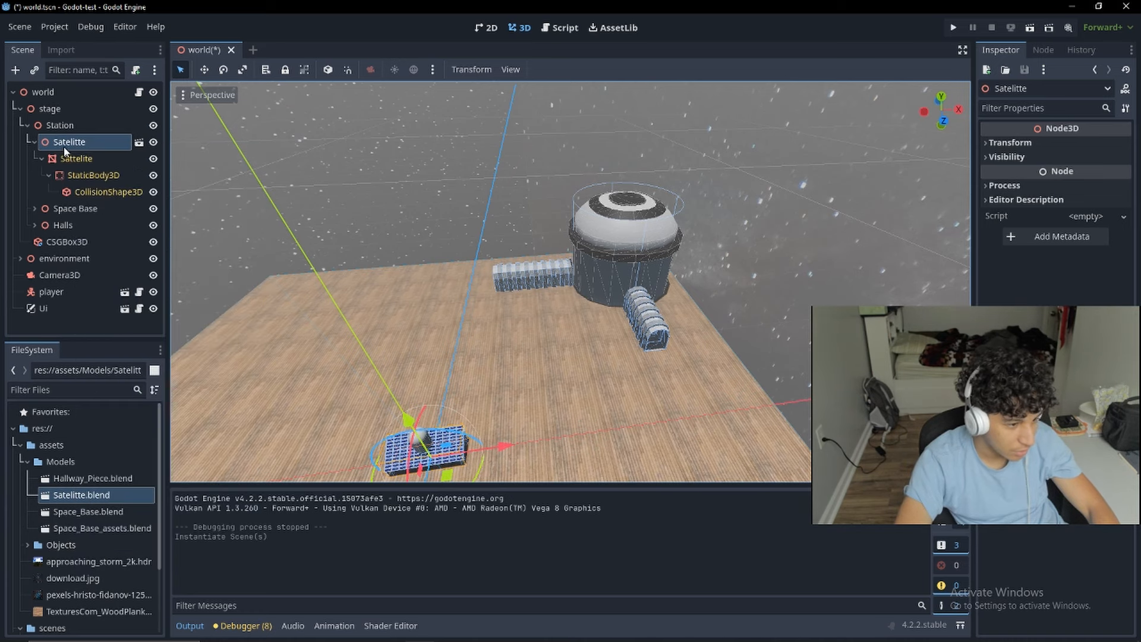
right_click(66, 148)
click(140, 466)
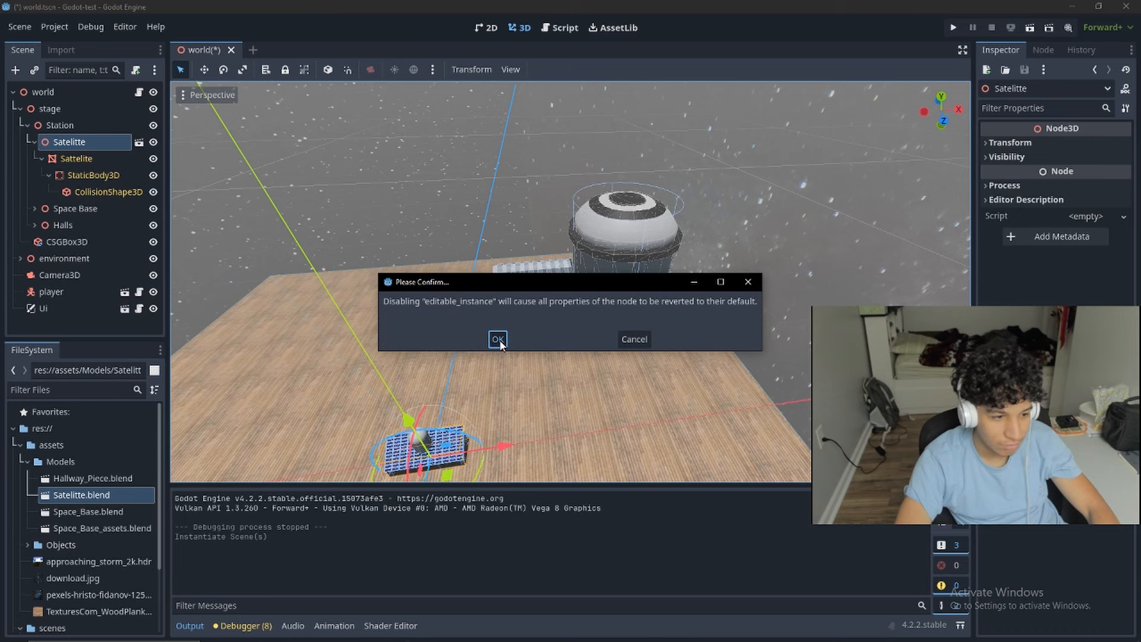
click(498, 339)
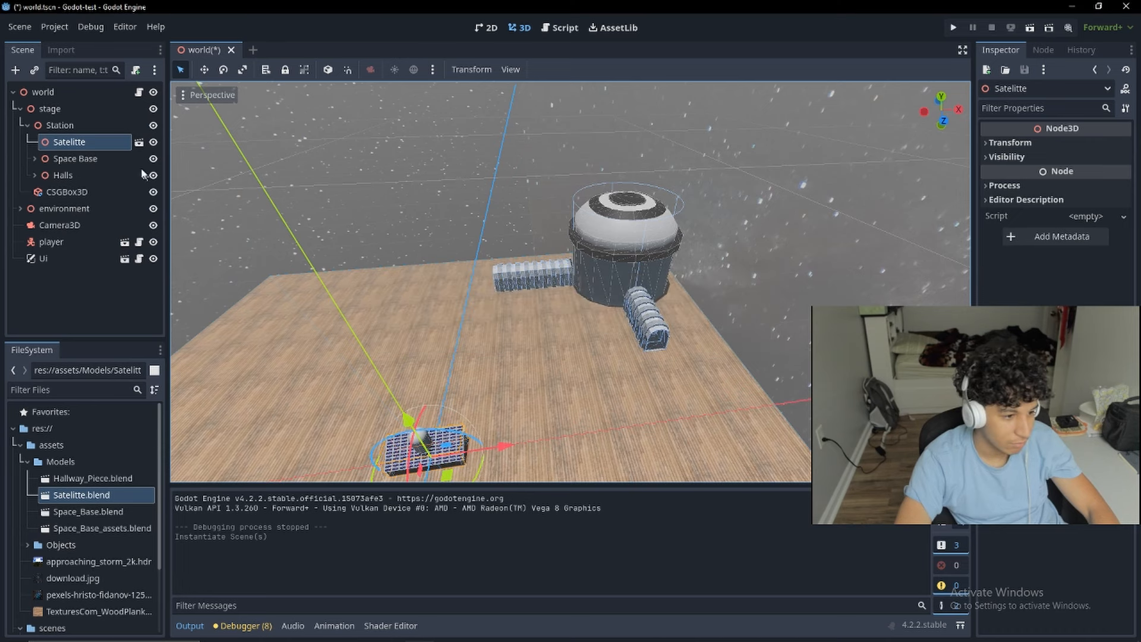
Step: Move the satellite across the ground plane from the top view into the area between the two corridors
click(941, 97)
drag(490, 447, 580, 349)
Step: Open the node creation dialog for a new child of the Station node
right_click(71, 125)
click(91, 130)
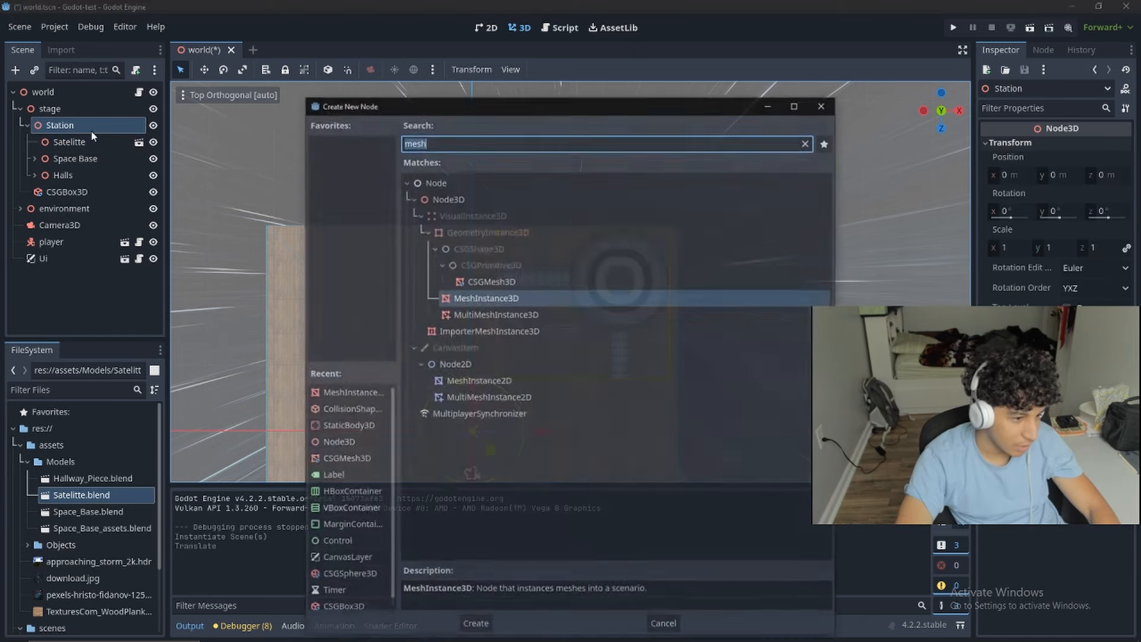
text(S)
text(at)
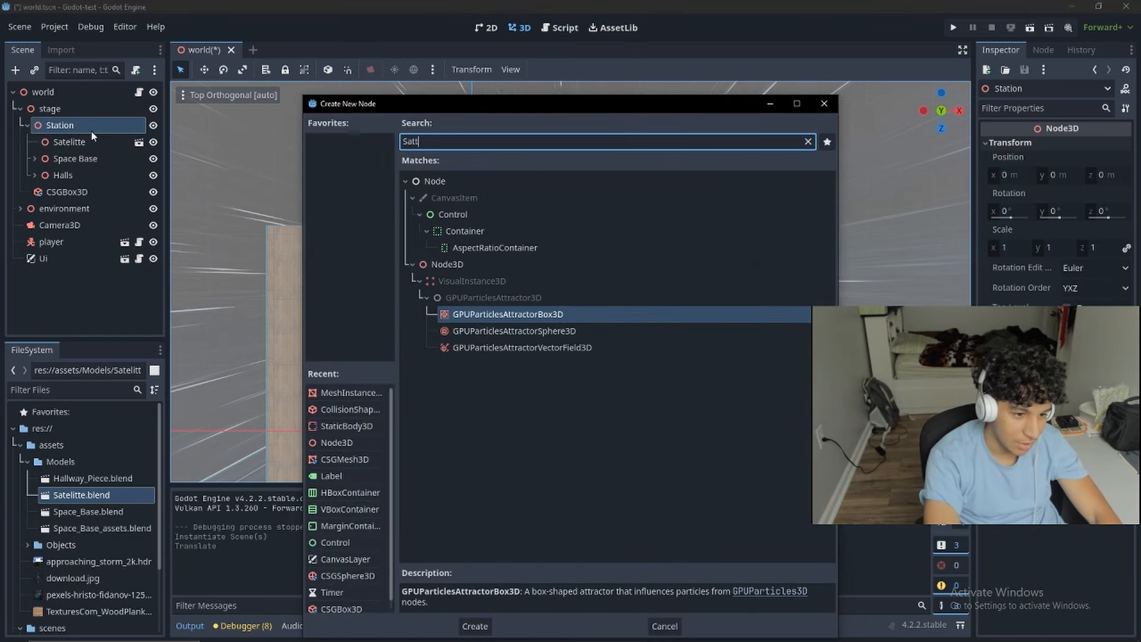
text(e)
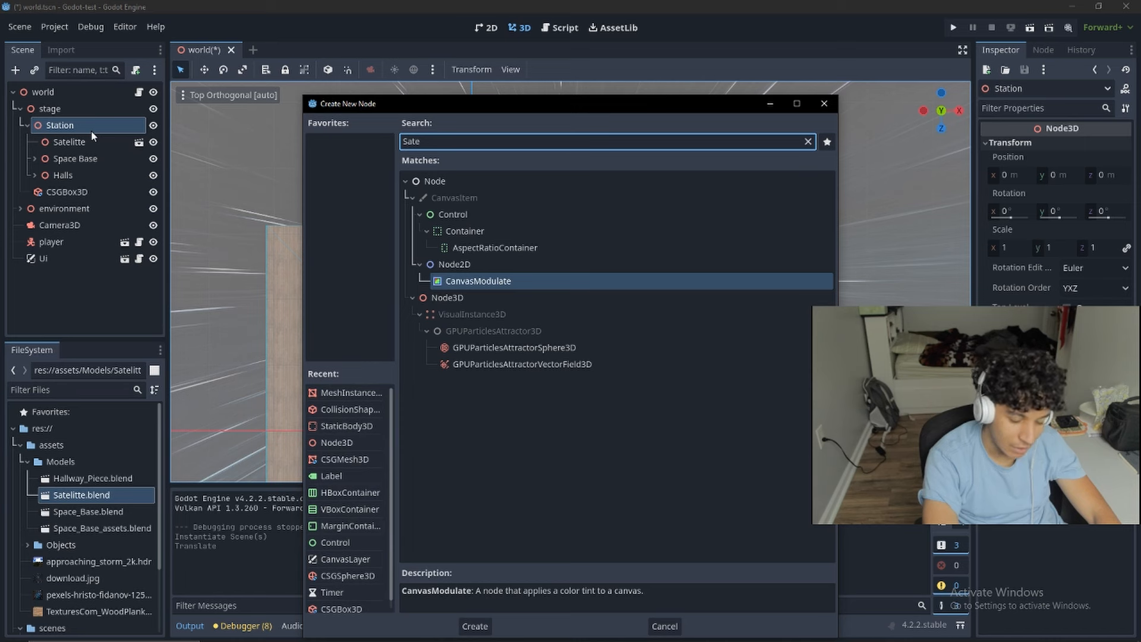
text(llit)
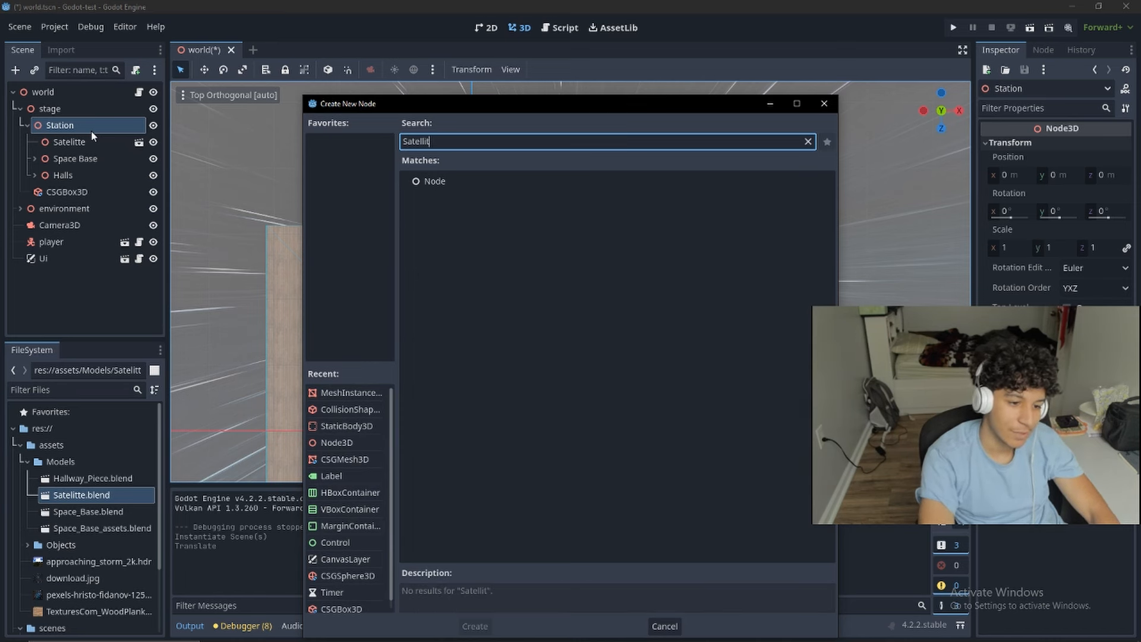
key(BackSpace)
key(BackSpace)
key(BackSpace)
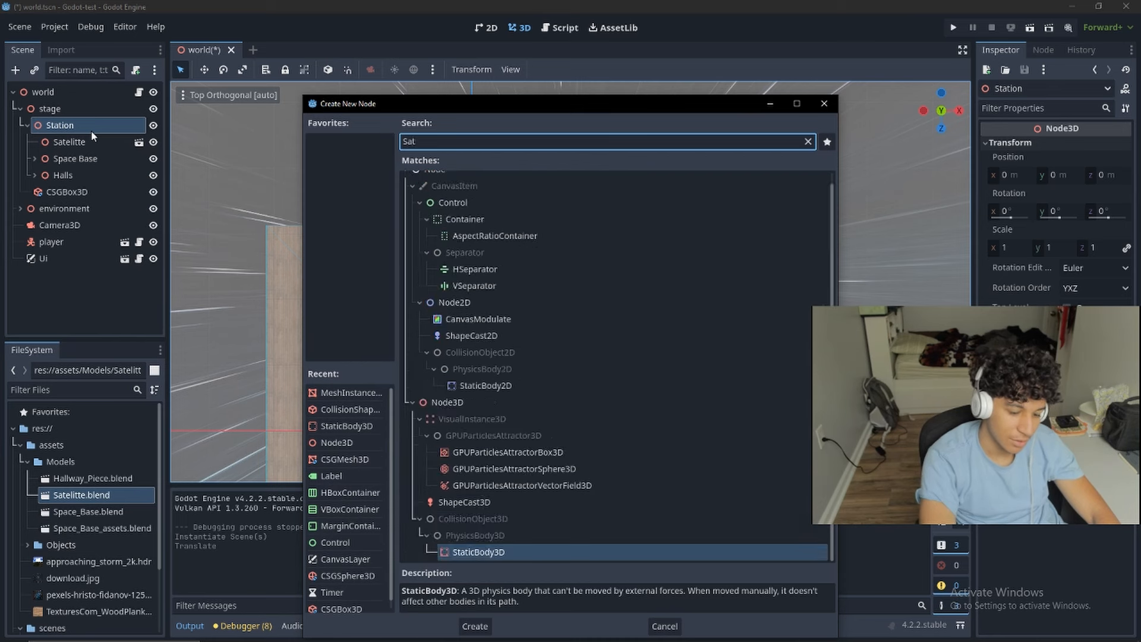
text(il)
key(BackSpace)
key(BackSpace)
text(elitea)
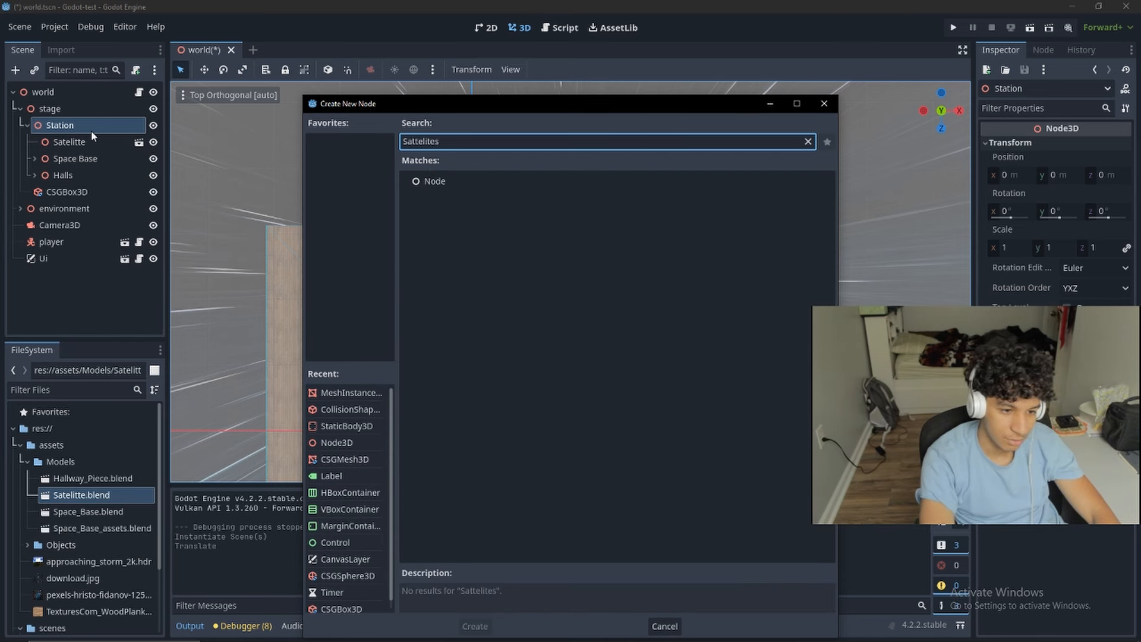
key(ctrl+BackSpace)
Step: Search for "node" and create a Node3D under Station
text(node)
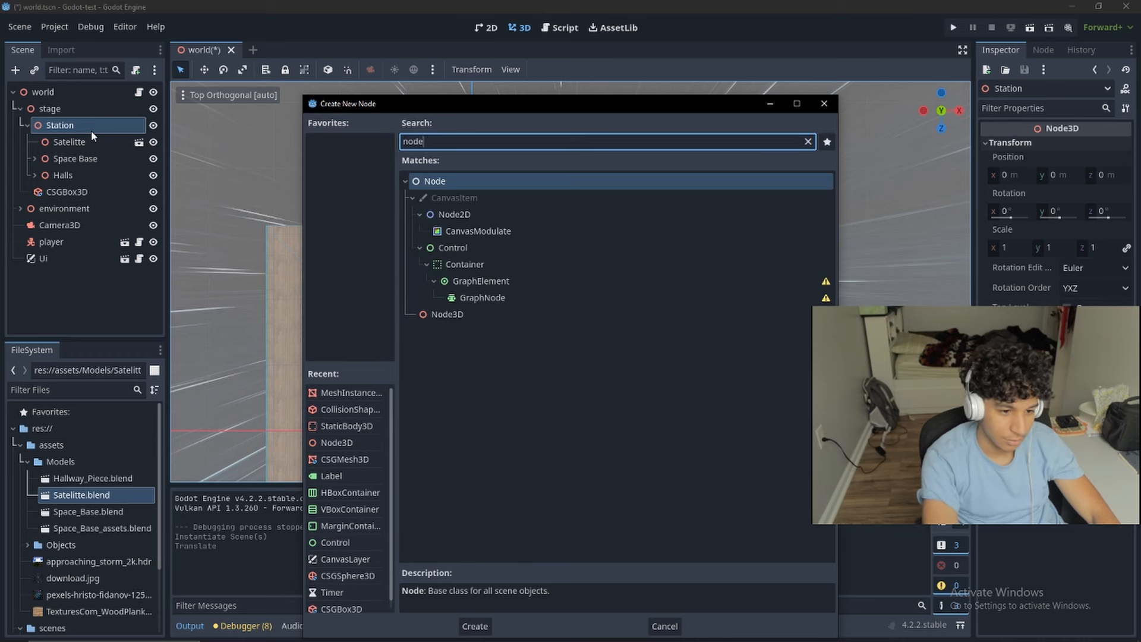
click(455, 314)
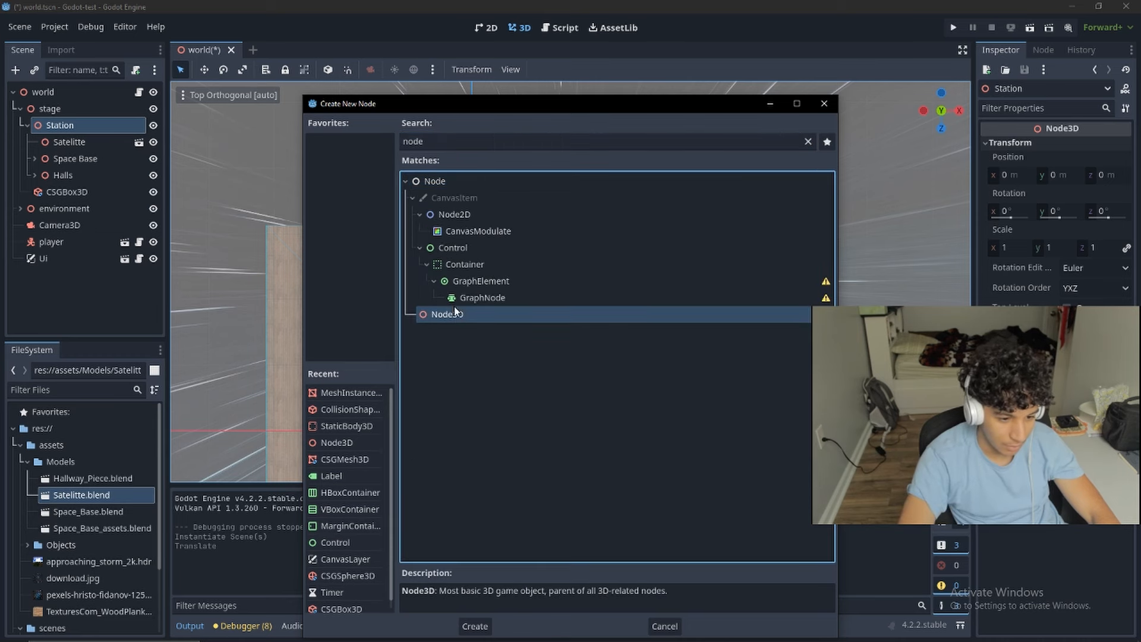
click(495, 628)
Step: Reparent the Satelitte node under the new Node3D and rename that parent node as Sattelites
drag(75, 197, 69, 141)
key(ctrl+z)
double_click(77, 146)
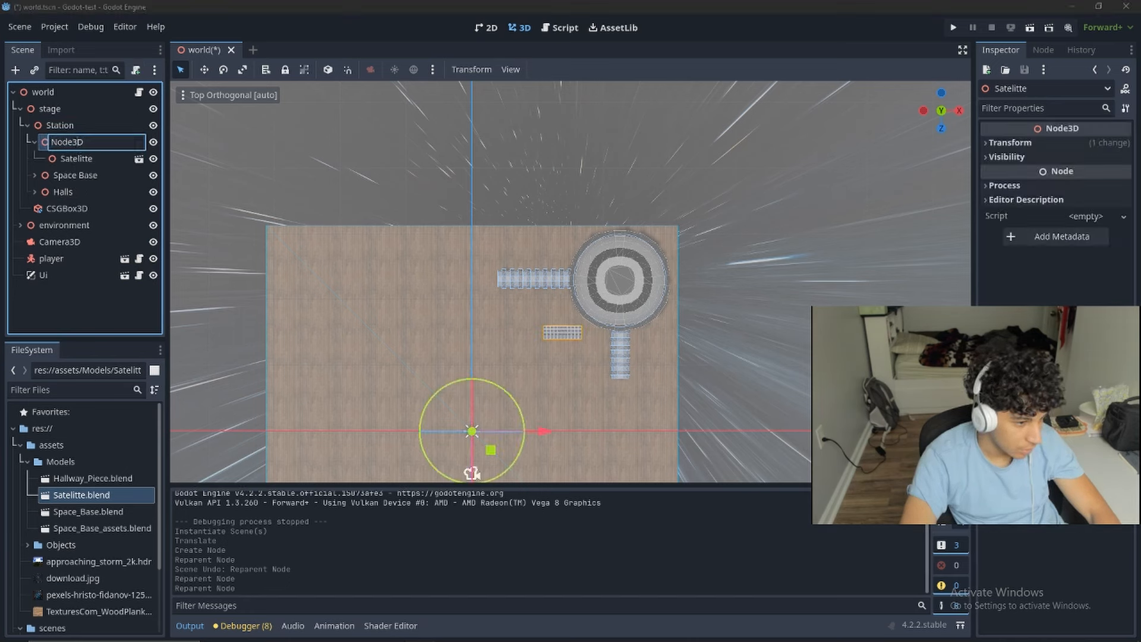
key(ctrl+a)
text(Sa)
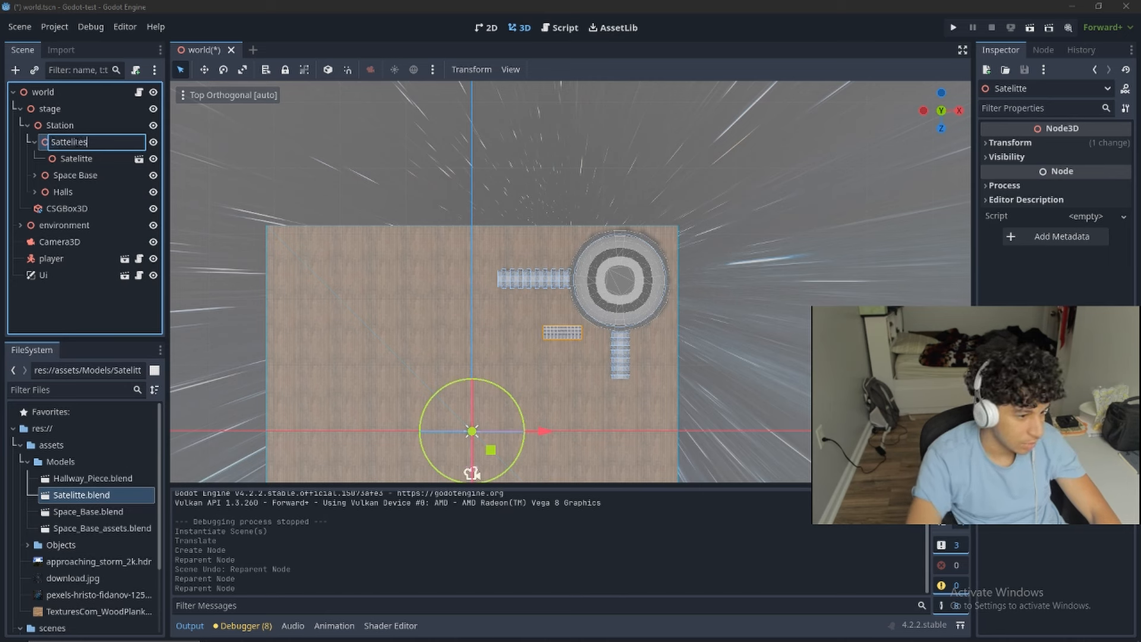
key(Return)
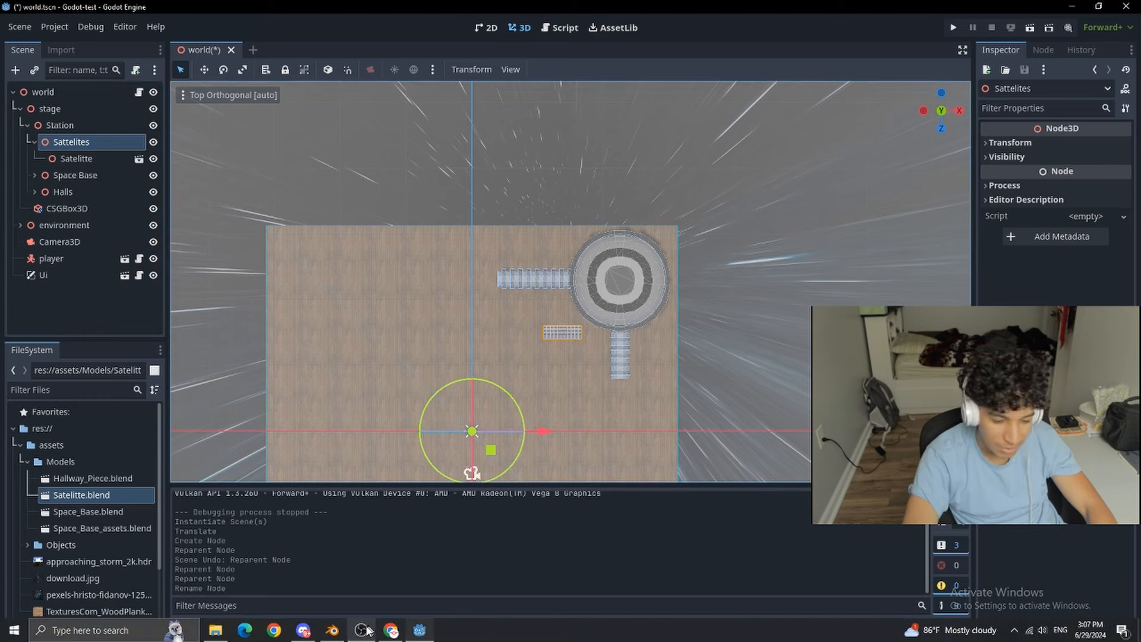
Step: Switch to Chrome, search Google for "sattelite" to check the spelling, and close the search tab
click(364, 630)
click(175, 13)
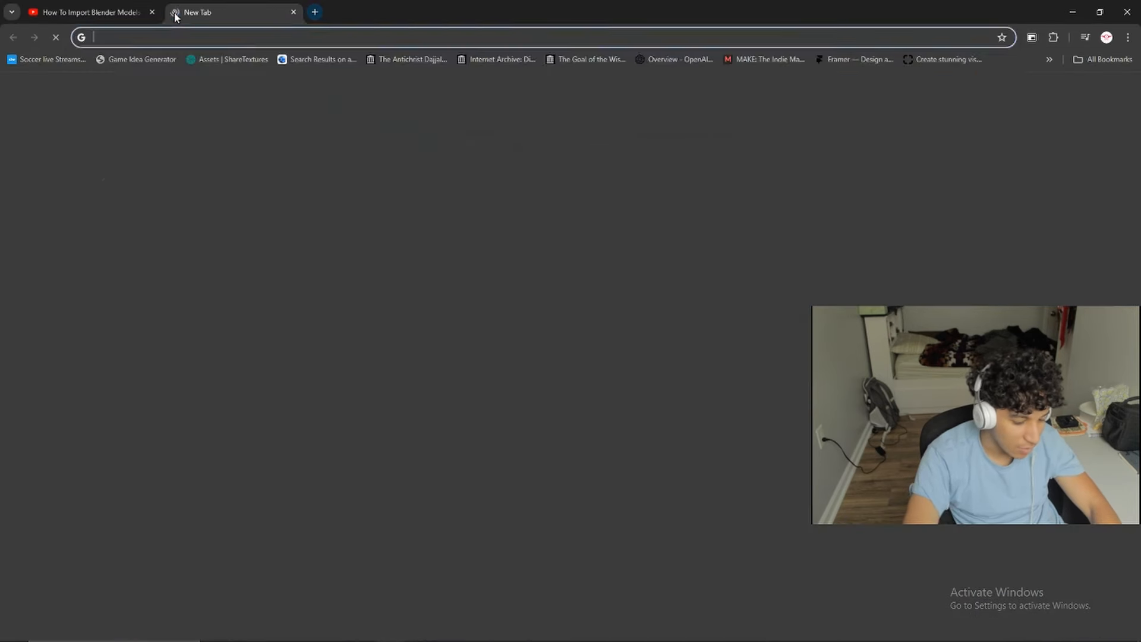
text(sattelite)
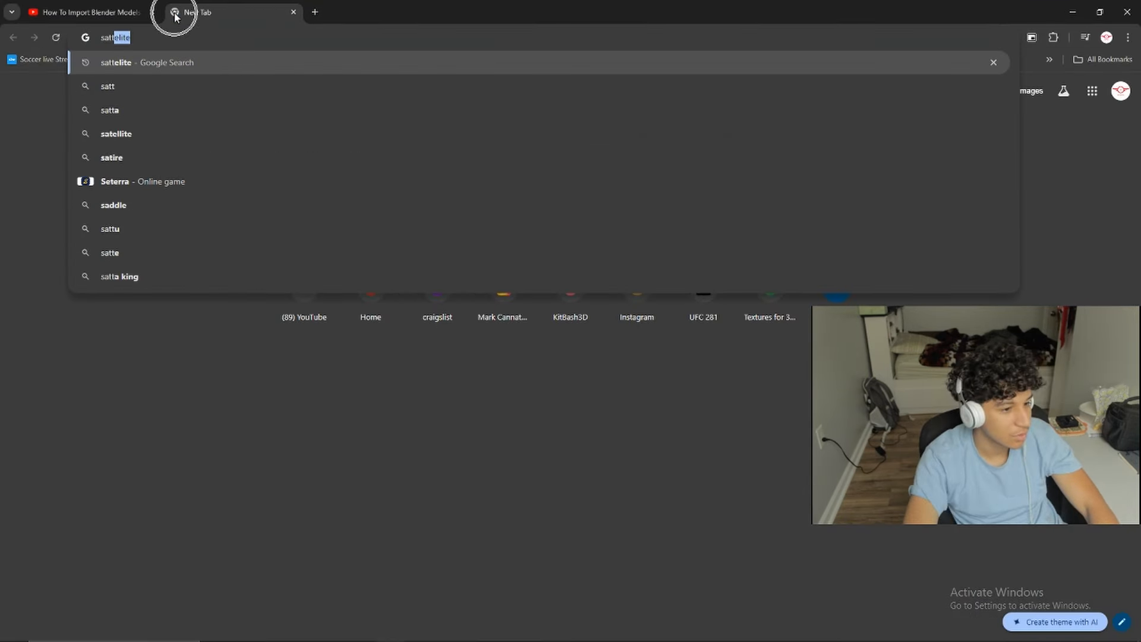
key(Return)
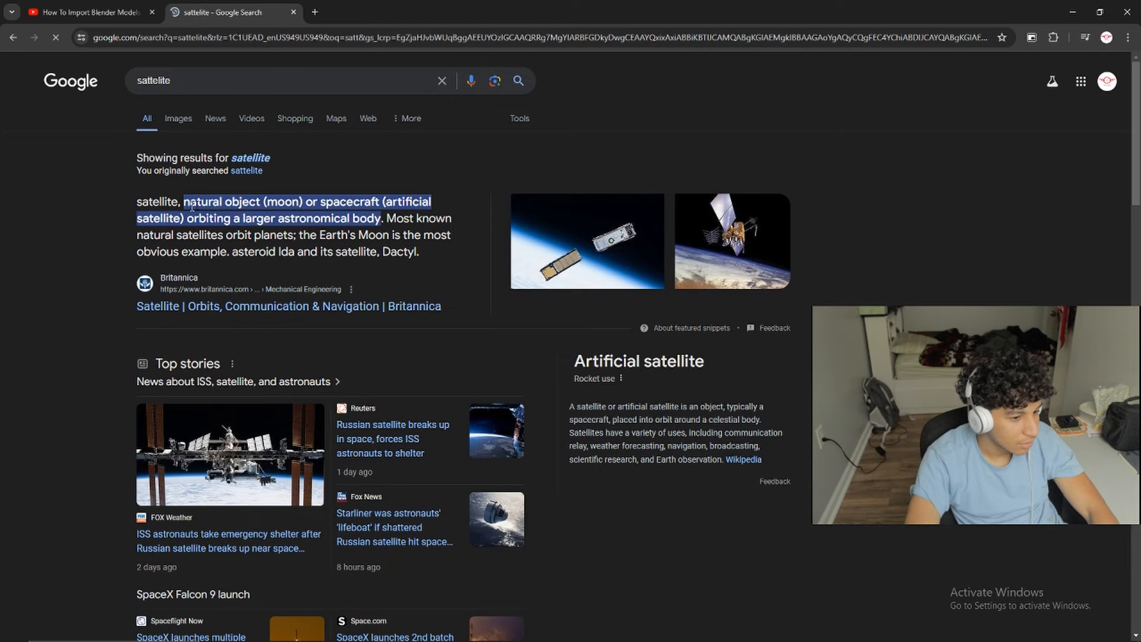
key(ctrl+w)
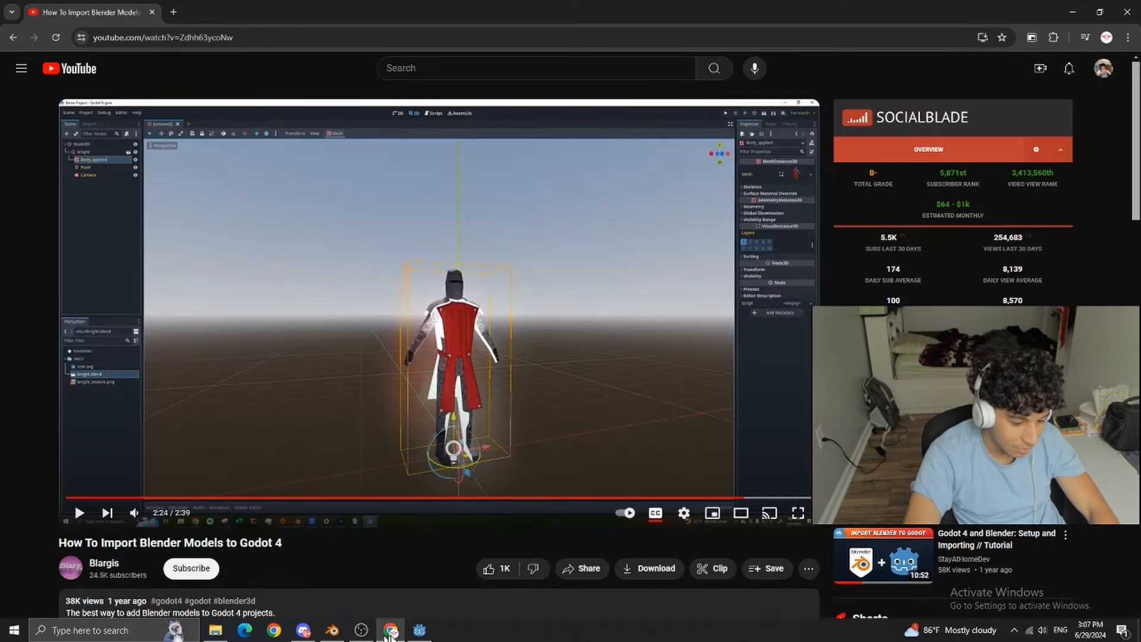
Step: Return to Godot and rename the Sattelites parent node as Satellites
click(419, 630)
double_click(81, 142)
text(S)
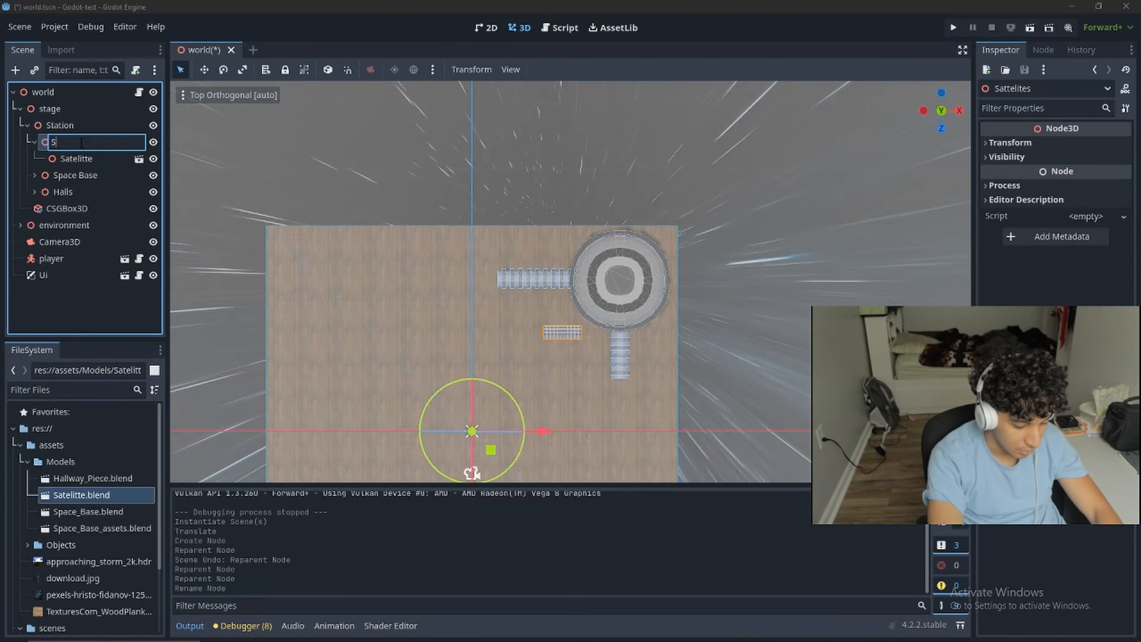
text(atellites)
key(Return)
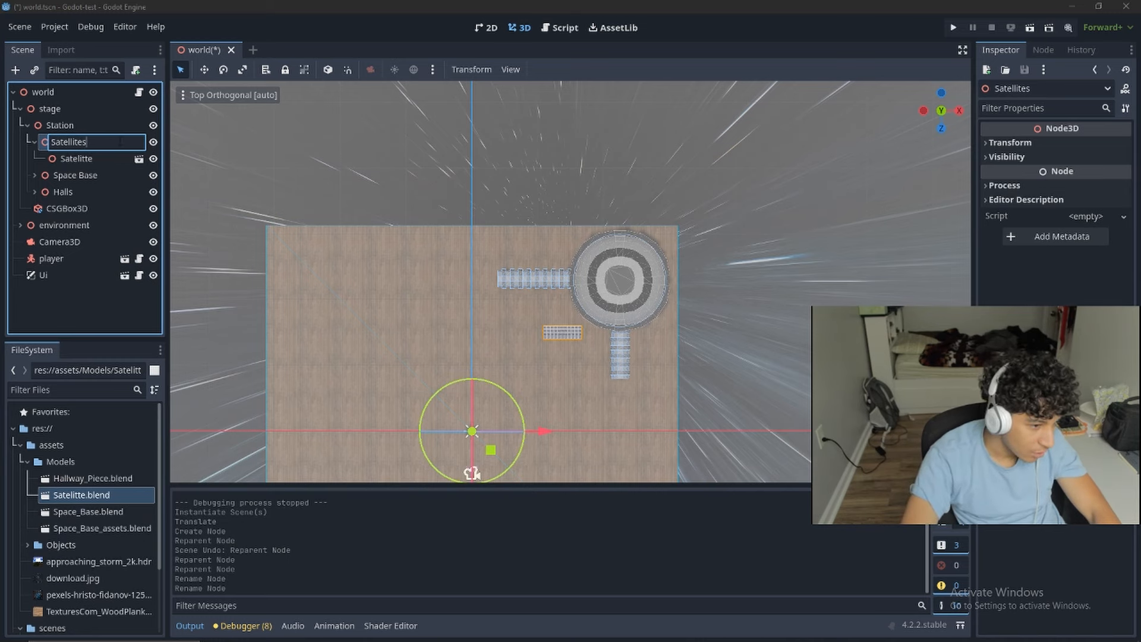
Step: Duplicate the Satelitte node and move the copy along Z so the two satellites lie in parallel rows between the corridors
click(76, 158)
scroll(593, 359, up, 3)
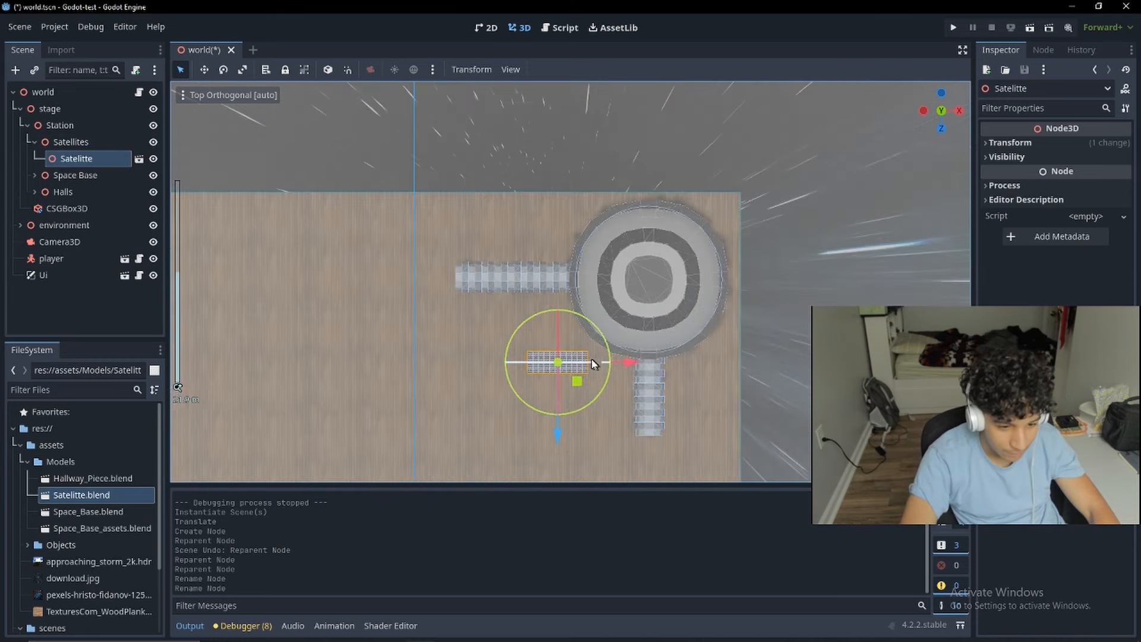
scroll(594, 359, up, 5)
click(70, 144)
scroll(432, 324, down, 3)
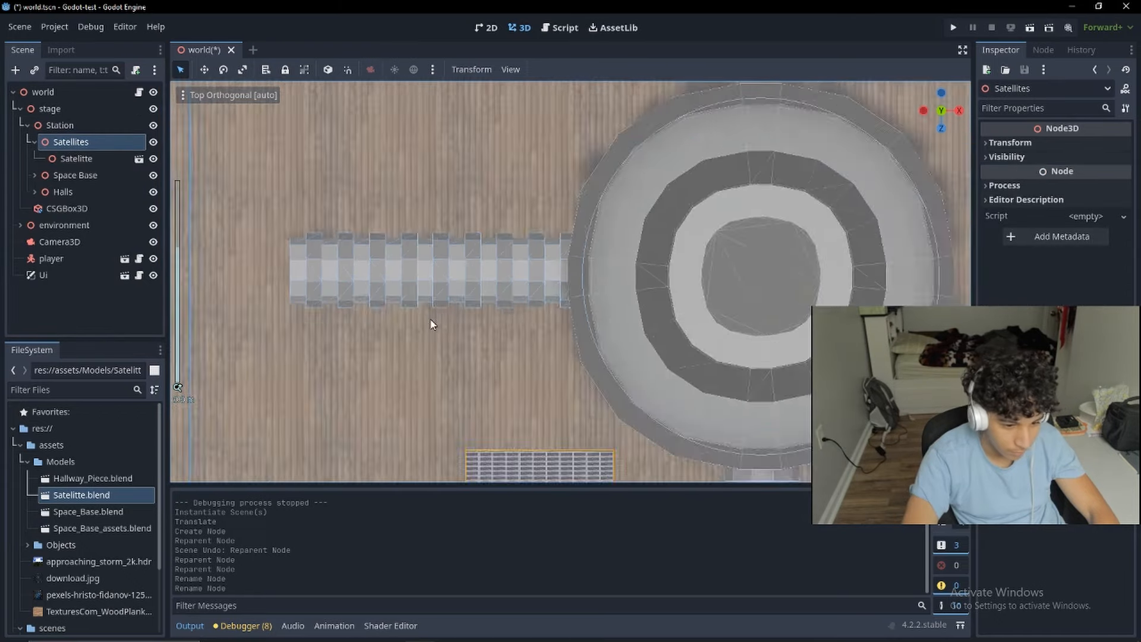
scroll(432, 324, down, 5)
click(76, 158)
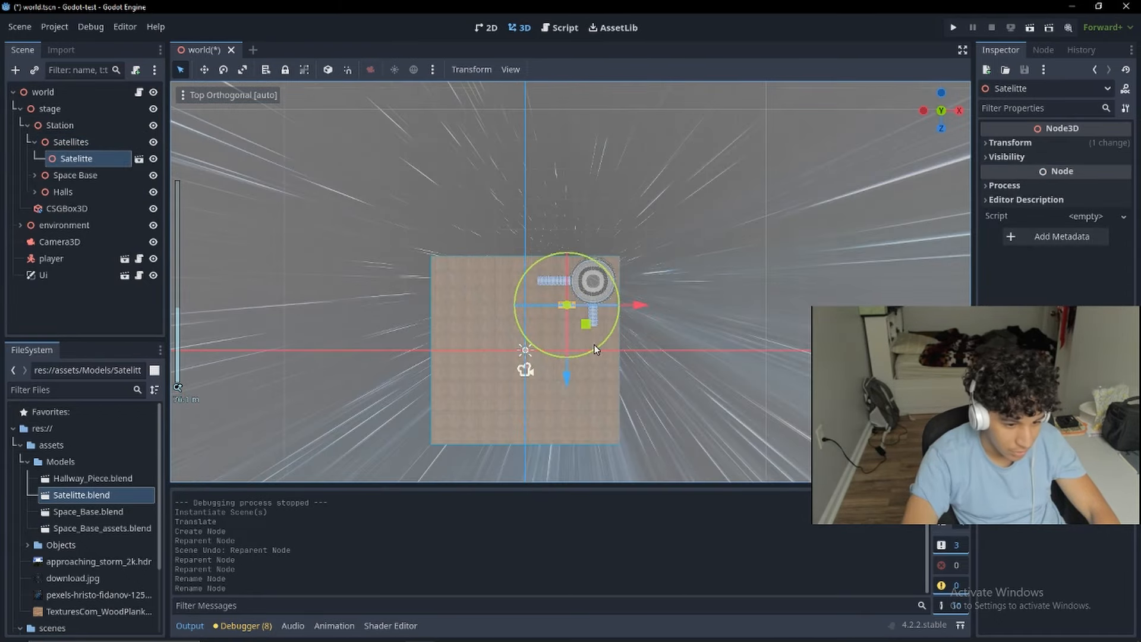
scroll(591, 305, up, 5)
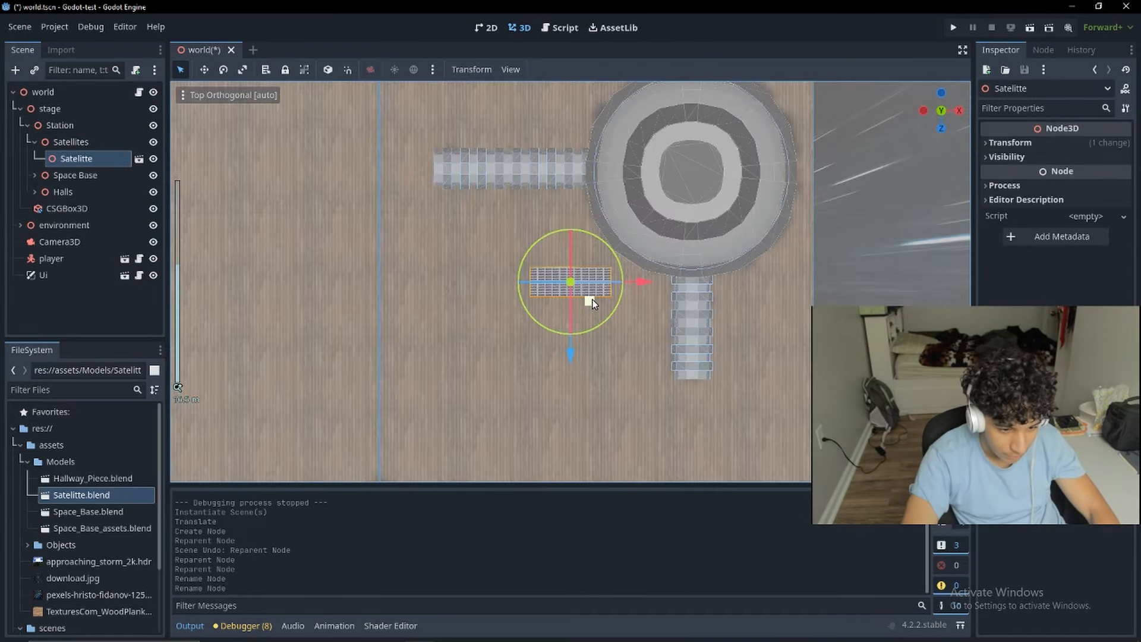
key(ctrl+d)
drag(571, 334, 571, 401)
middle_drag(648, 371, 301, 471)
click(944, 104)
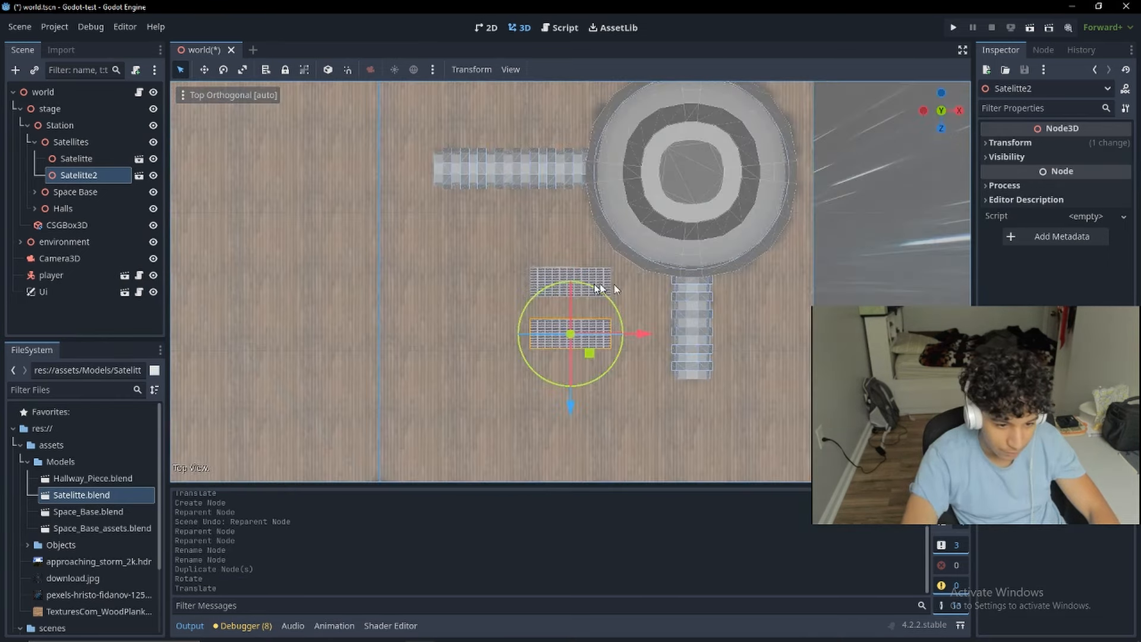
Step: Move both satellites closer to the corridor running along Z, and duplicate the pair onto the corridor's opposite side
shift+click(76, 159)
drag(588, 331, 618, 348)
key(ctrl+d)
drag(673, 323, 829, 323)
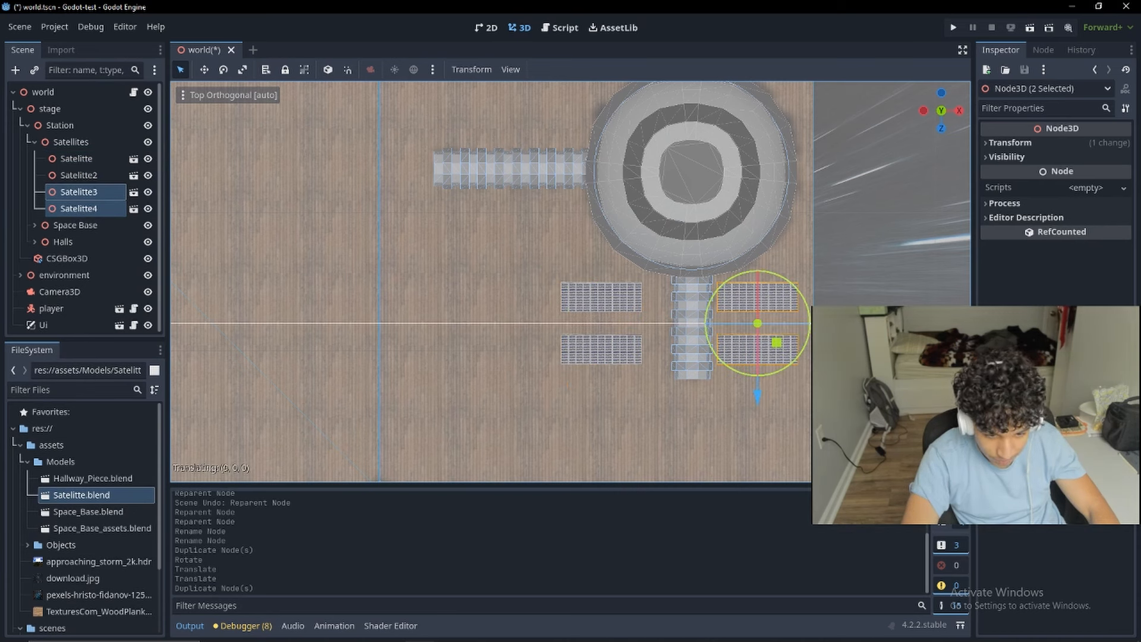
drag(829, 323, 833, 323)
Step: Save the world scene and inspect the satellite layout around the space base in perspective
middle_drag(780, 434, 718, 326)
scroll(717, 325, down, 9)
key(ctrl+s)
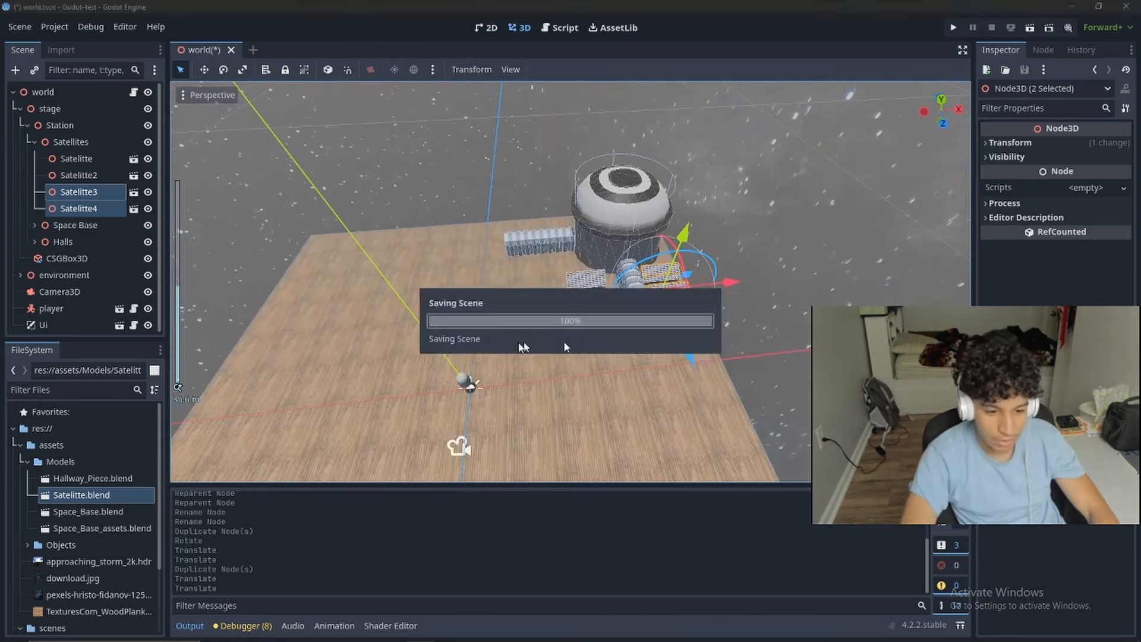
scroll(553, 361, down, 4)
middle_drag(553, 360, 589, 318)
scroll(589, 318, up, 8)
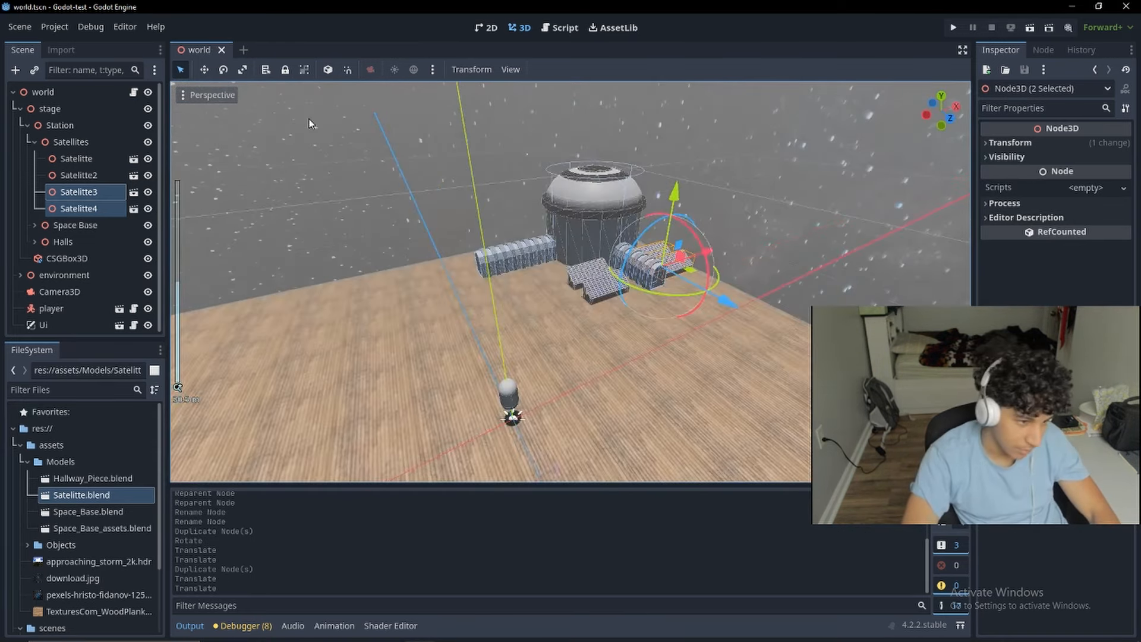
Step: Collapse the Satellites and Station branches in the scene tree
click(29, 140)
click(33, 142)
click(22, 125)
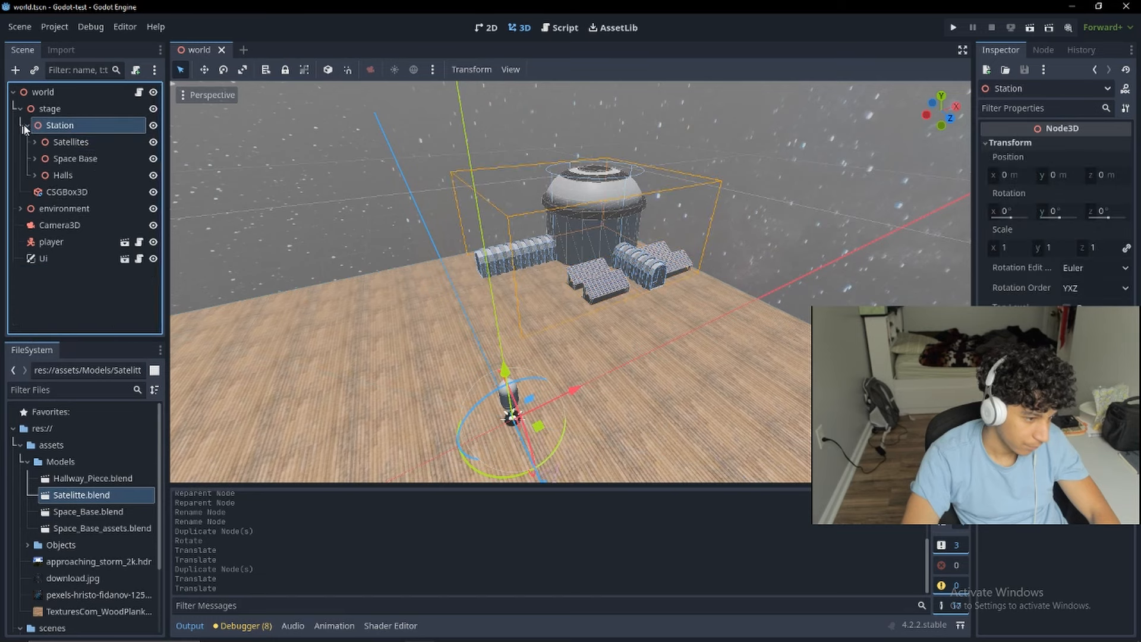
click(27, 125)
Step: Run the project and steer the player to view the station in the game
click(953, 27)
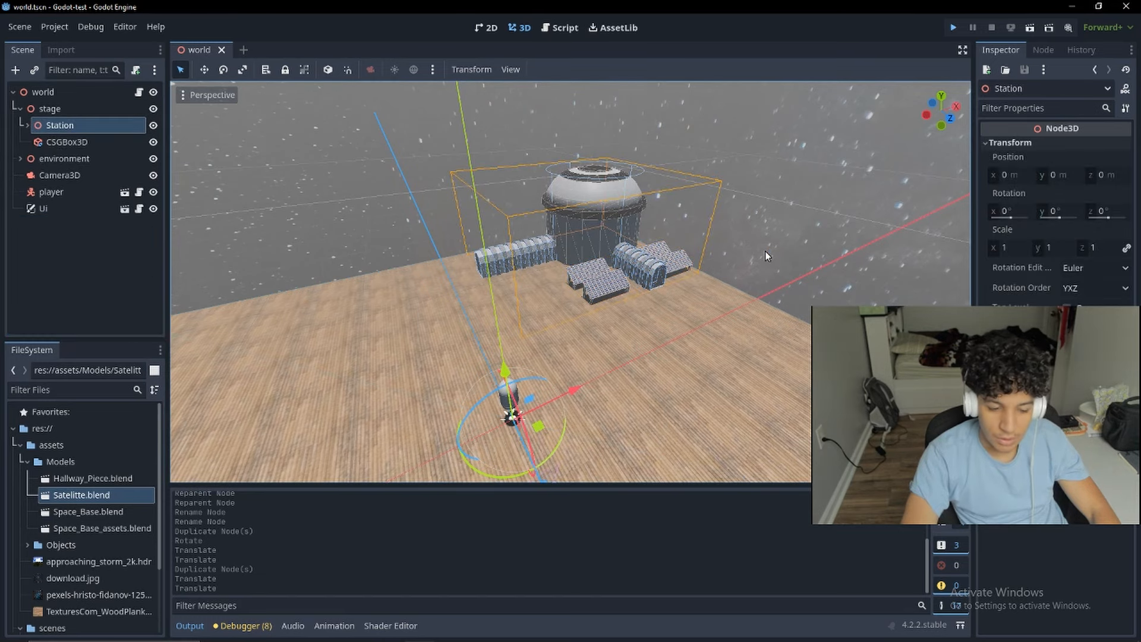
key(Up)
key(Right)
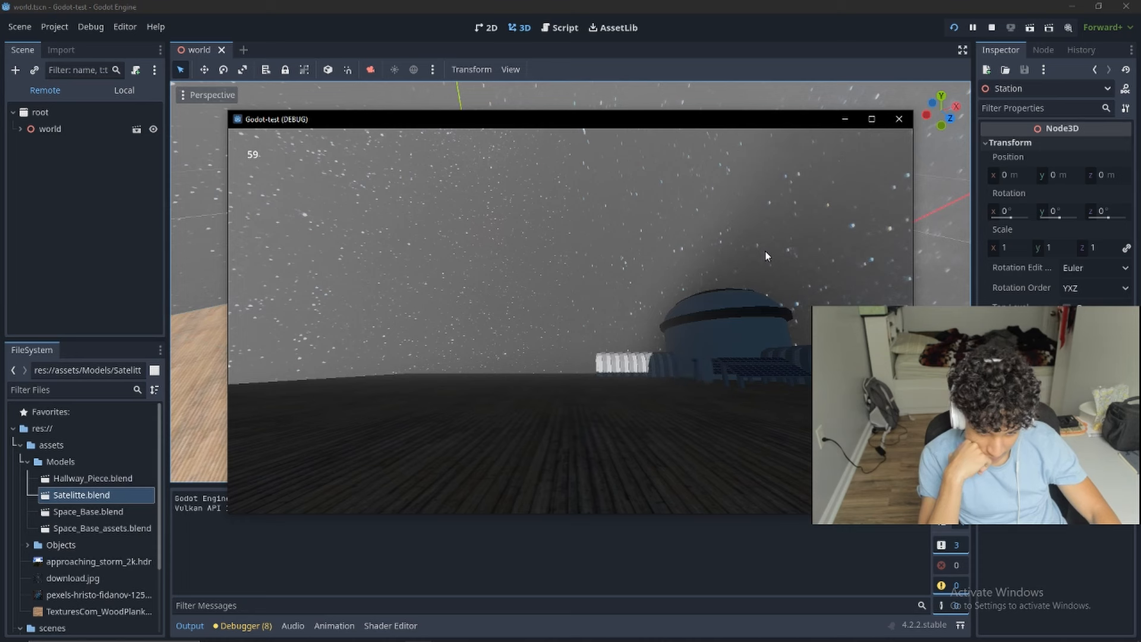